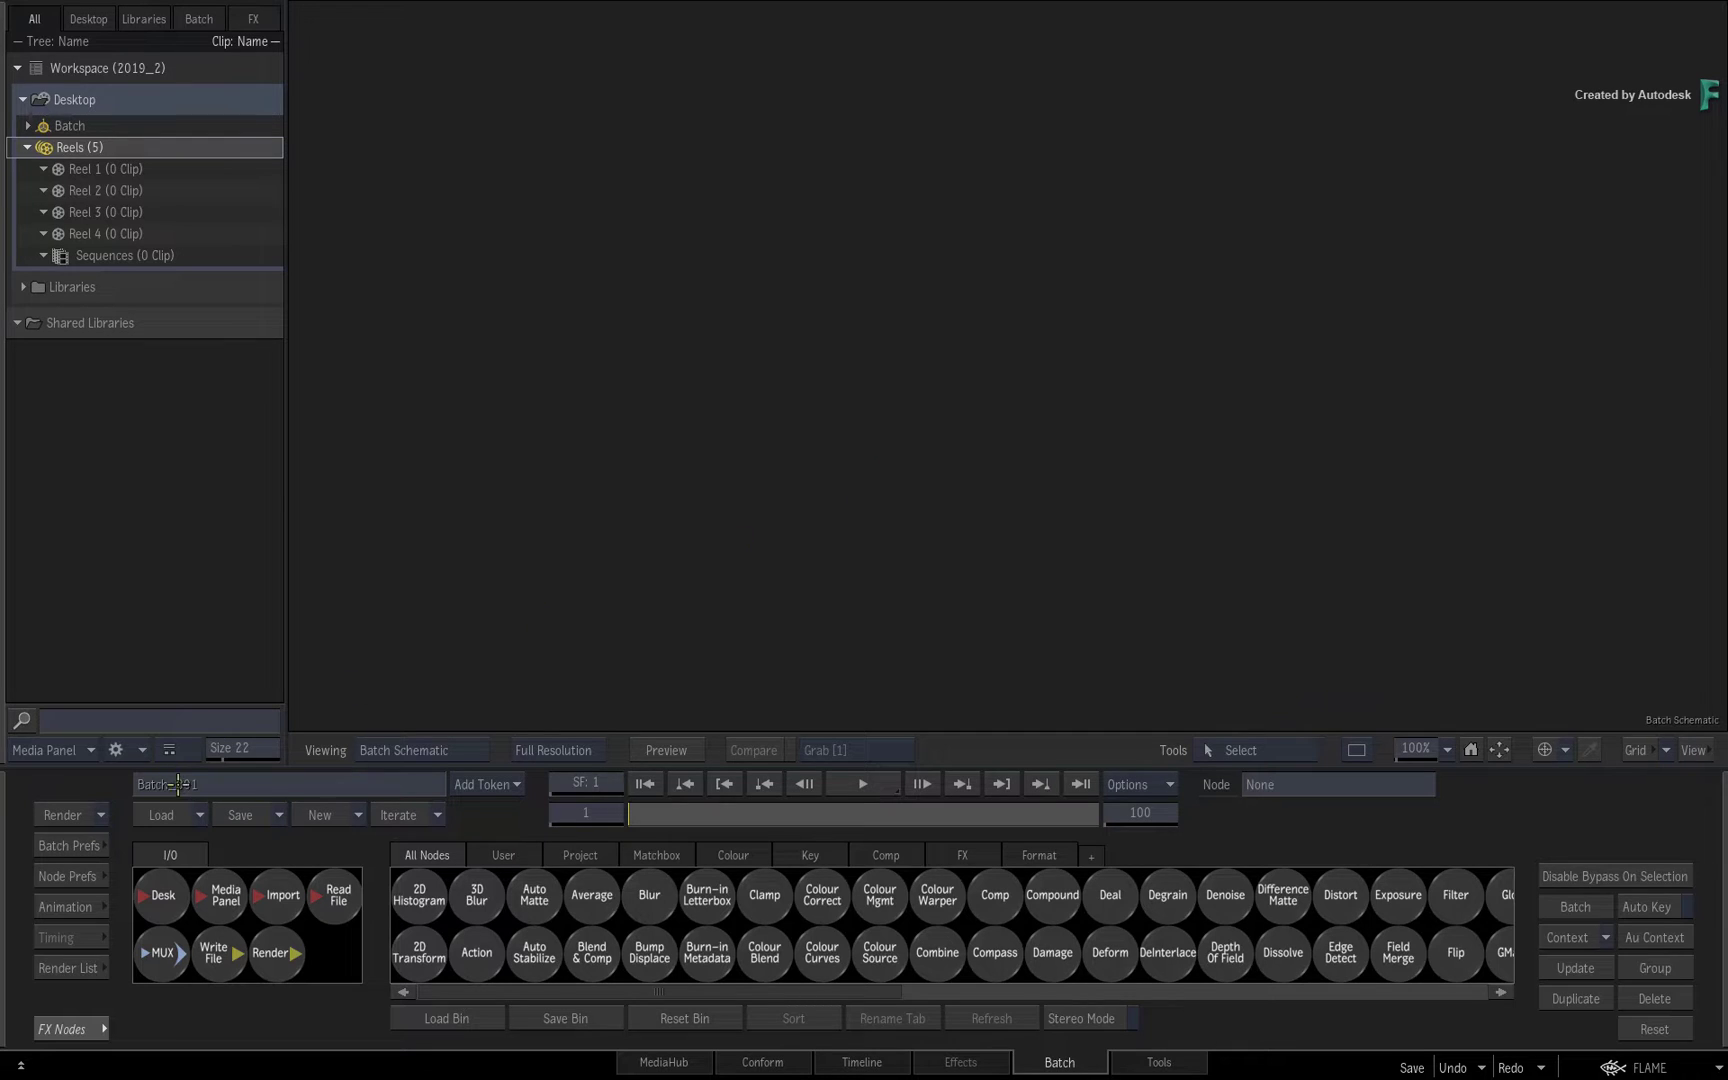
Open the batch setup browser in Replace mode and review its options and Batch_001's file menu.
left_click(197, 815)
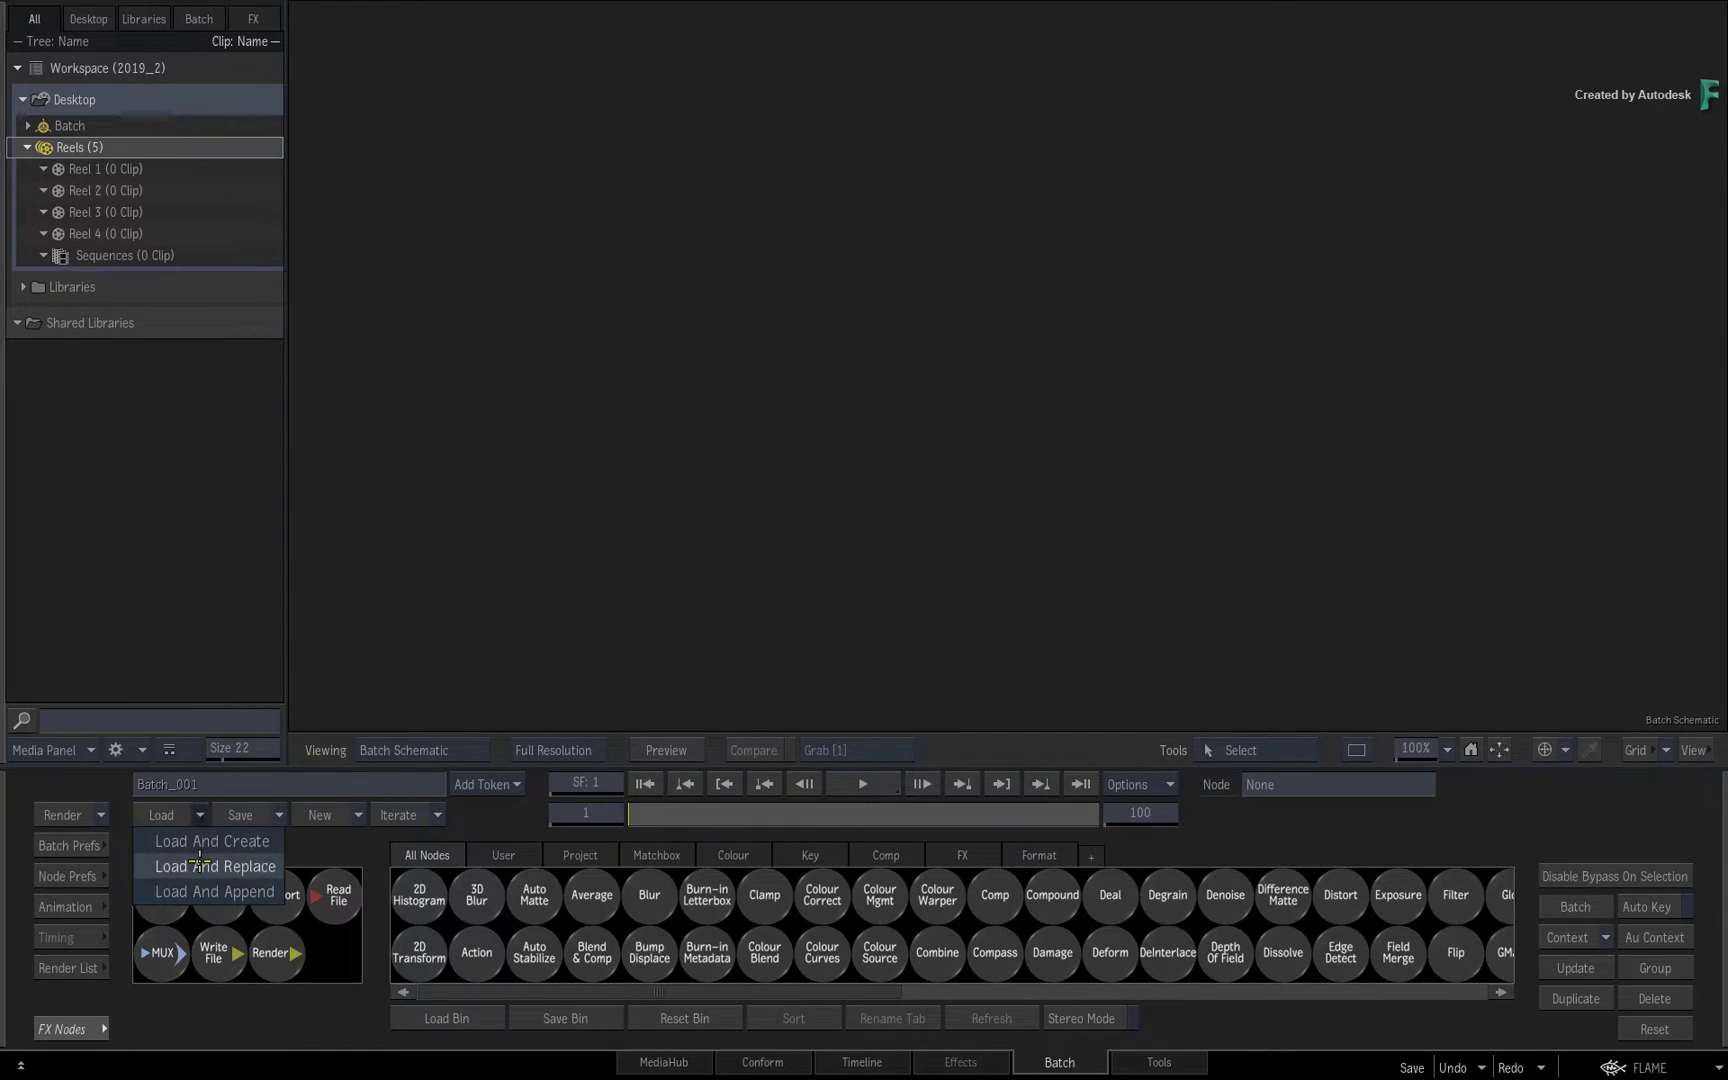
left_click(203, 866)
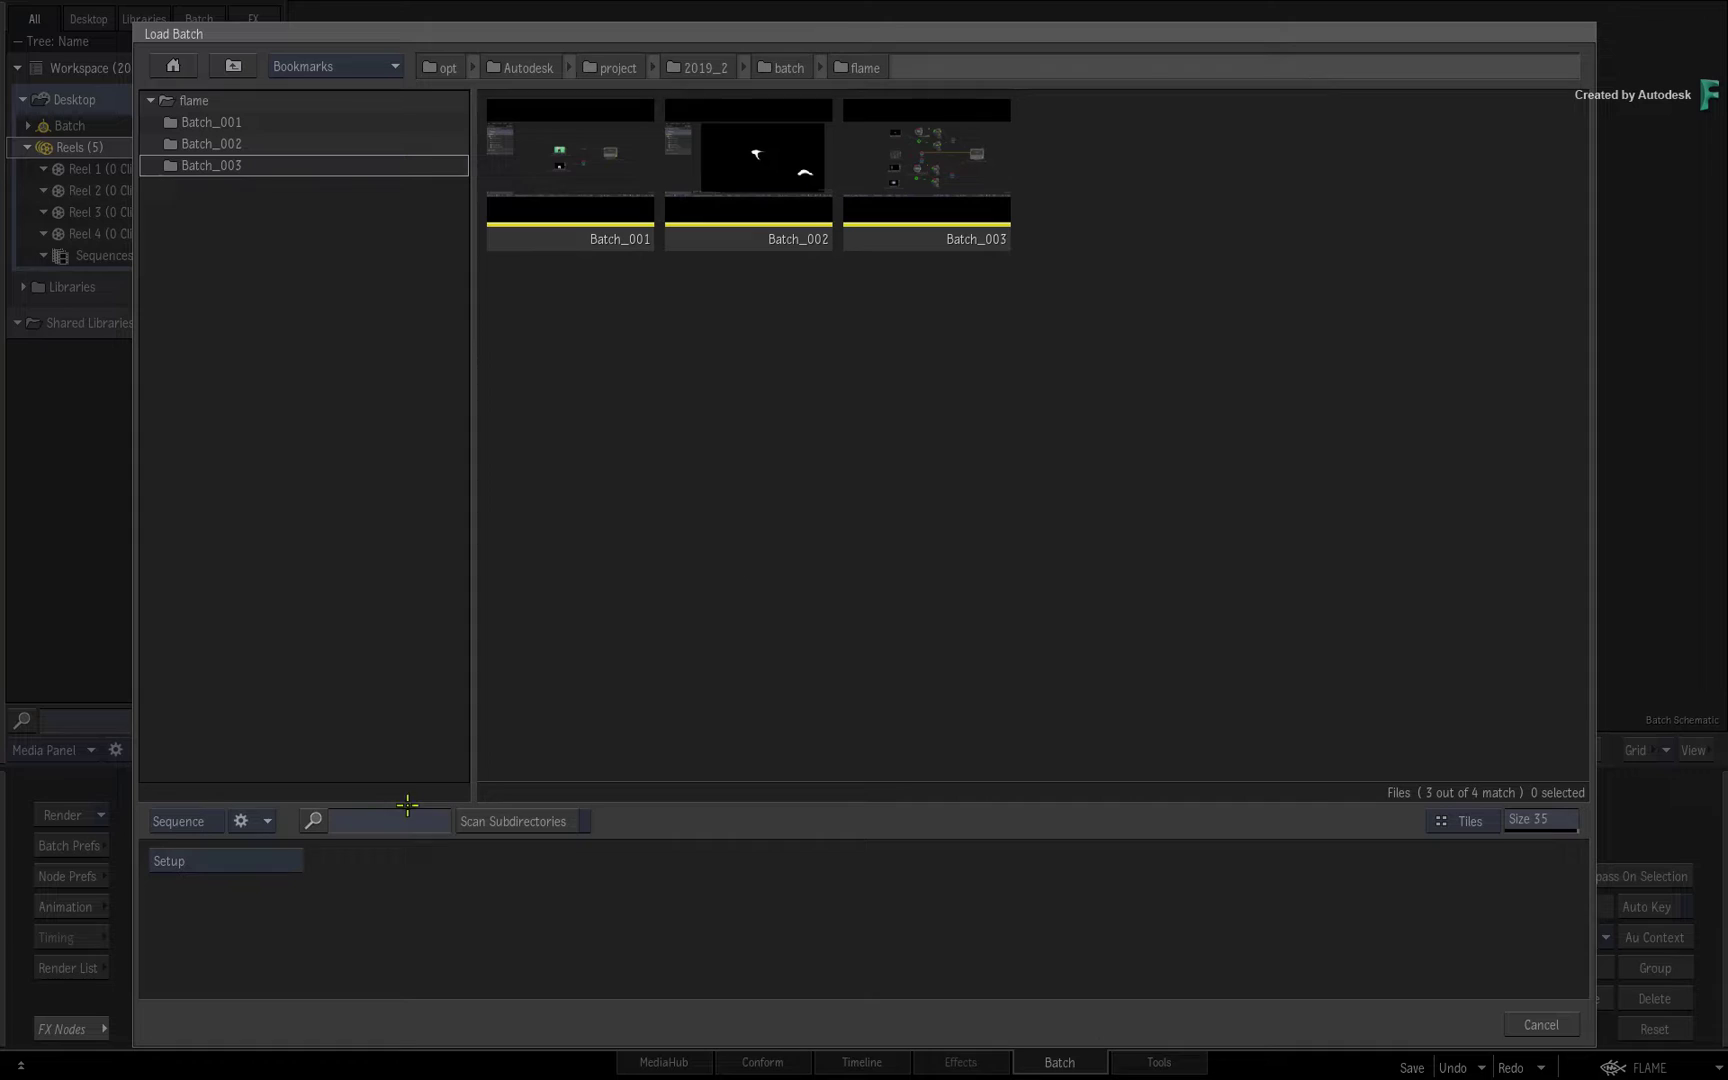
left_click(265, 819)
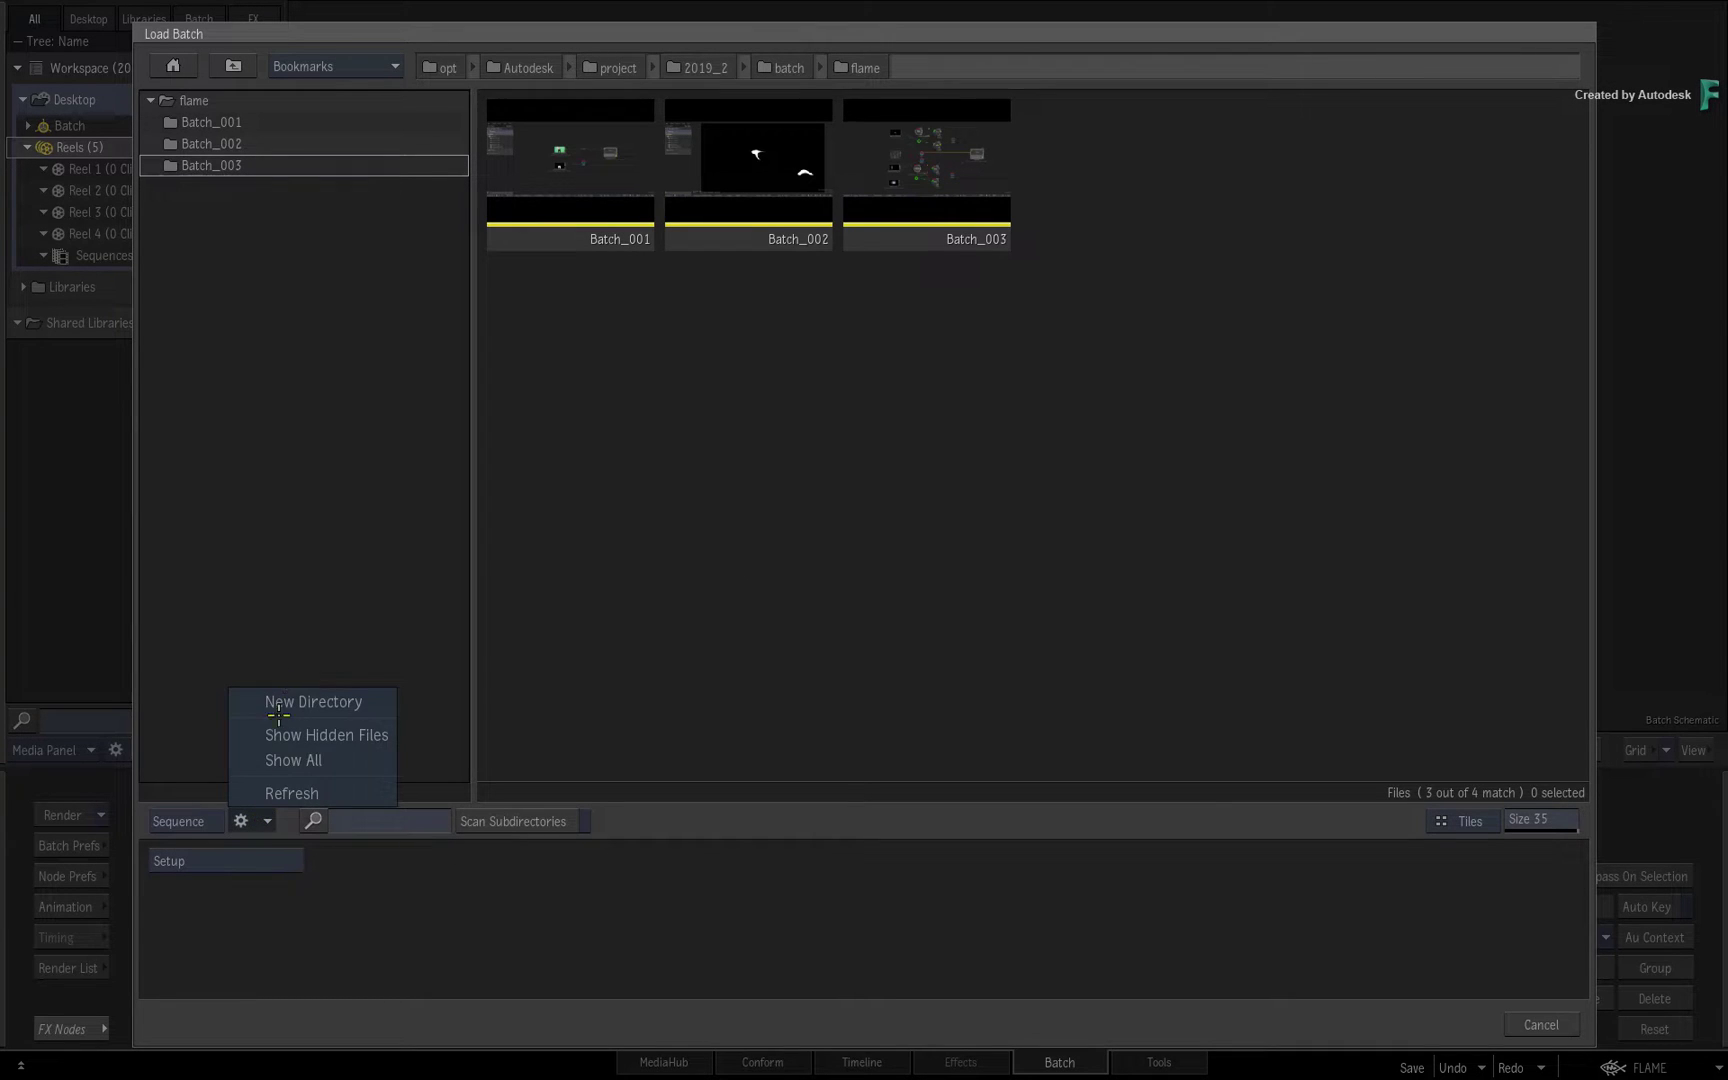
left_click(291, 821)
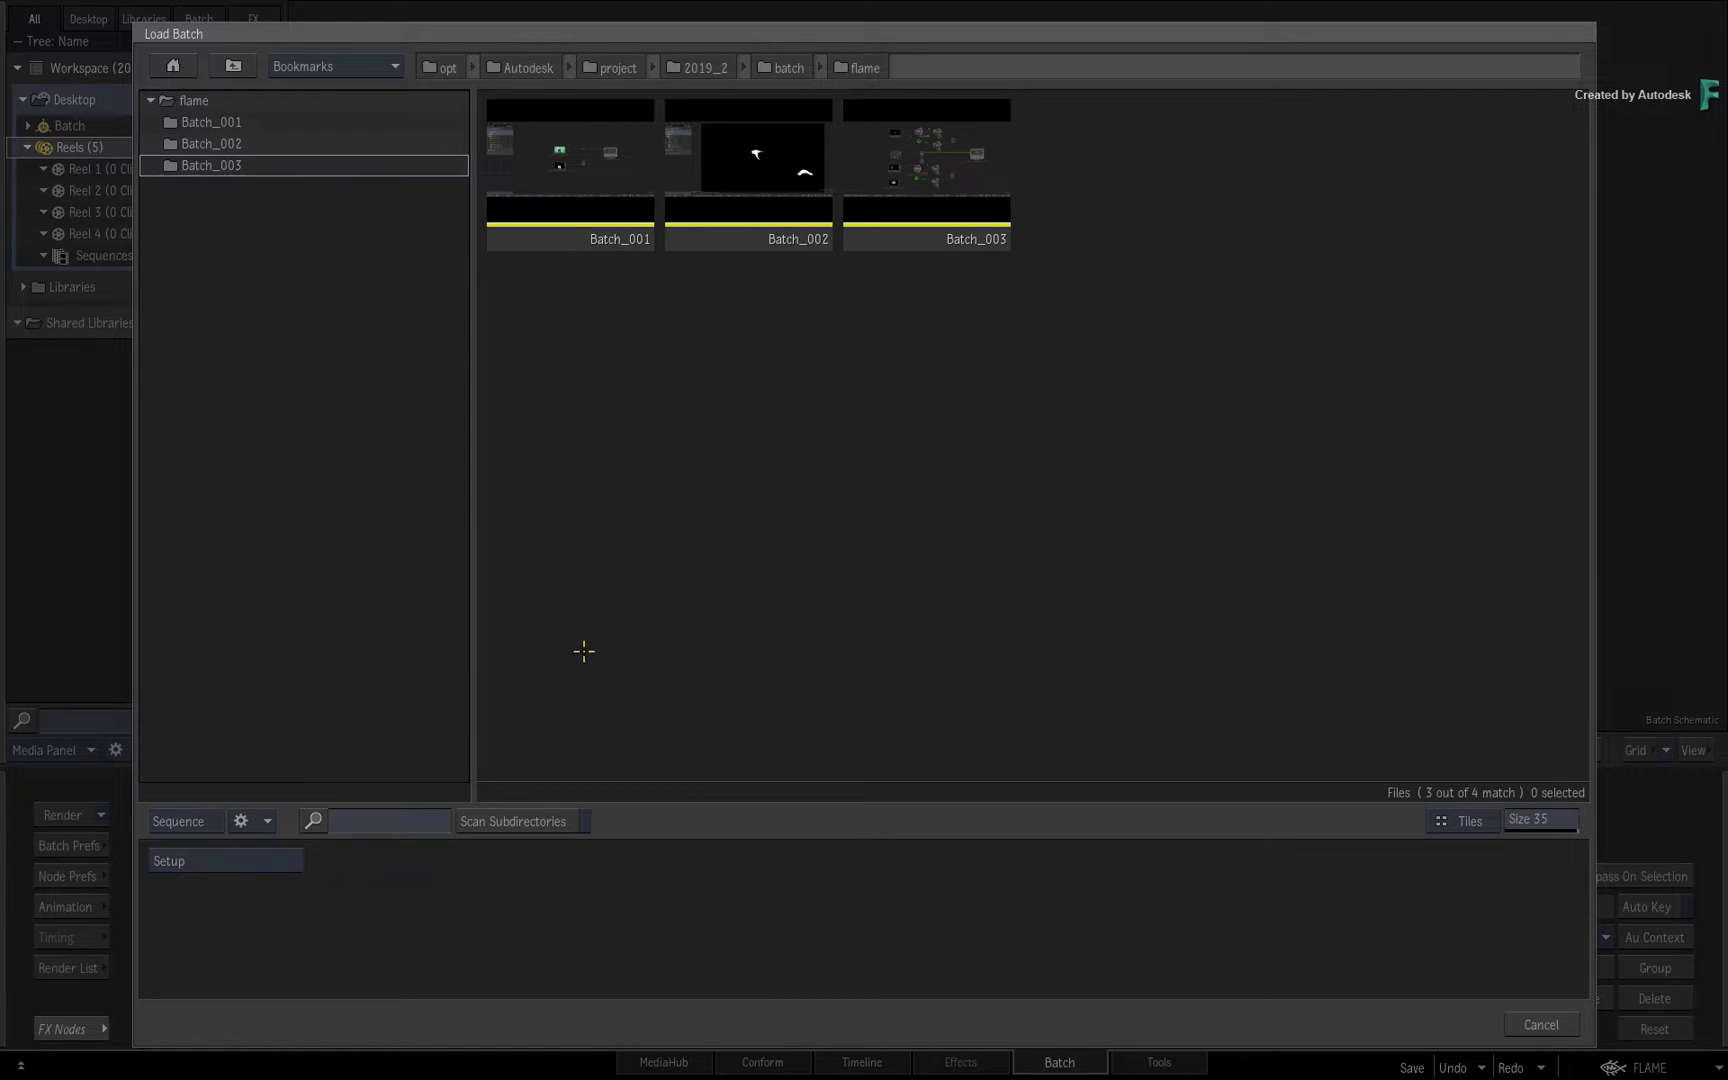
right_click(566, 156)
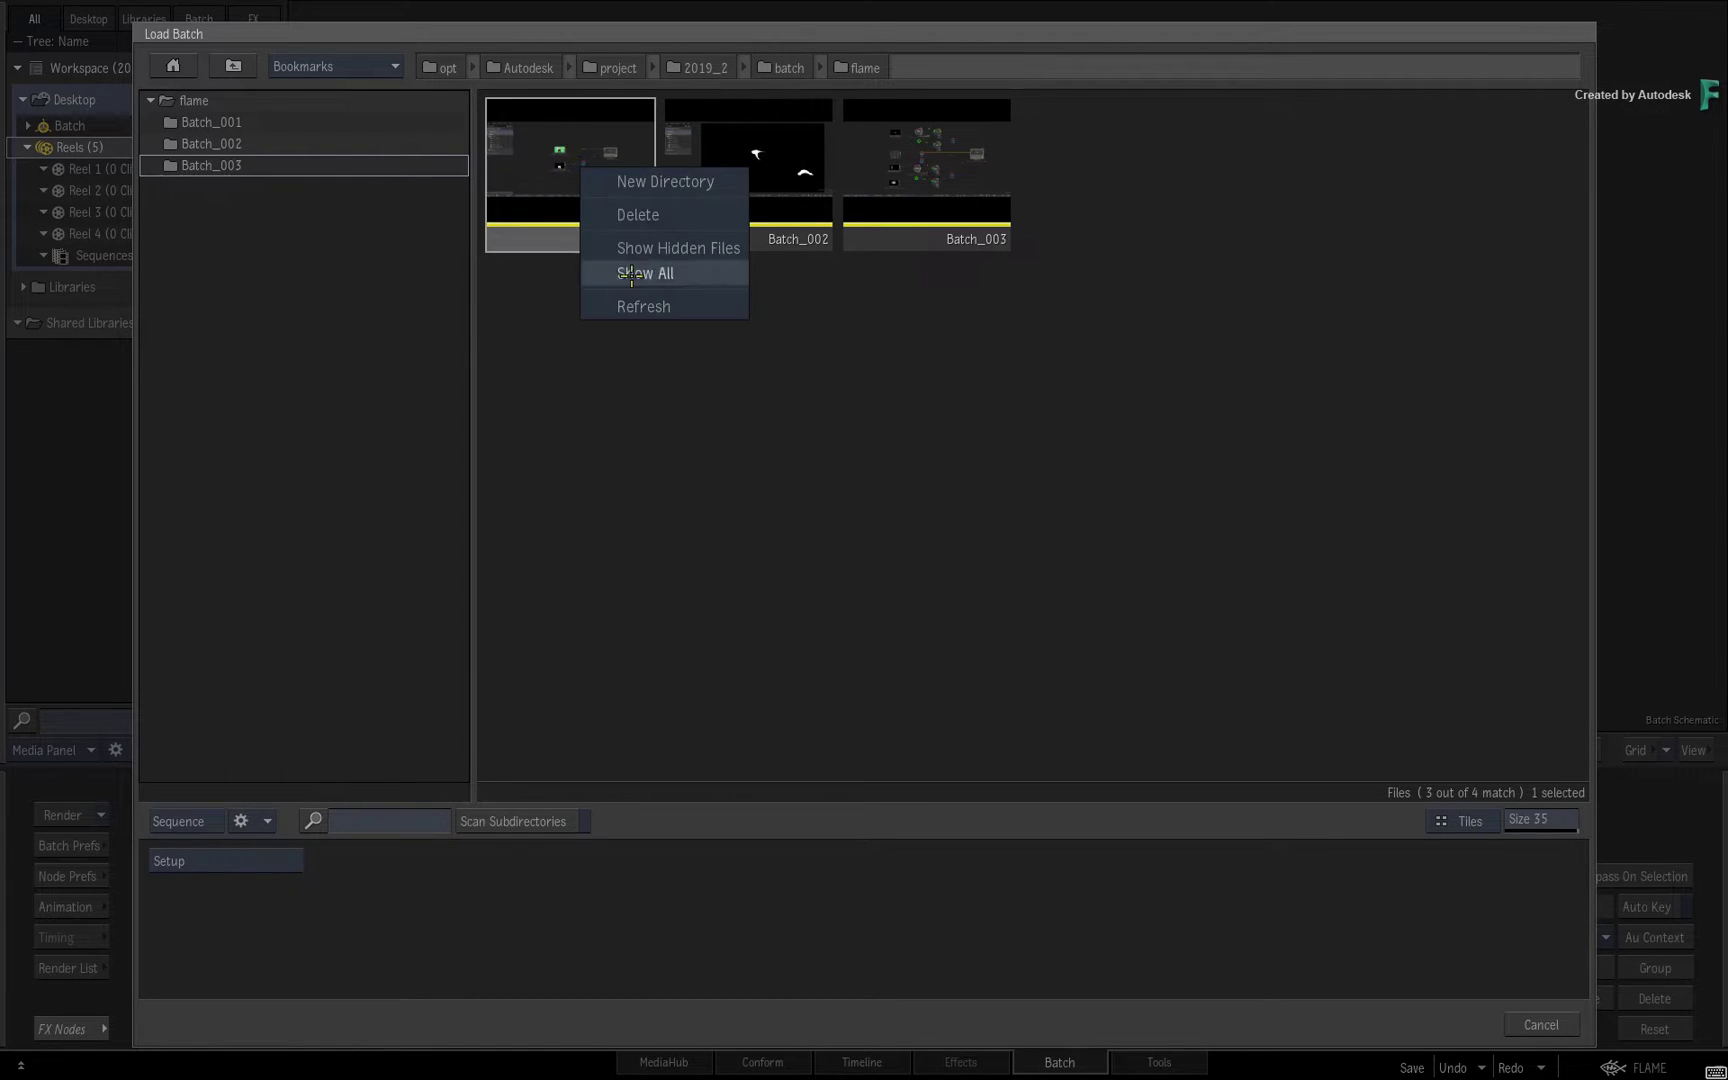
left_click(664, 534)
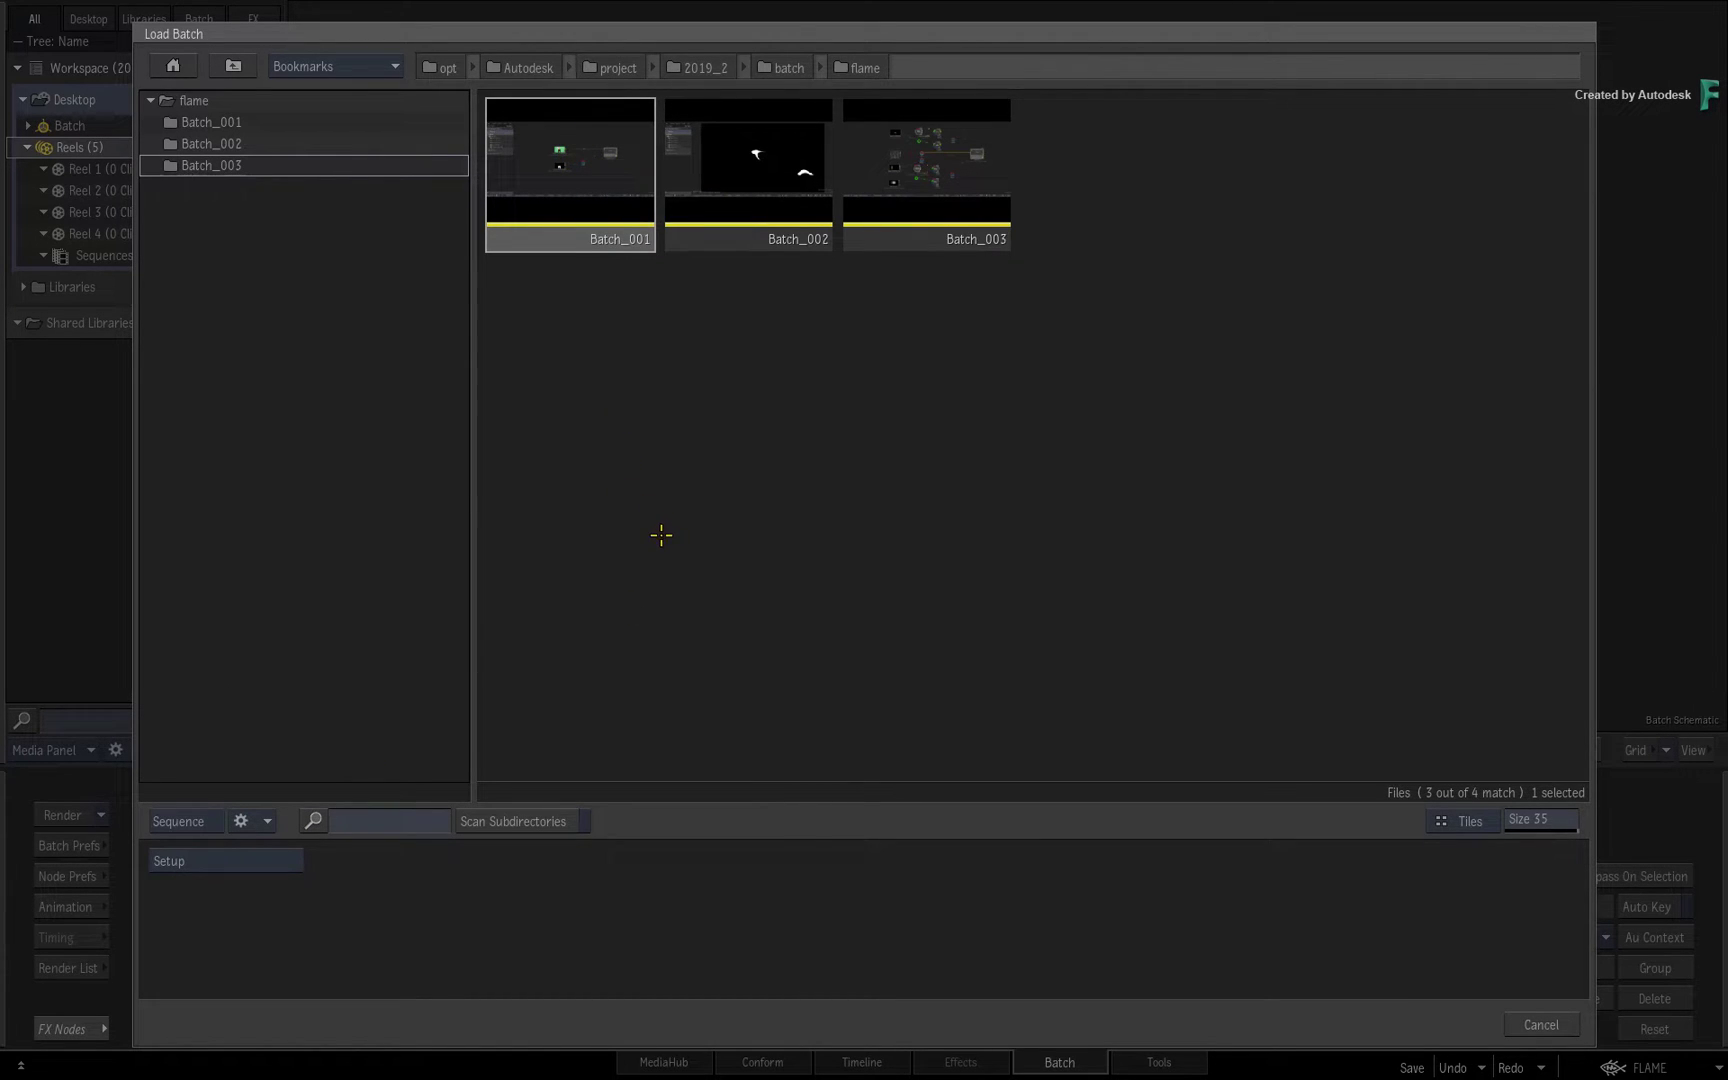
Try list view, set batch thumbnails to size 35, then close the batch browser without loading.
left_click(1468, 824)
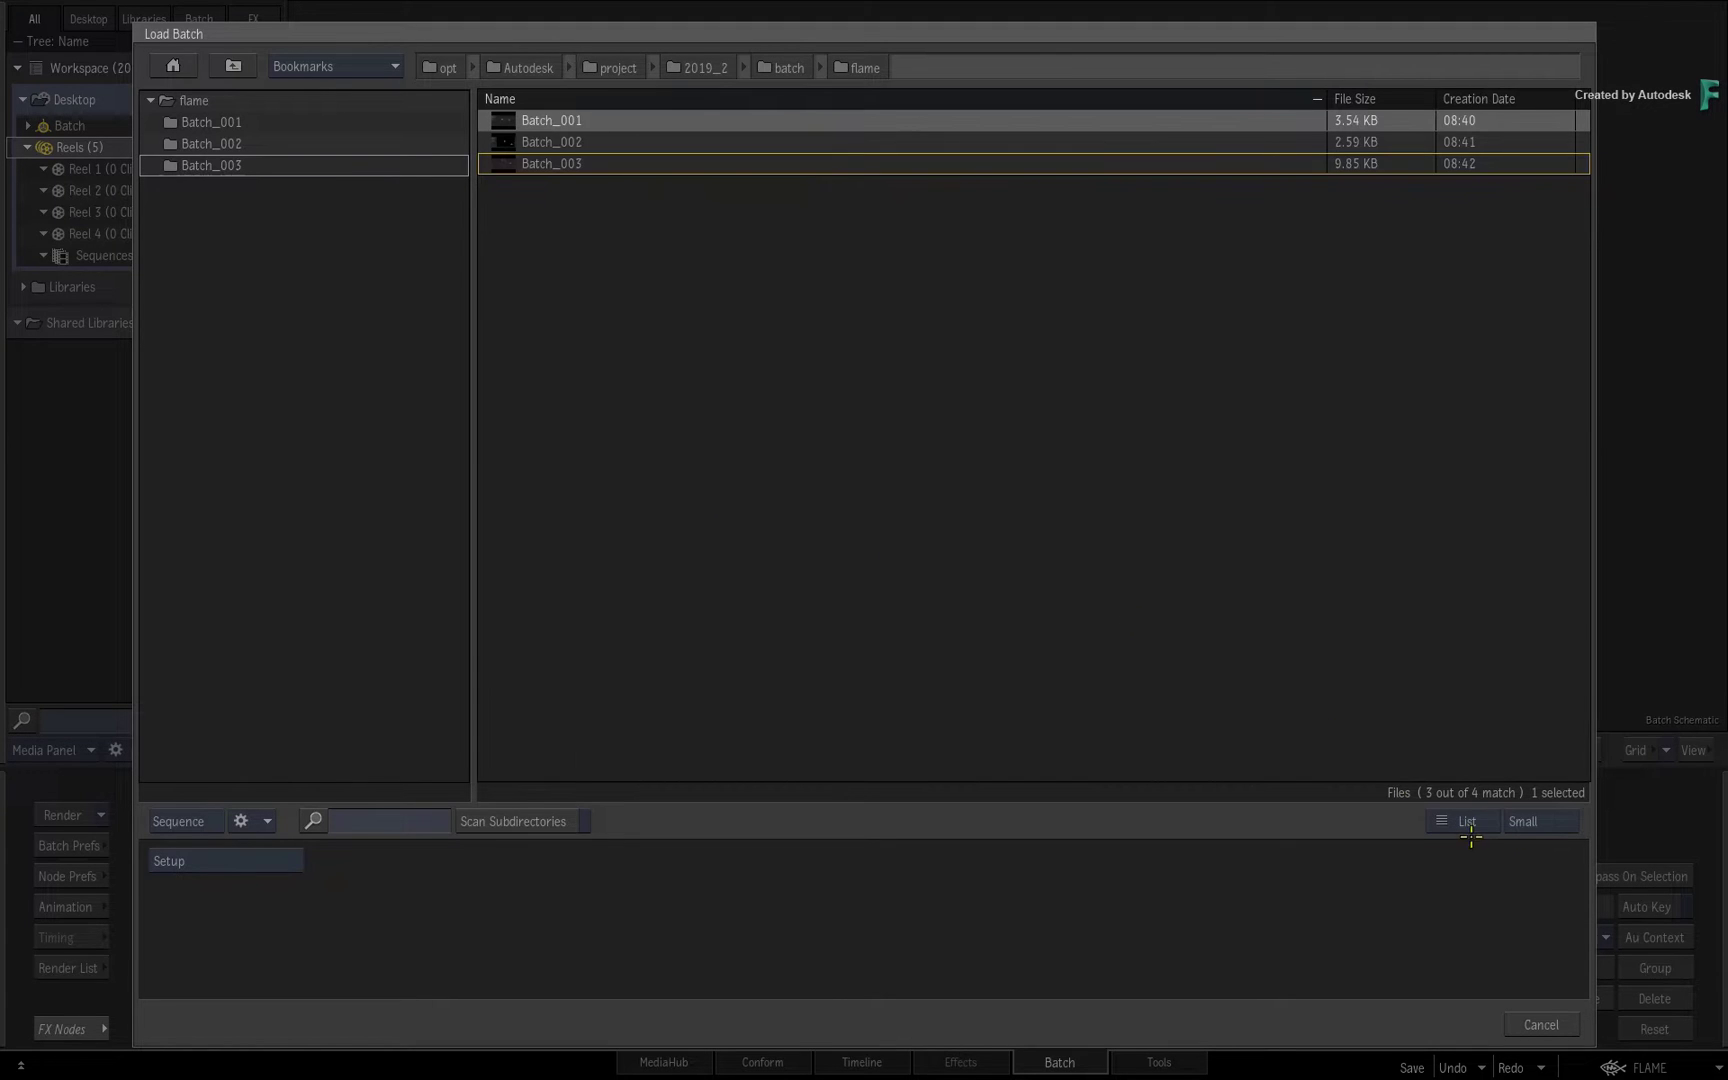
left_click(1488, 830)
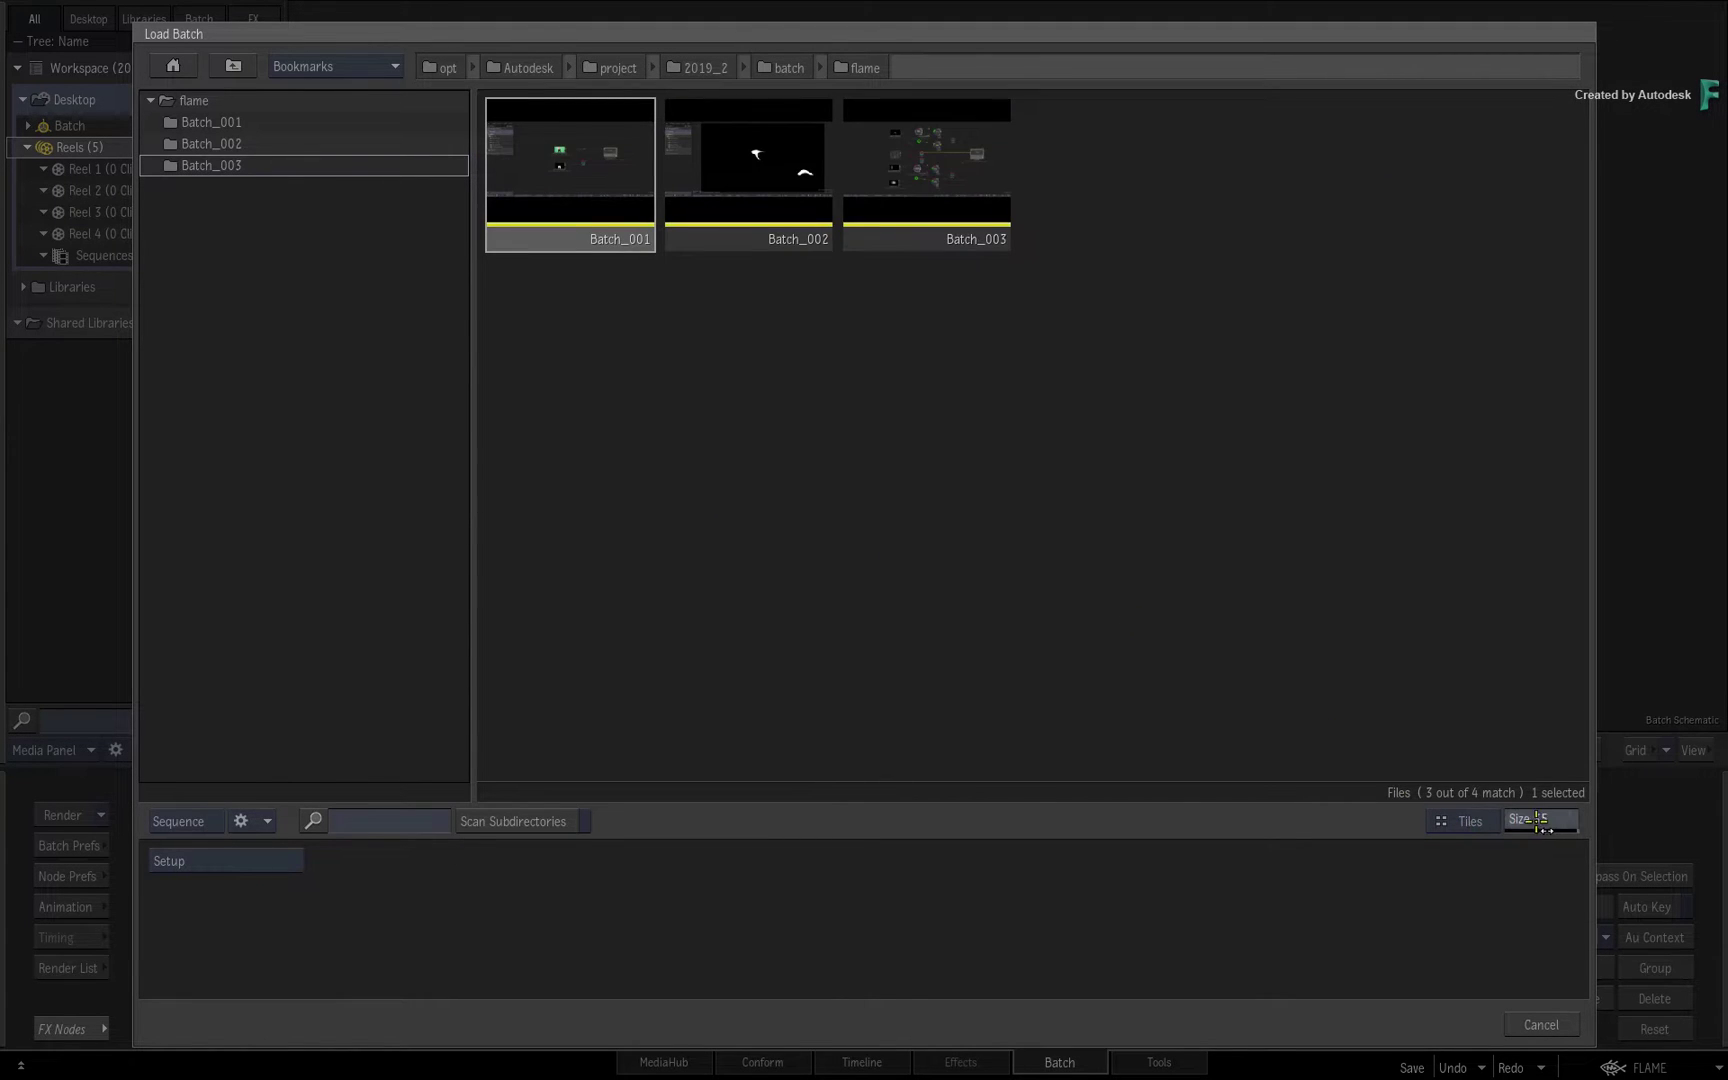
left_click_drag(1525, 820, 1572, 820)
left_click(863, 70)
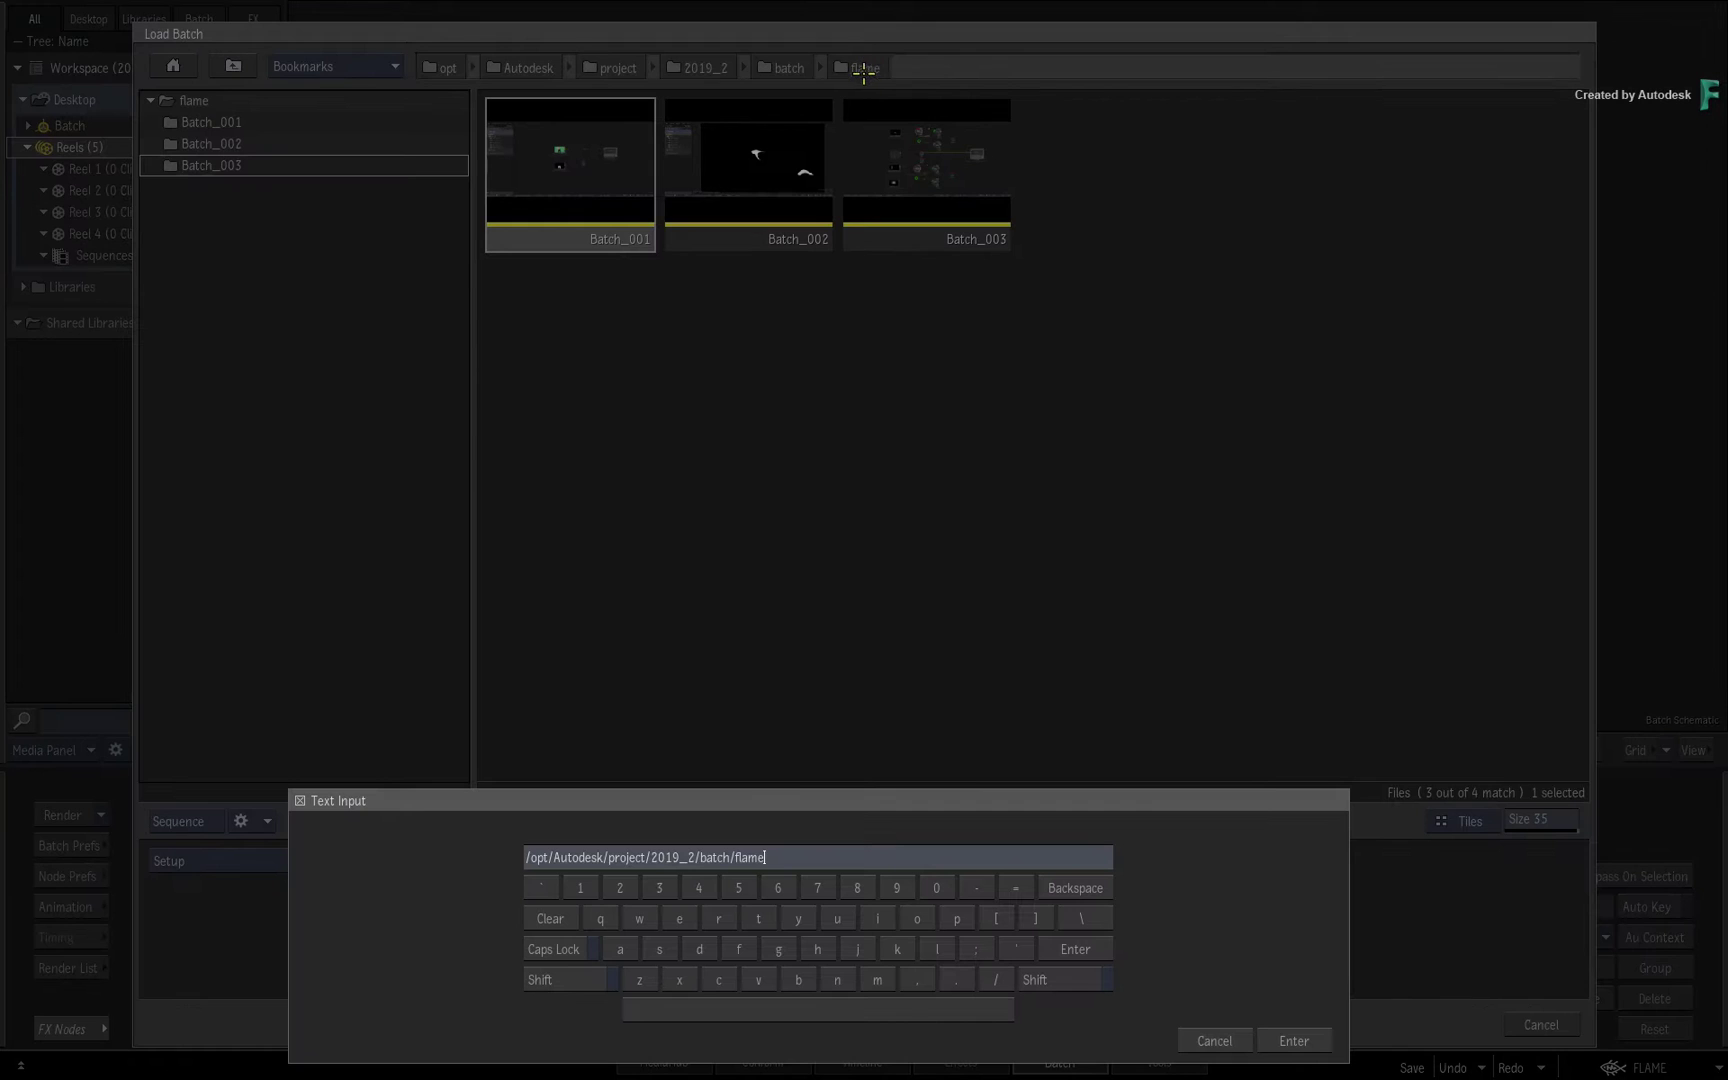
left_click(1225, 1036)
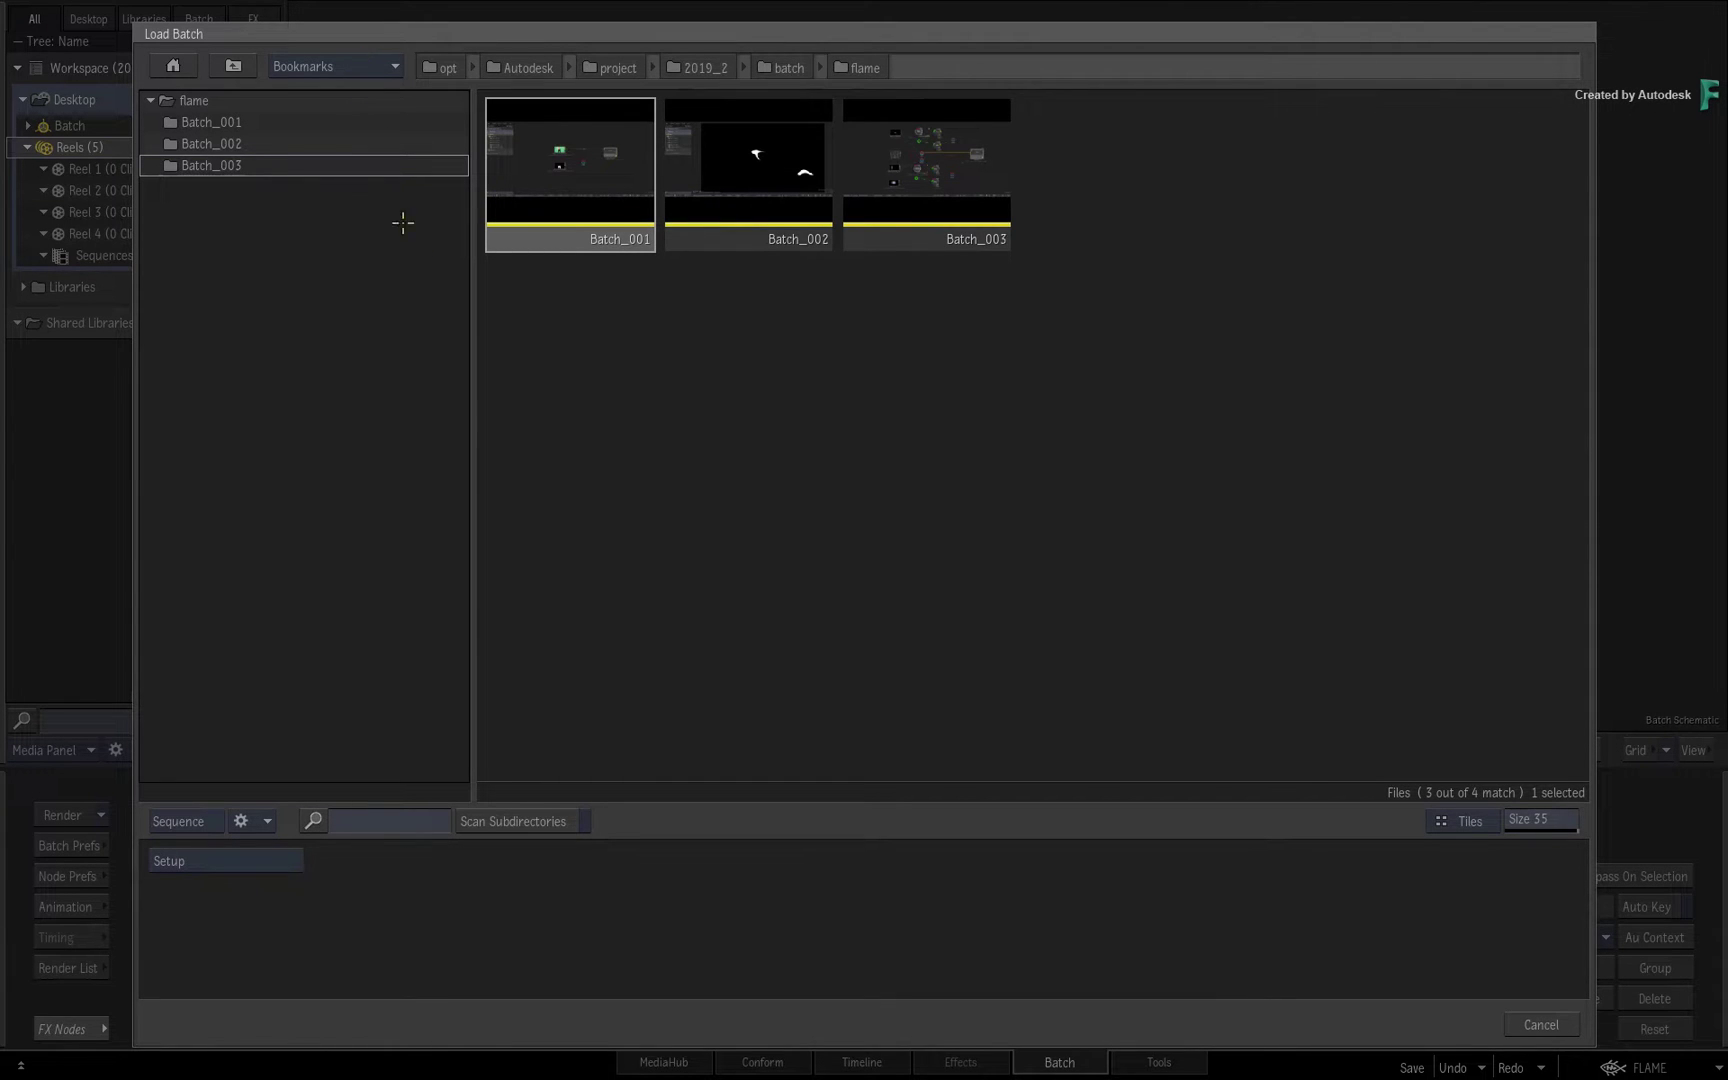
left_click(1524, 1019)
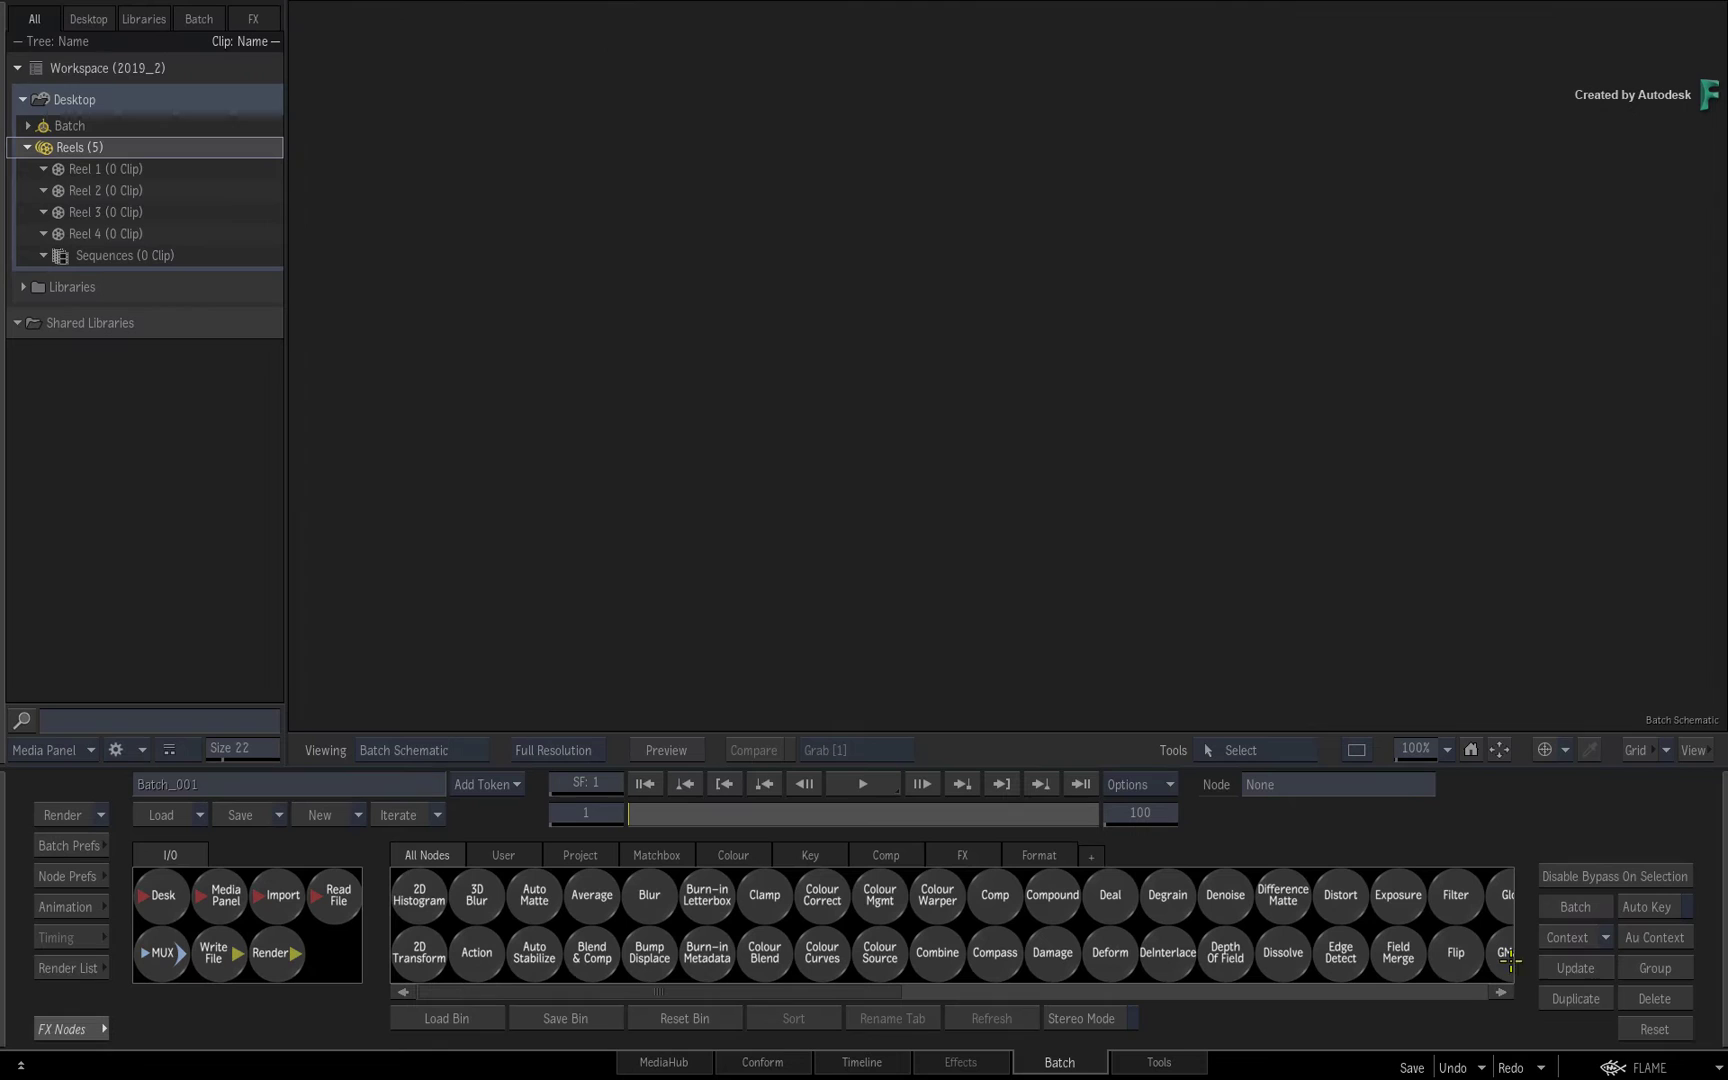
Switch to MediaHub and look through the saved project, user and shared bookmarks.
left_click(661, 1060)
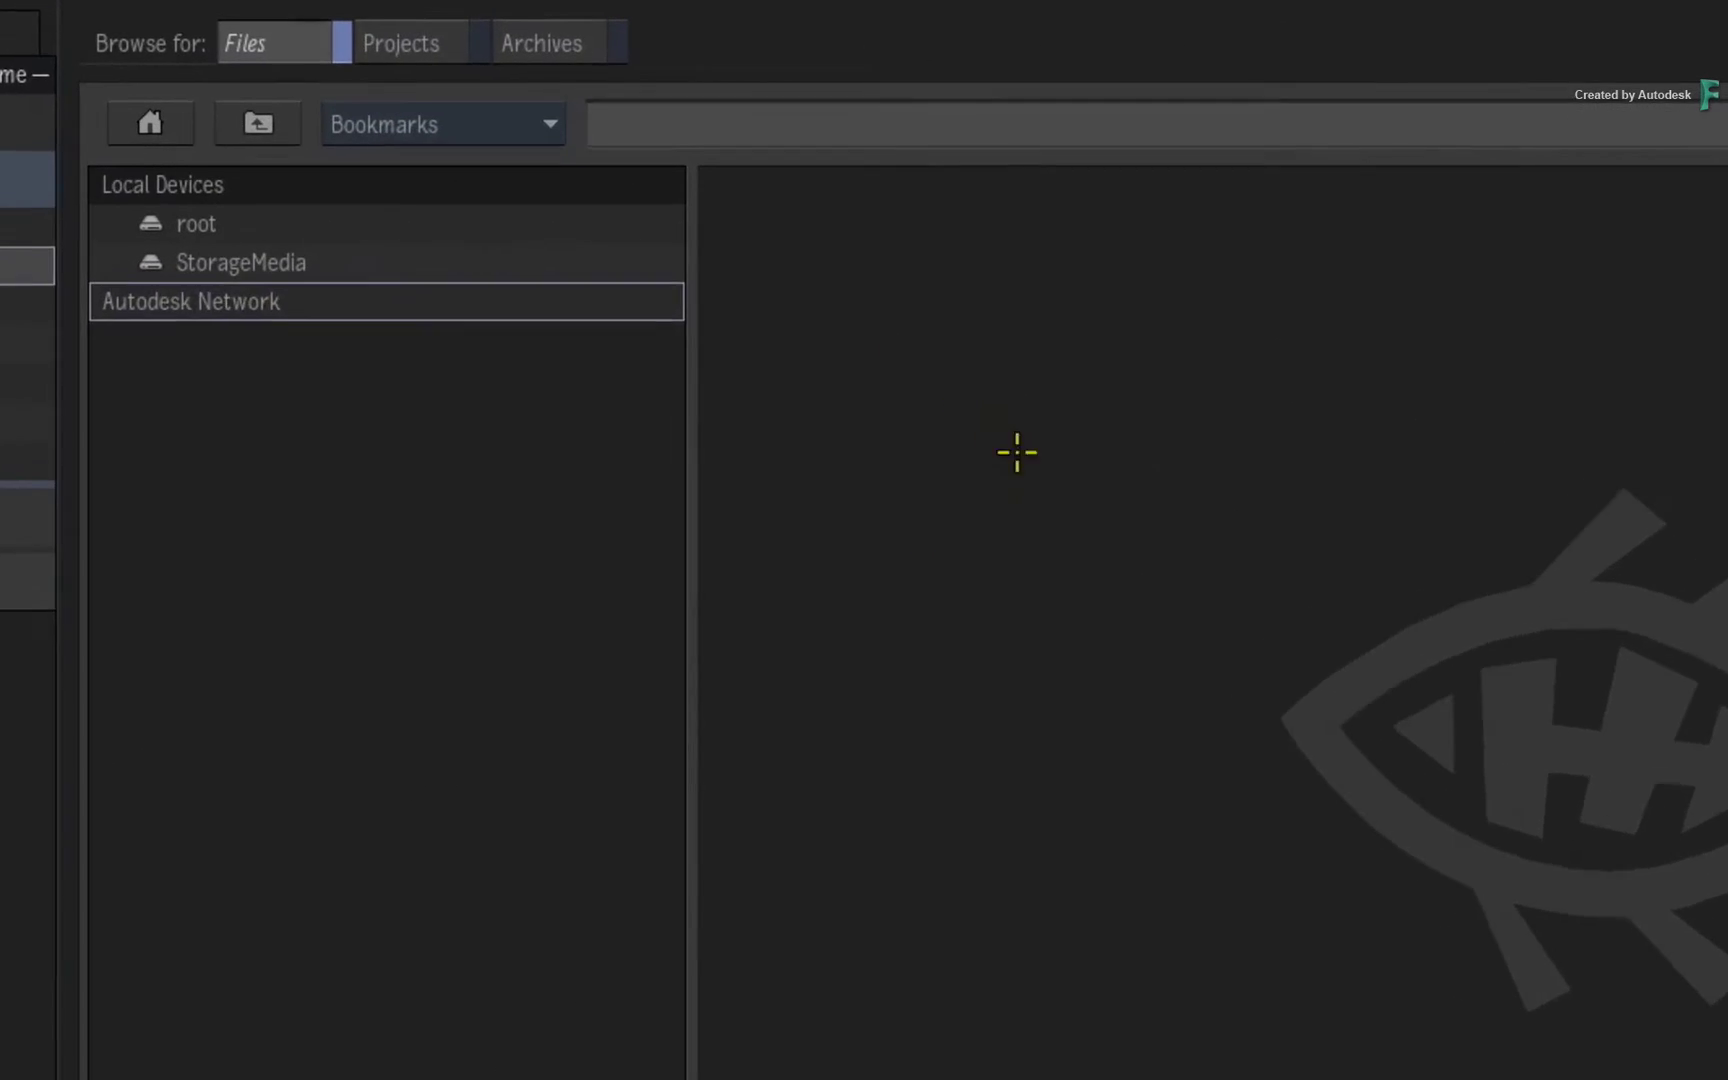
left_click(535, 133)
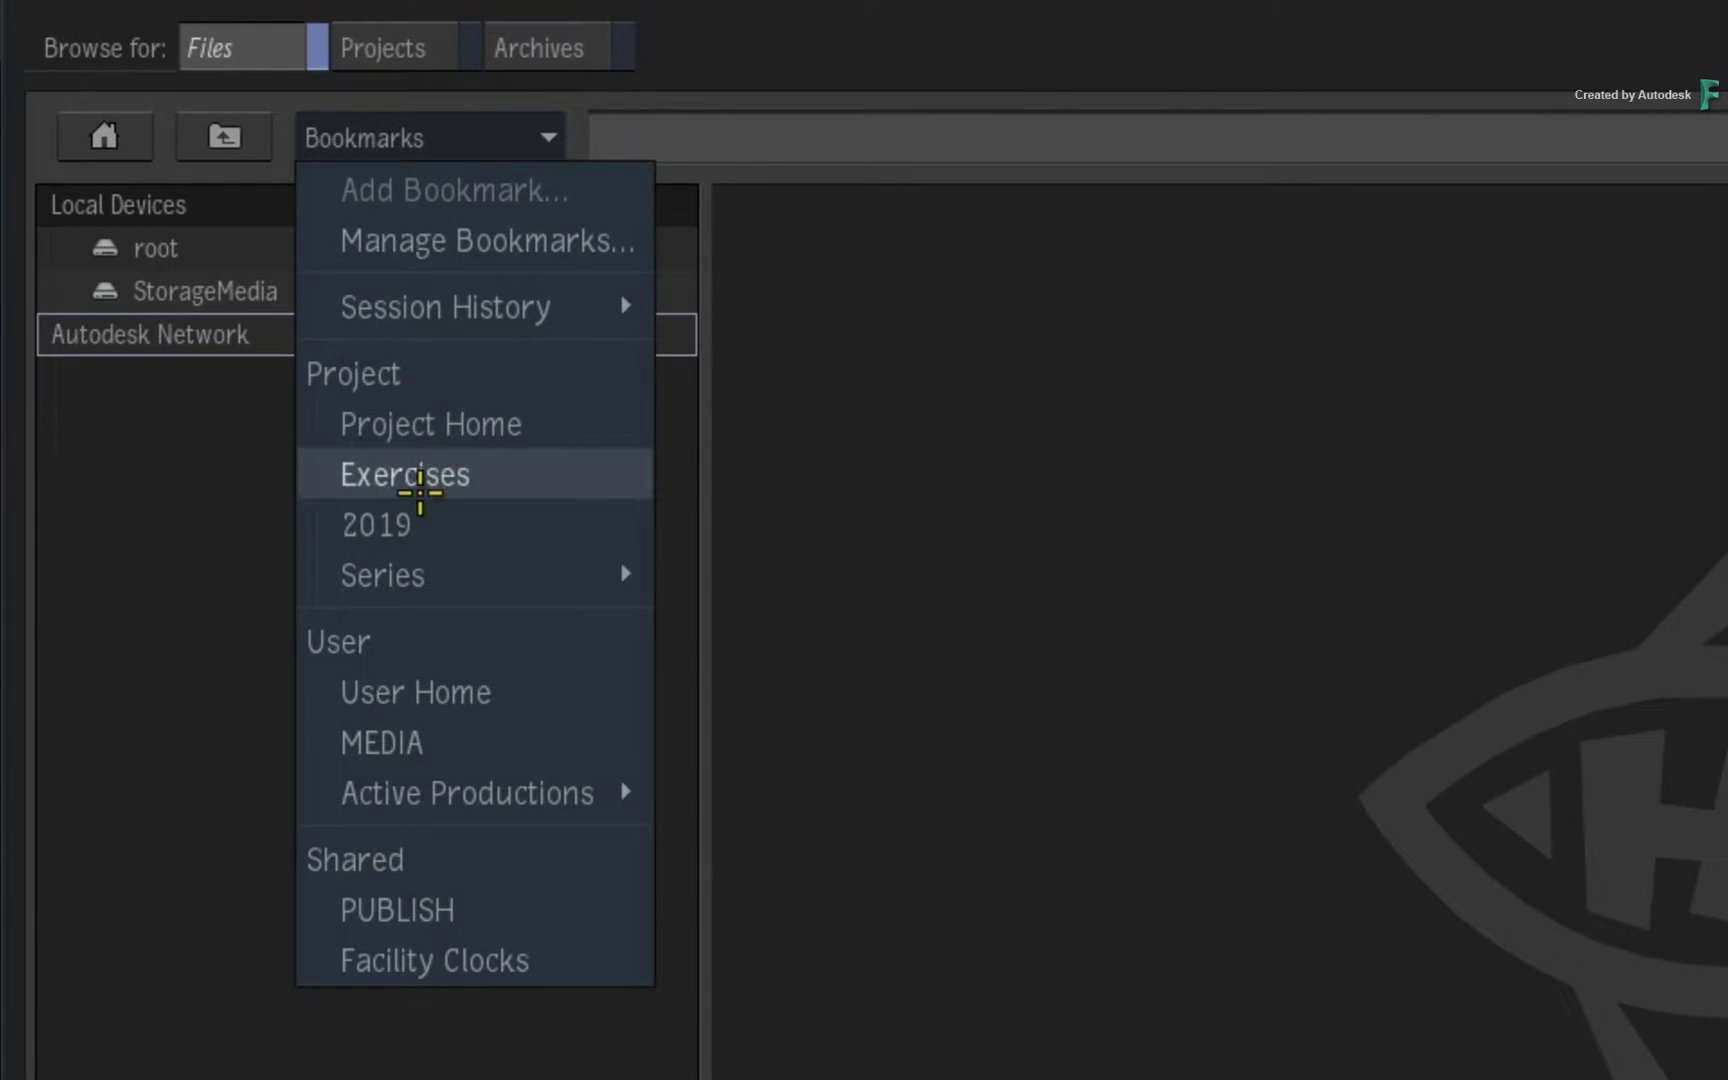
mouse_move(401, 791)
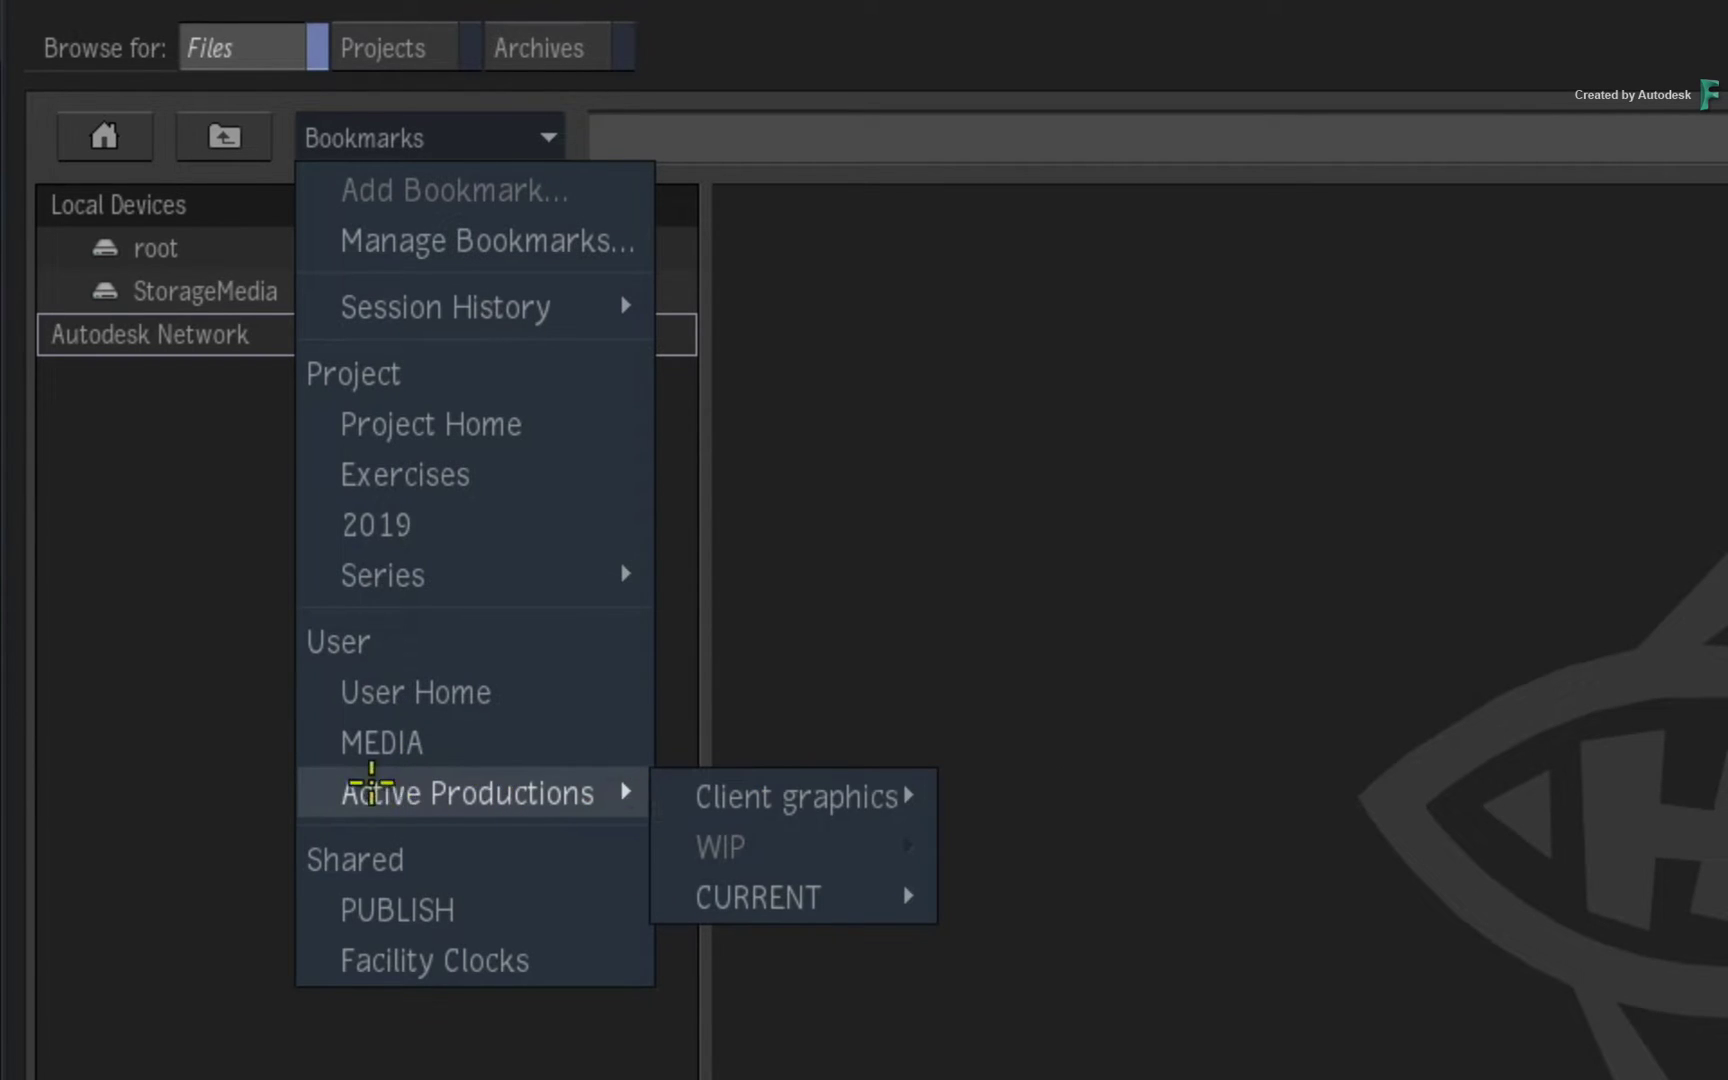
left_click(501, 376)
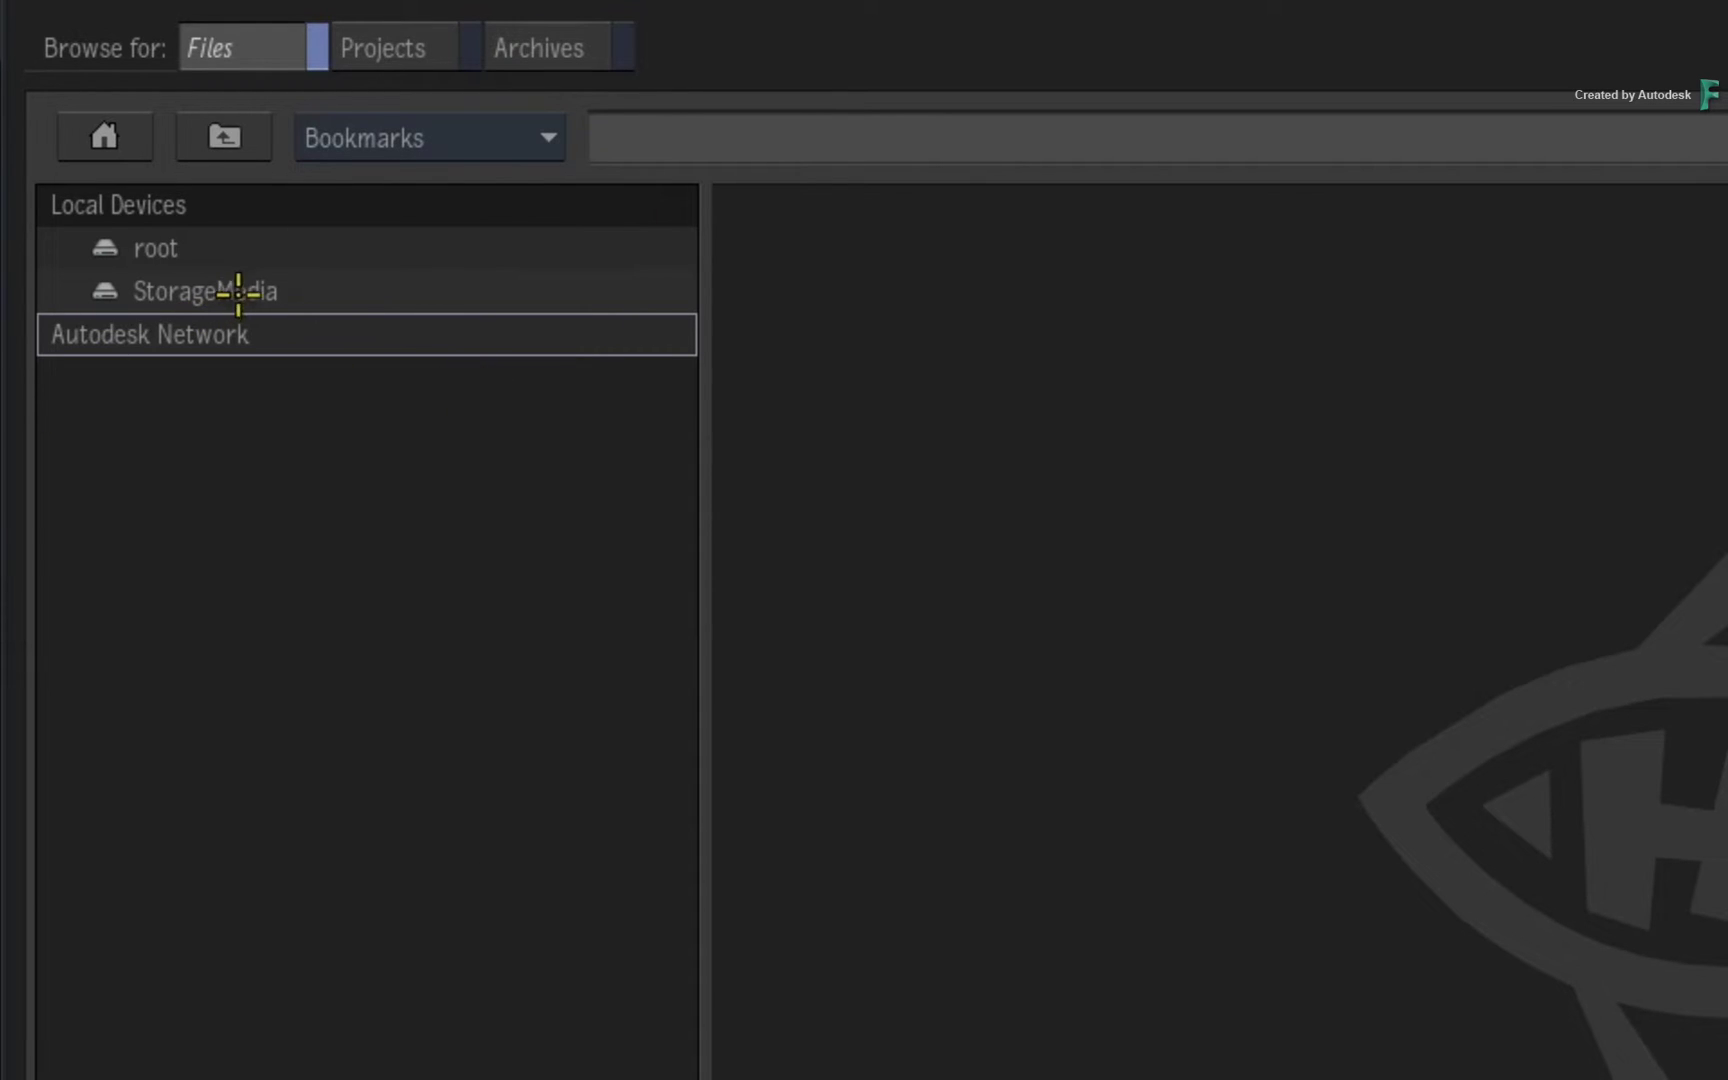
Navigate into StorageMedia's Current Productions folder, which contains My Commercial.
left_click(322, 285)
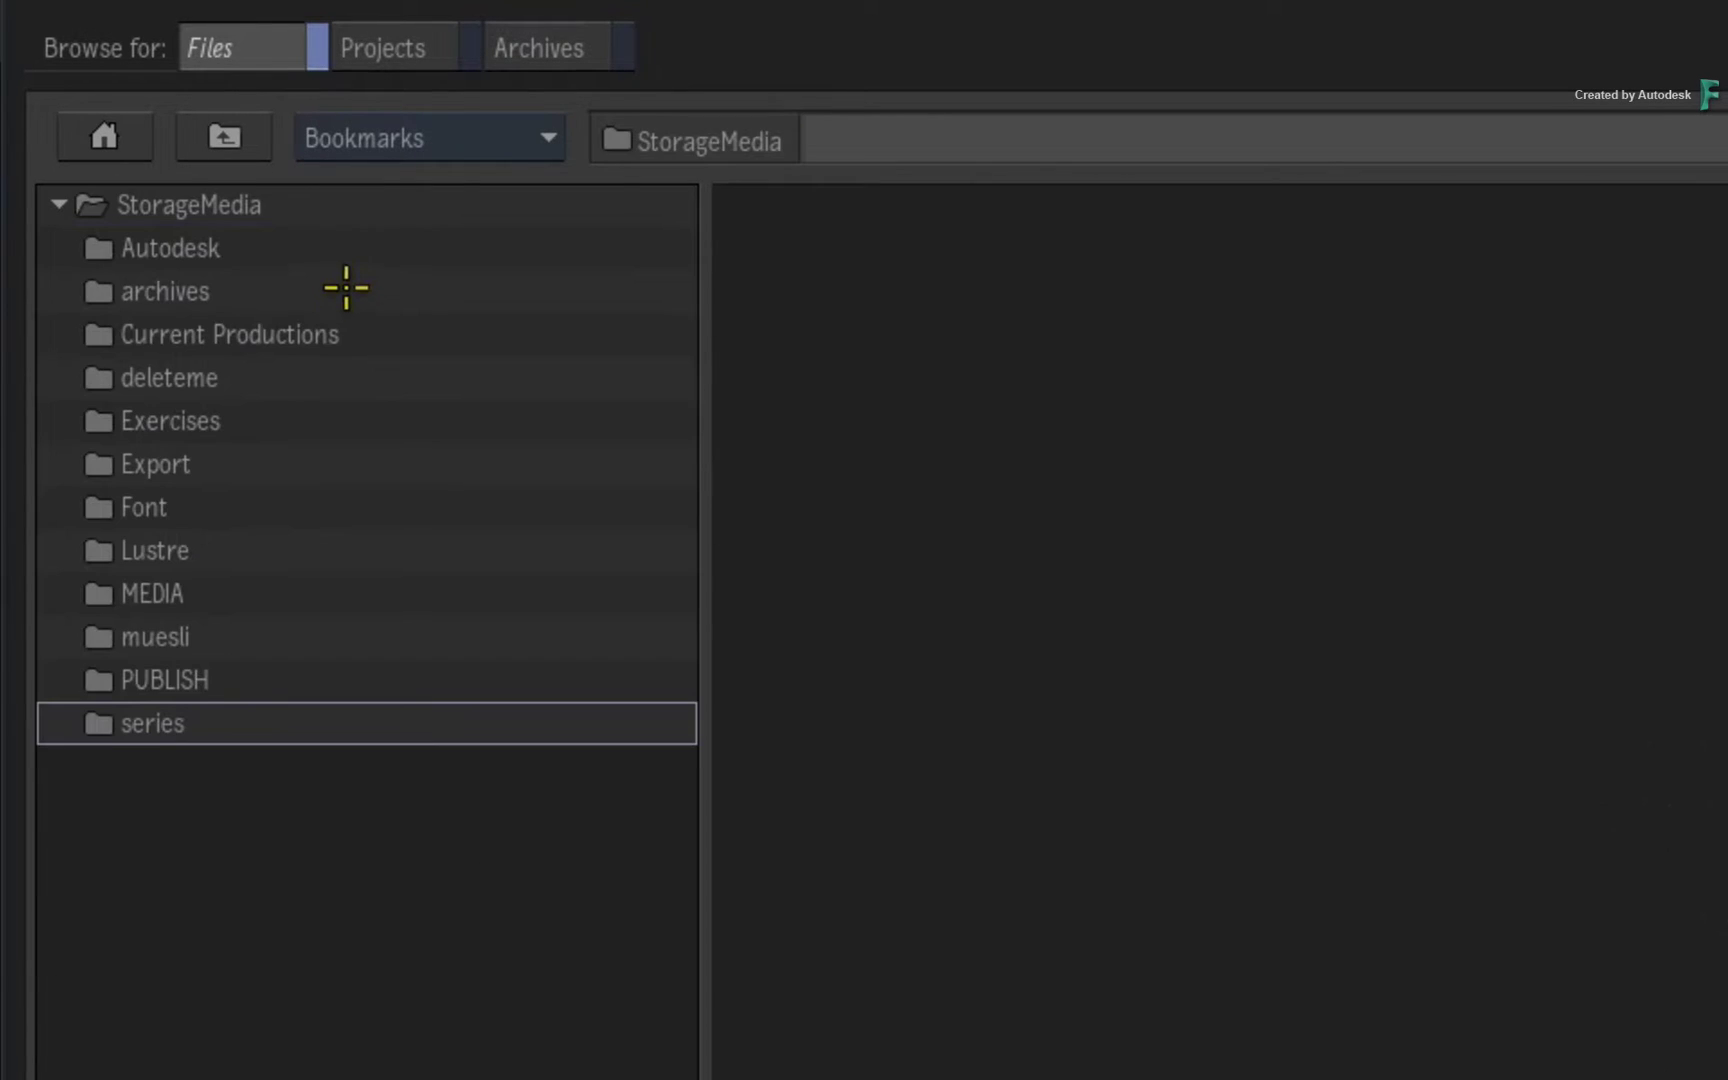
left_click(382, 328)
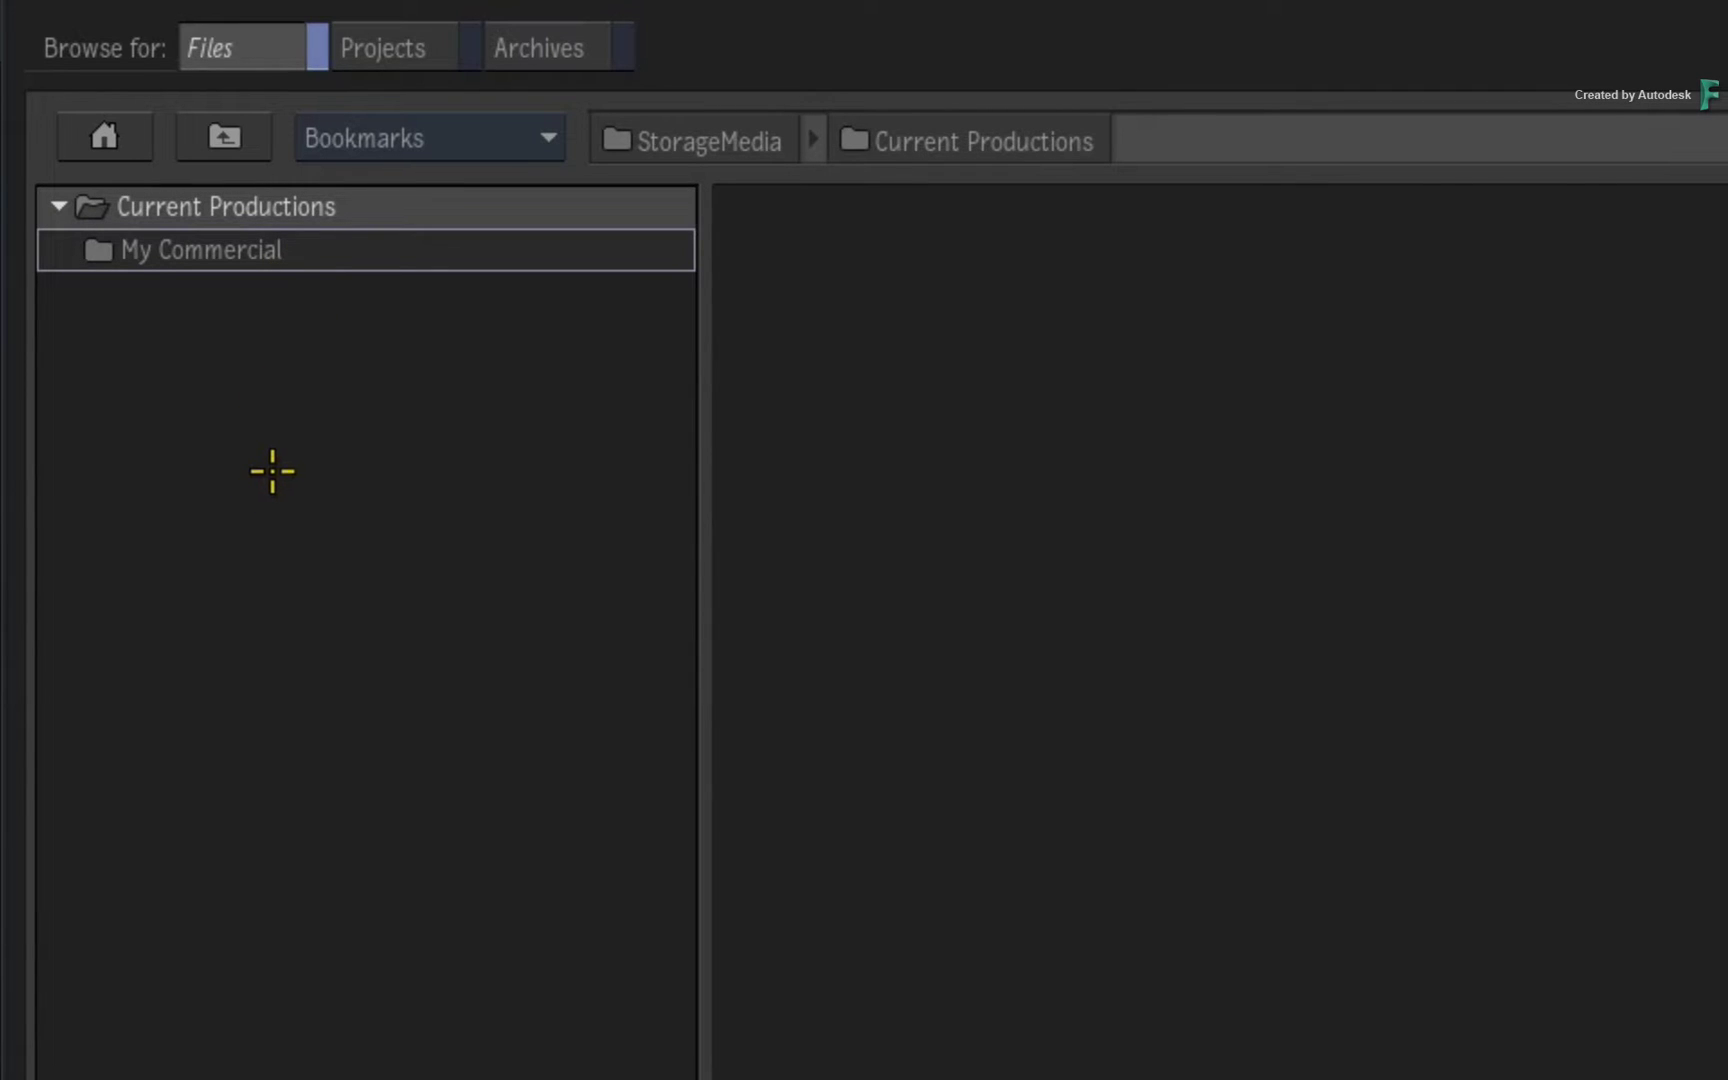
left_click(400, 140)
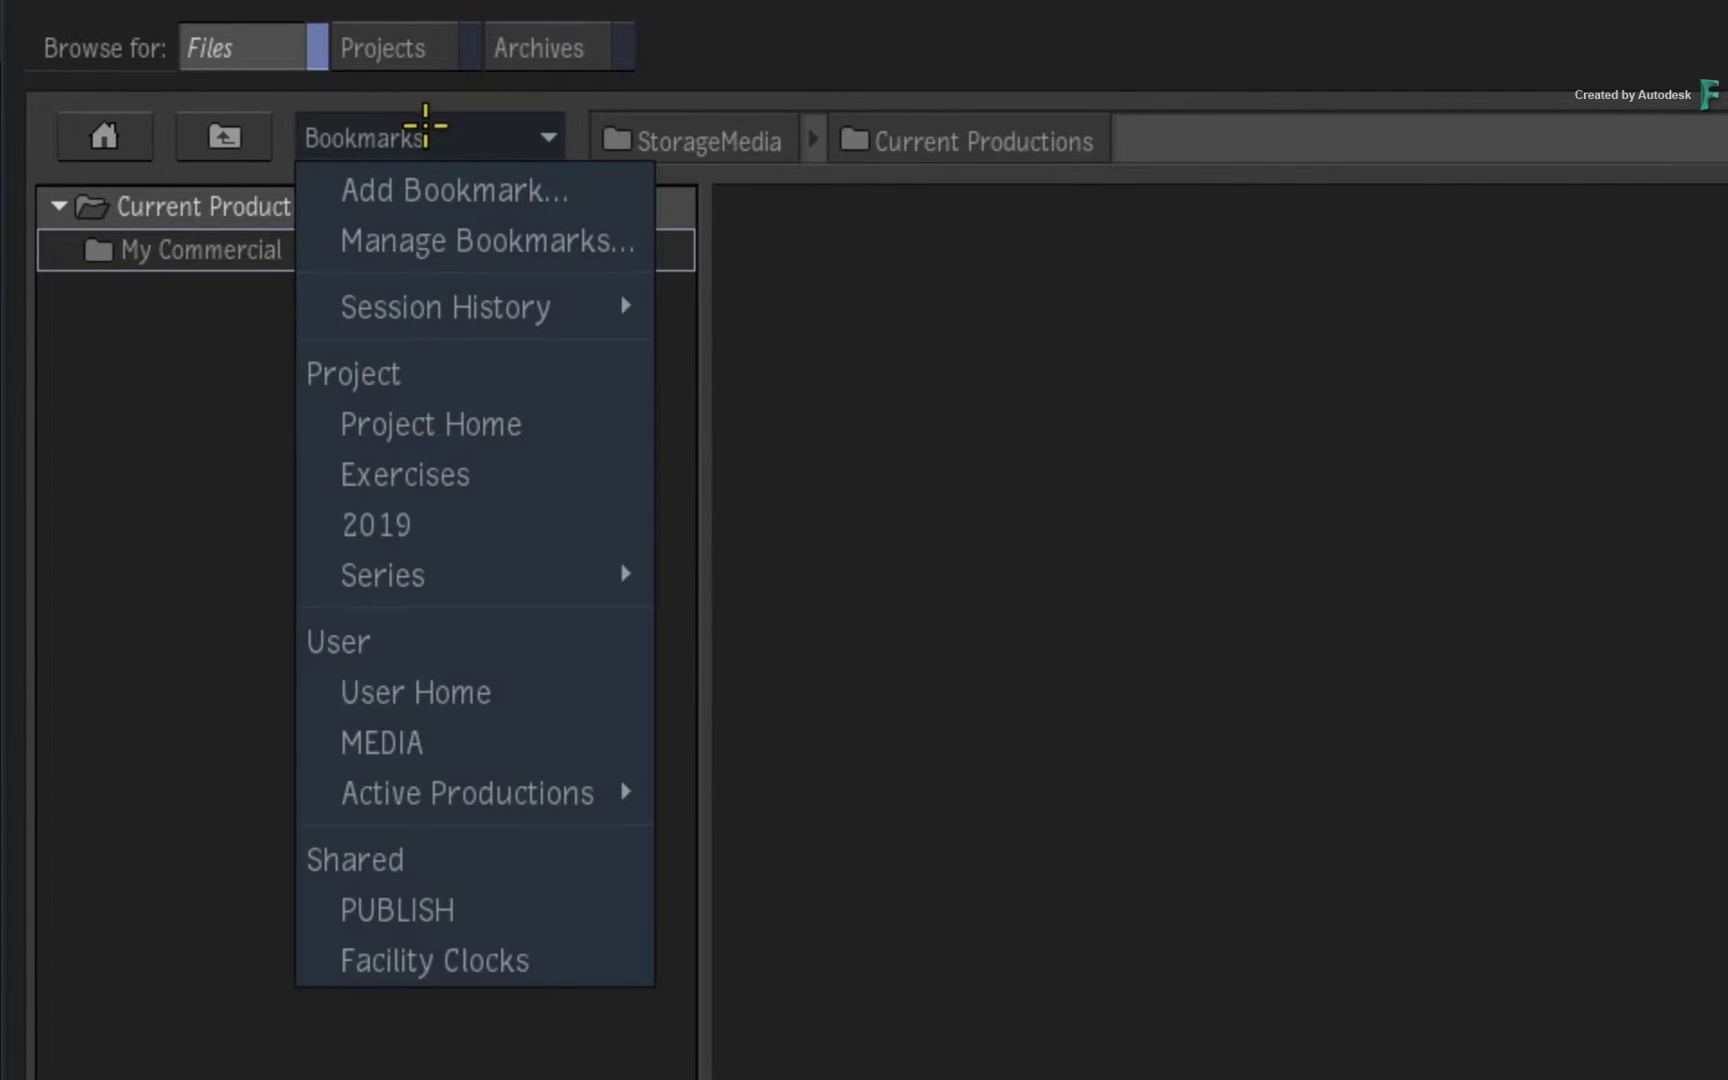
Add a bookmark for Current Productions, reviewing the Project and User Folders categories but keeping Project.
left_click(589, 189)
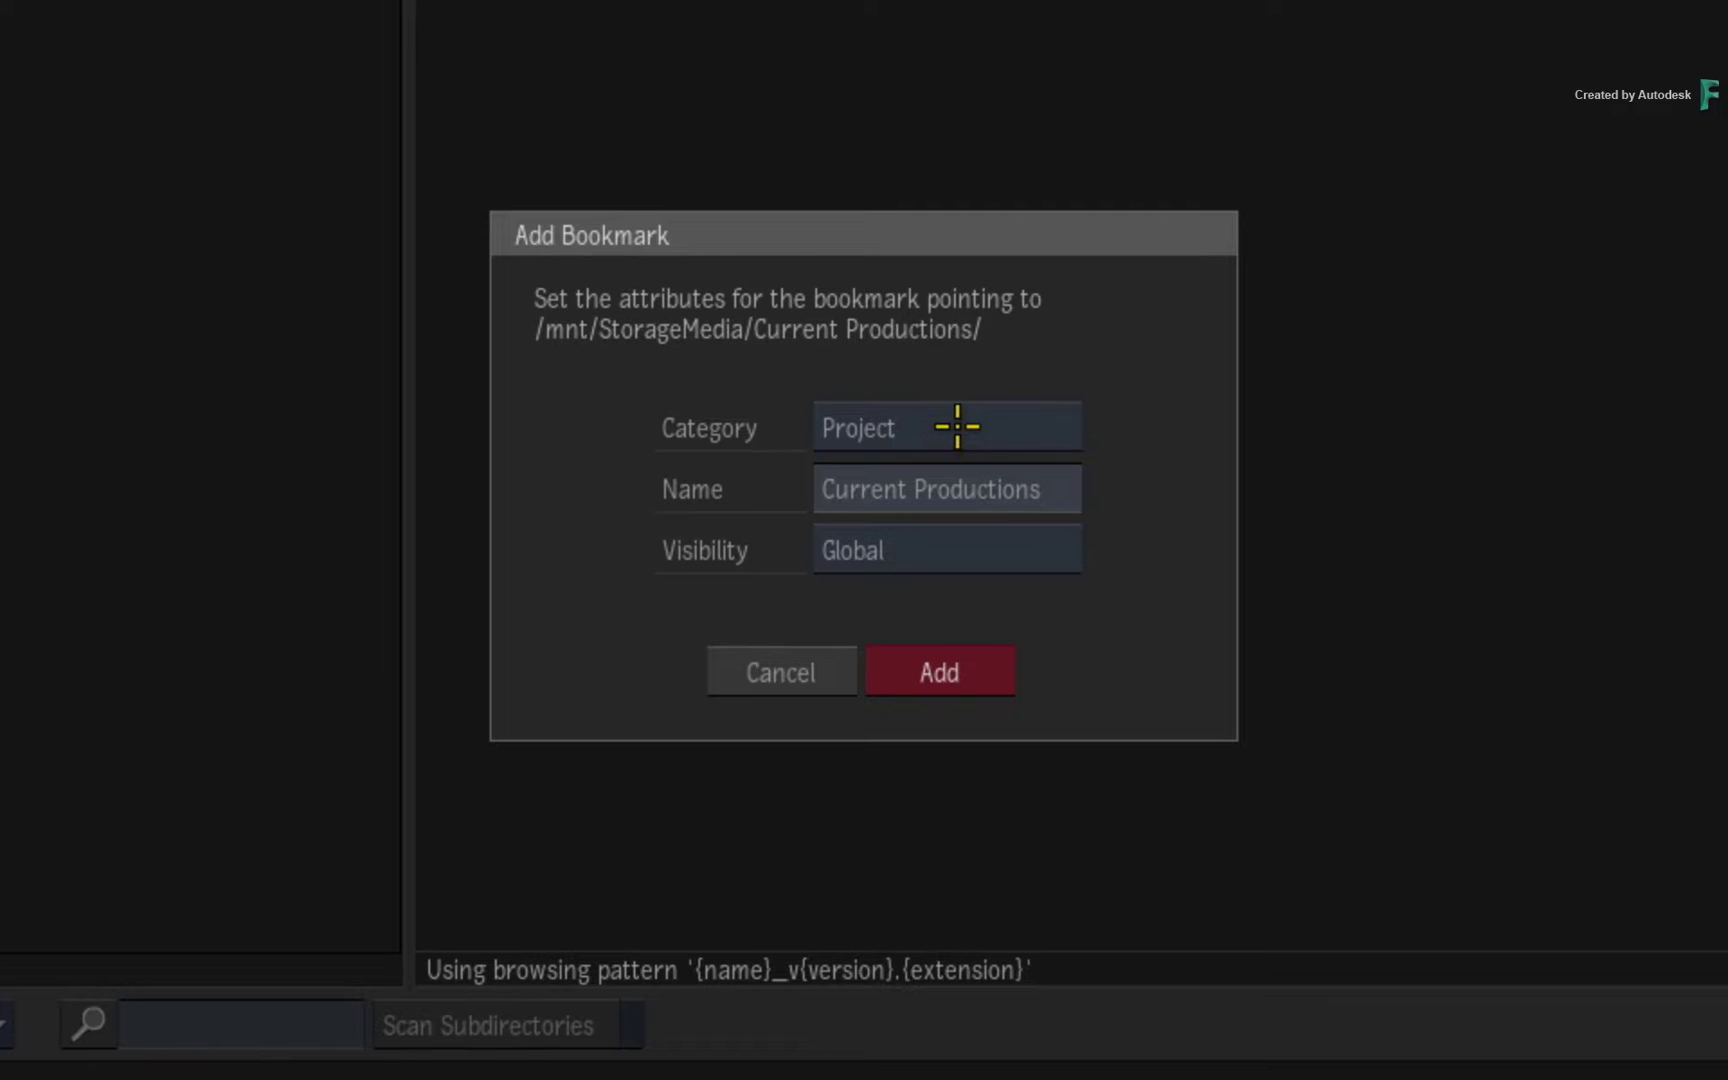
left_click(958, 427)
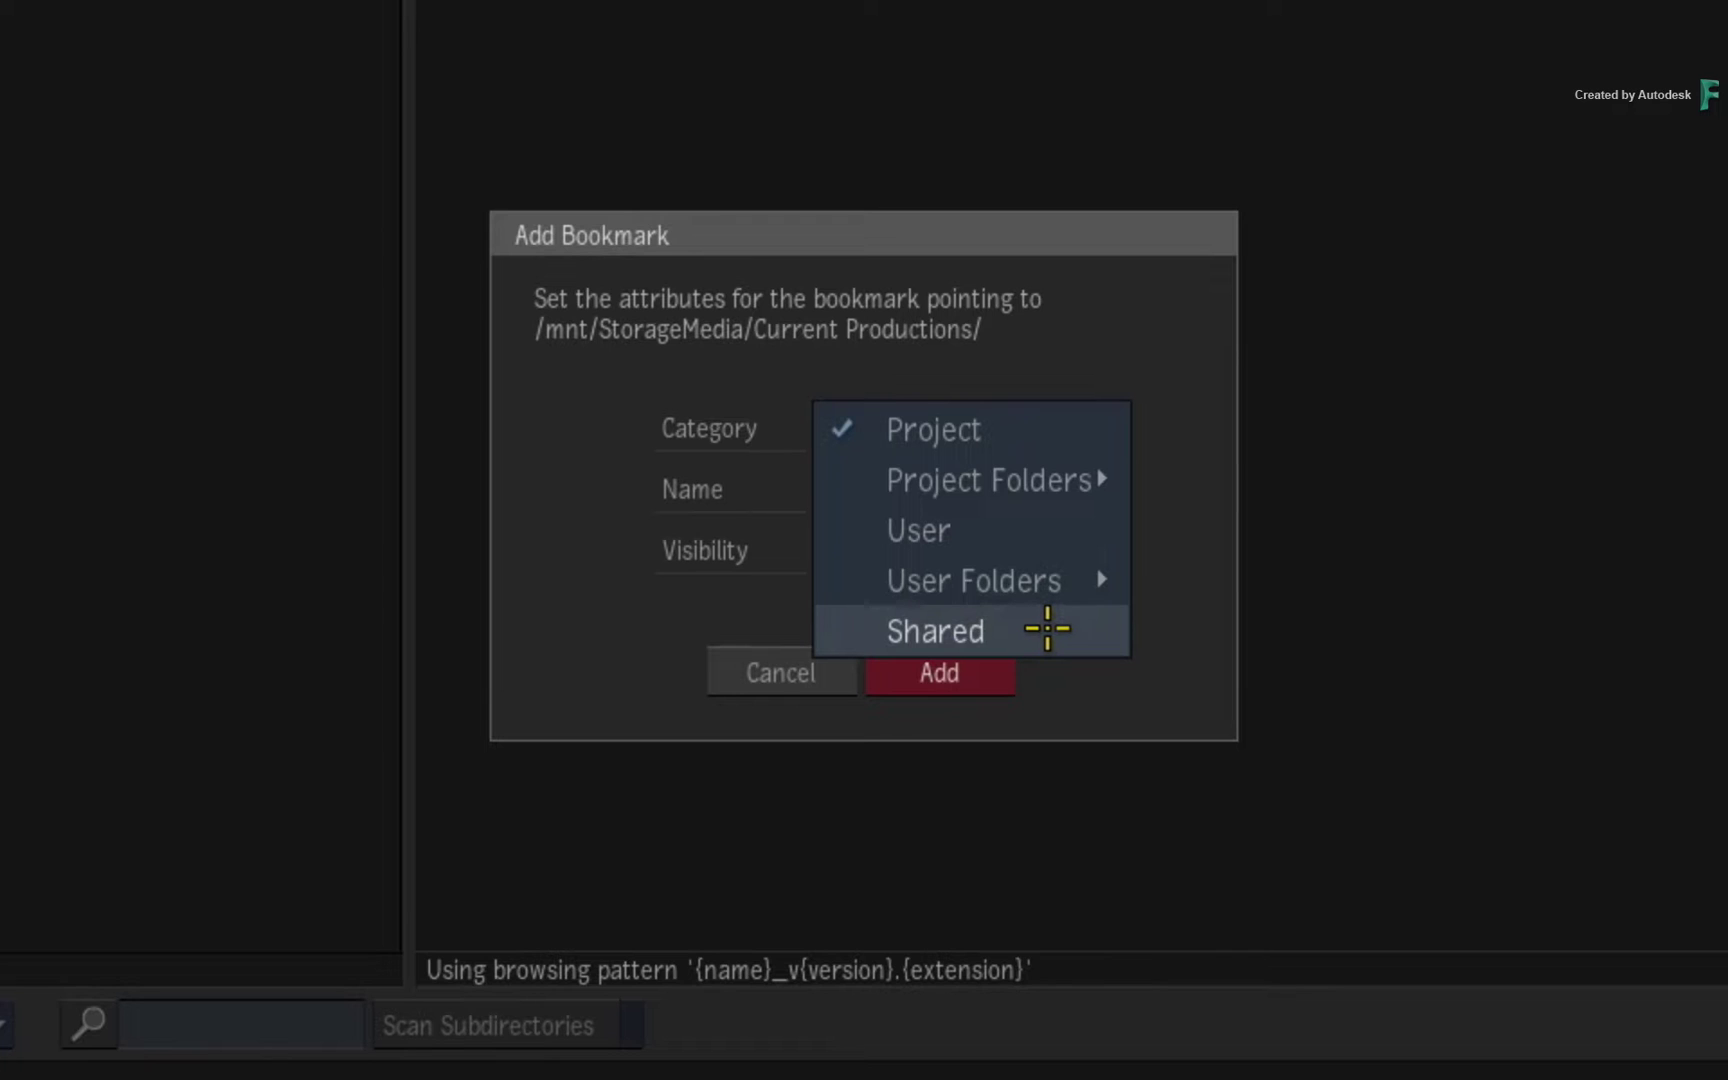
mouse_move(1007, 480)
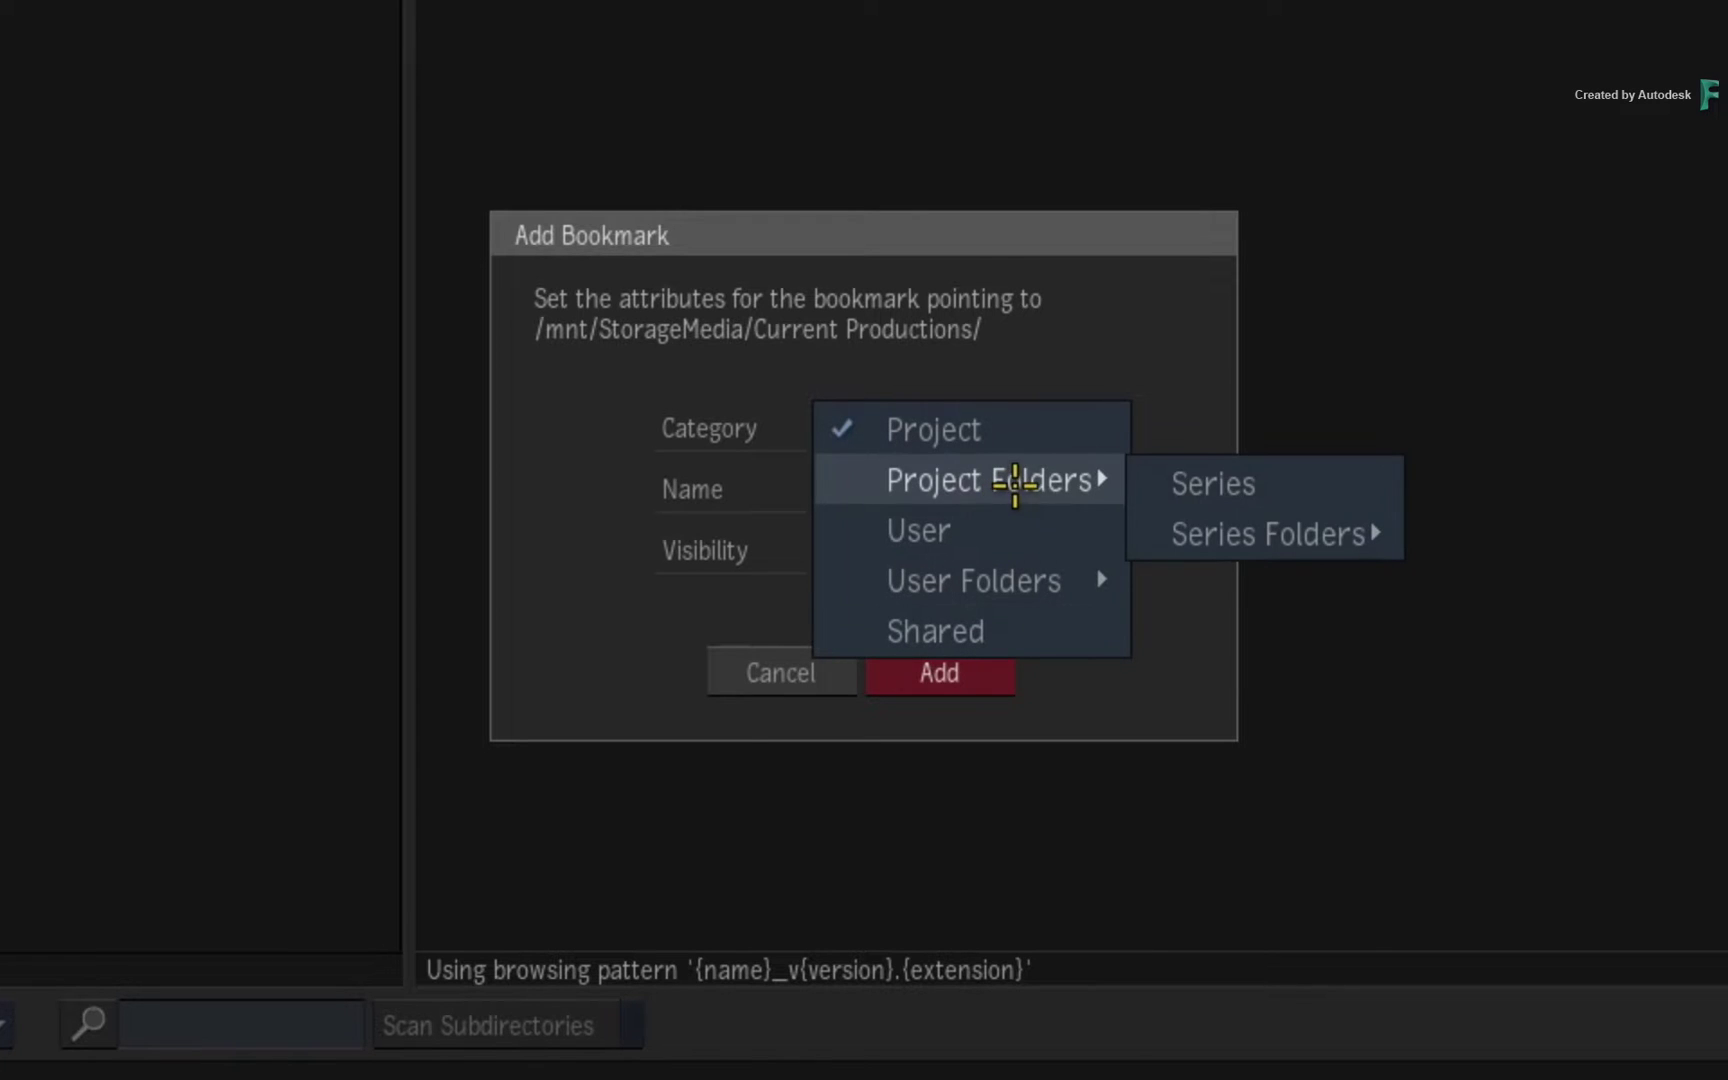
mouse_move(1212, 533)
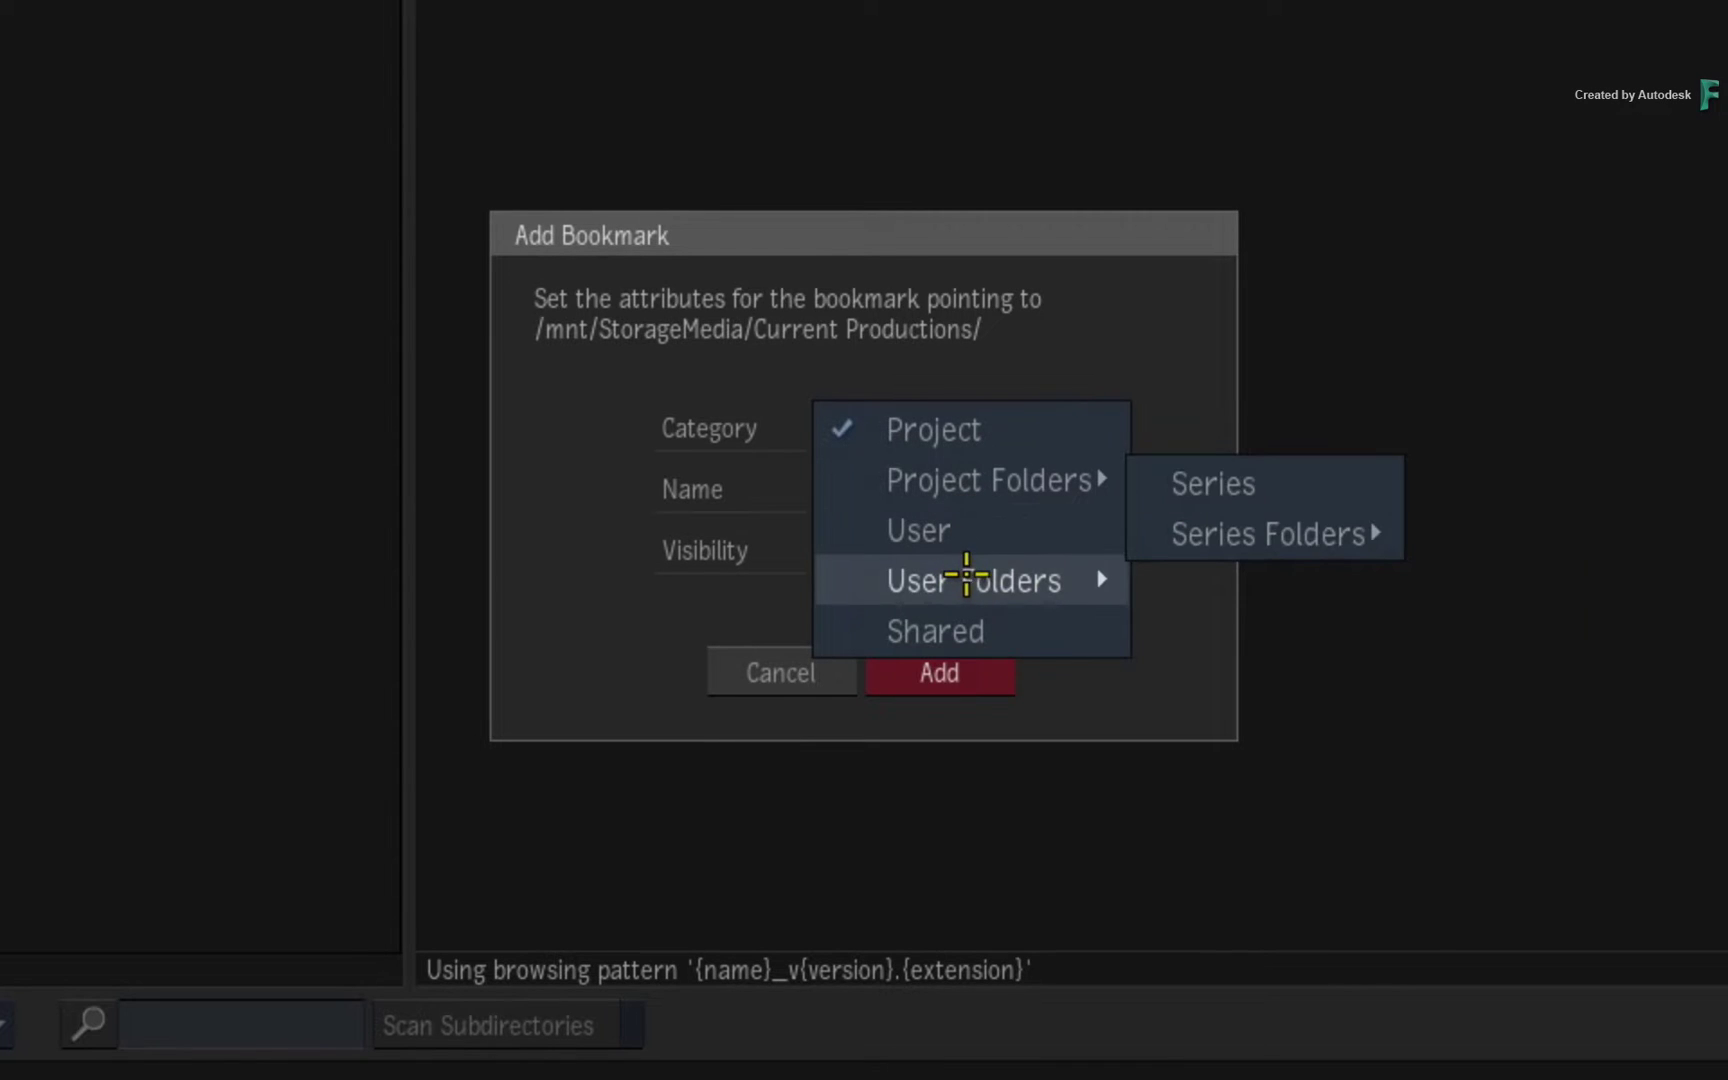
mouse_move(975, 578)
mouse_move(1219, 634)
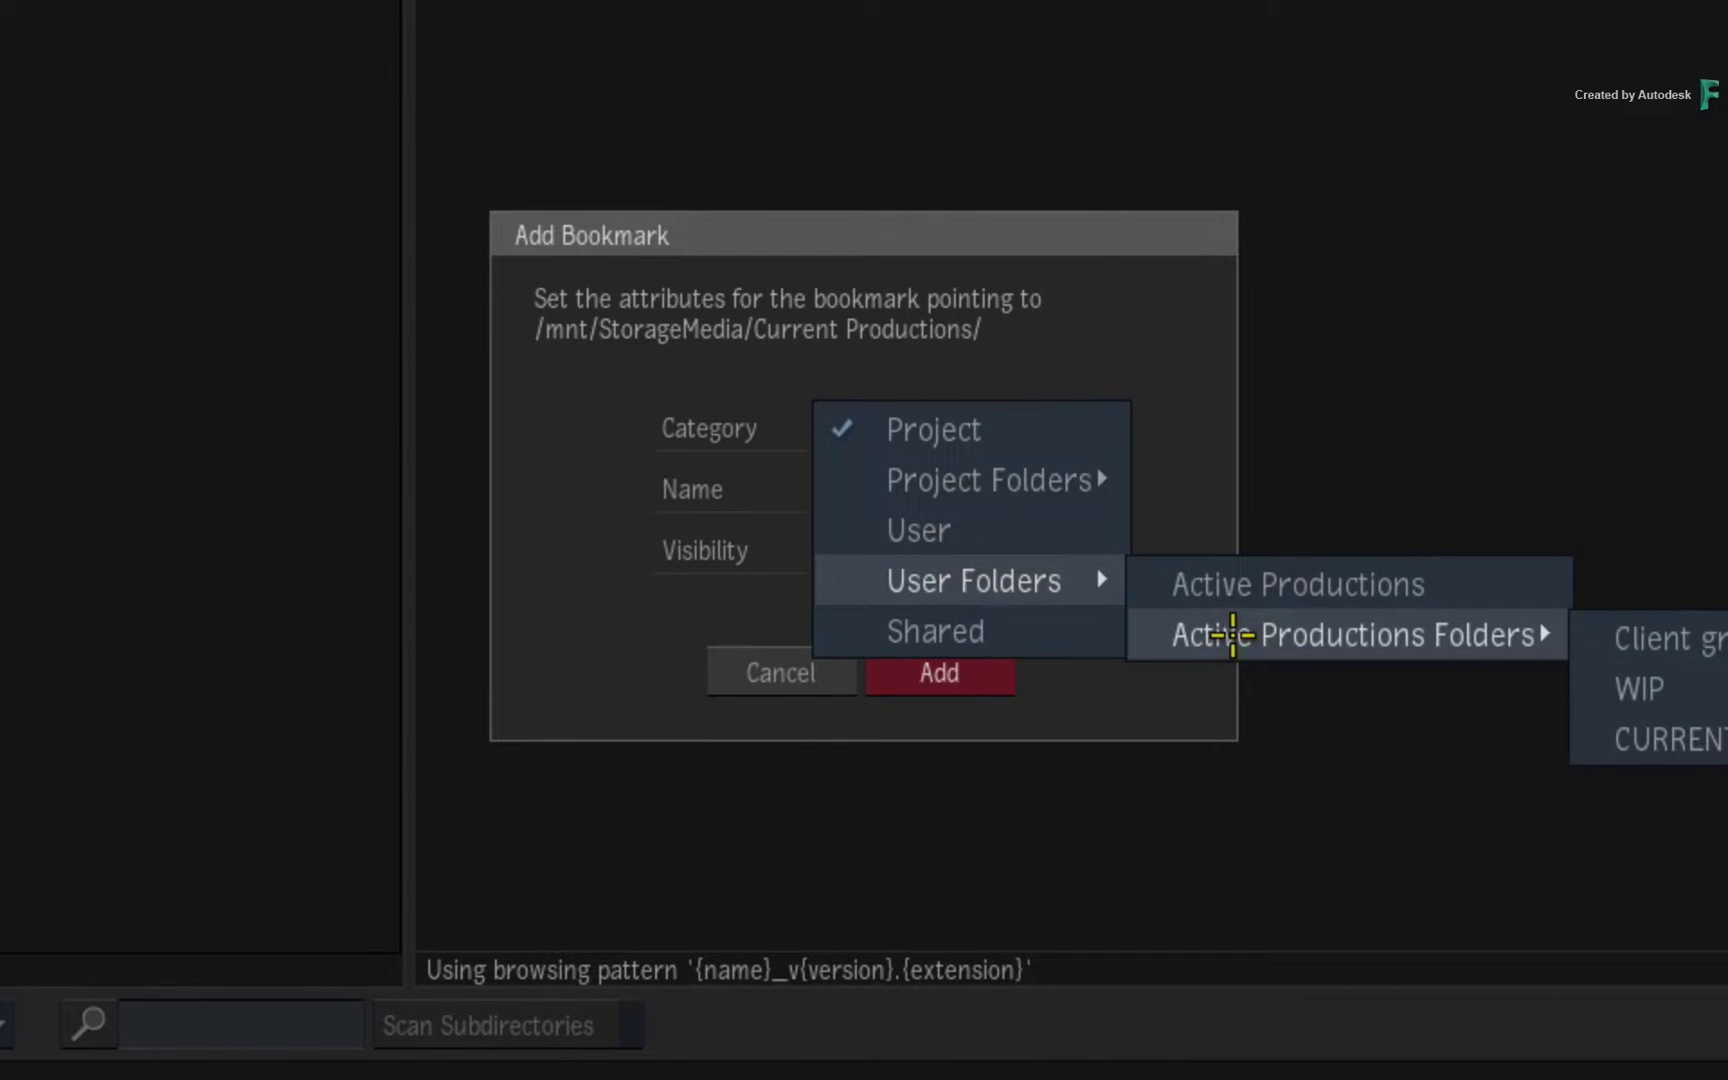
left_click(1030, 421)
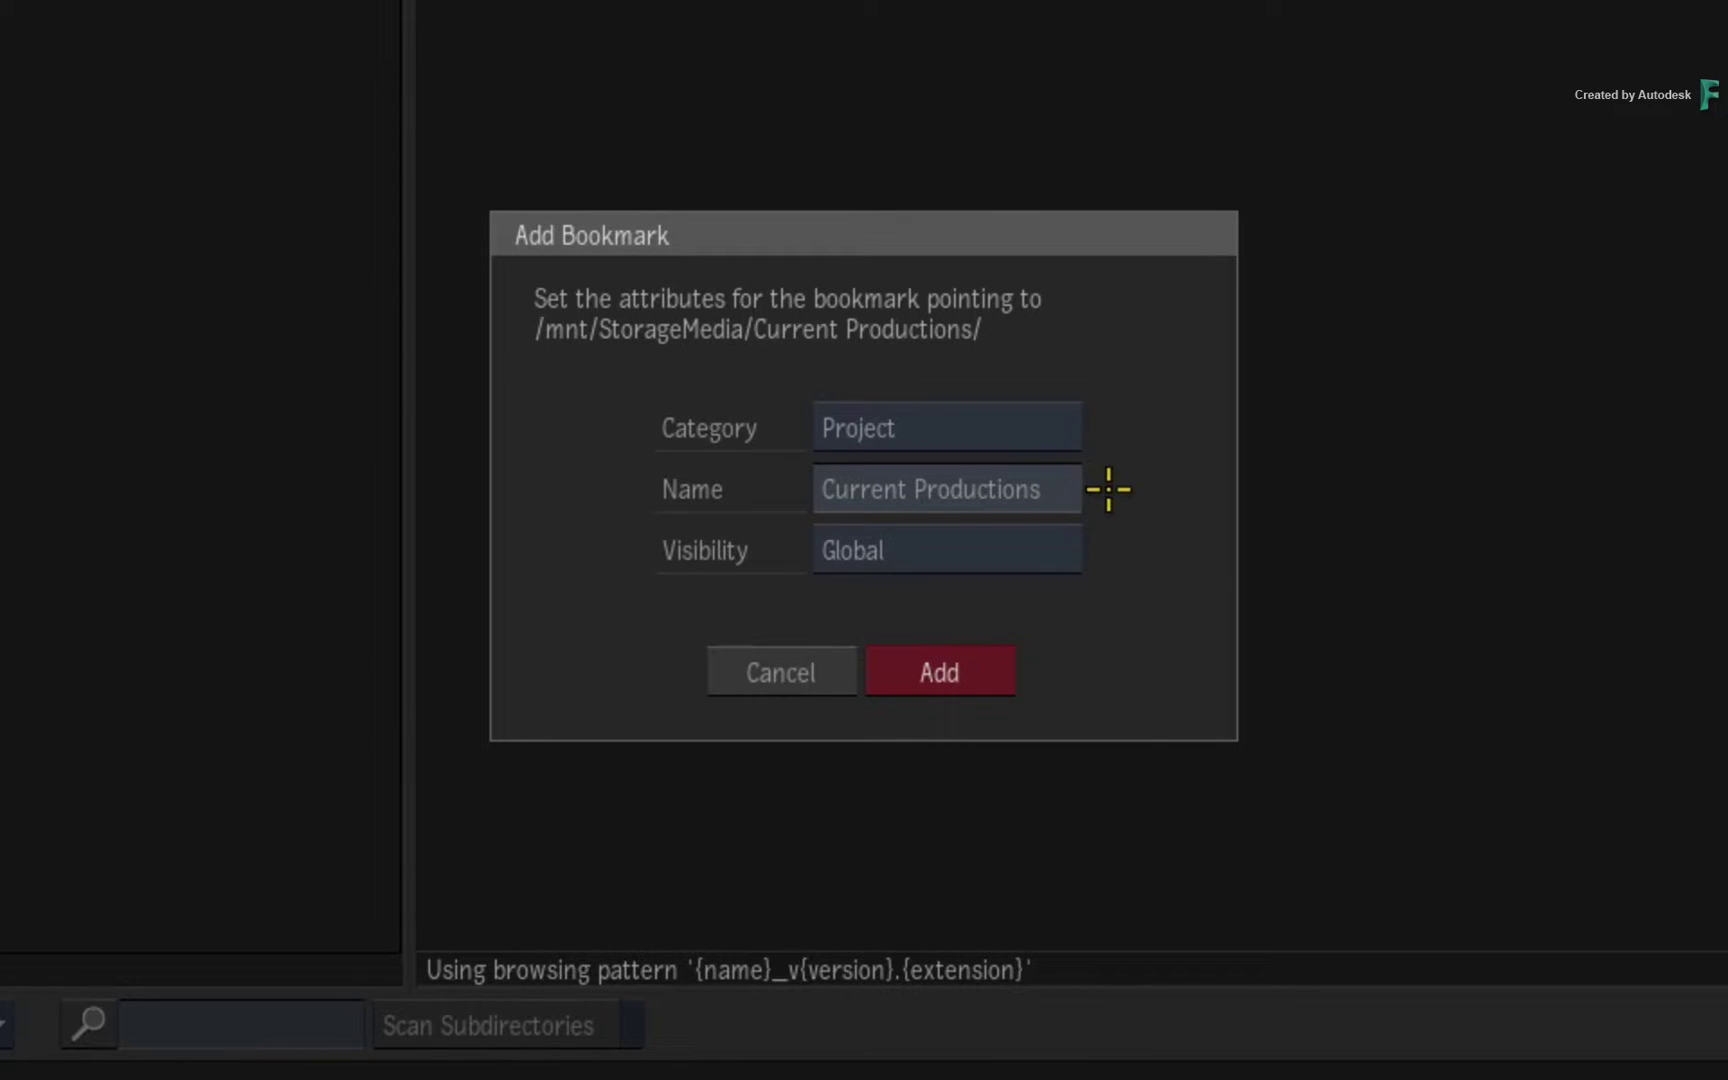
Keep the name Current Productions and visibility Global after trying MediaHub Files.
left_click(1068, 490)
left_click_drag(1068, 490, 795, 490)
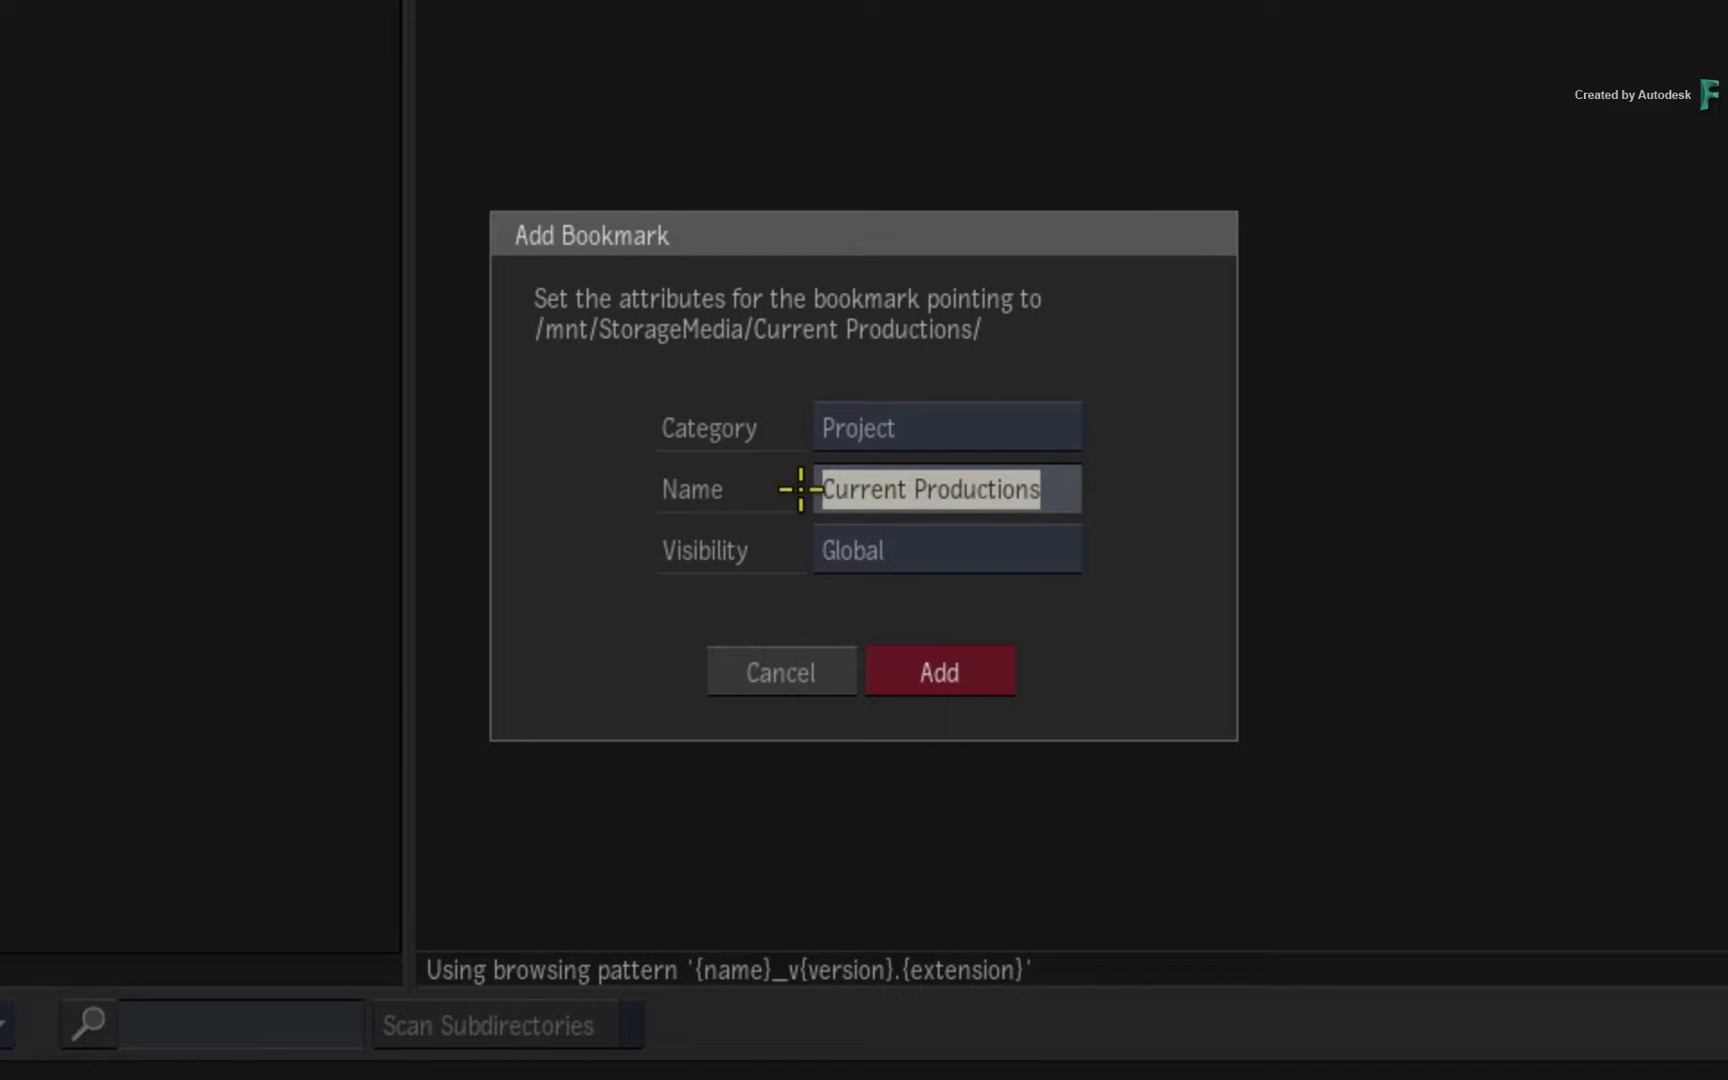
left_click(1157, 486)
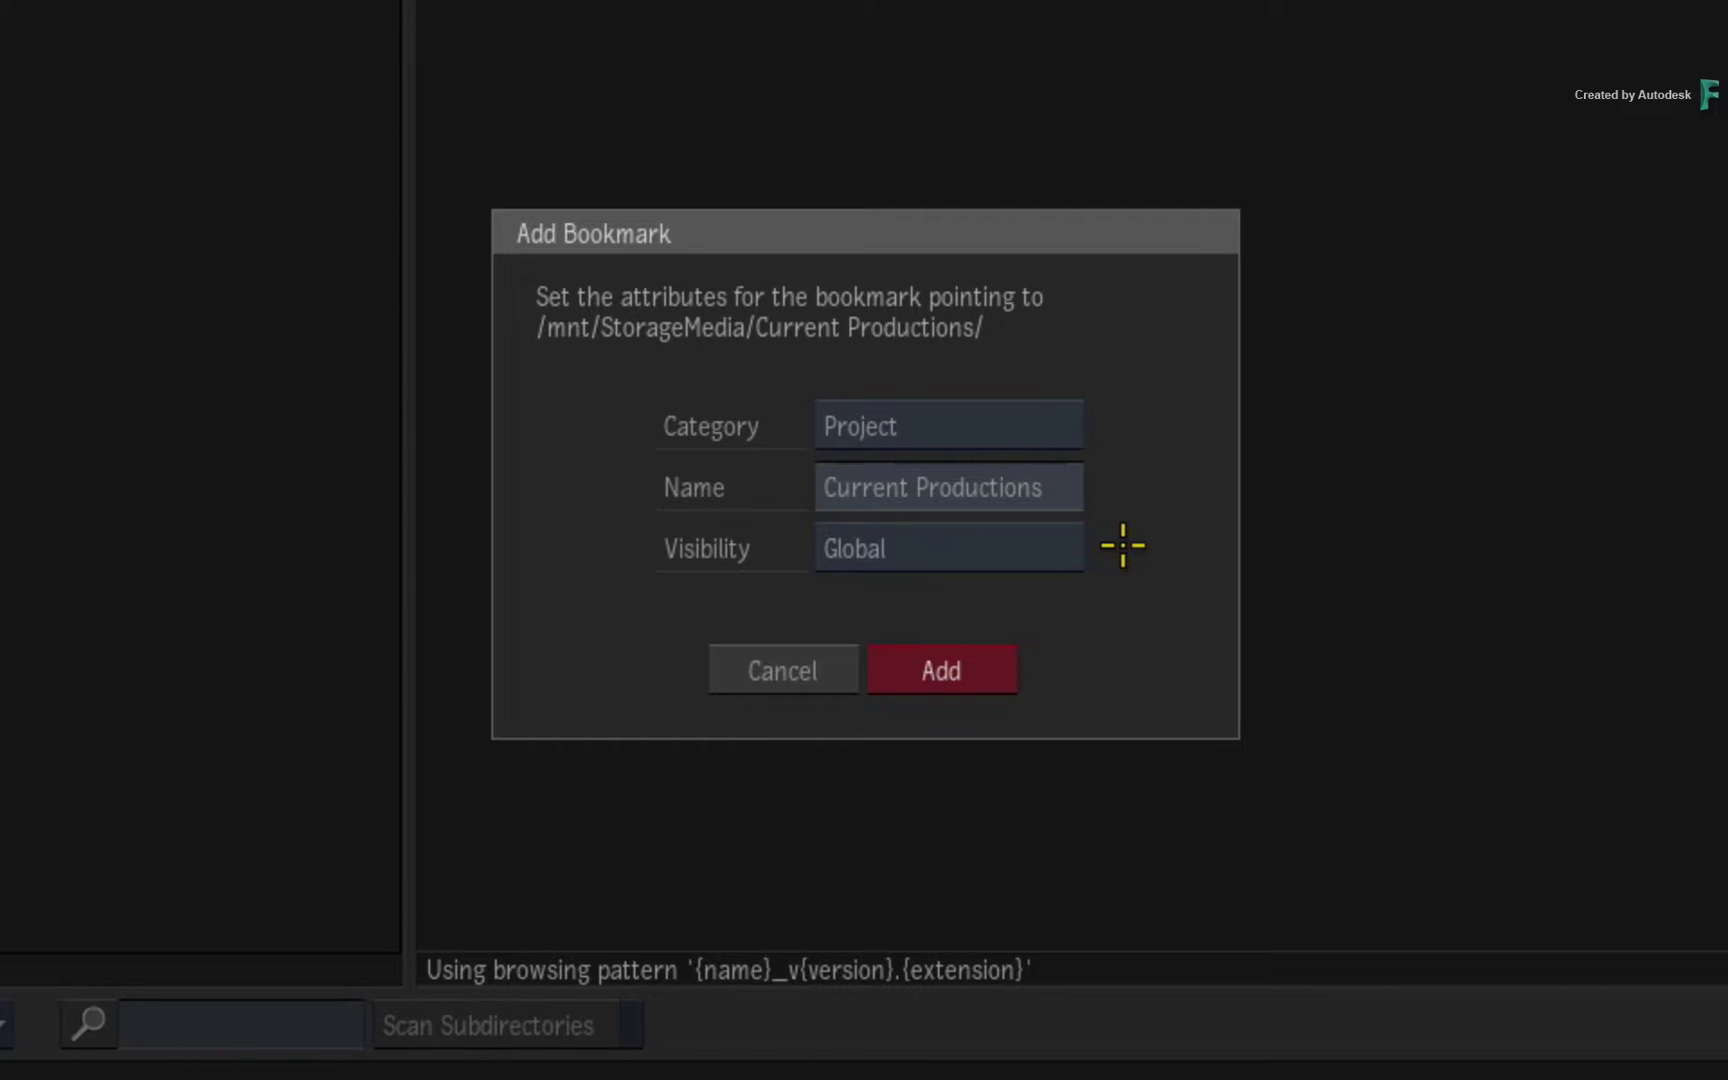
left_click(1014, 546)
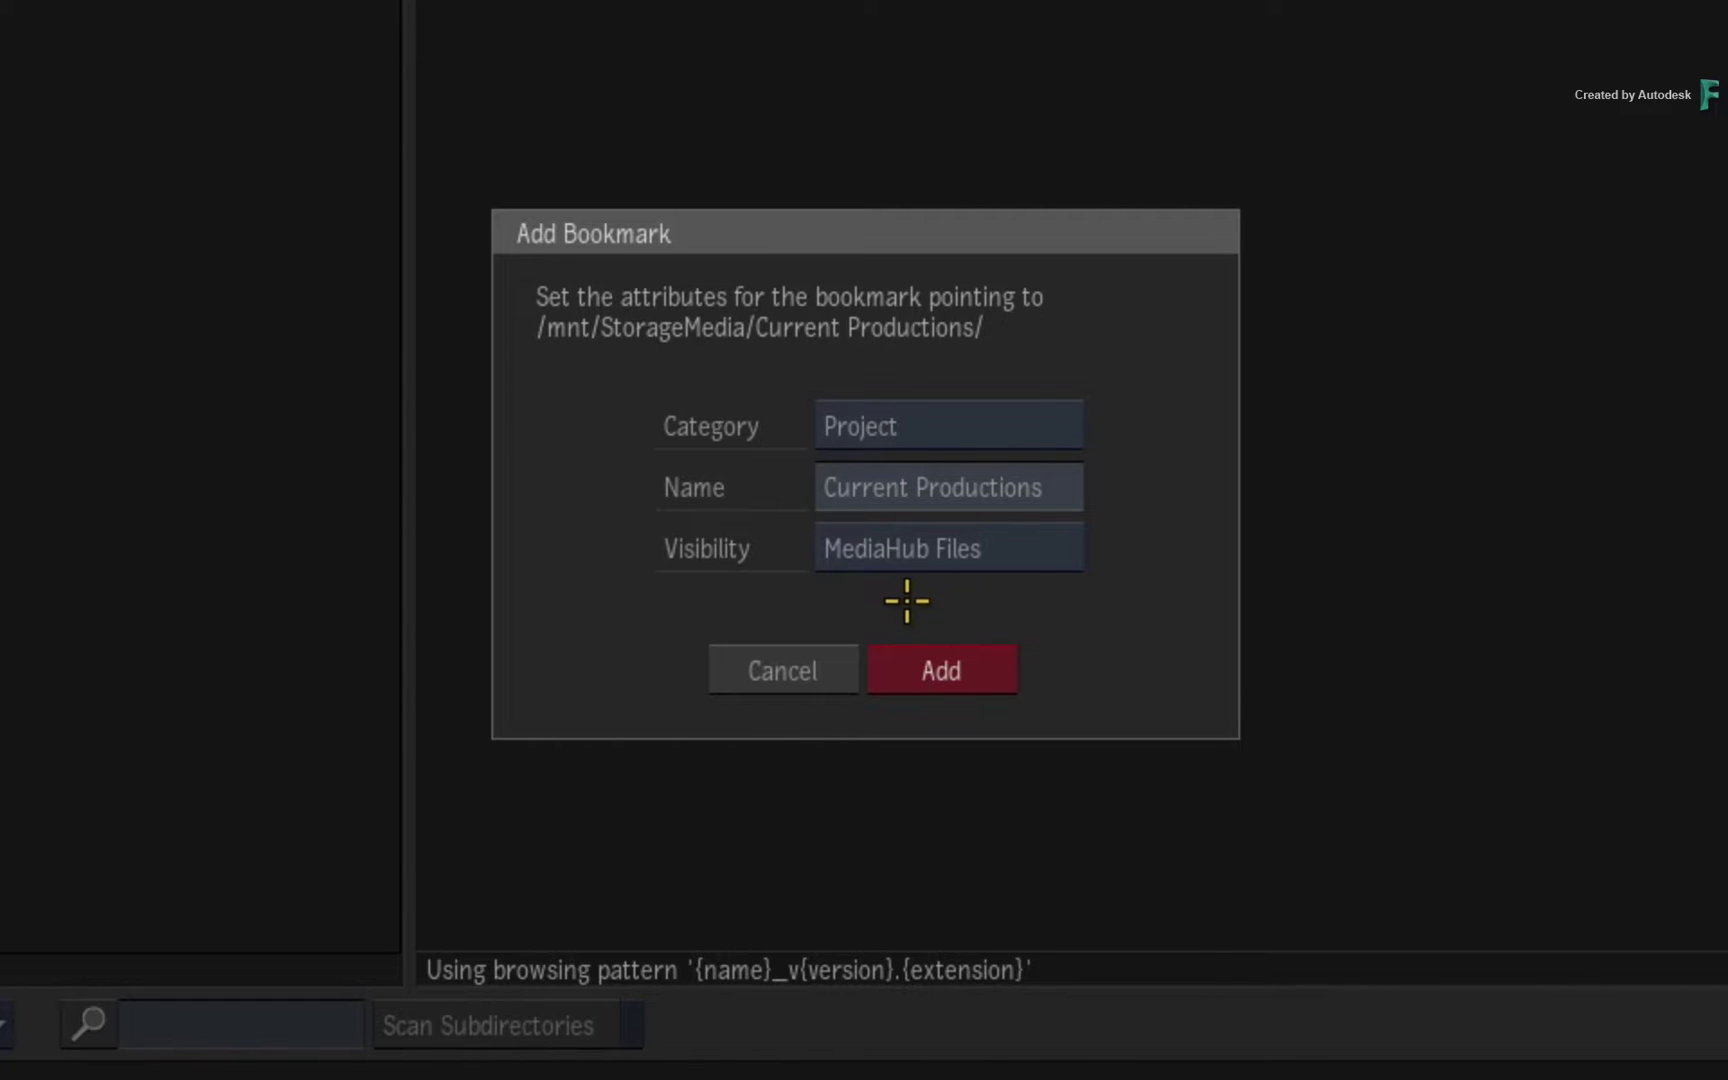
left_click(1036, 549)
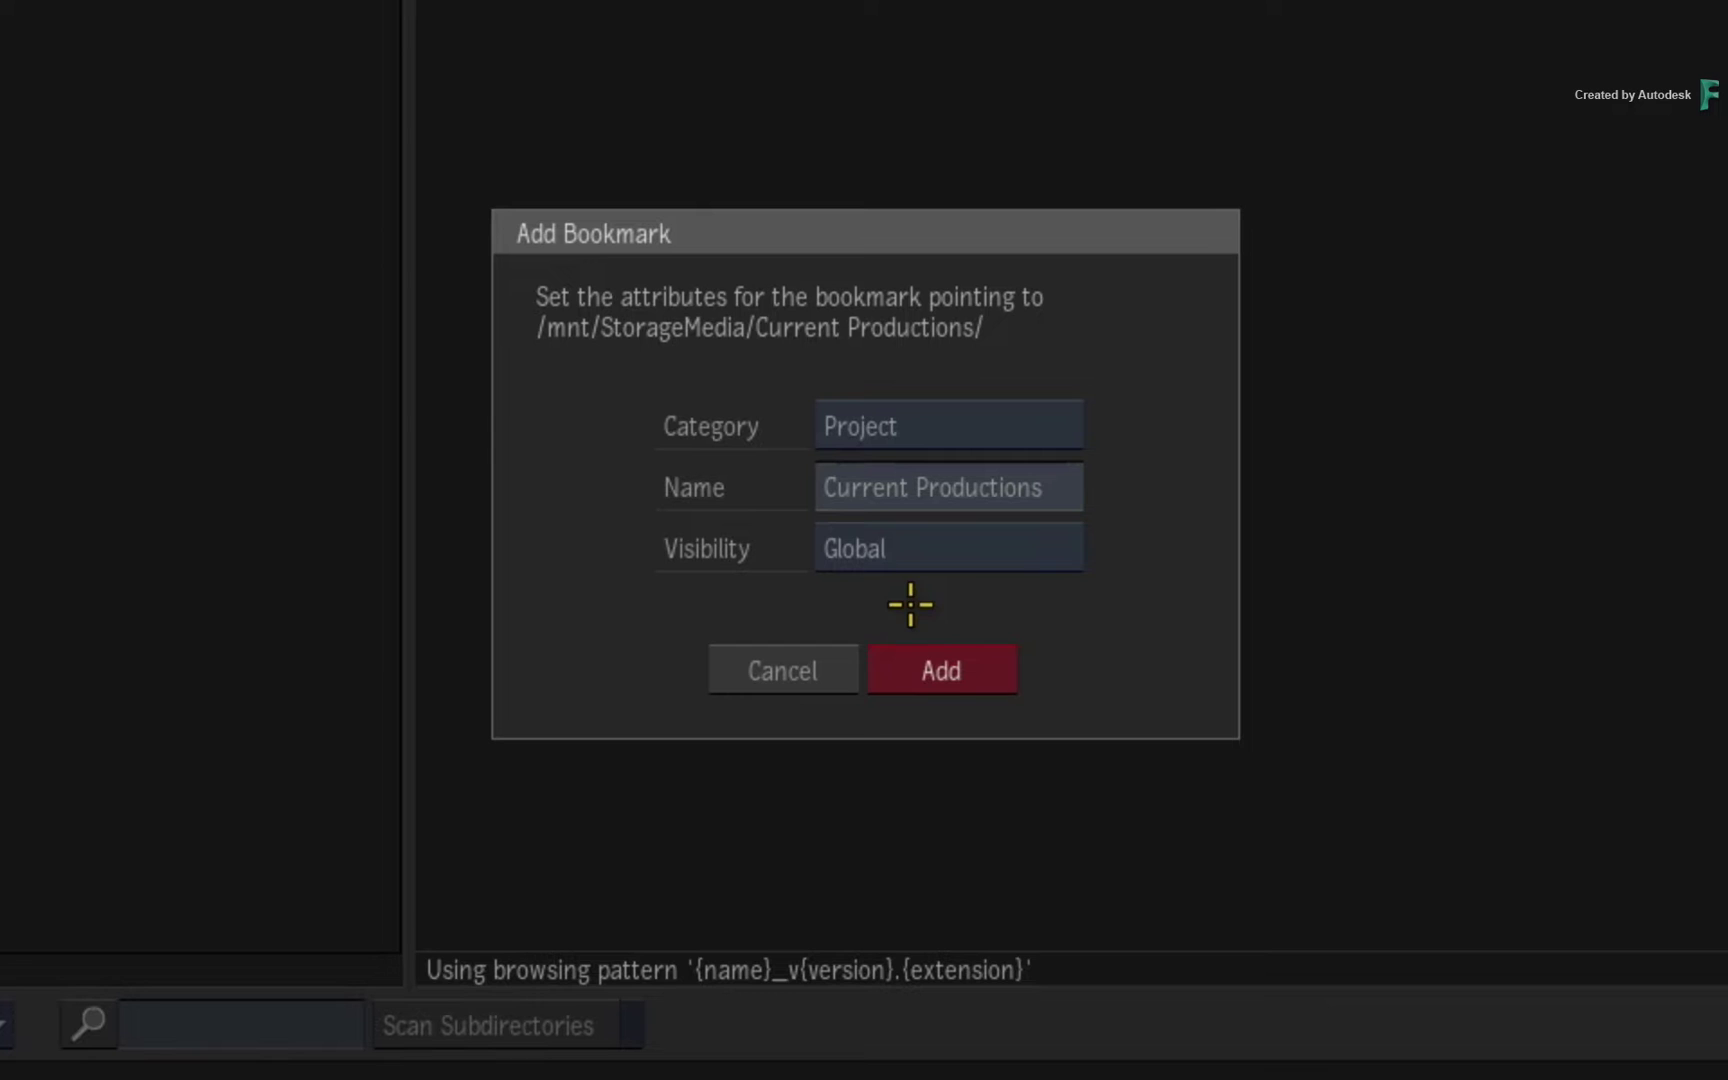
Add the bookmark, jump to Current Productions from Bookmarks, then bring up Manage Bookmarks.
left_click(956, 663)
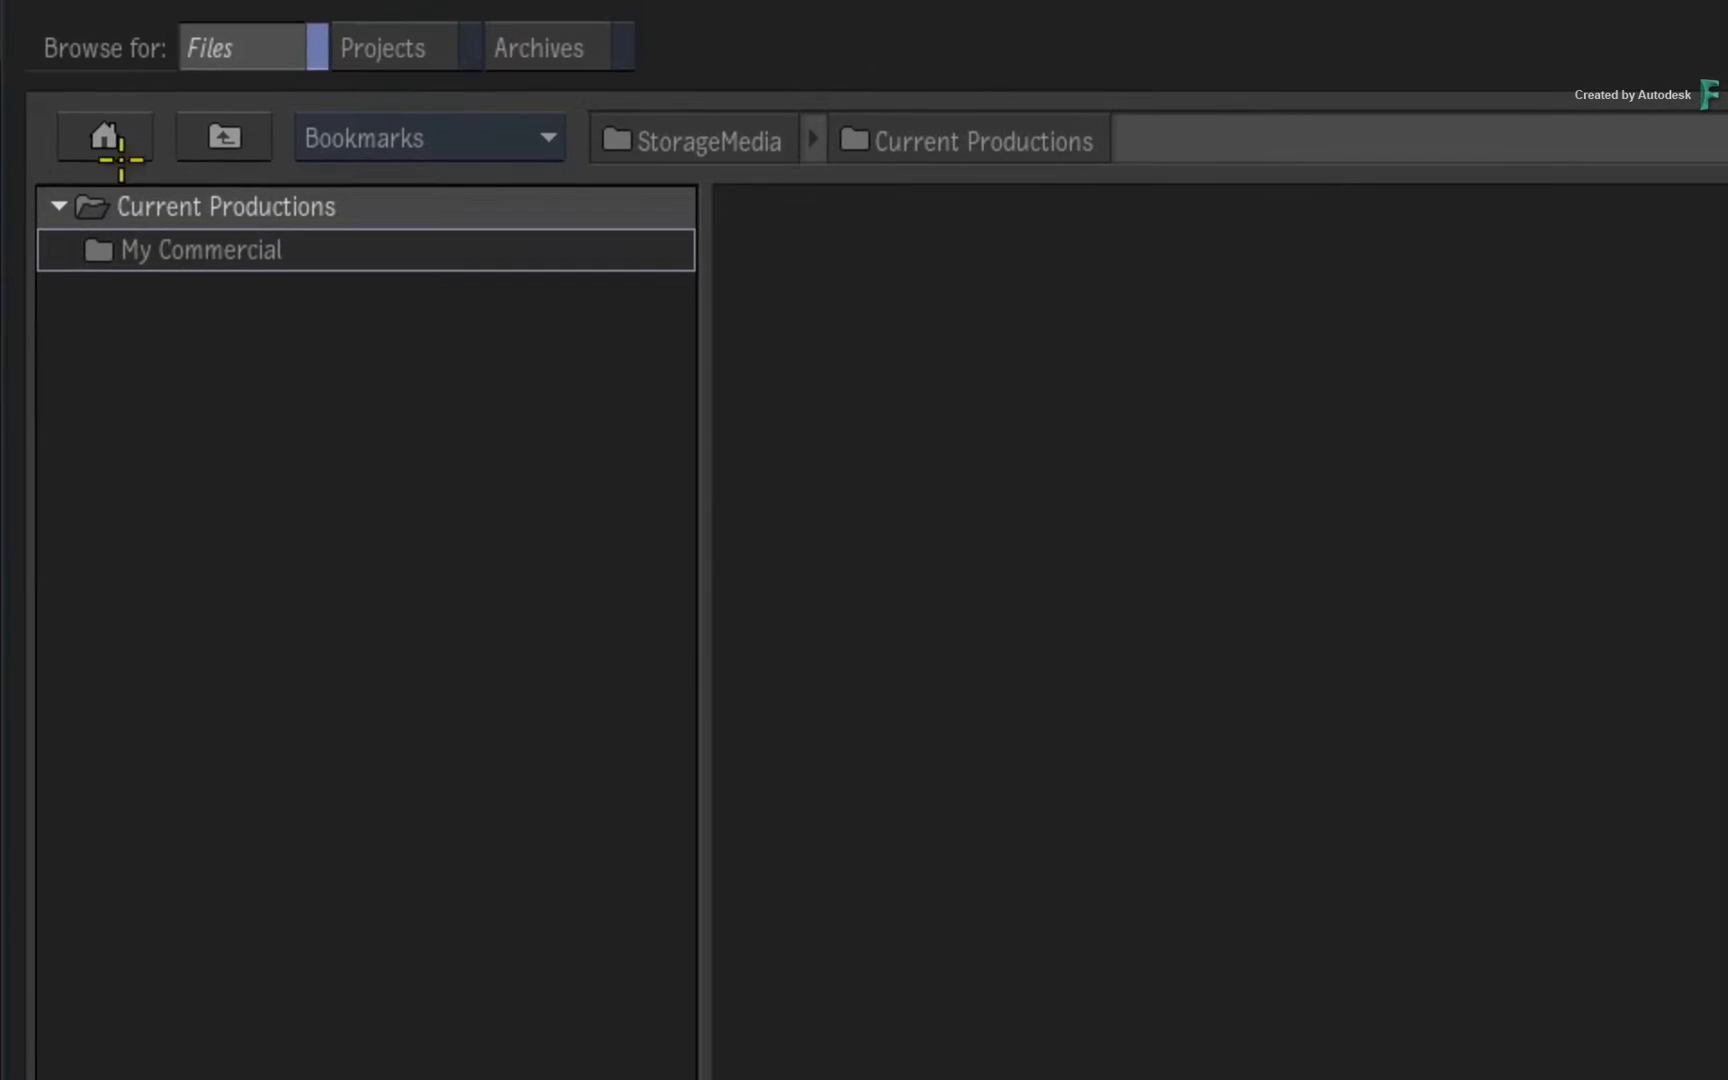
left_click(121, 159)
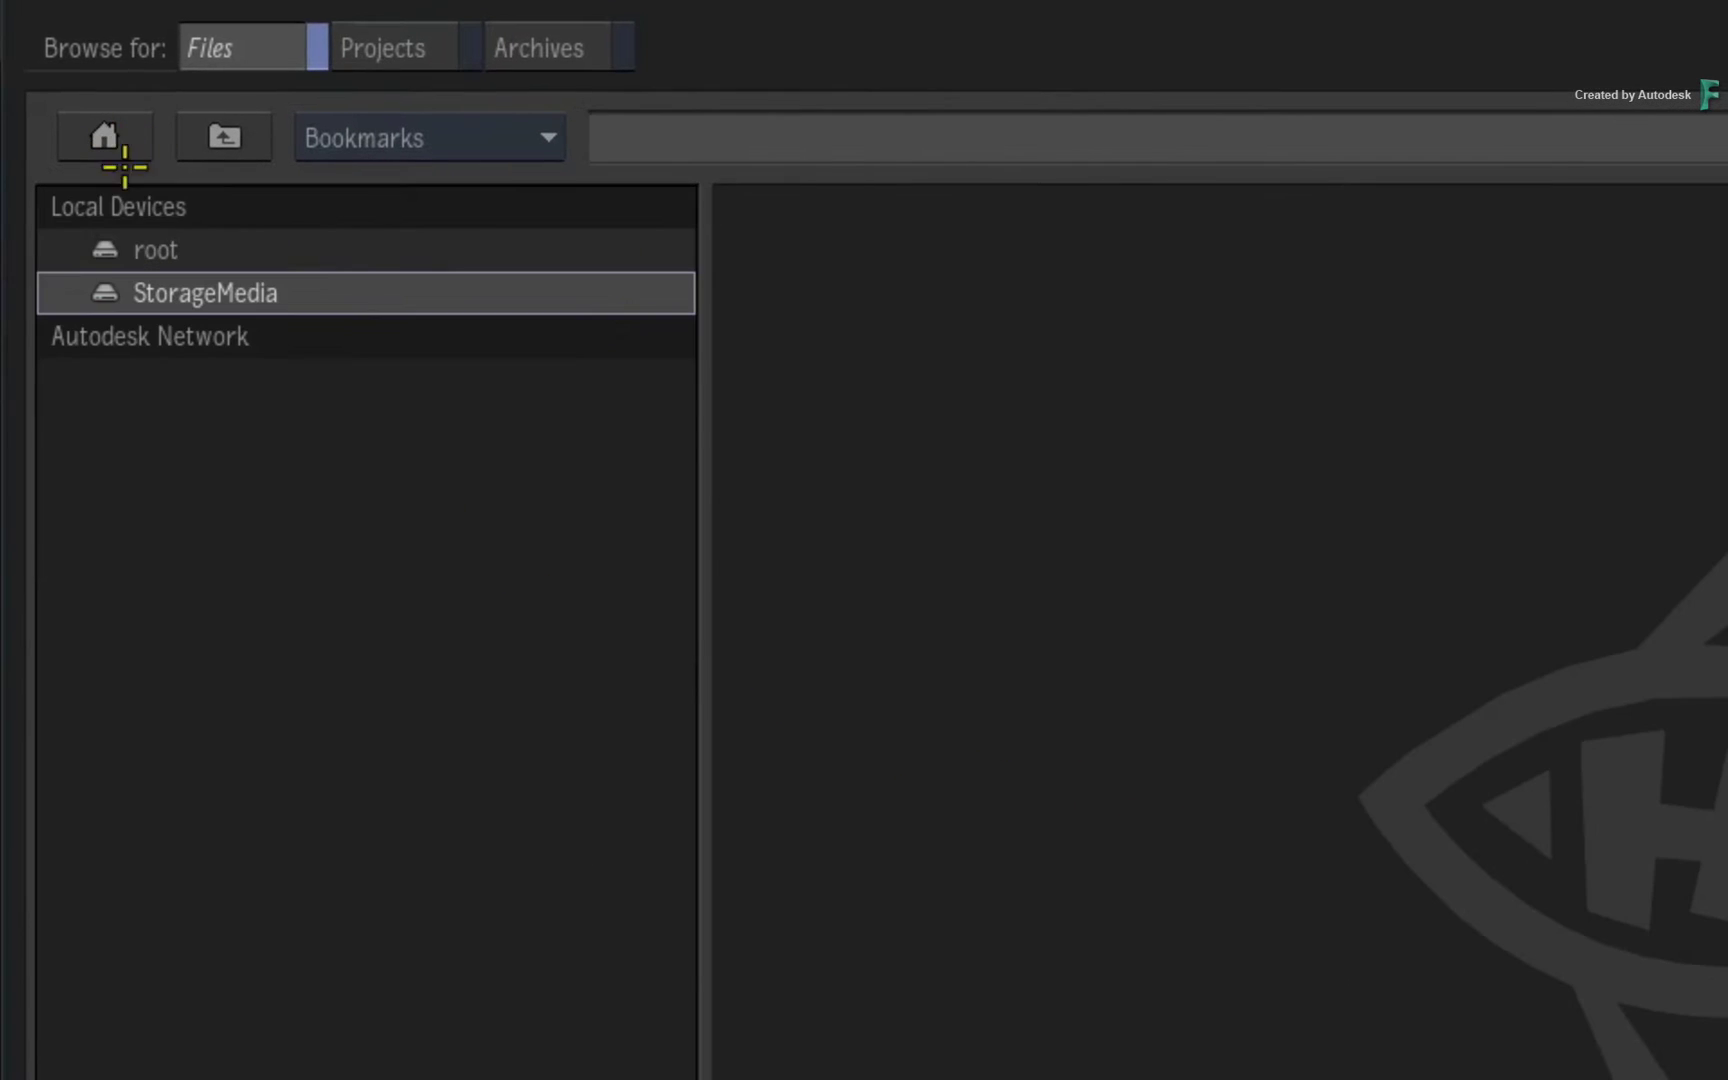
left_click(543, 148)
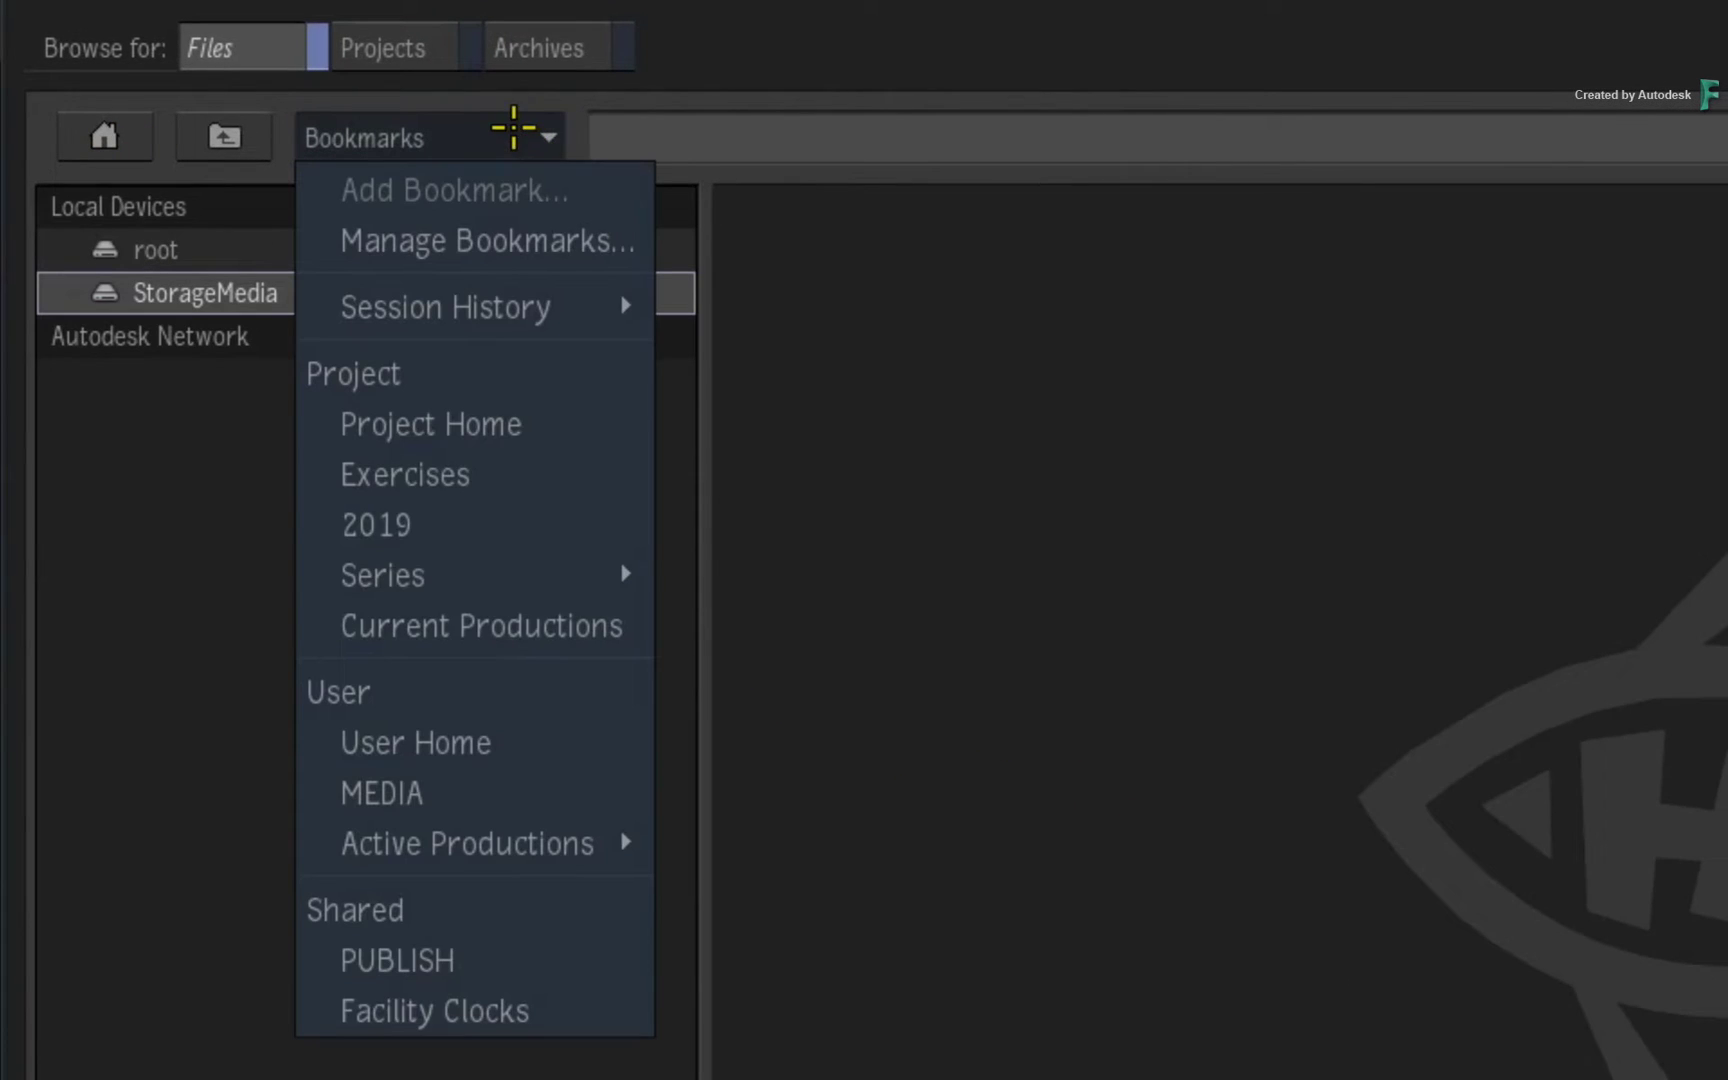
left_click(528, 632)
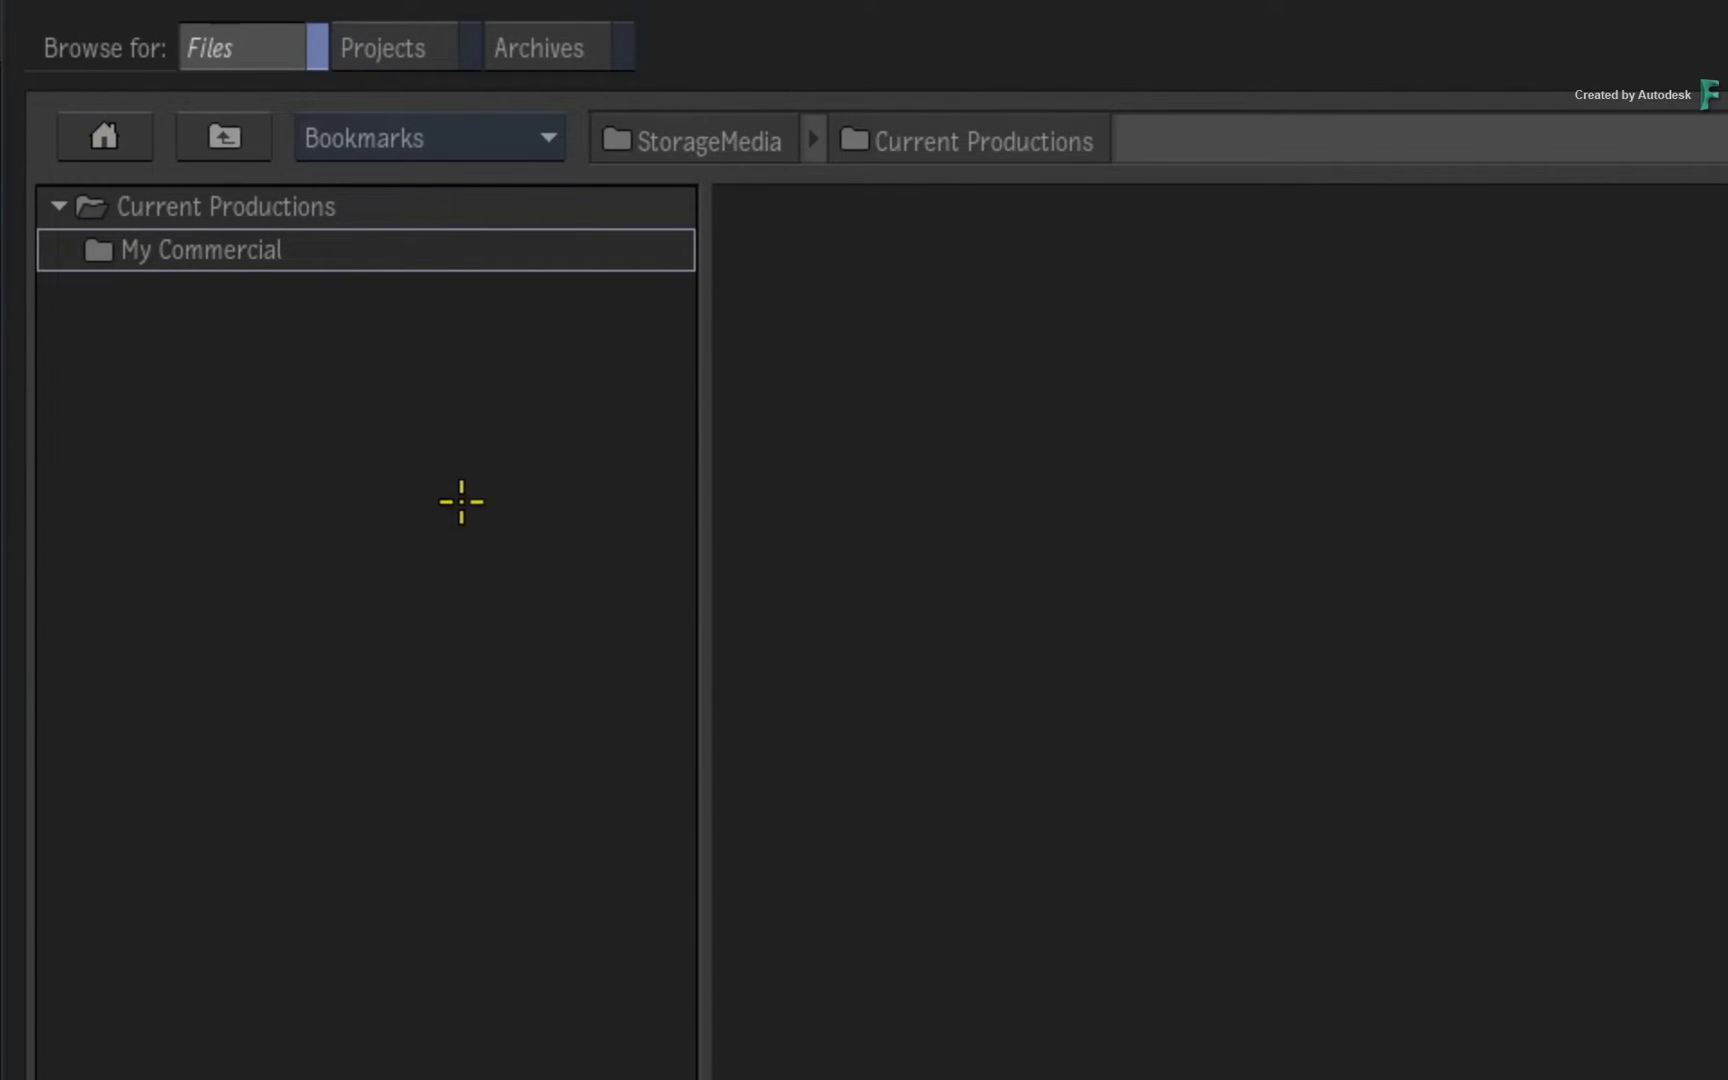
left_click(532, 131)
left_click(521, 240)
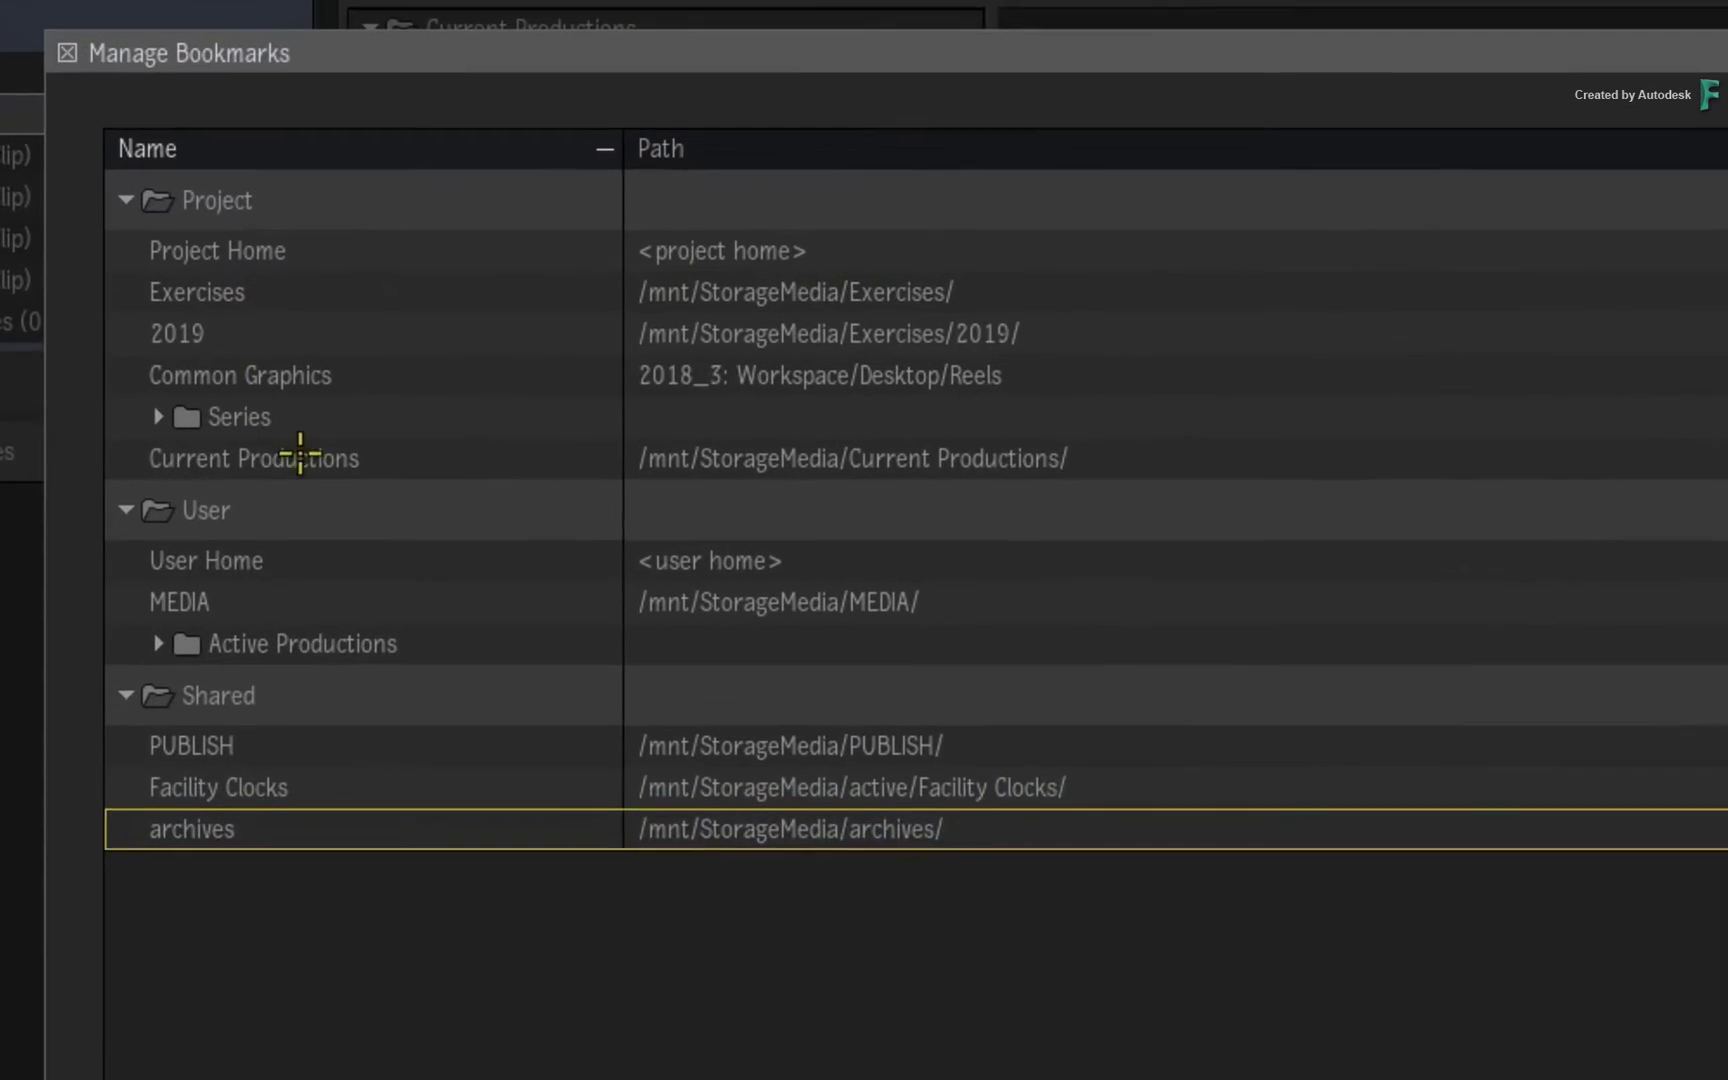
Inspect the 2019 bookmark's path and editing options, leaving it unchanged.
left_click(816, 383)
left_click(814, 341)
double_click(816, 341)
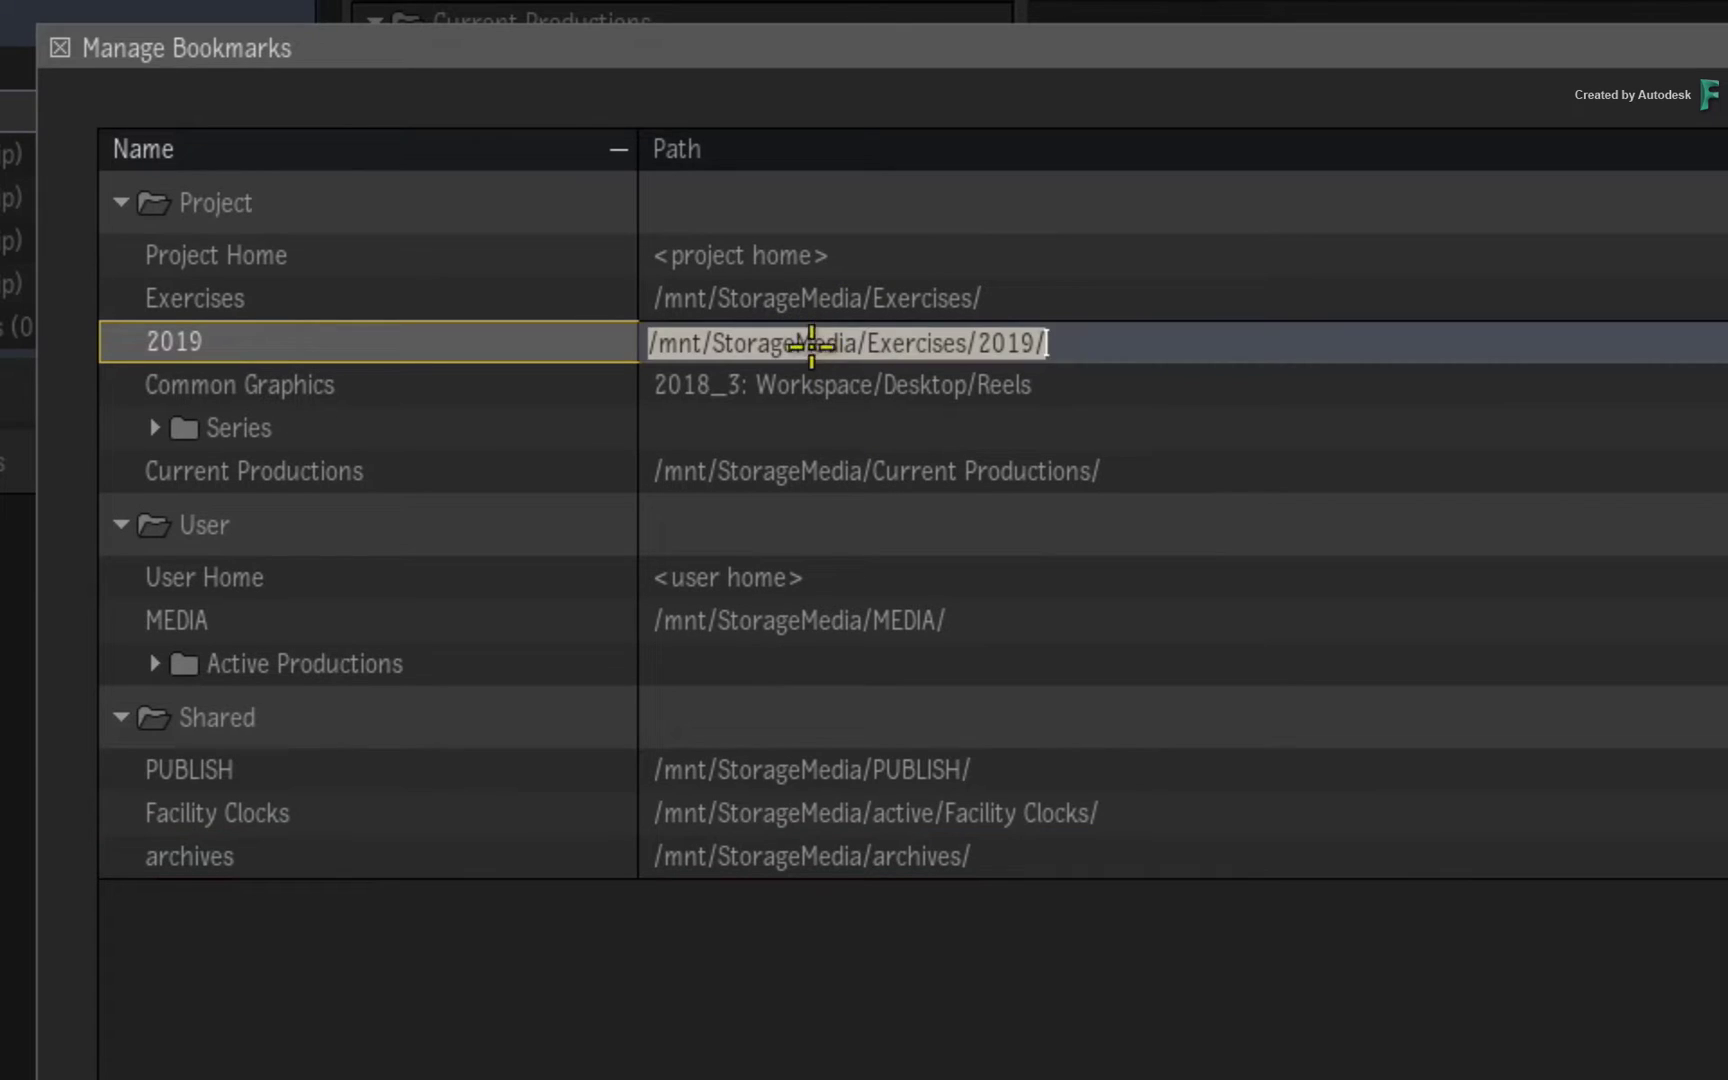
left_click(383, 328)
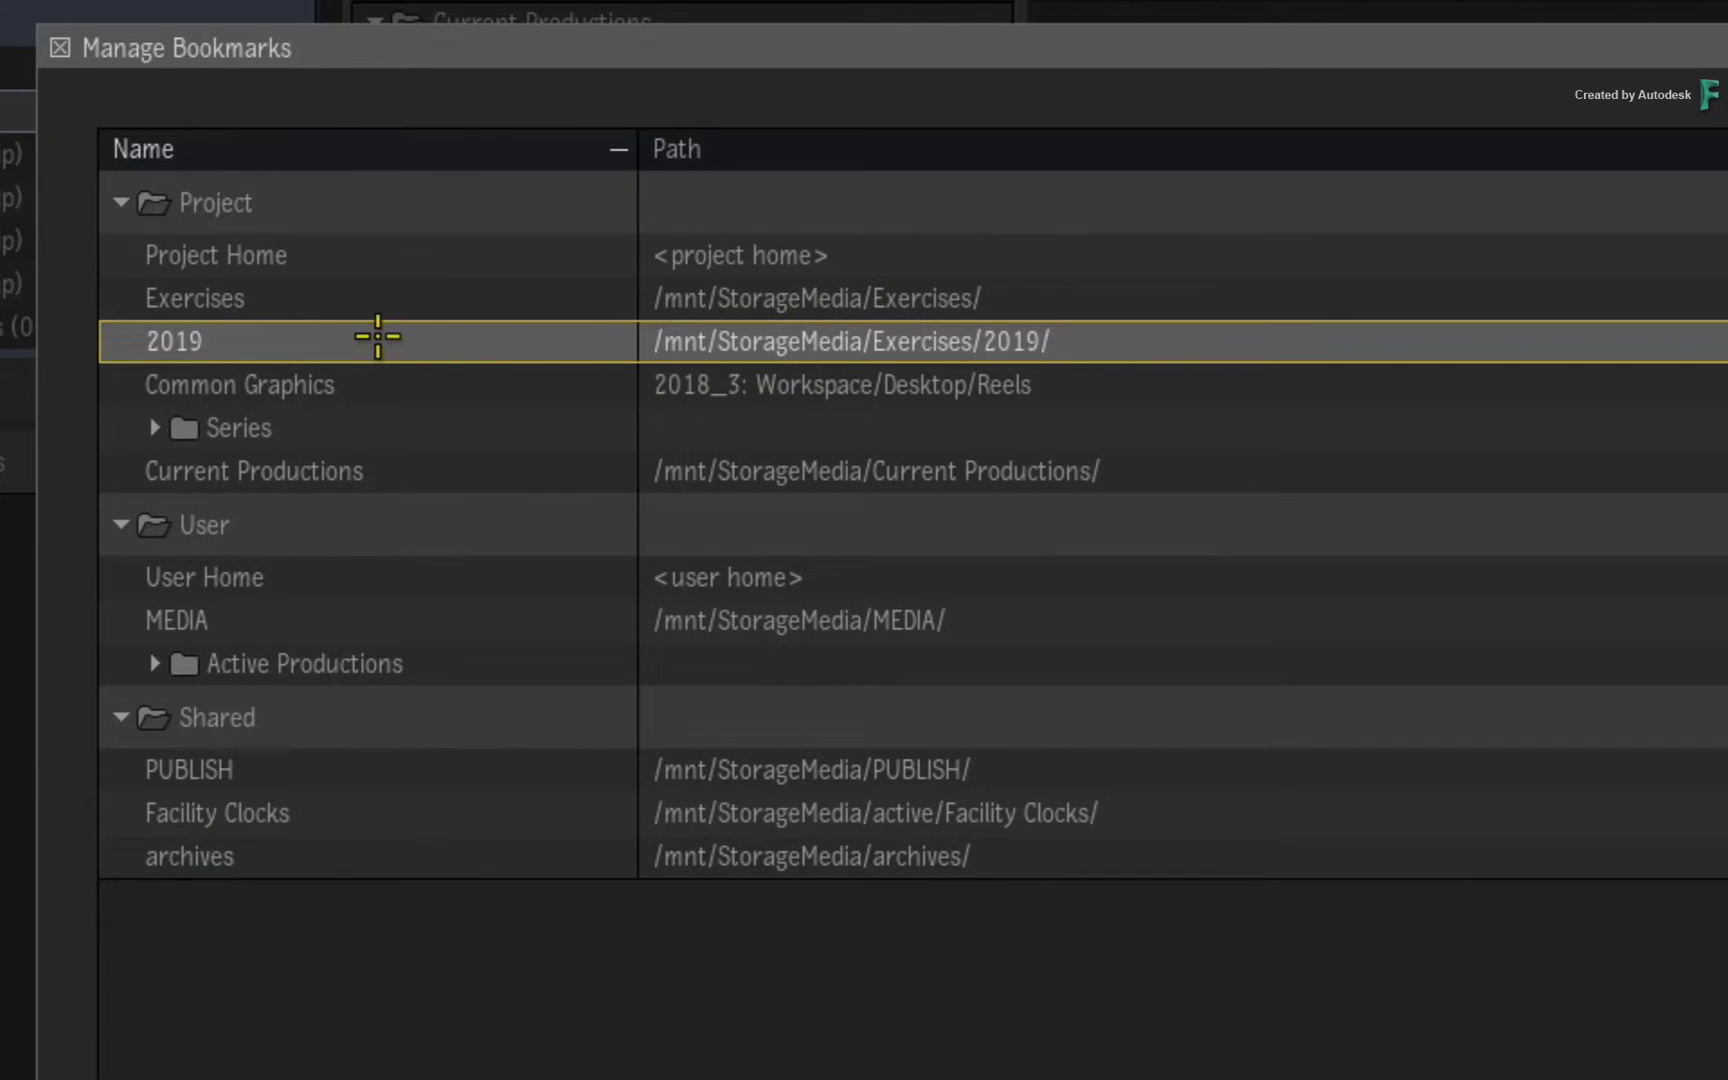
right_click(783, 342)
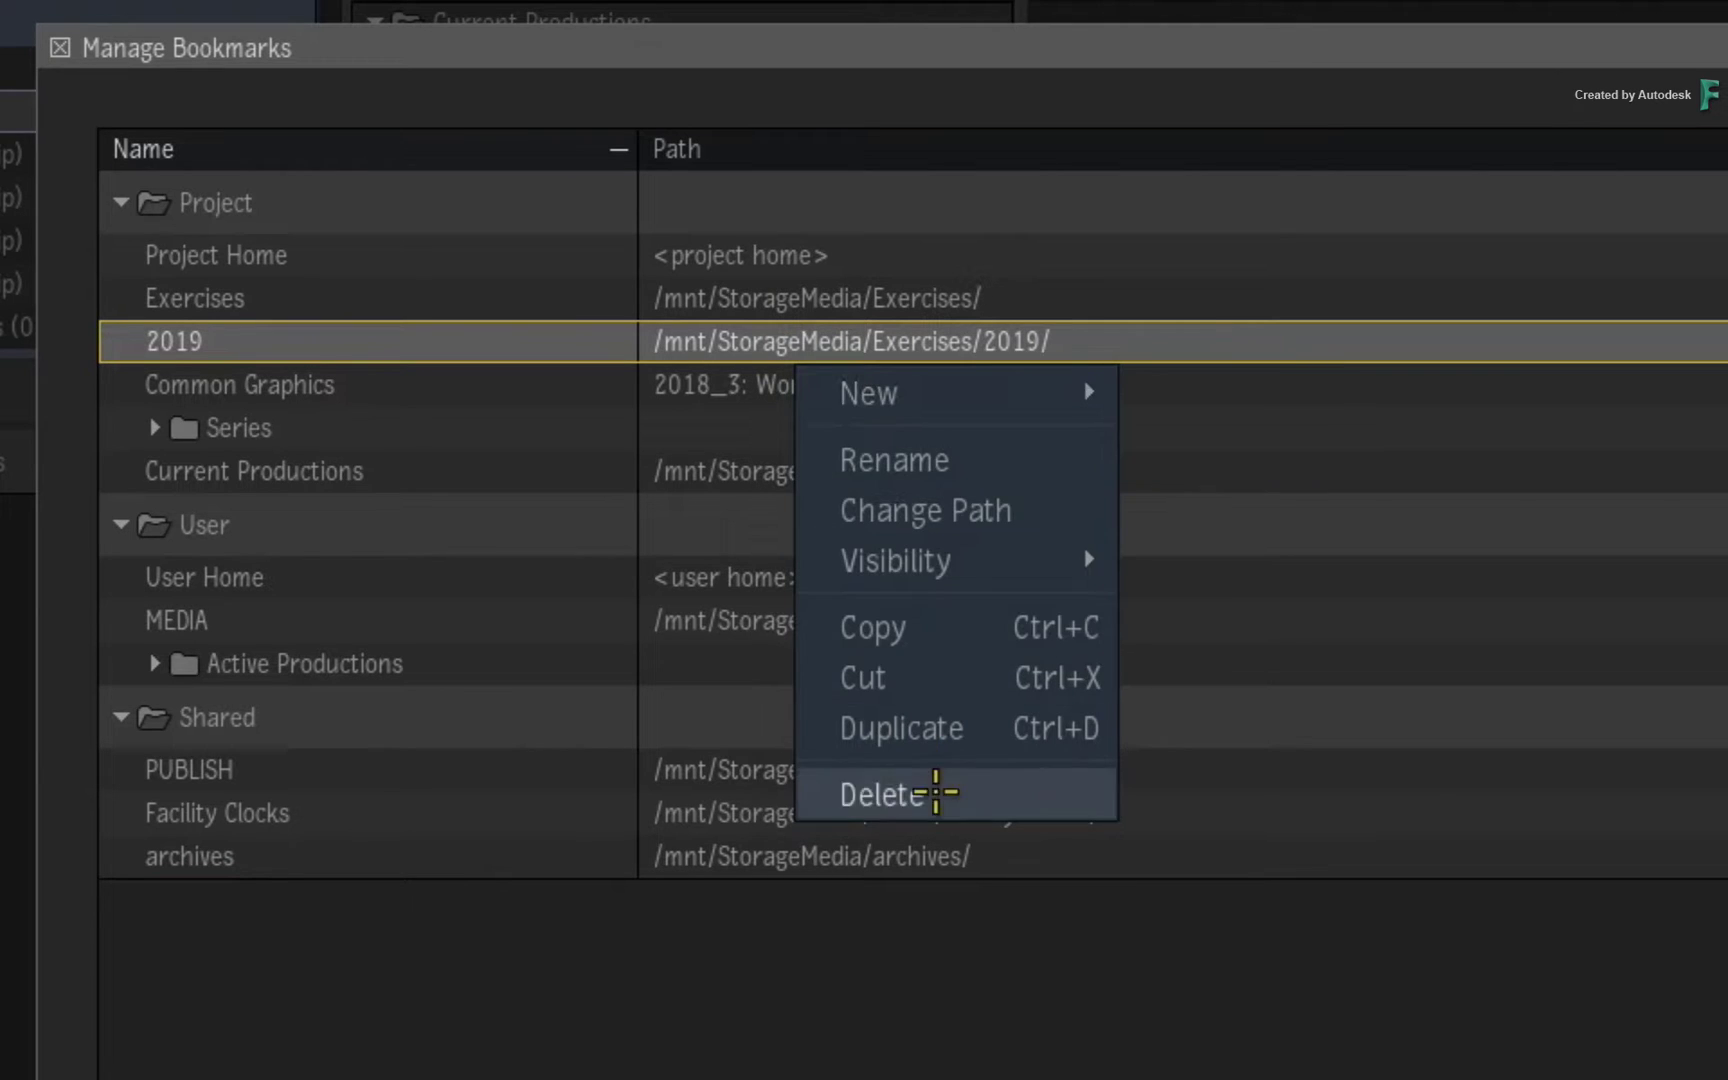
left_click(903, 1070)
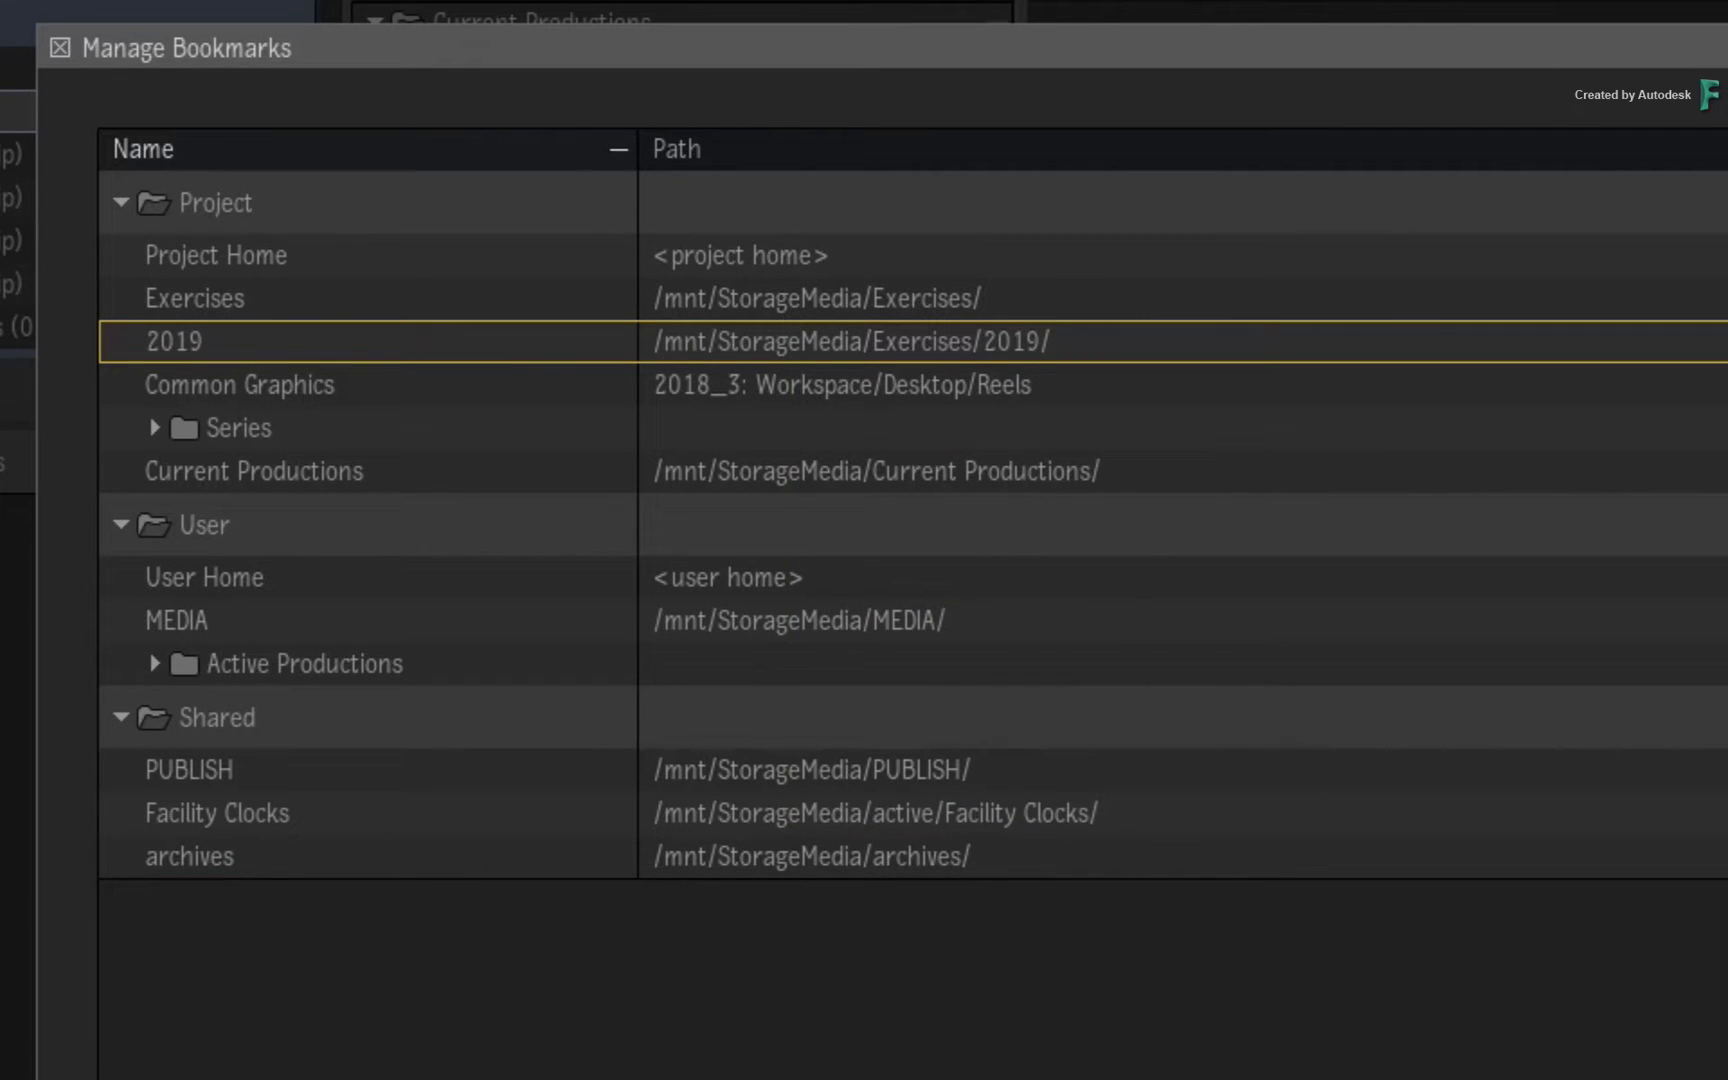
Expand the Active Productions, WIP and CURRENT folders and browse their bookmarks.
left_click(154, 663)
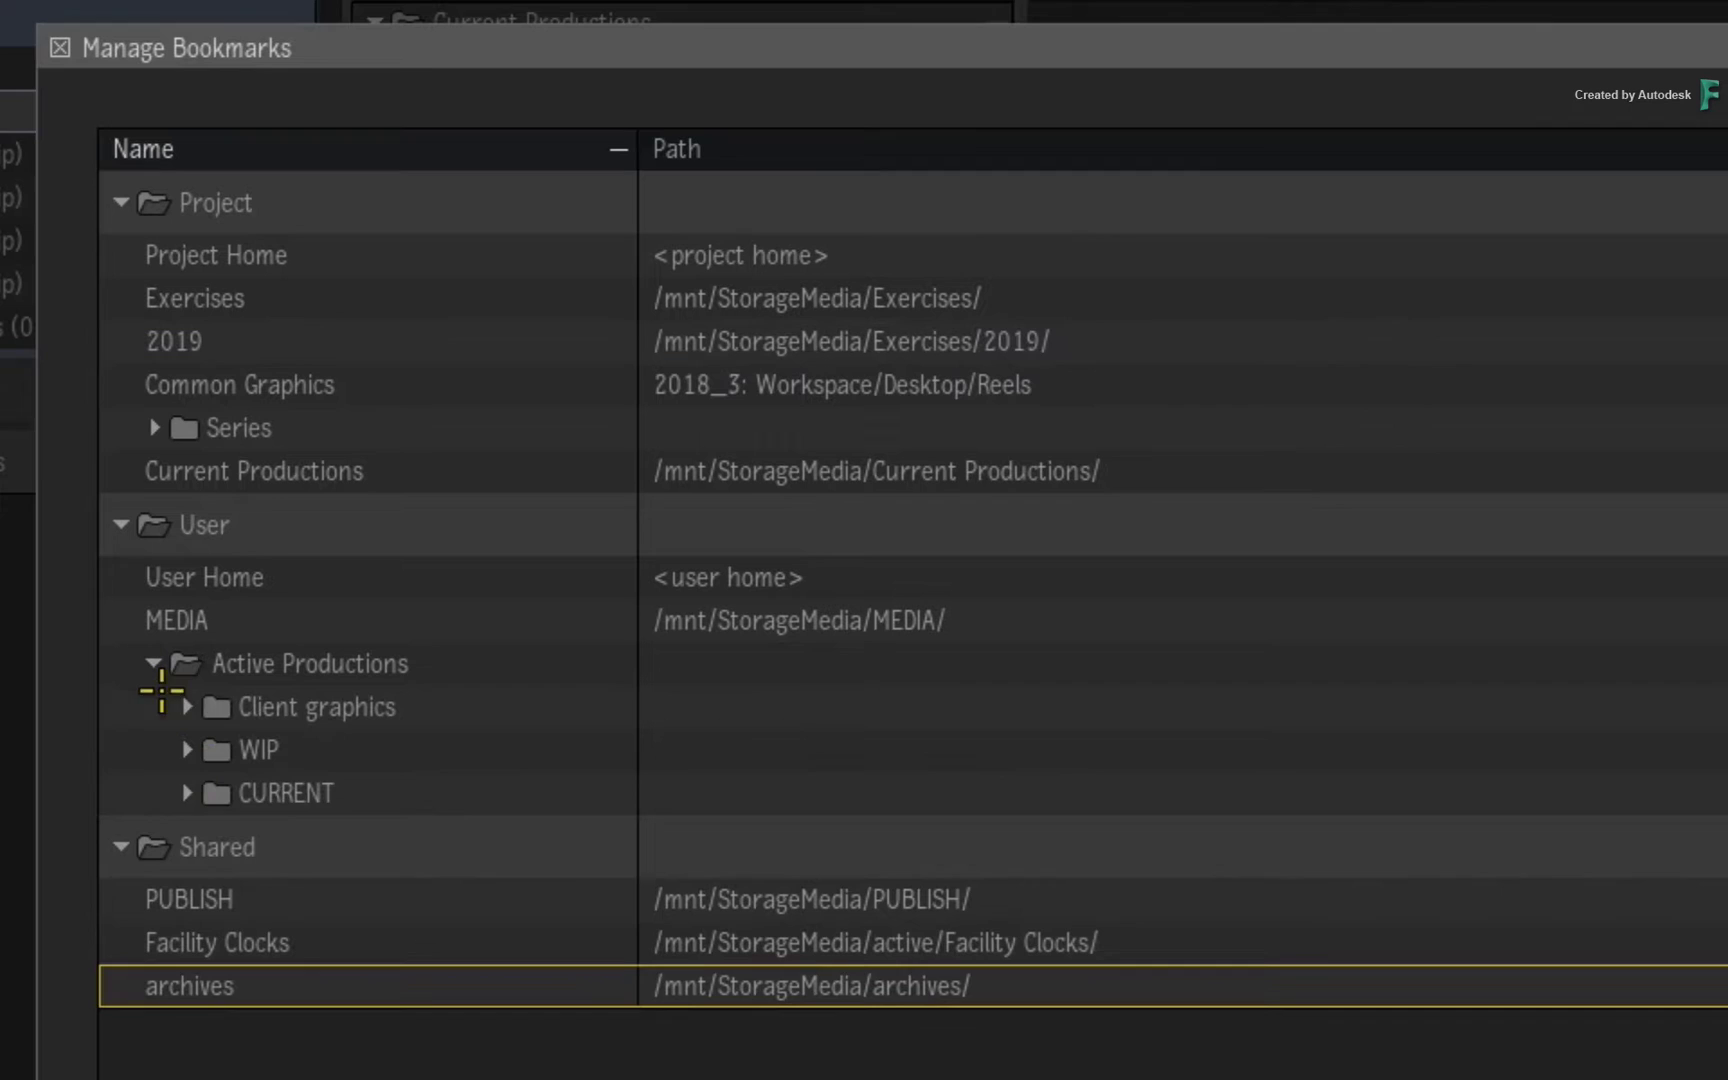
left_click(184, 750)
left_click(183, 922)
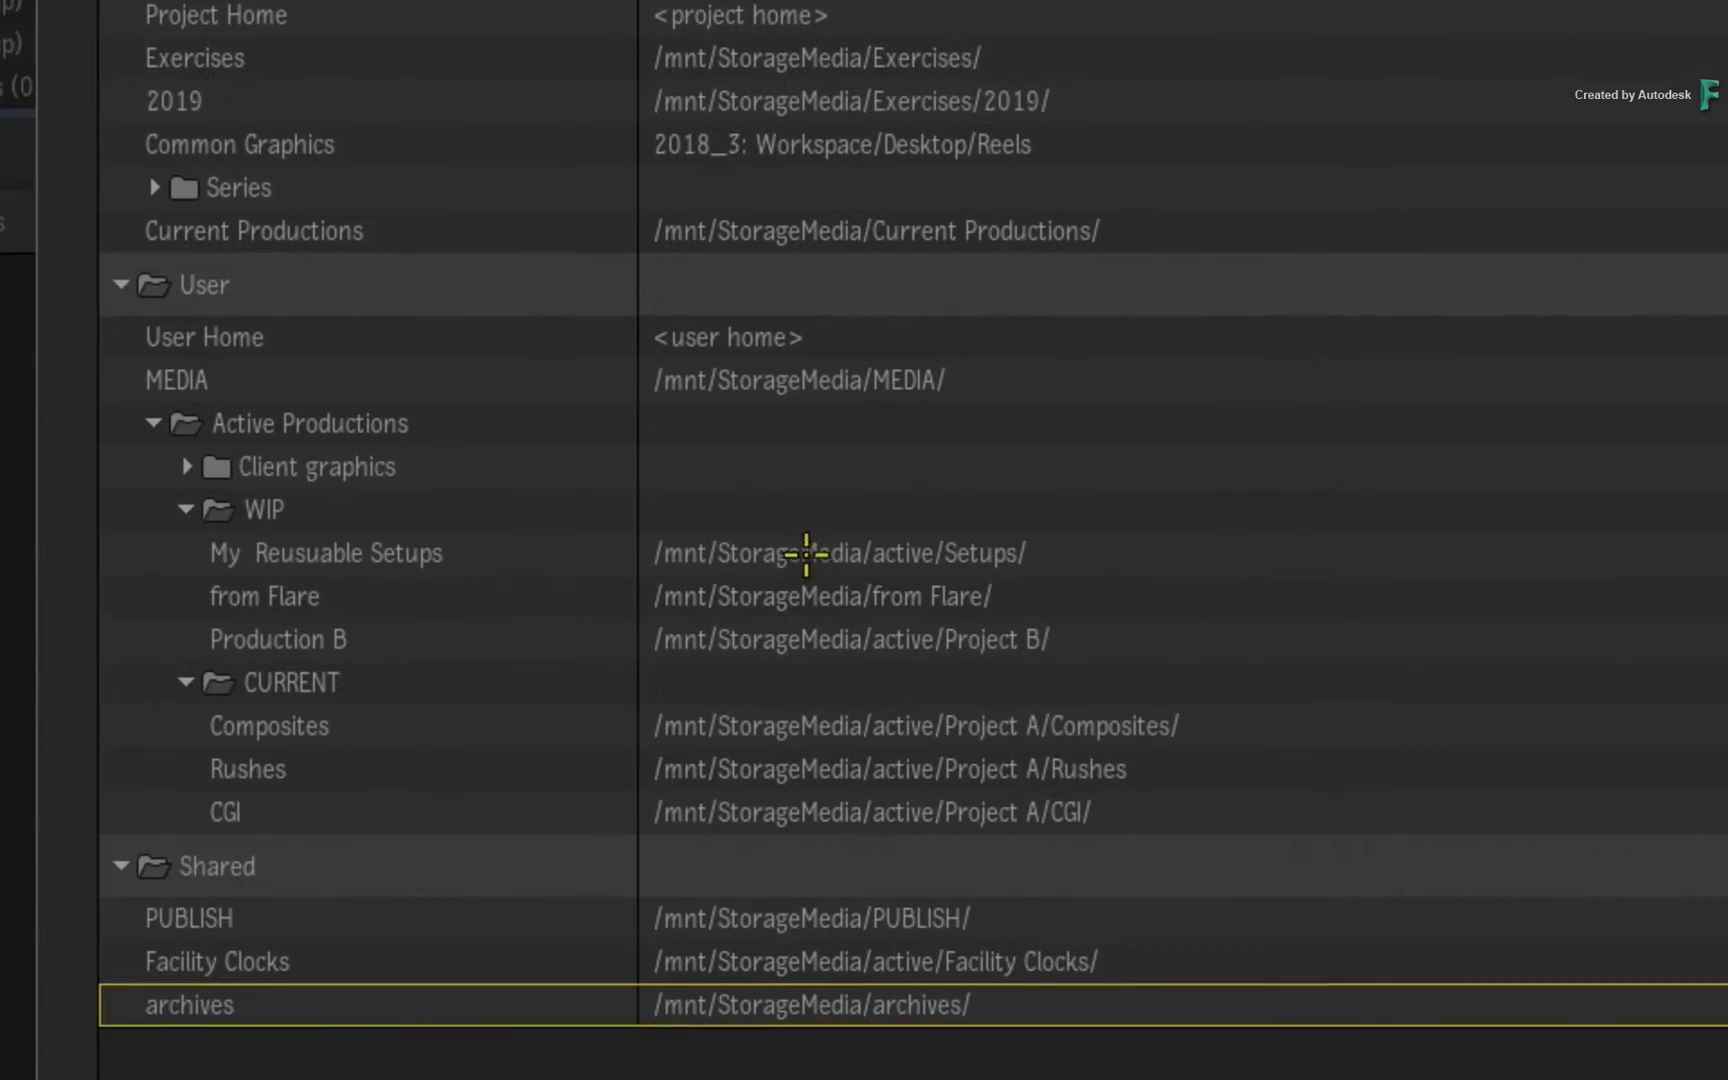
left_click(785, 793)
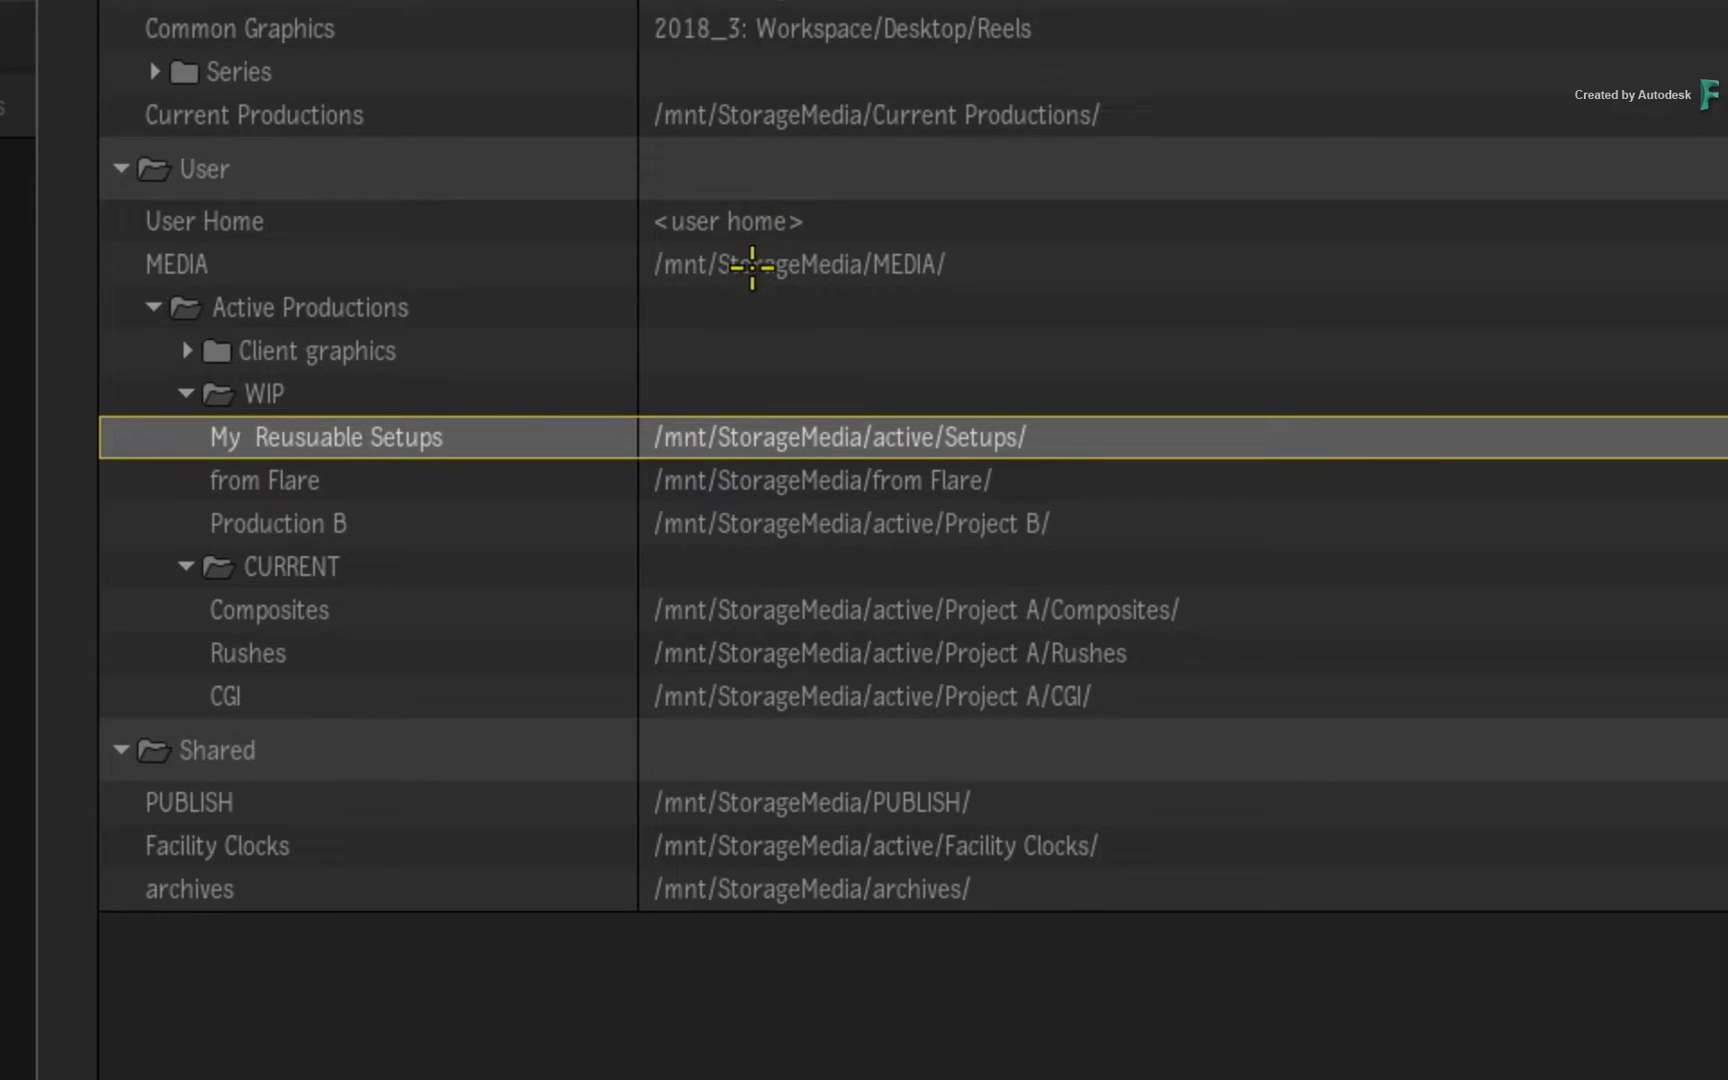
left_click(752, 268)
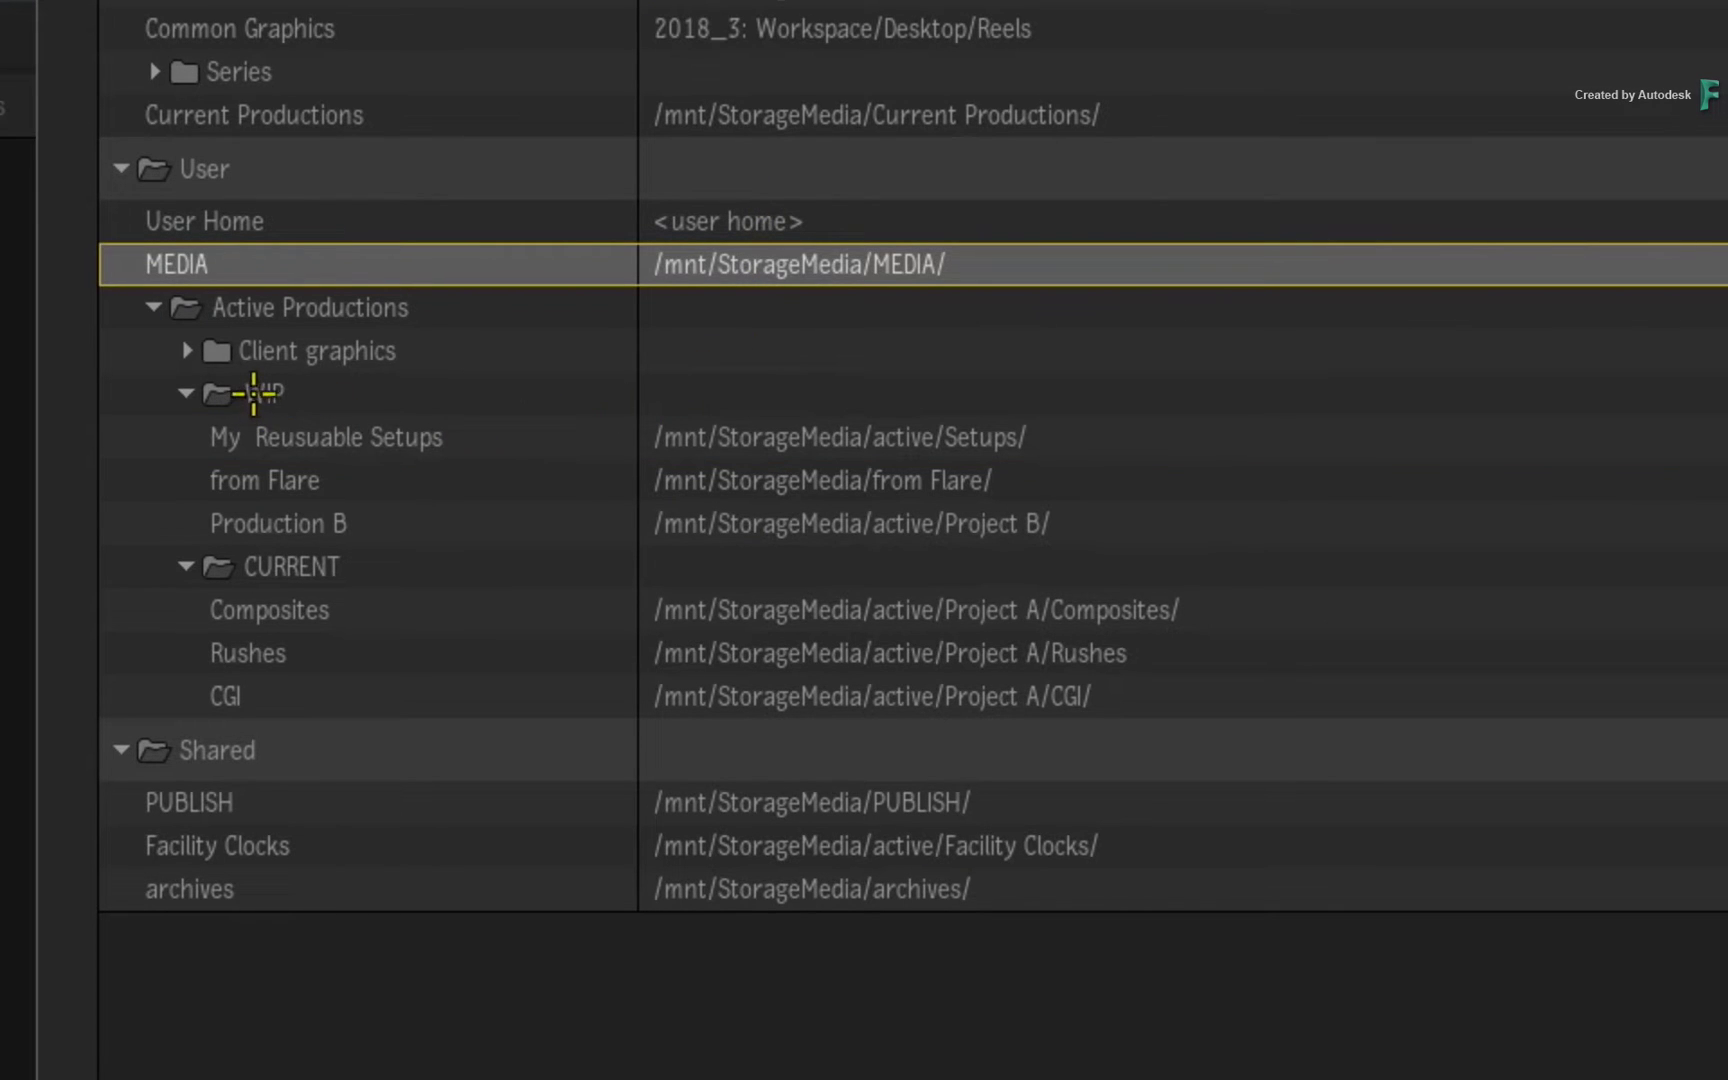
left_click(257, 393)
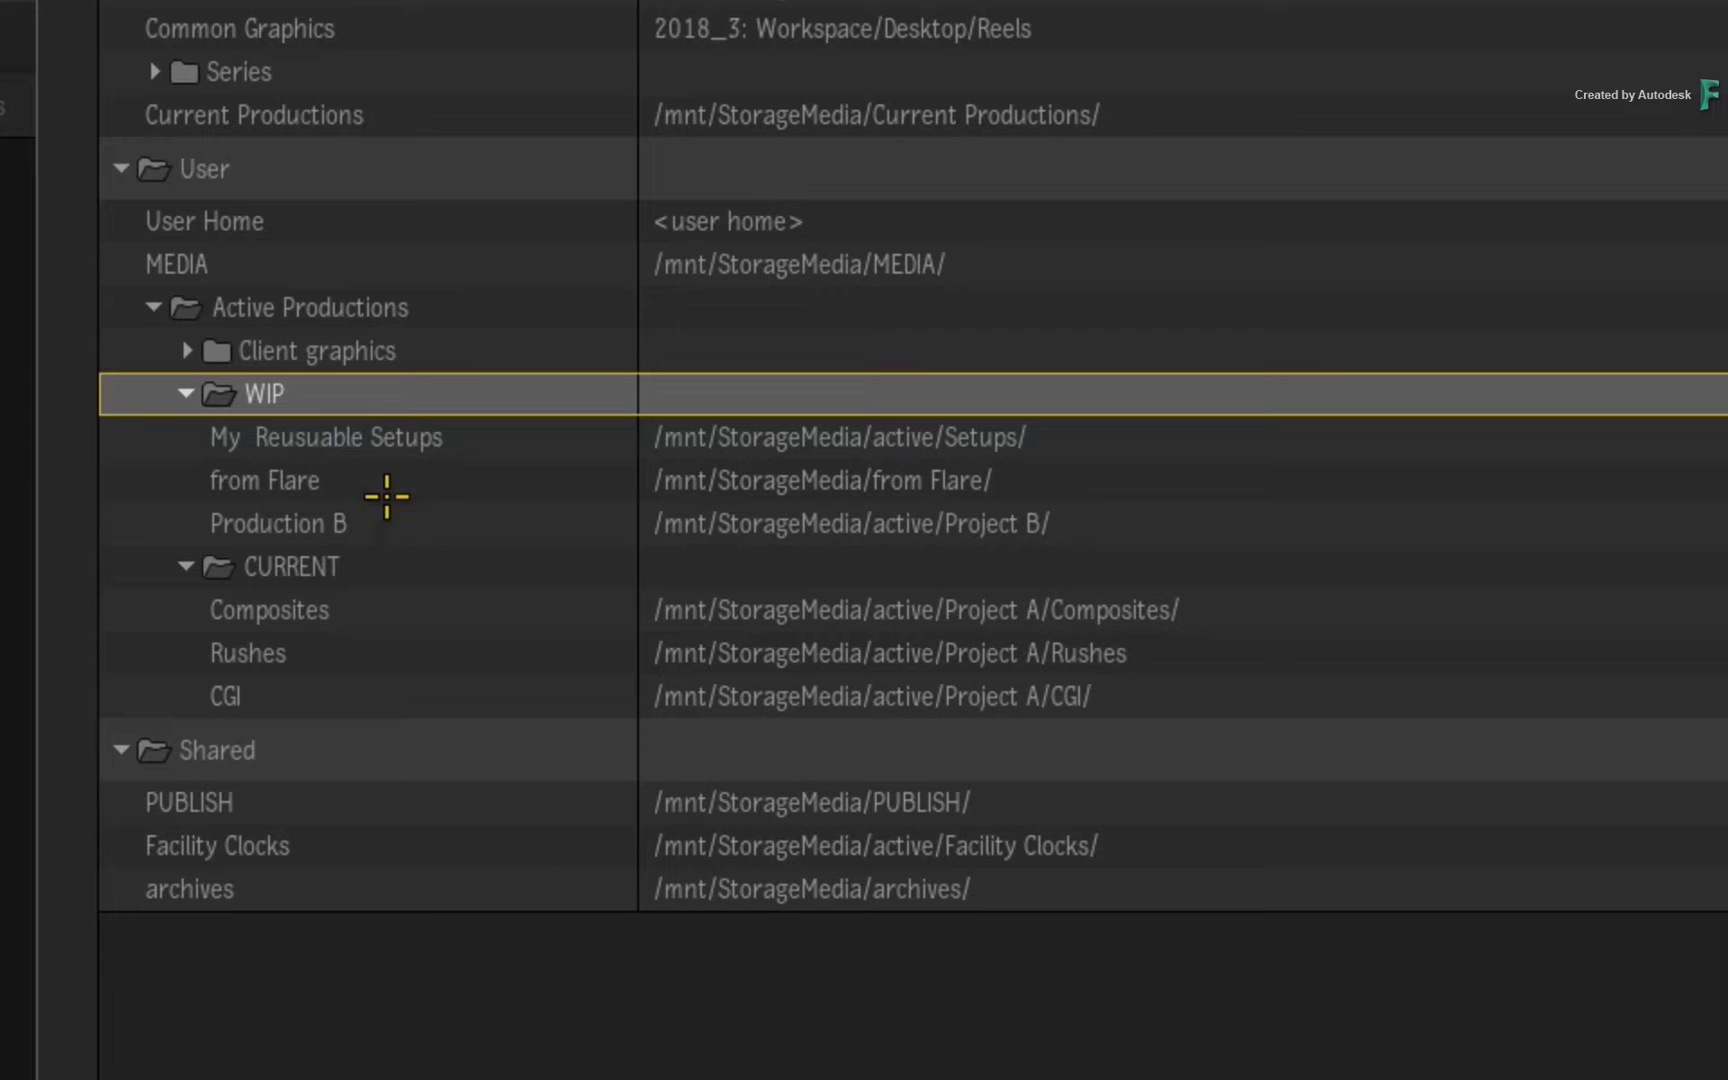
Change the shared path of Composites, Rushes and CGI from 'Project A*/*' to 'Project B*/*'.
left_click(379, 440)
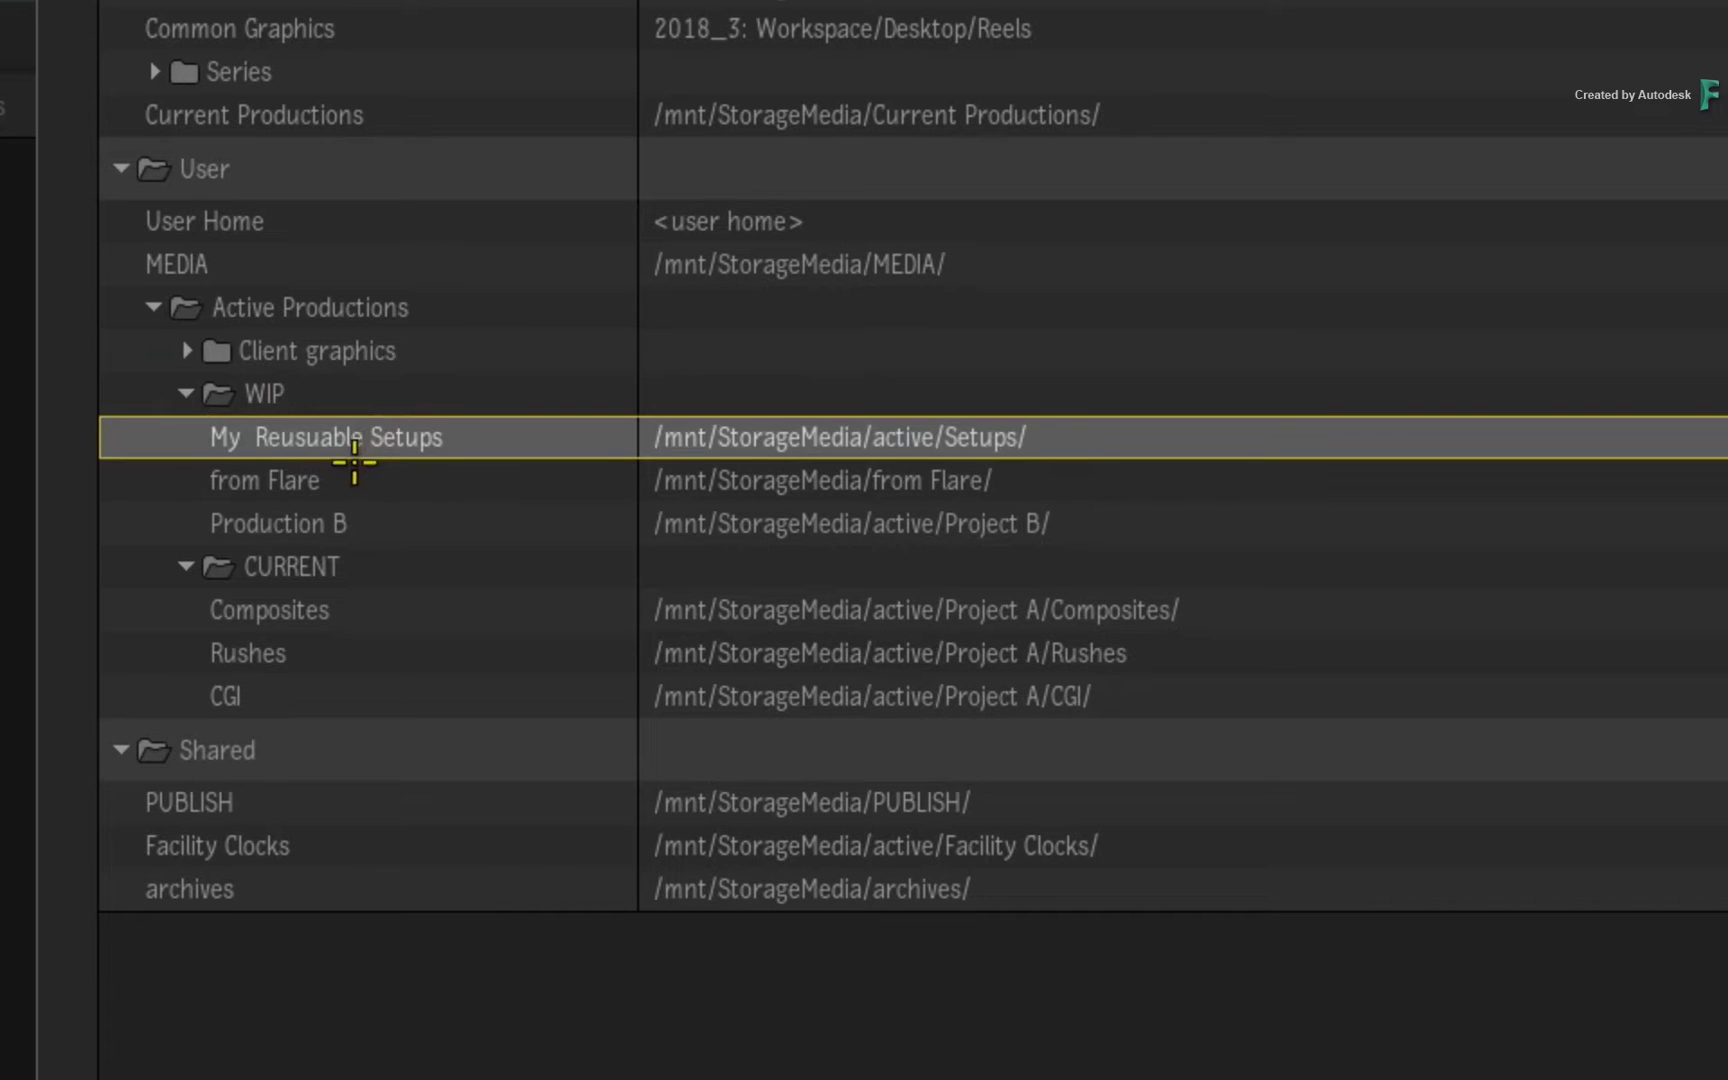
left_click(342, 484)
left_click(318, 503)
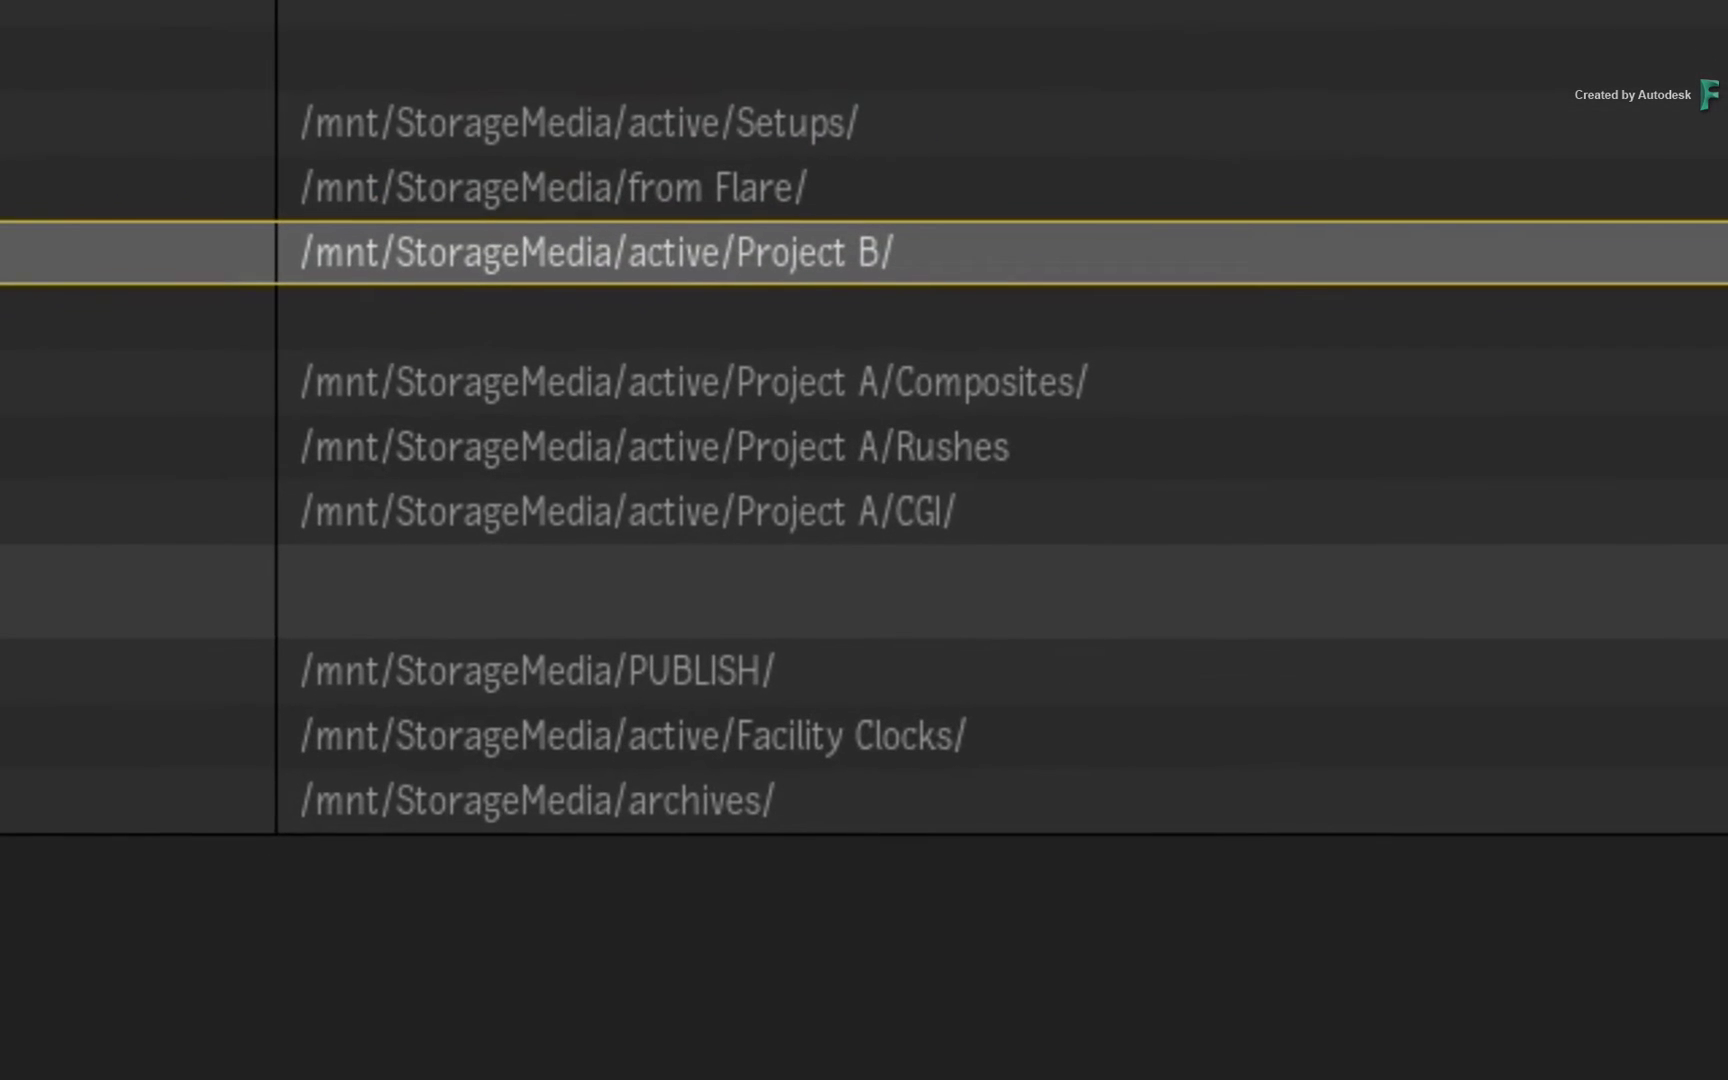
left_click(822, 381)
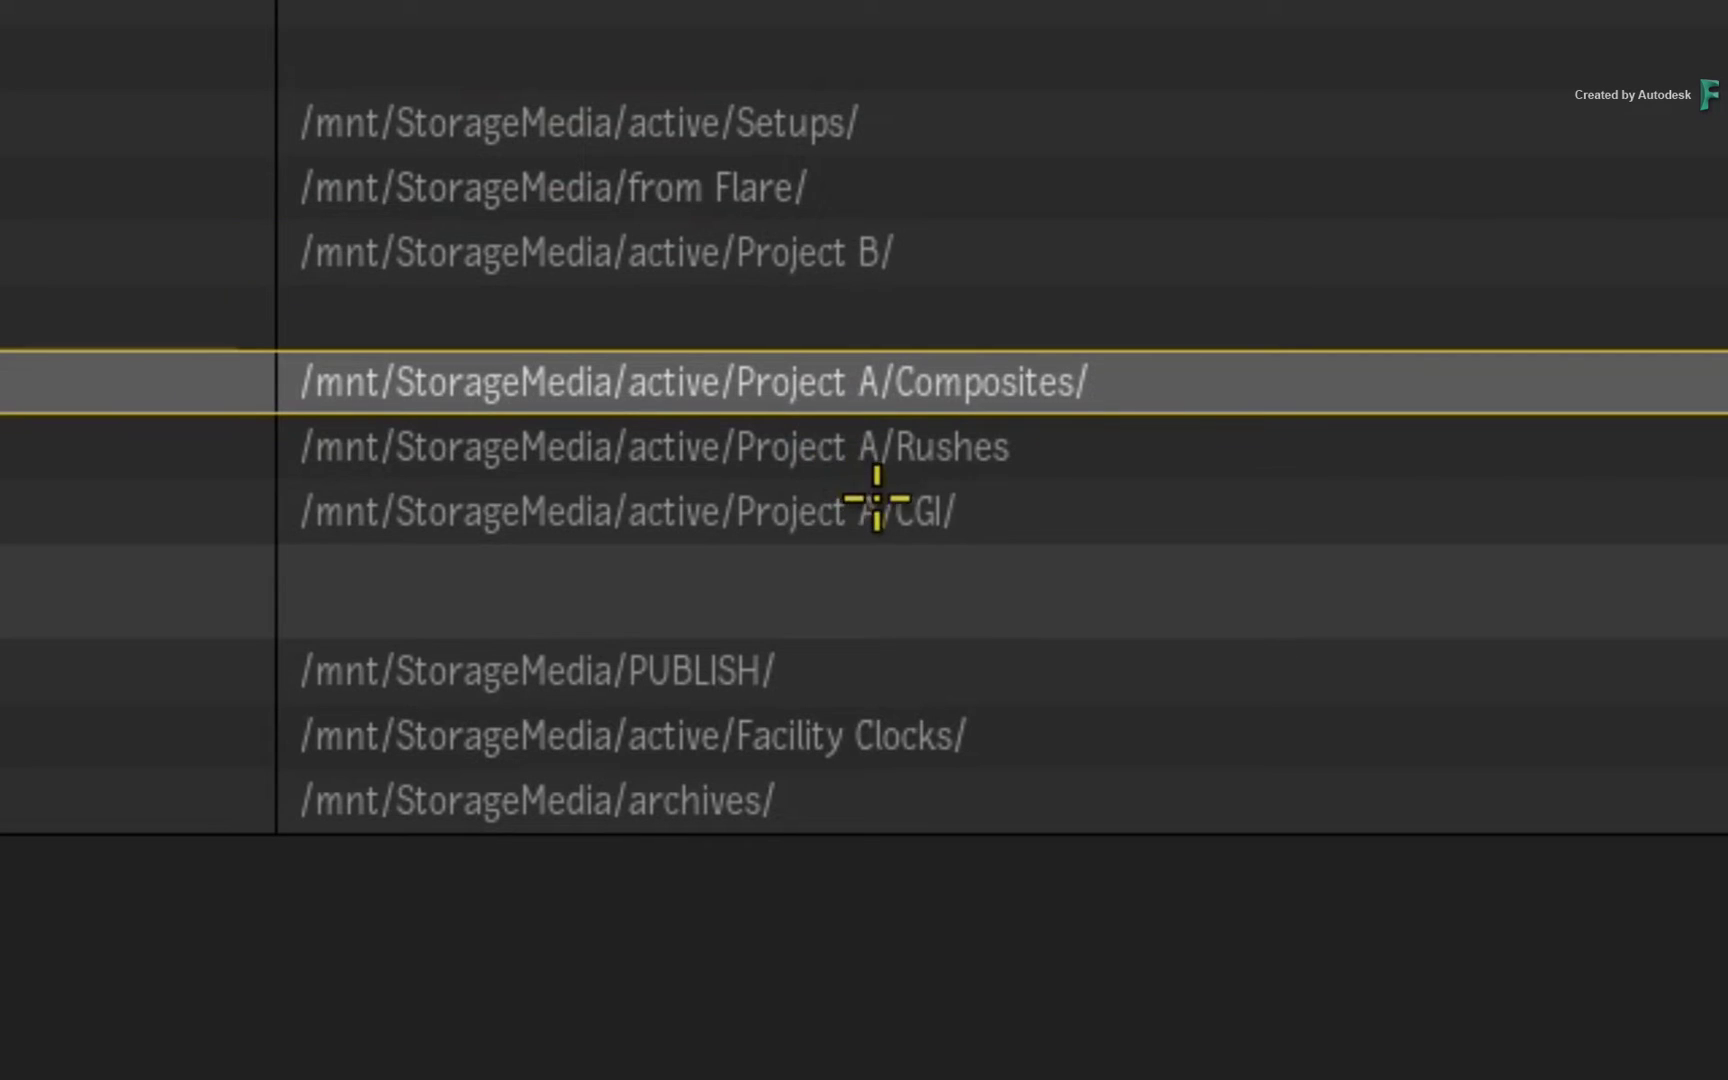
left_click(866, 500, "shift")
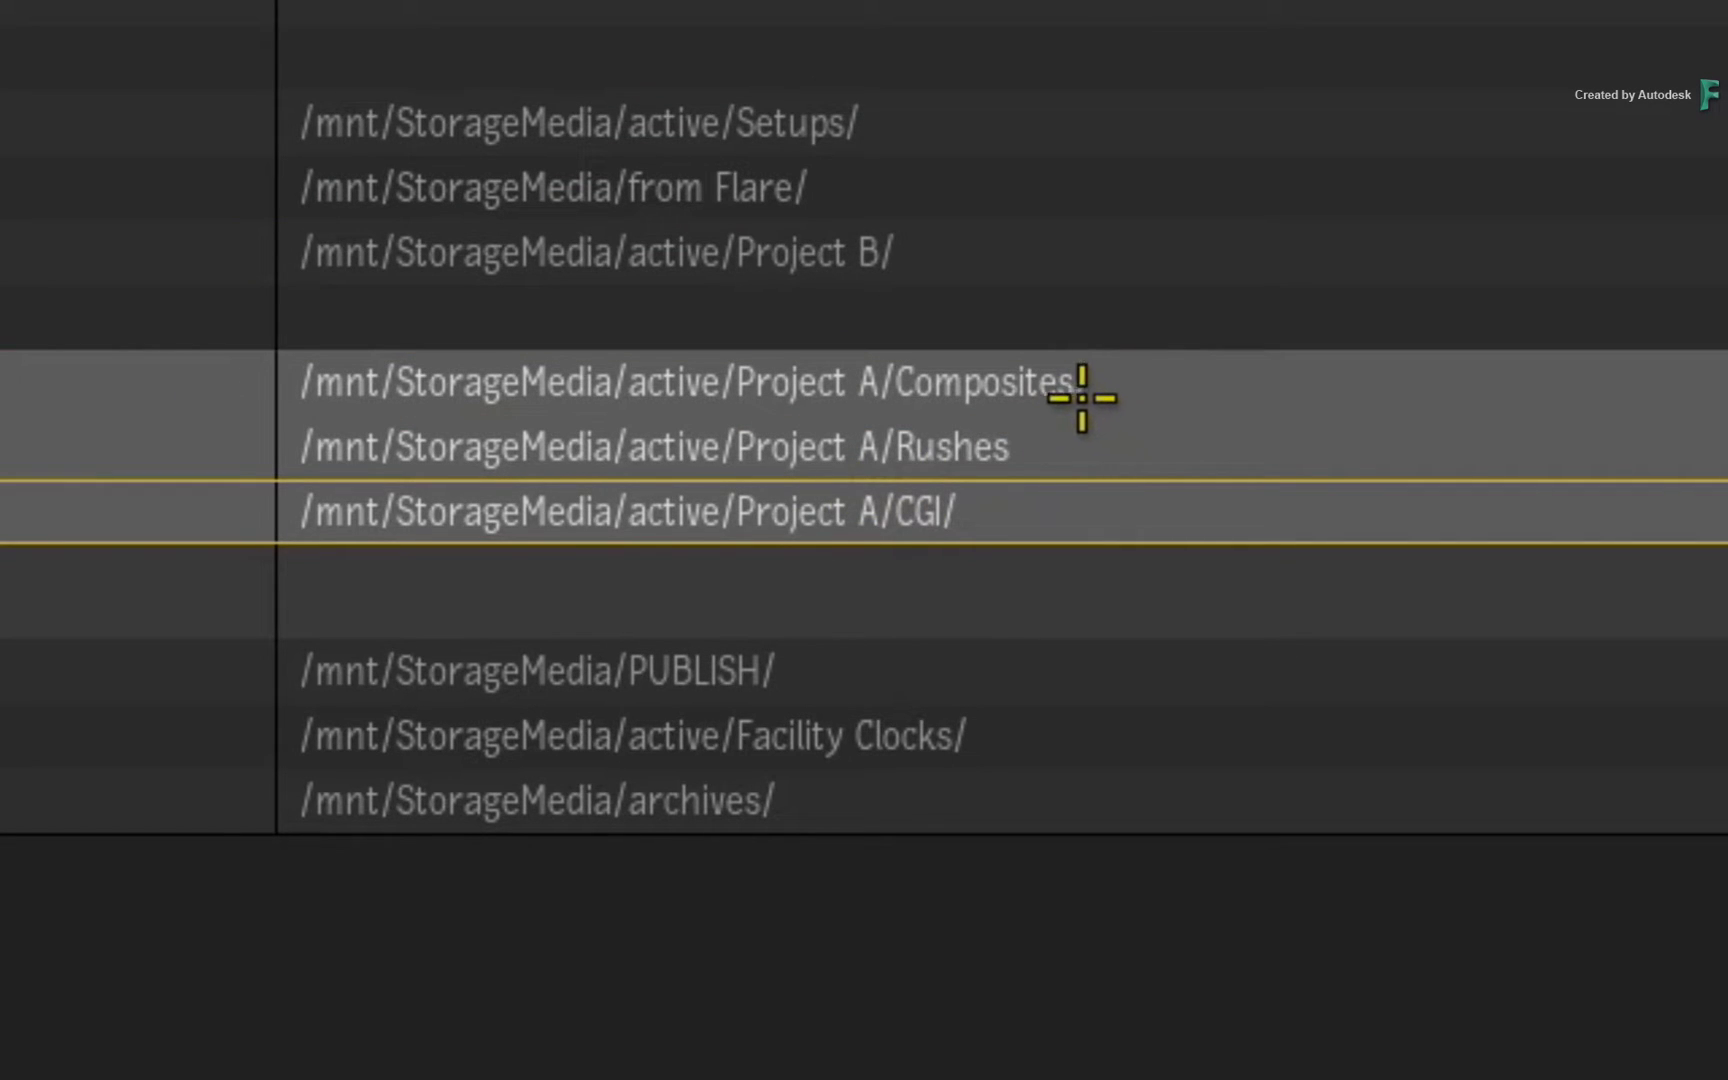
double_click(841, 381)
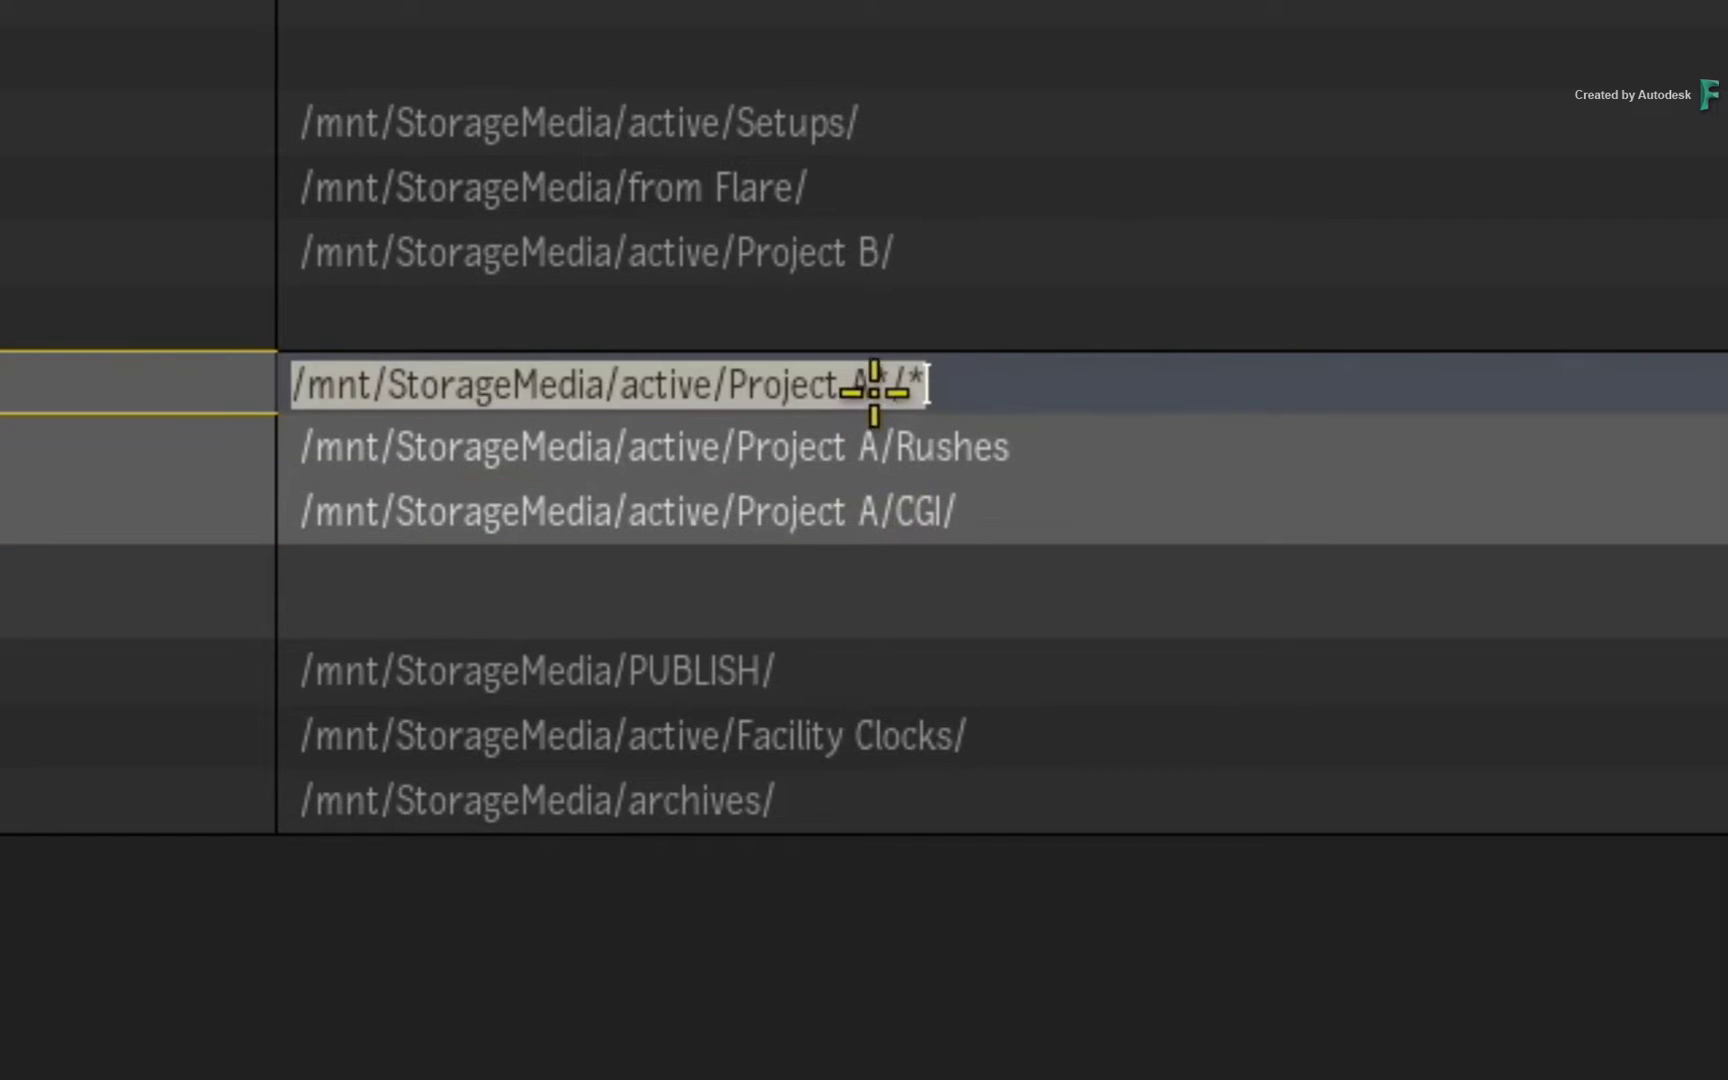
left_click(863, 384)
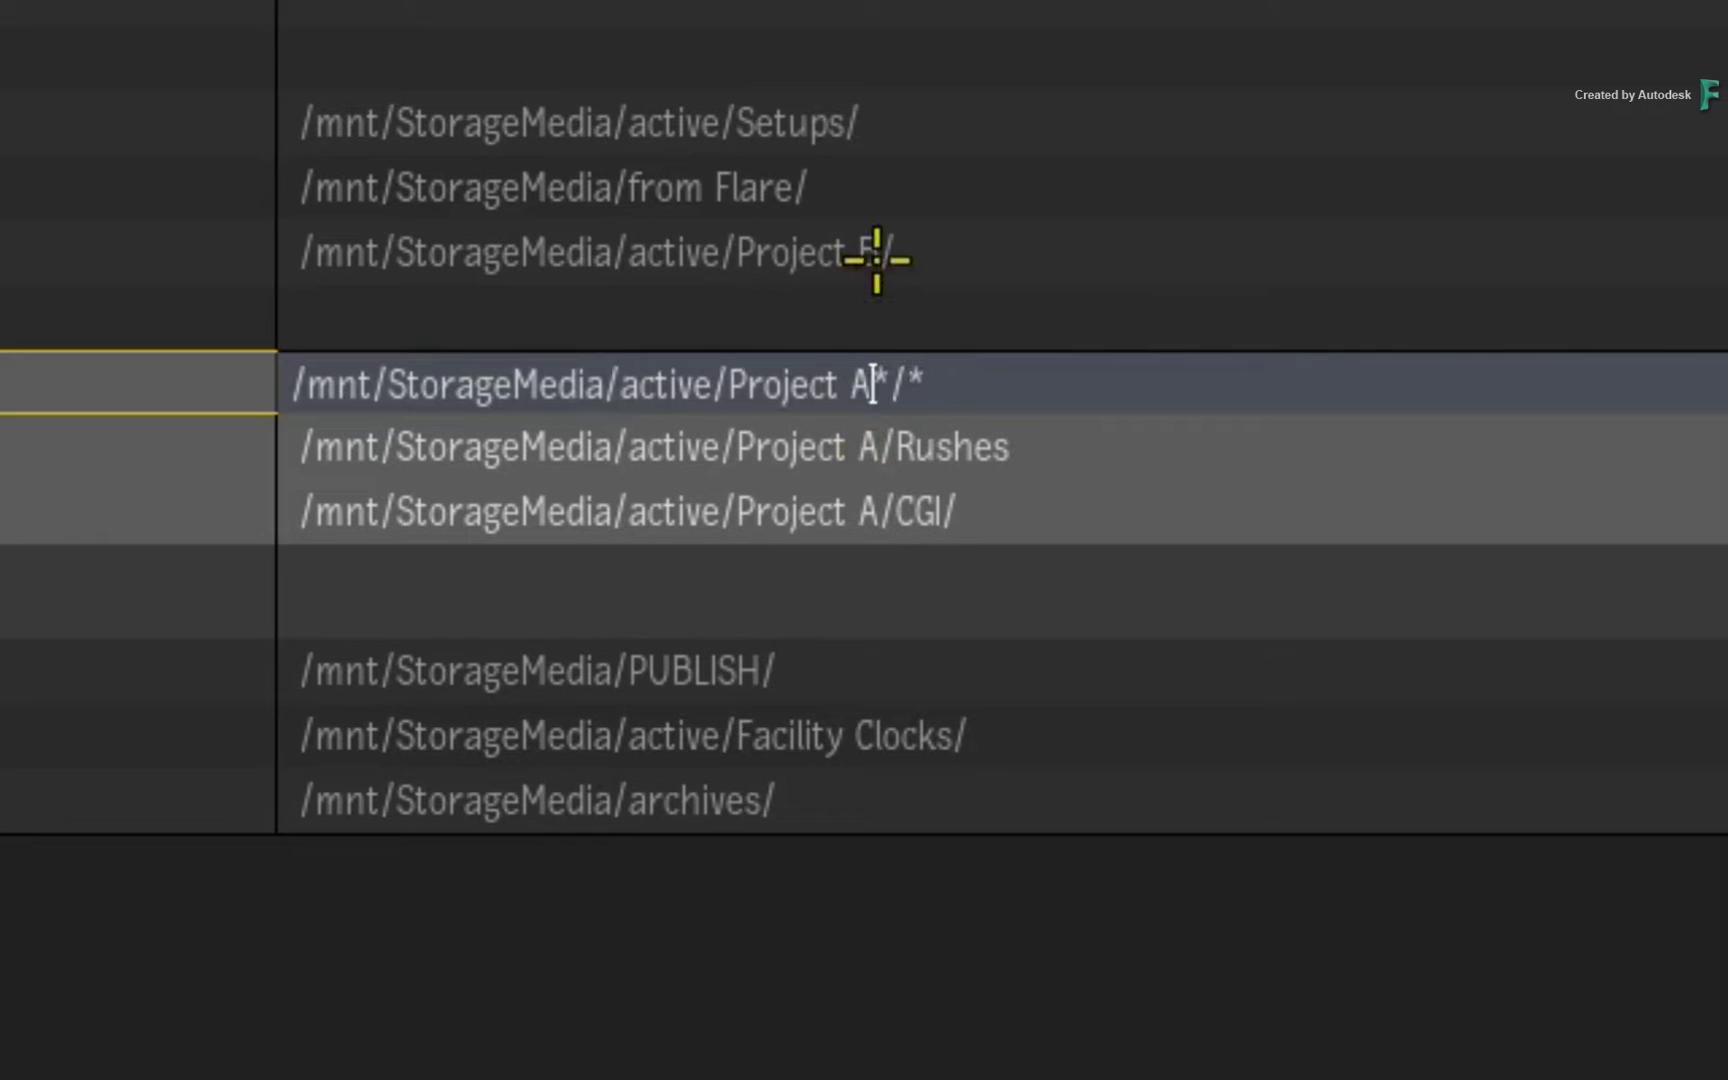
key("BackSpace")
type("B")
key("Return")
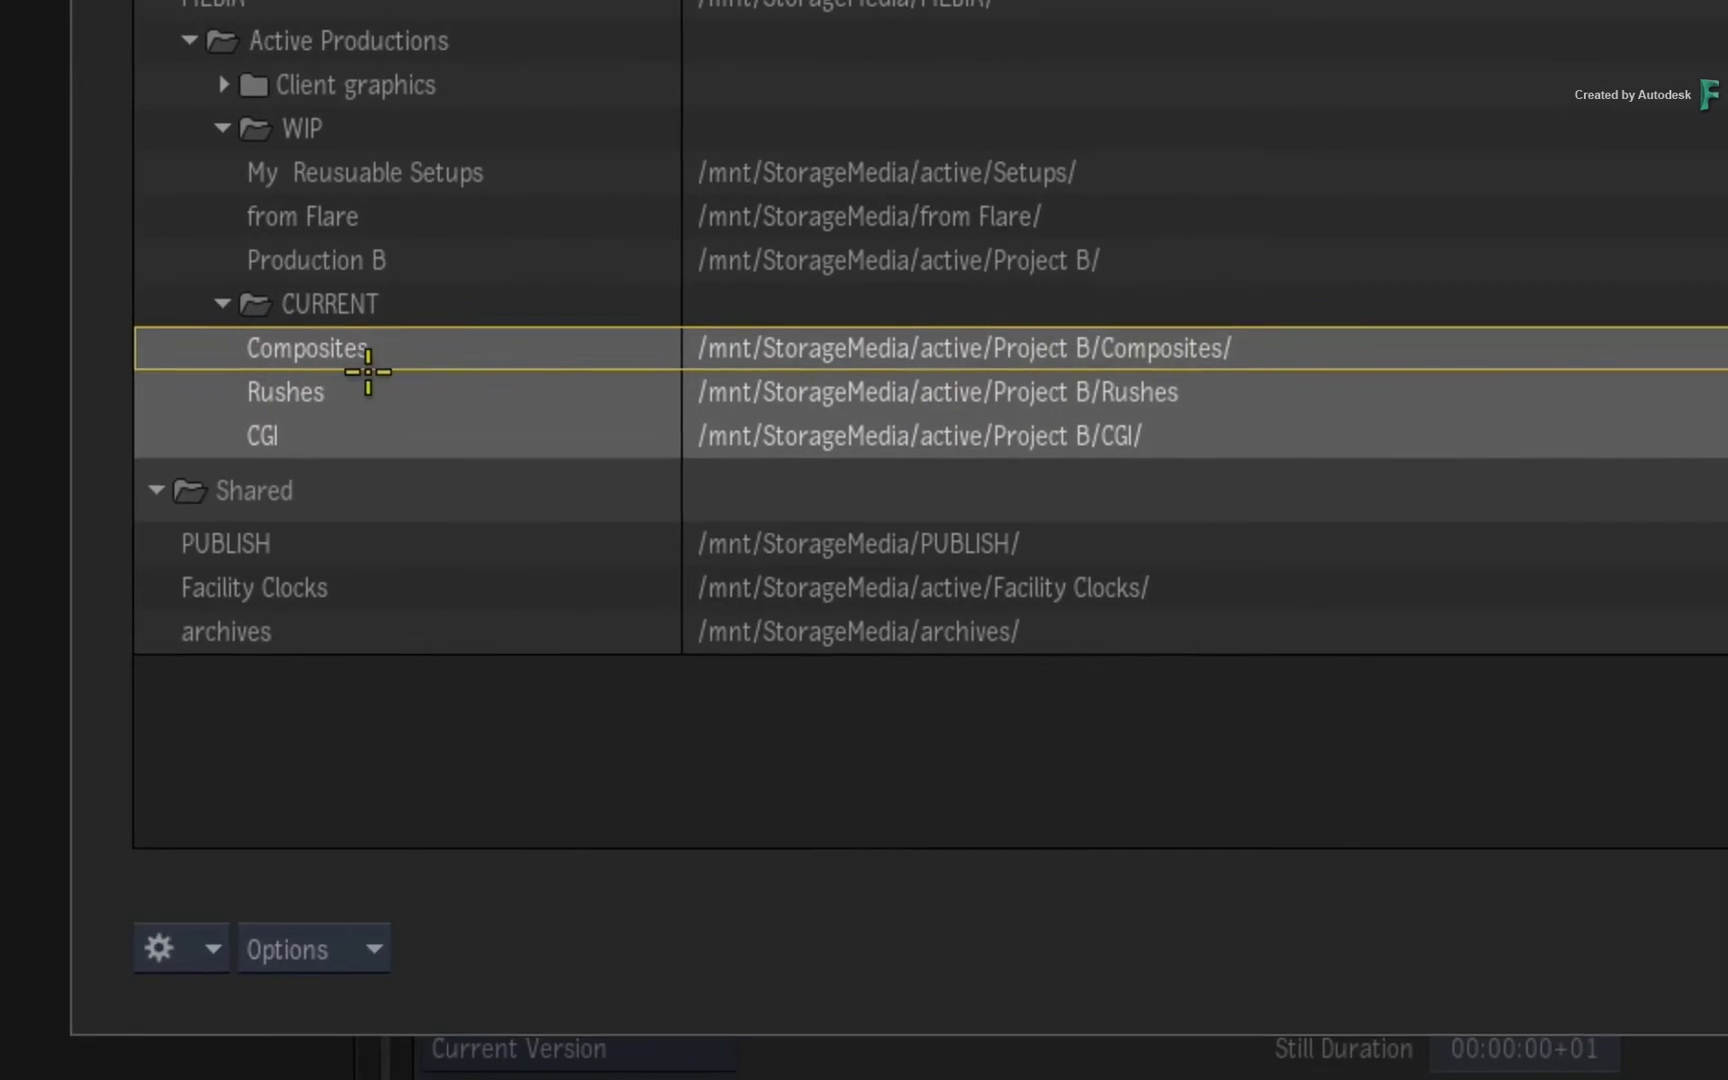
left_click(395, 936)
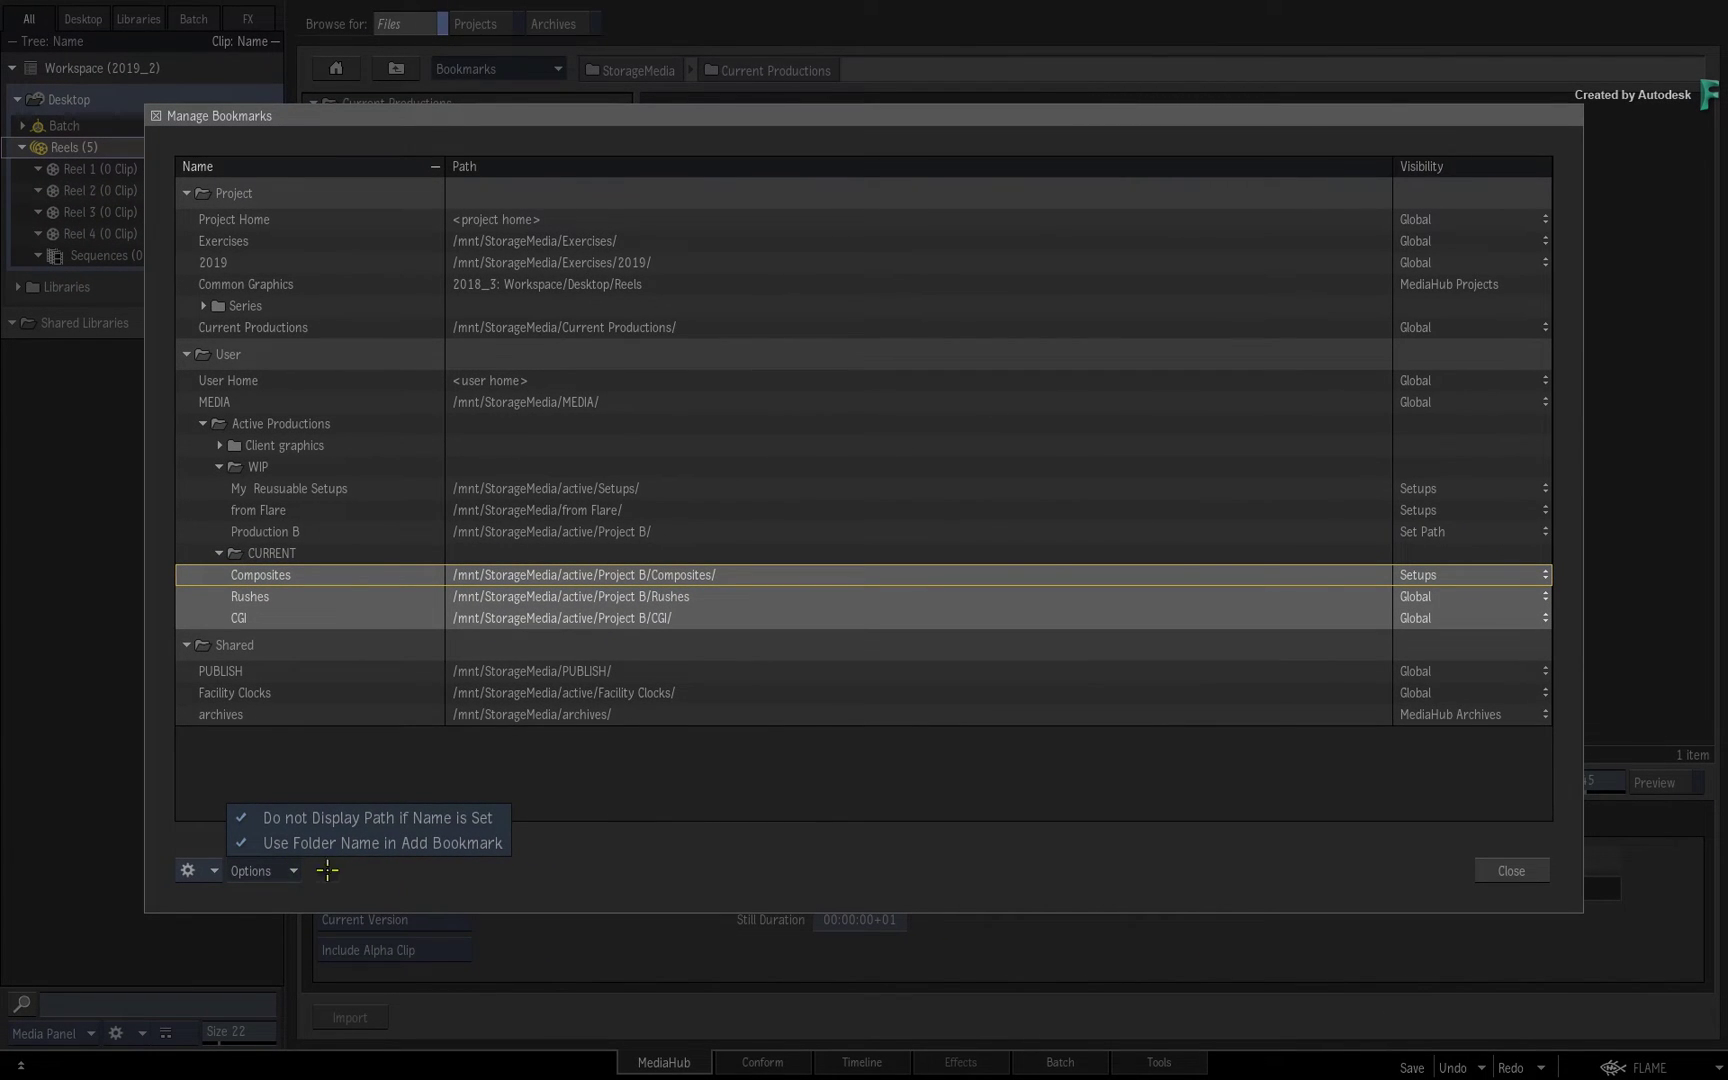
left_click(350, 876)
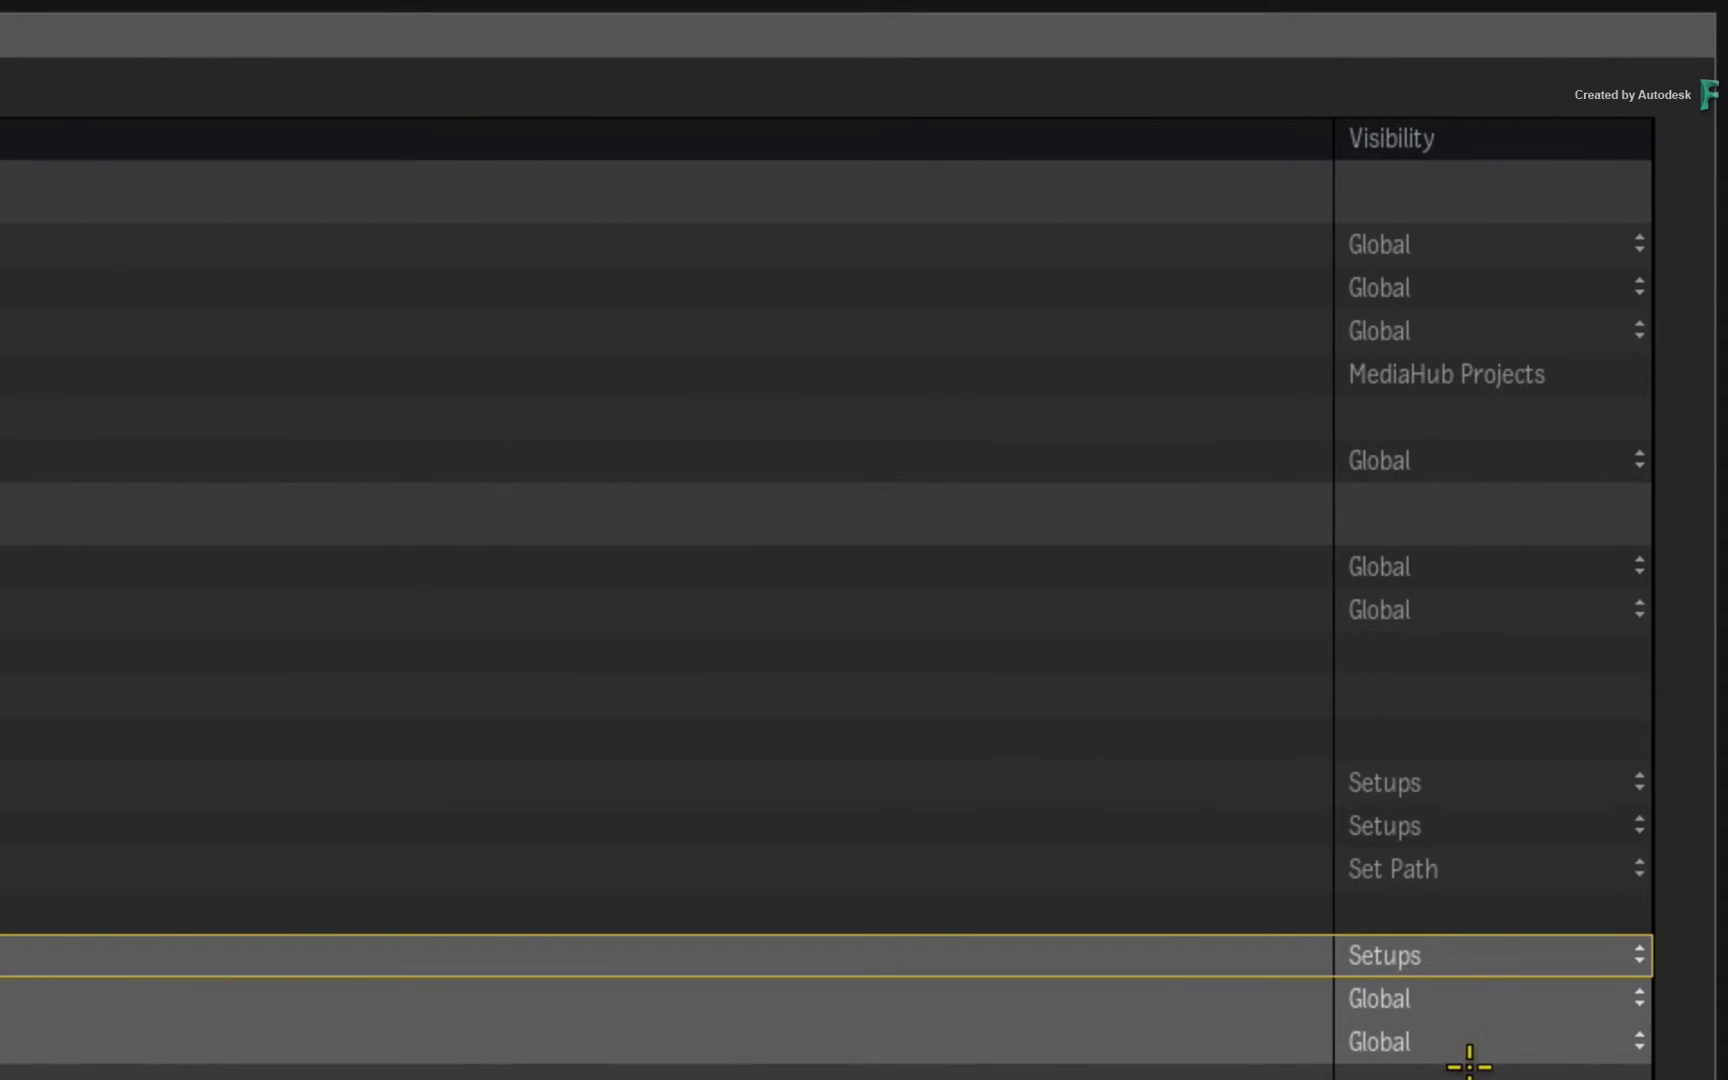
left_click(1530, 460)
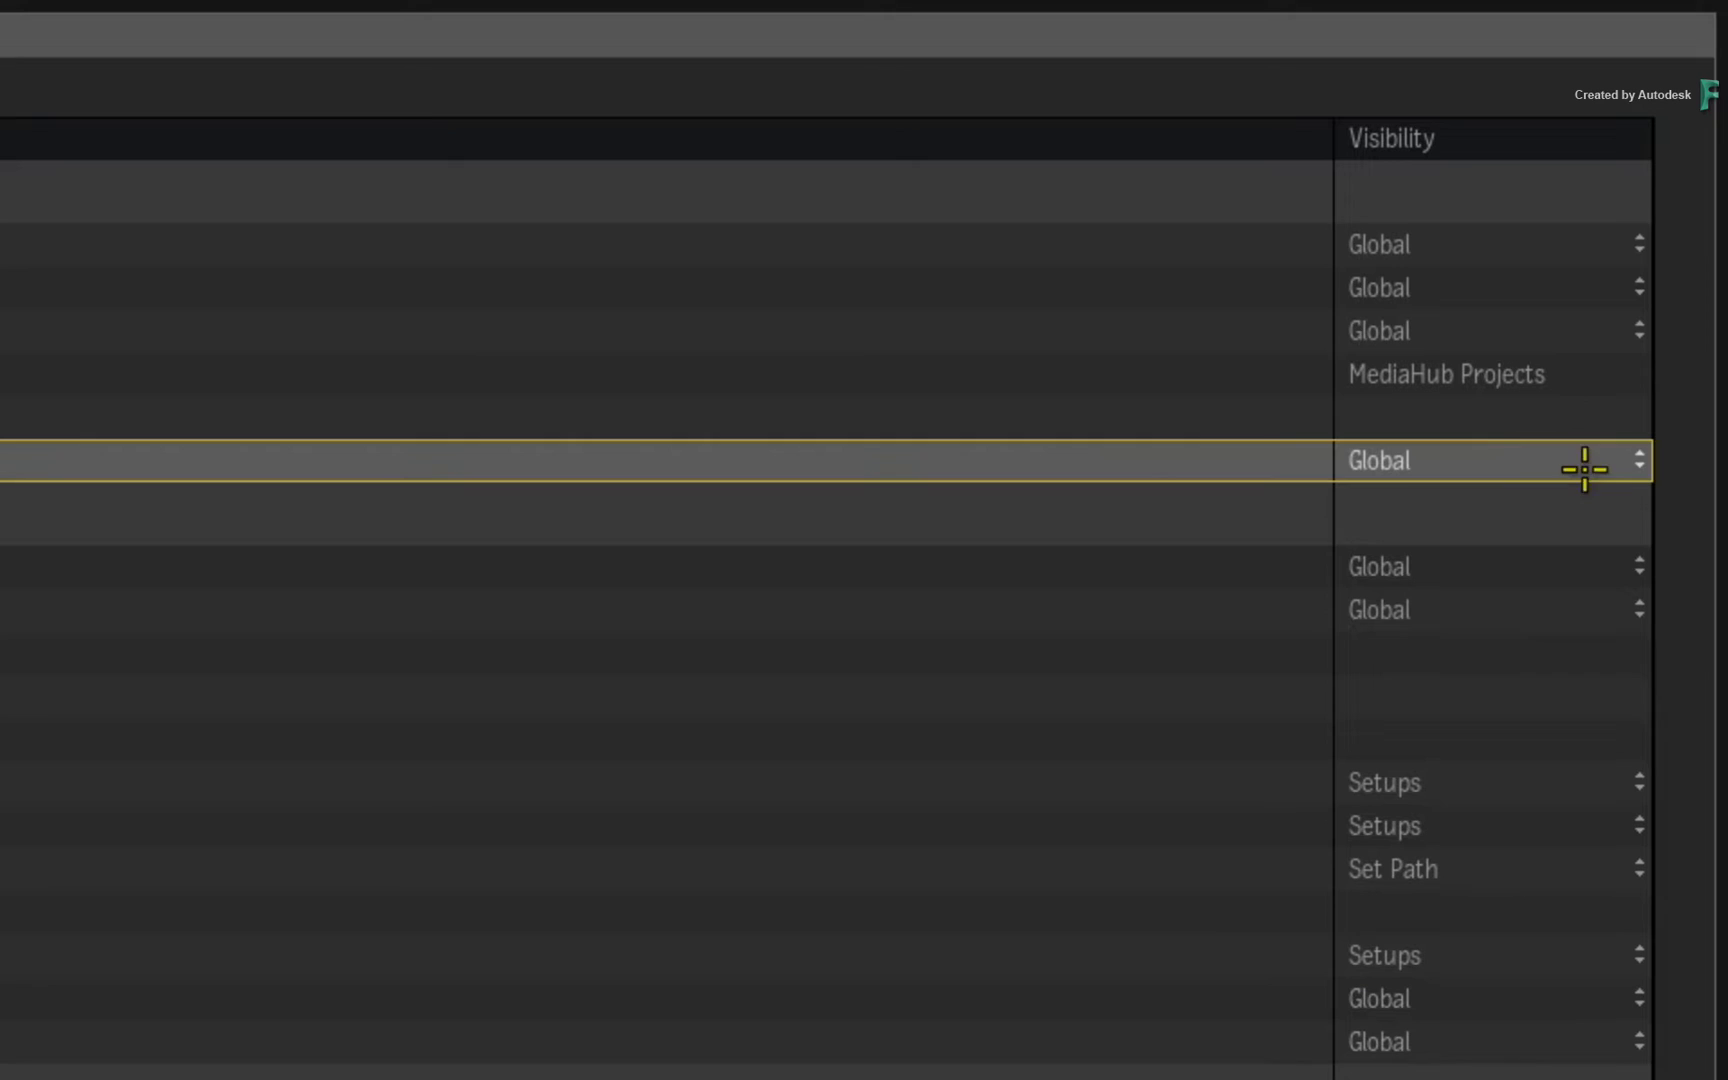
left_click(1626, 464)
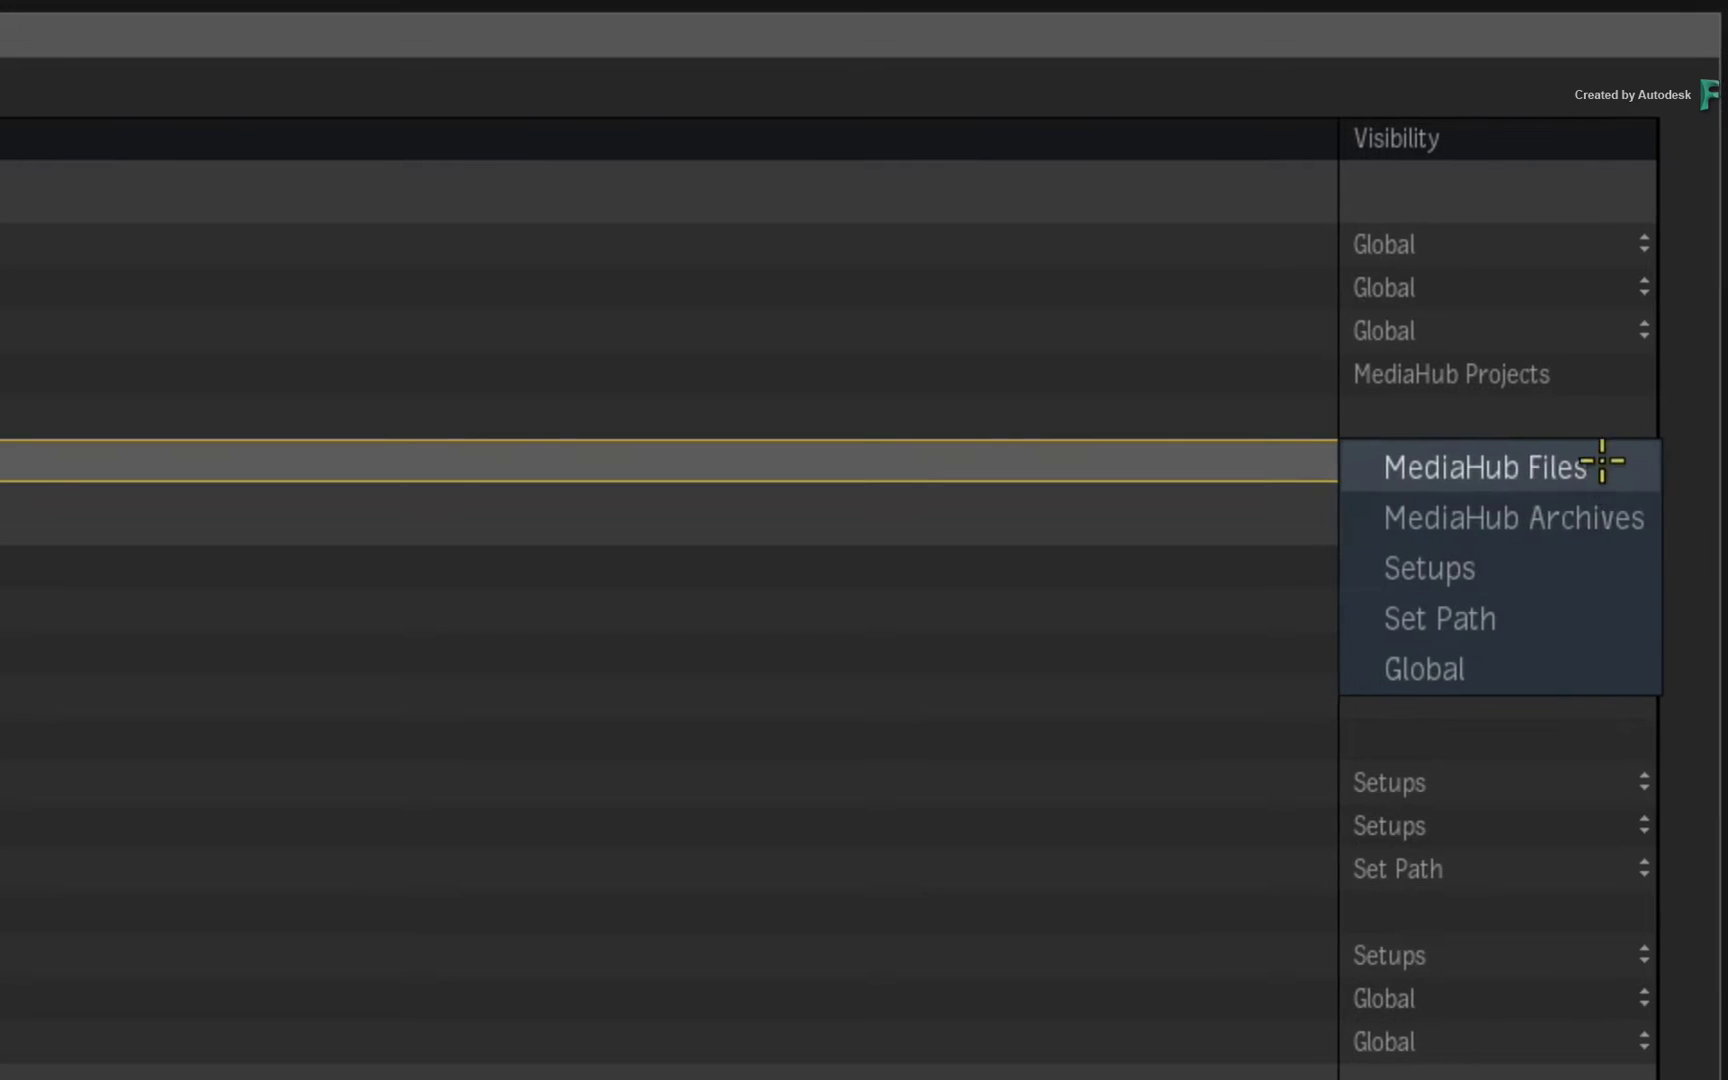
left_click(1601, 464)
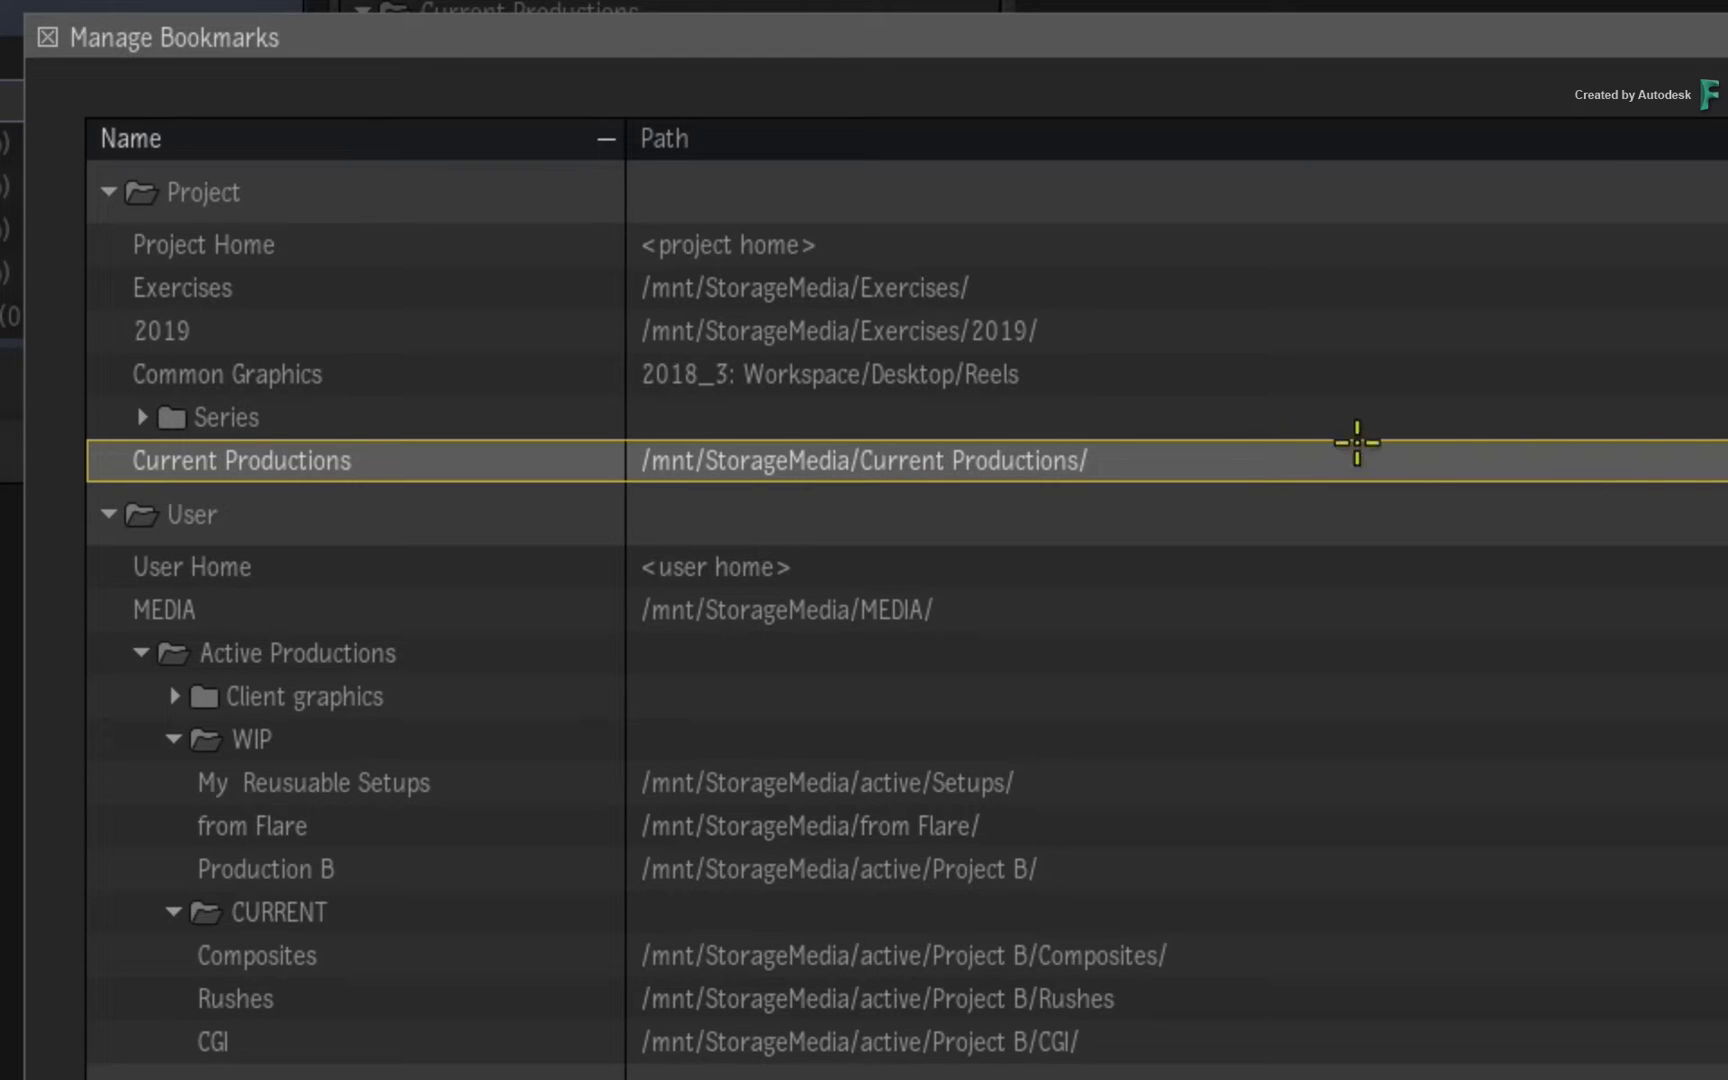
Check Common Graphics, then expand Series and ep001 to view its <folder> token paths.
left_click(399, 371)
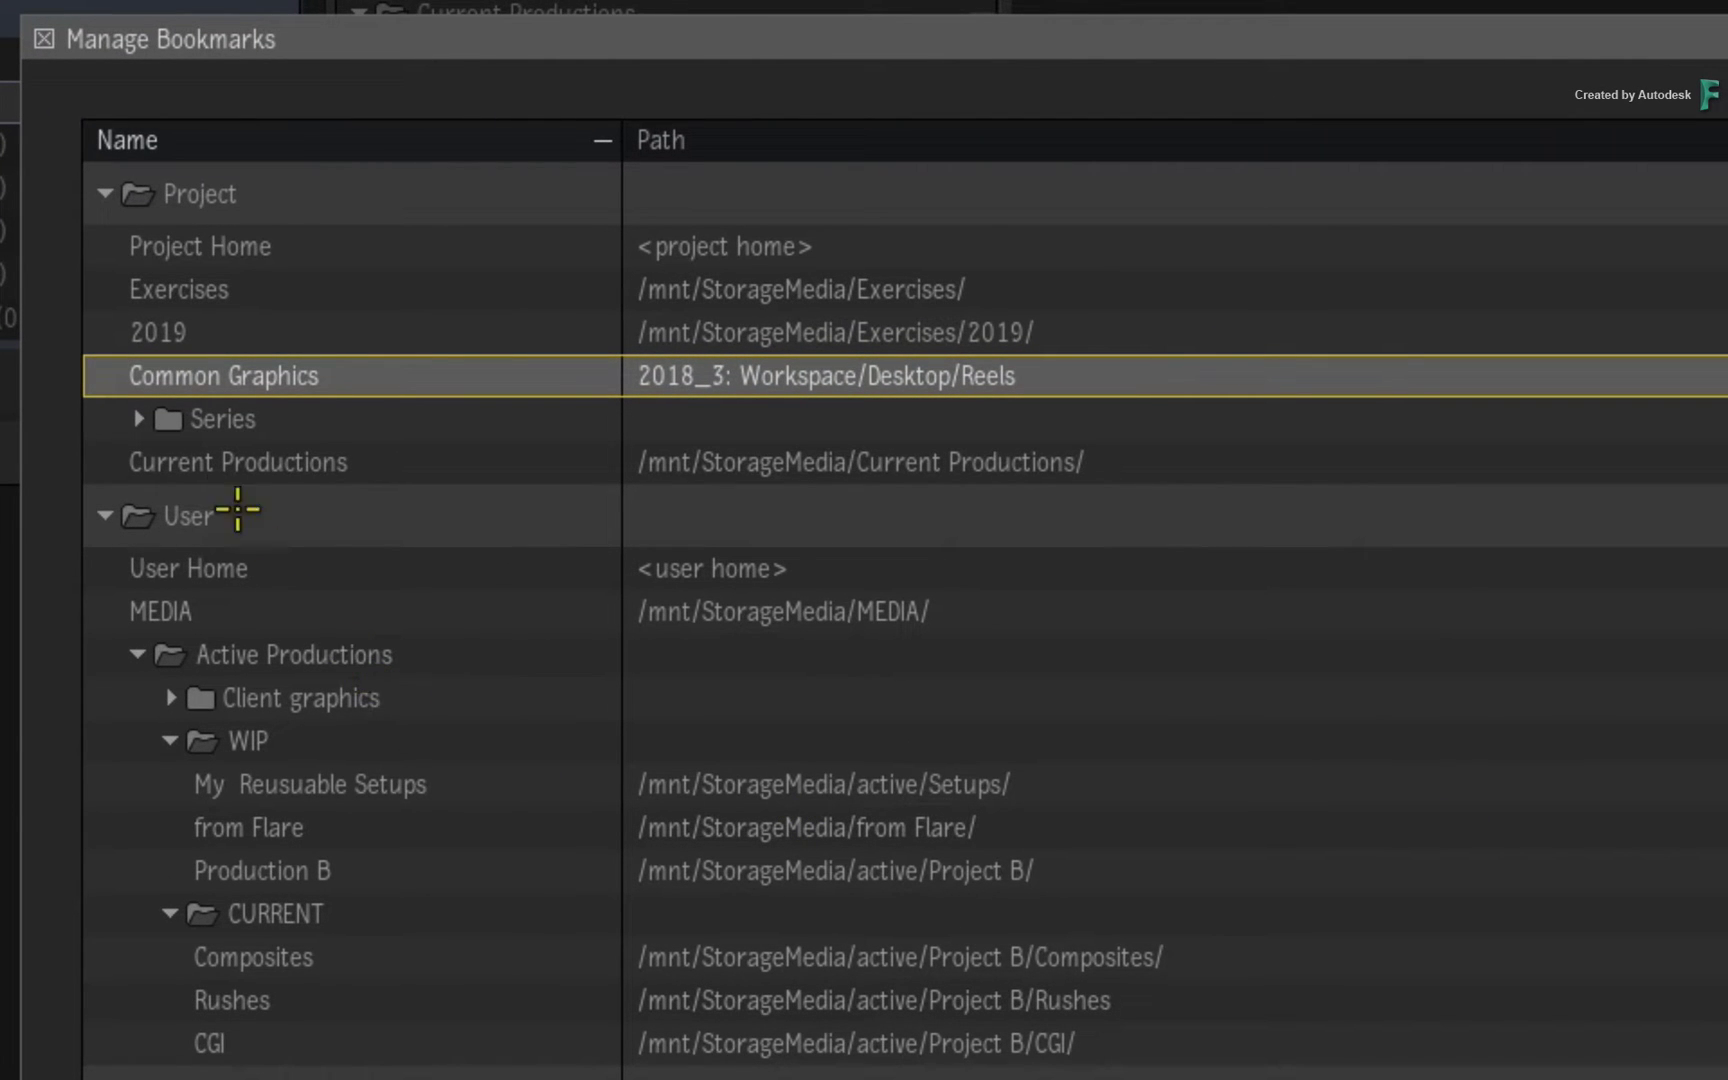
left_click(215, 419)
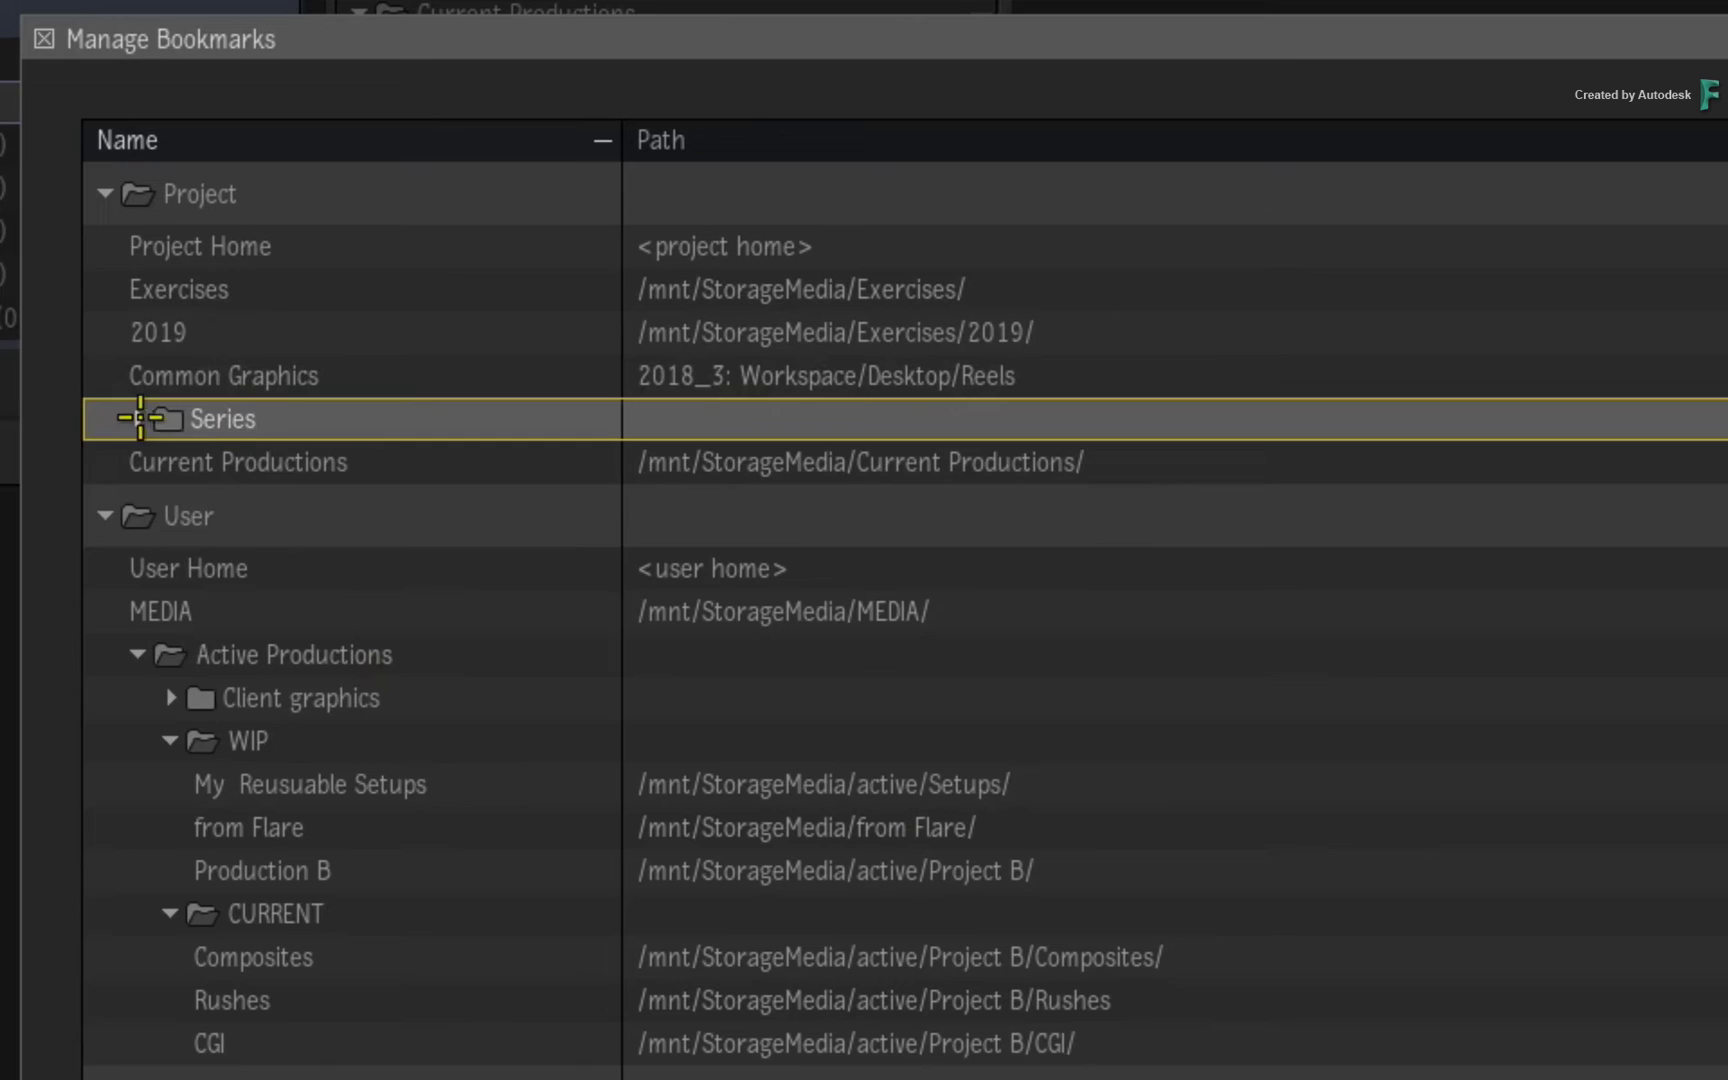
left_click(135, 418)
left_click(165, 463)
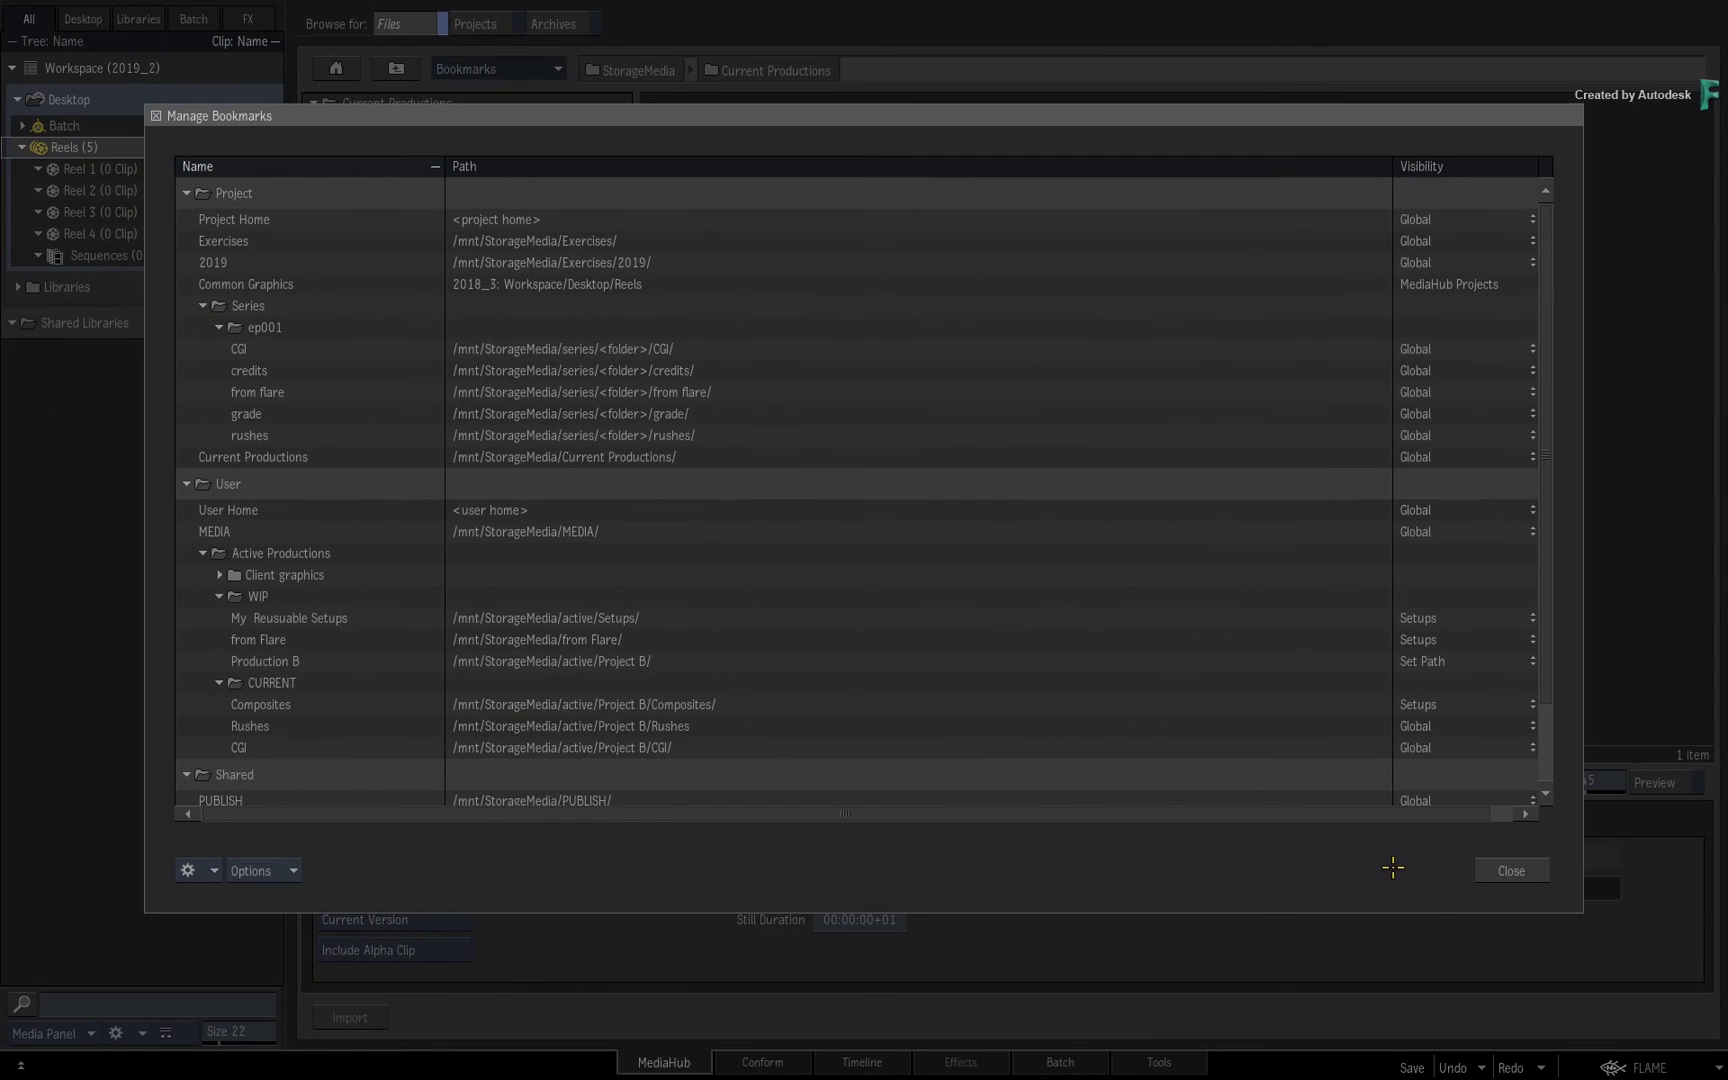
Close the bookmark manager and browse into StorageMedia > series > ep002.
left_click(1511, 870)
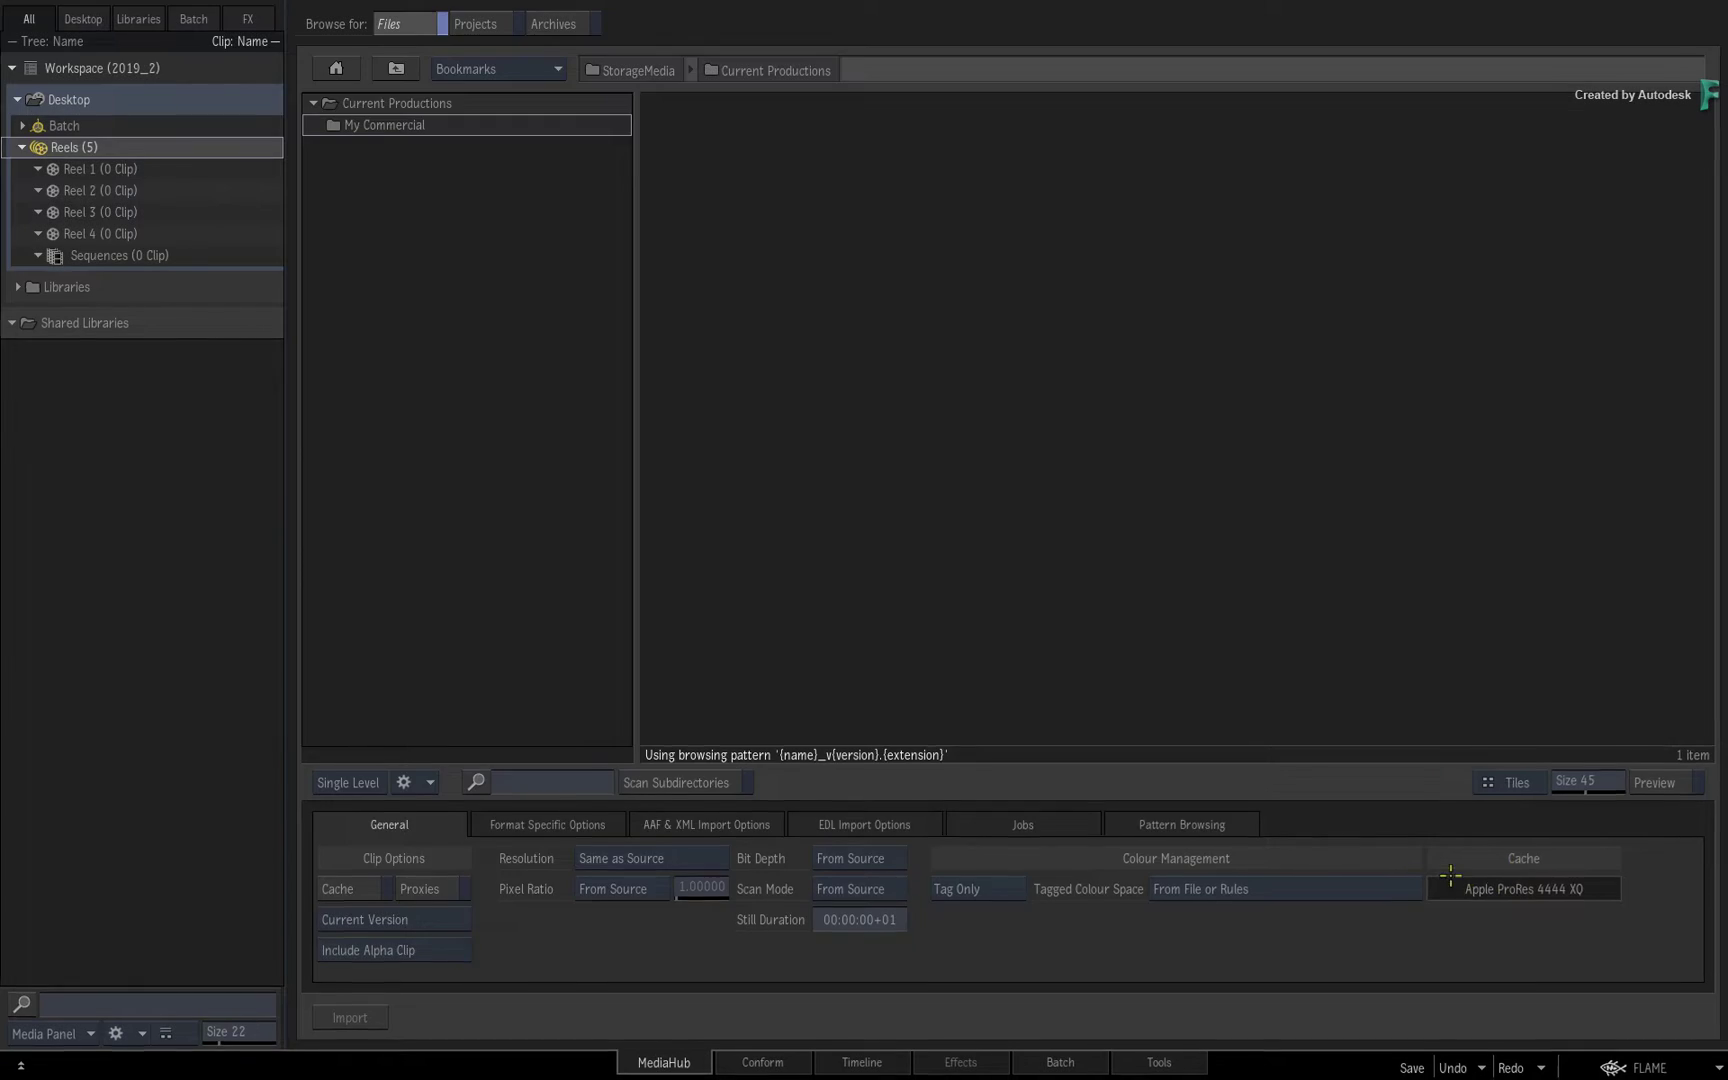
left_click(396, 68)
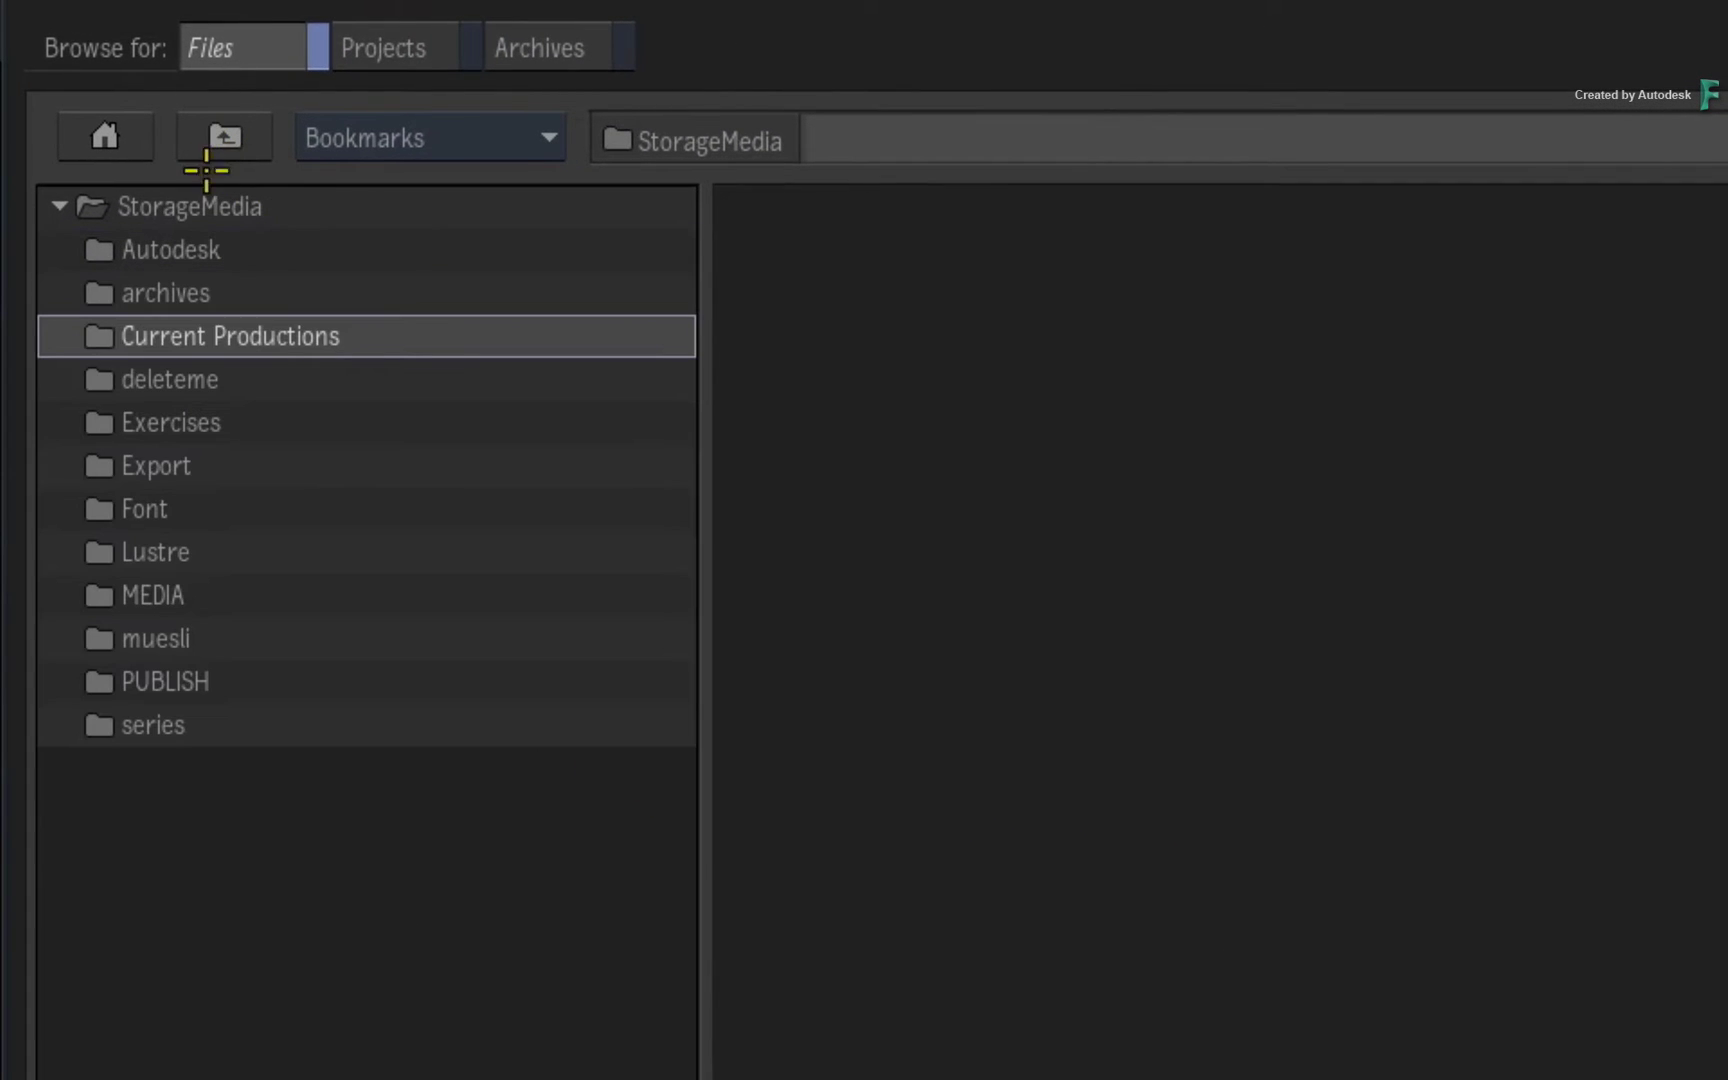
double_click(224, 724)
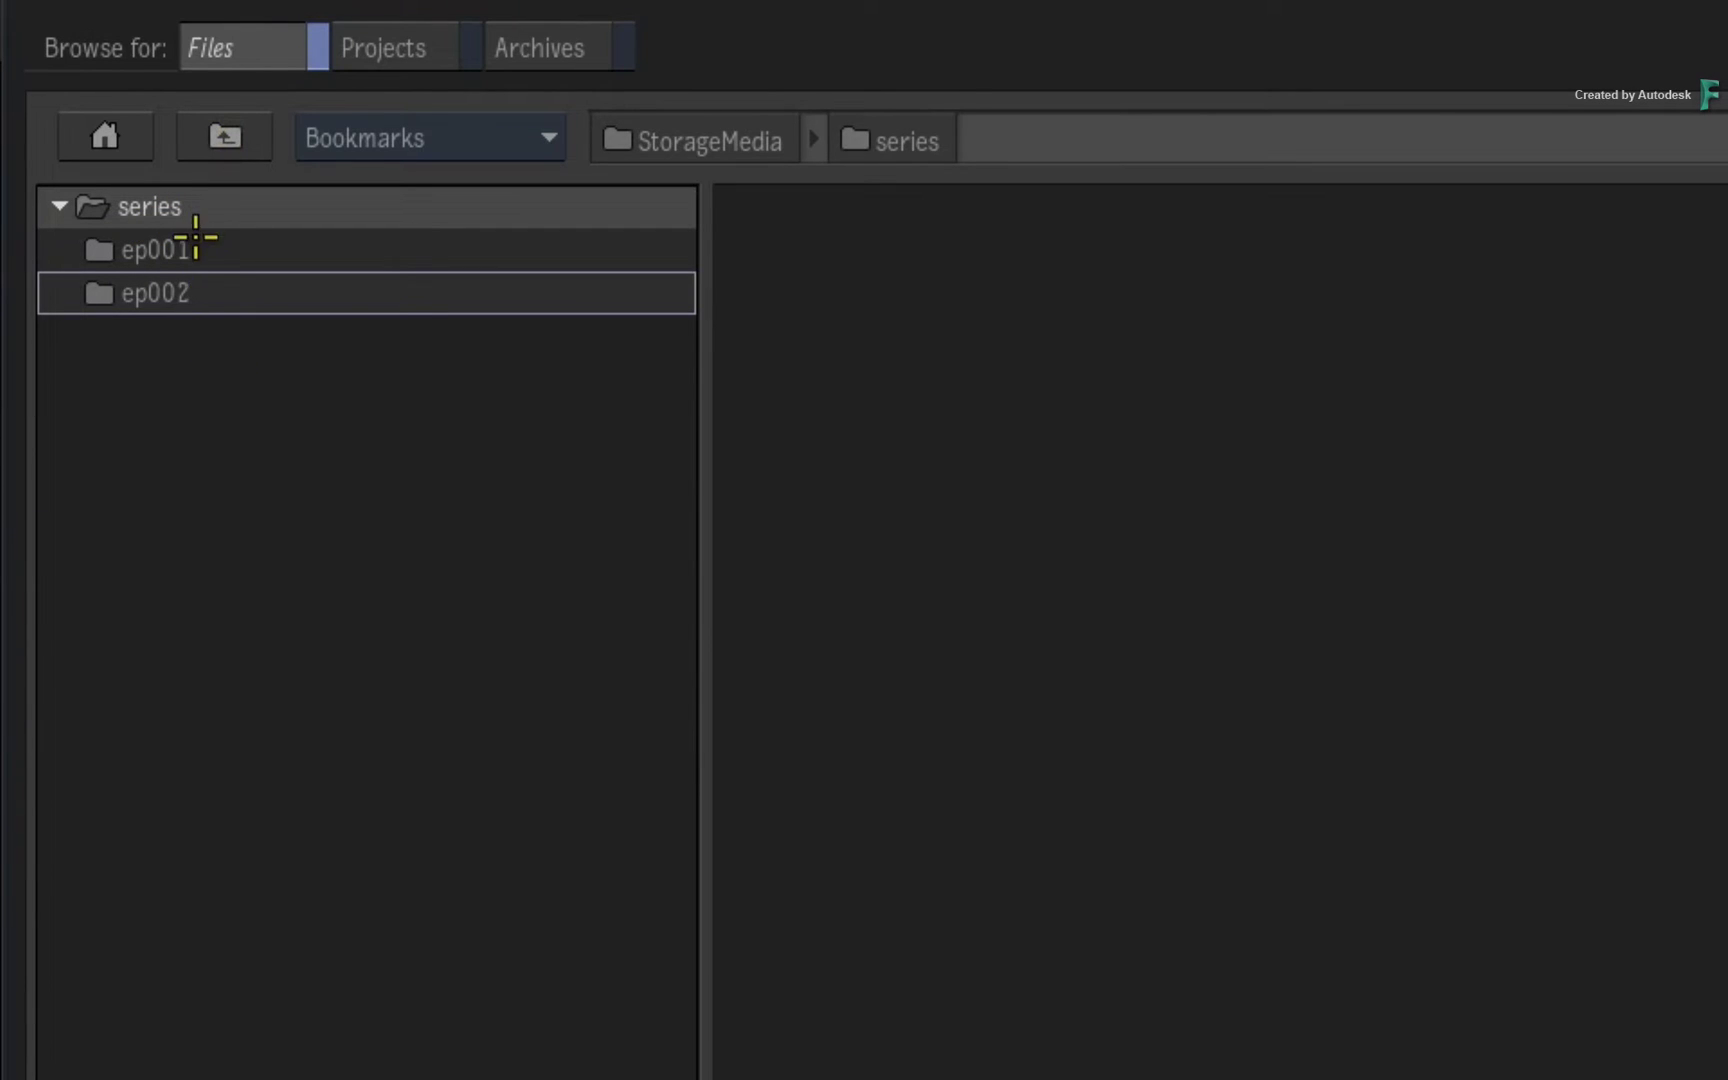
left_click(242, 290)
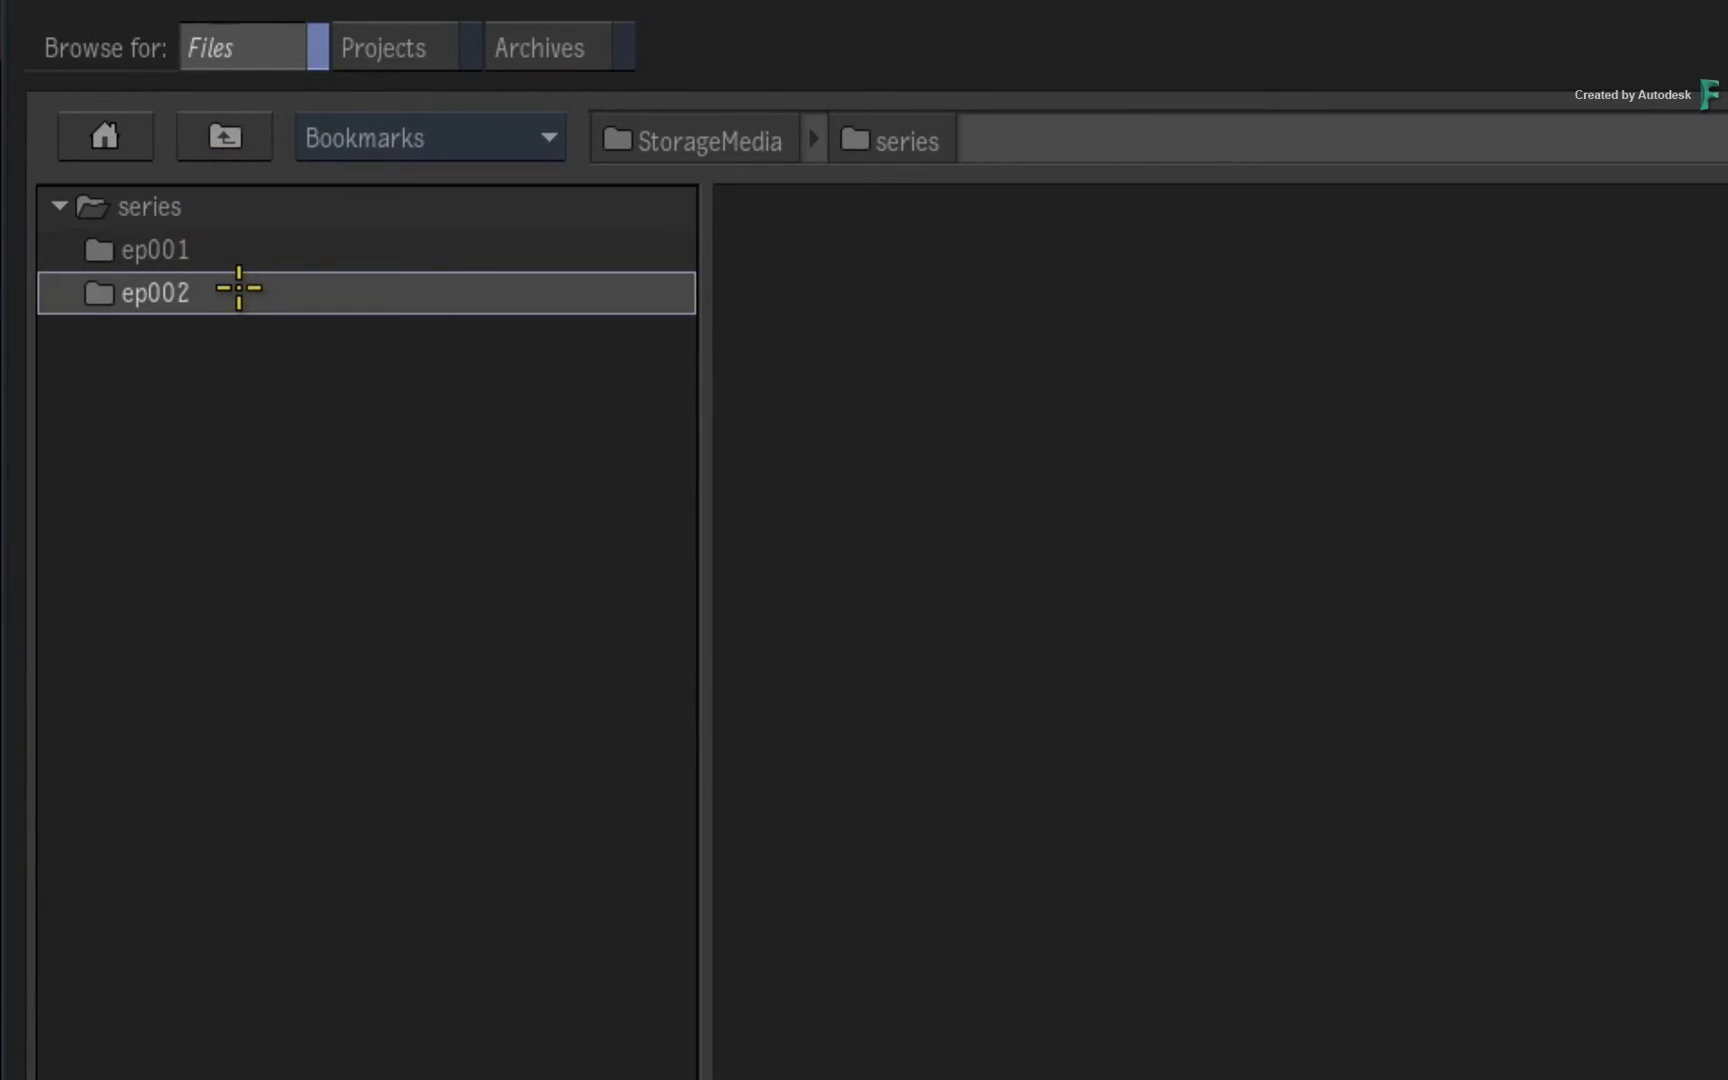
double_click(238, 290)
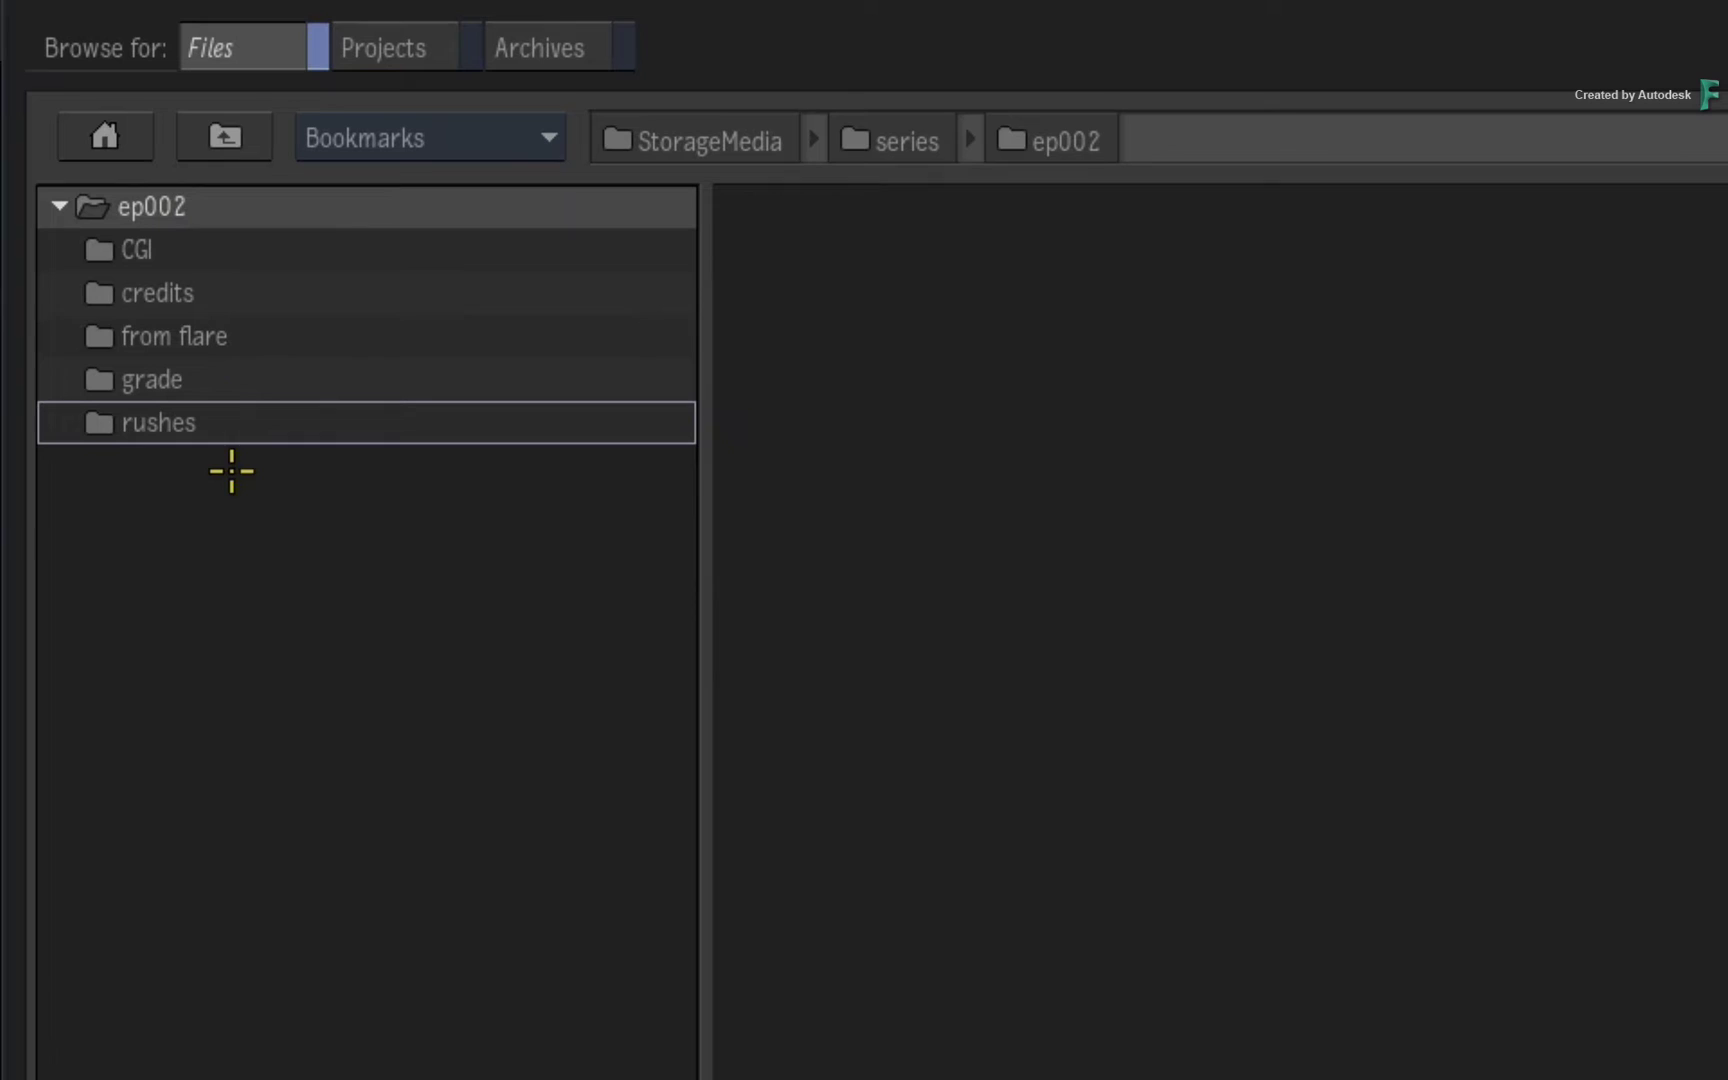
Jump to the Series > ep001 > rushes bookmark.
left_click(395, 139)
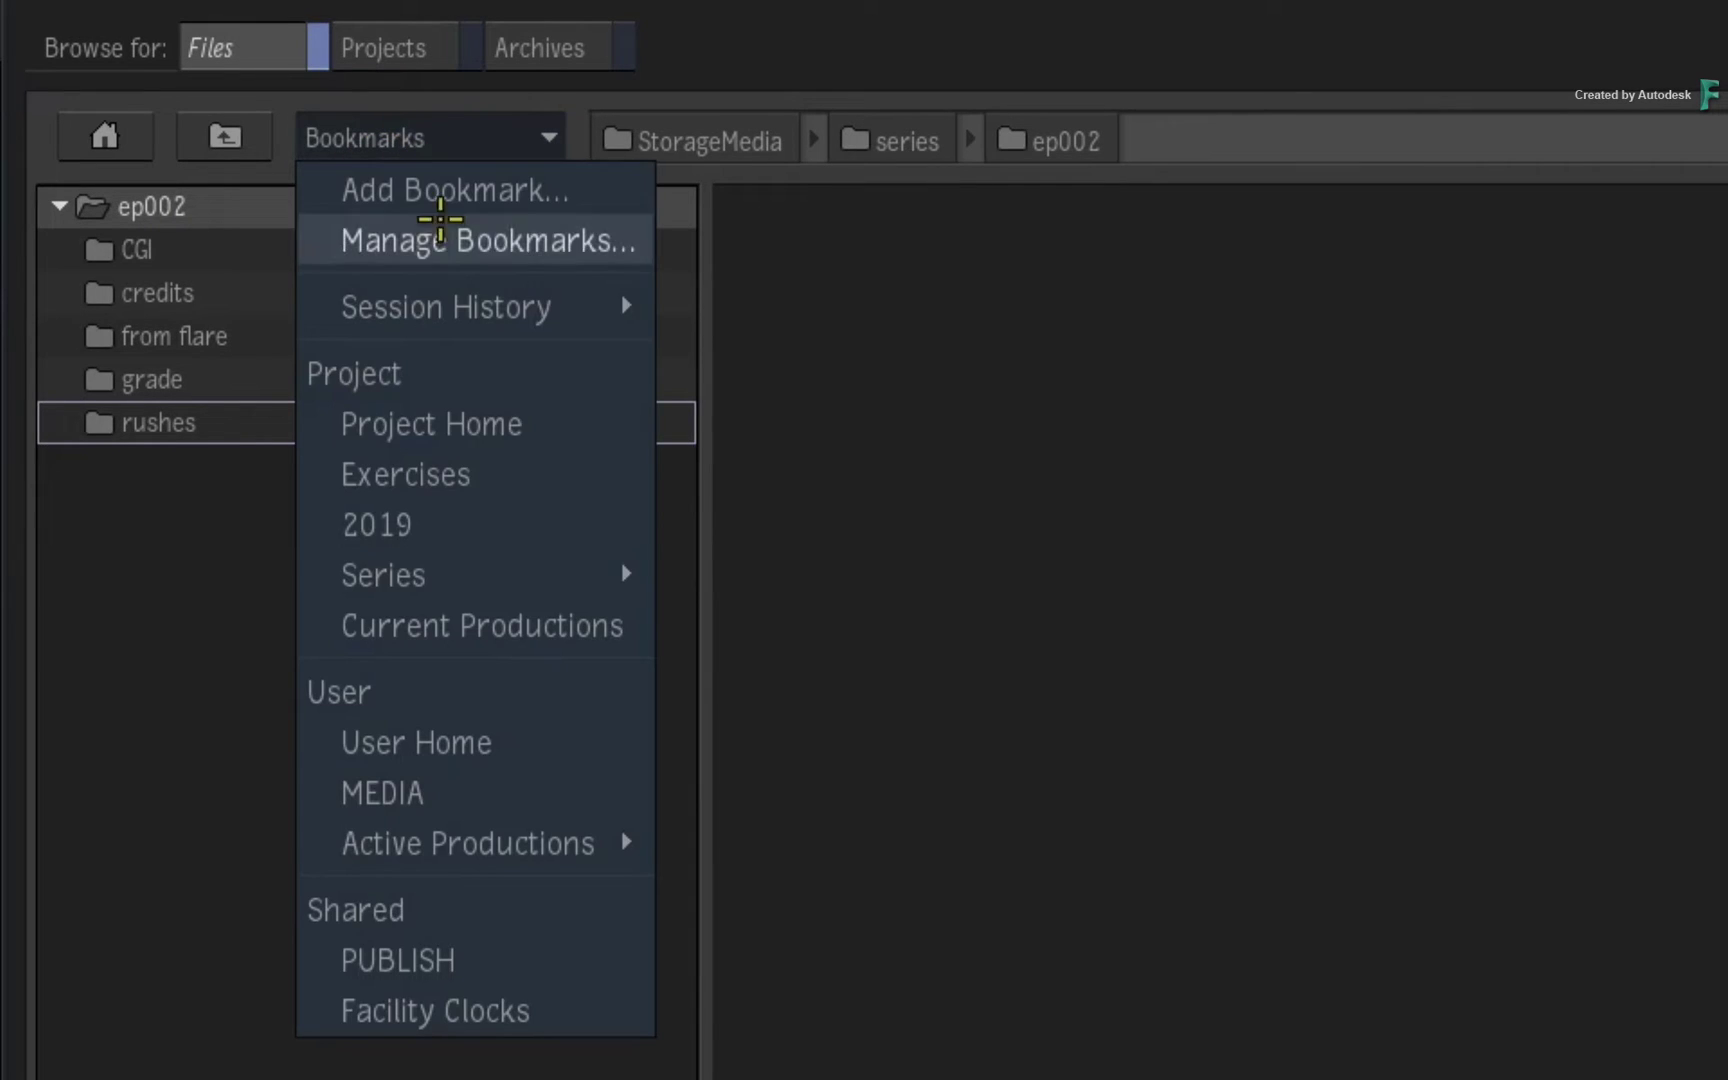
mouse_move(532, 556)
mouse_move(714, 579)
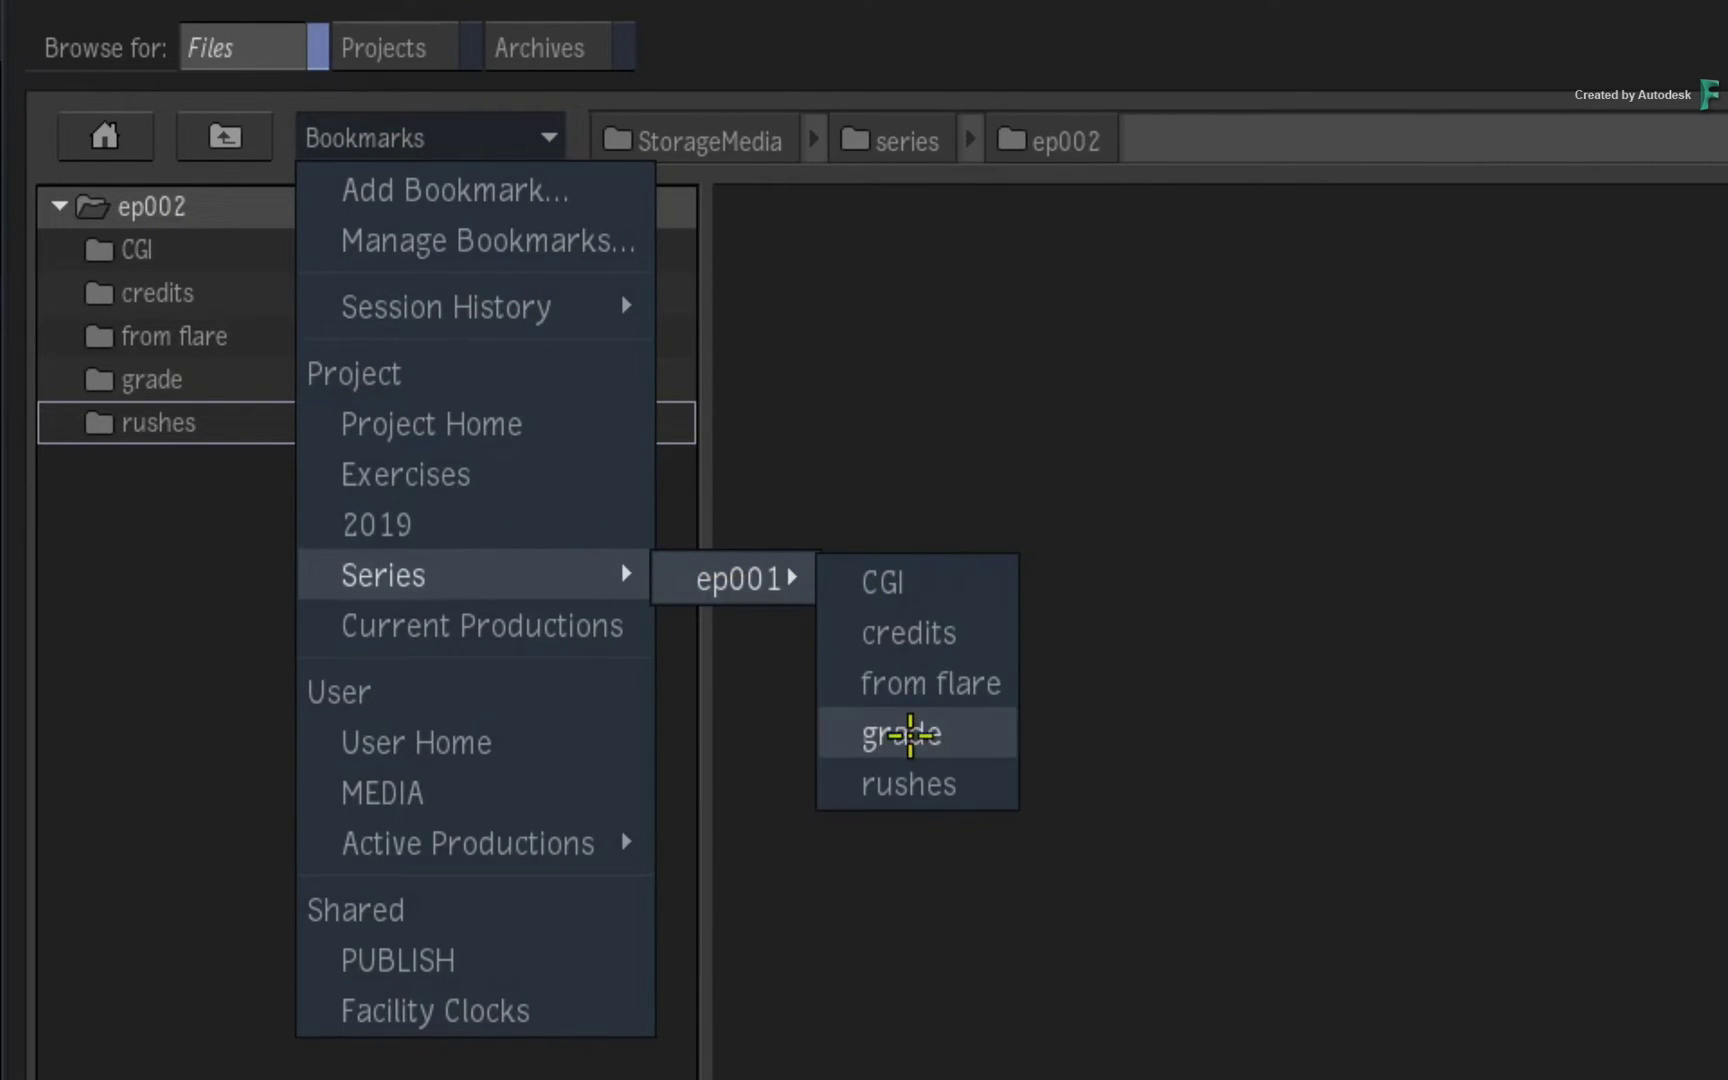
left_click(891, 785)
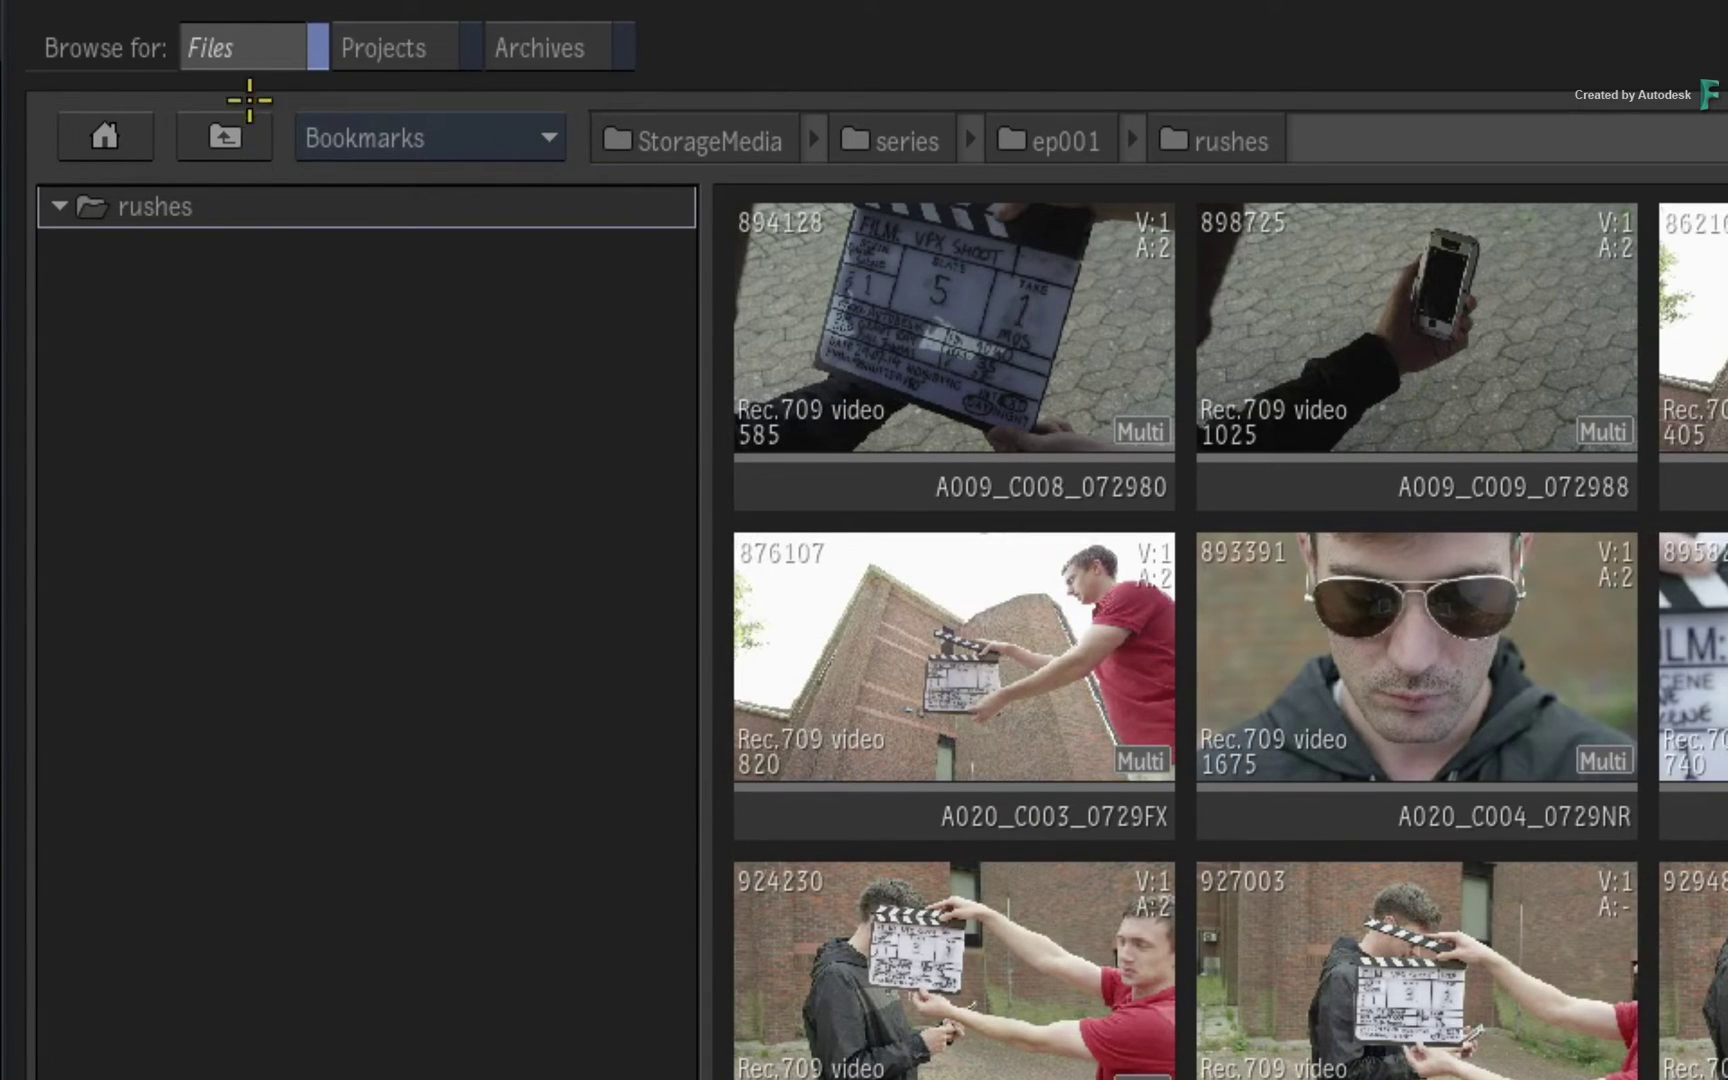
Go up to ep001, revisit its rushes folder, then return to the series folder.
left_click(225, 136)
double_click(212, 419)
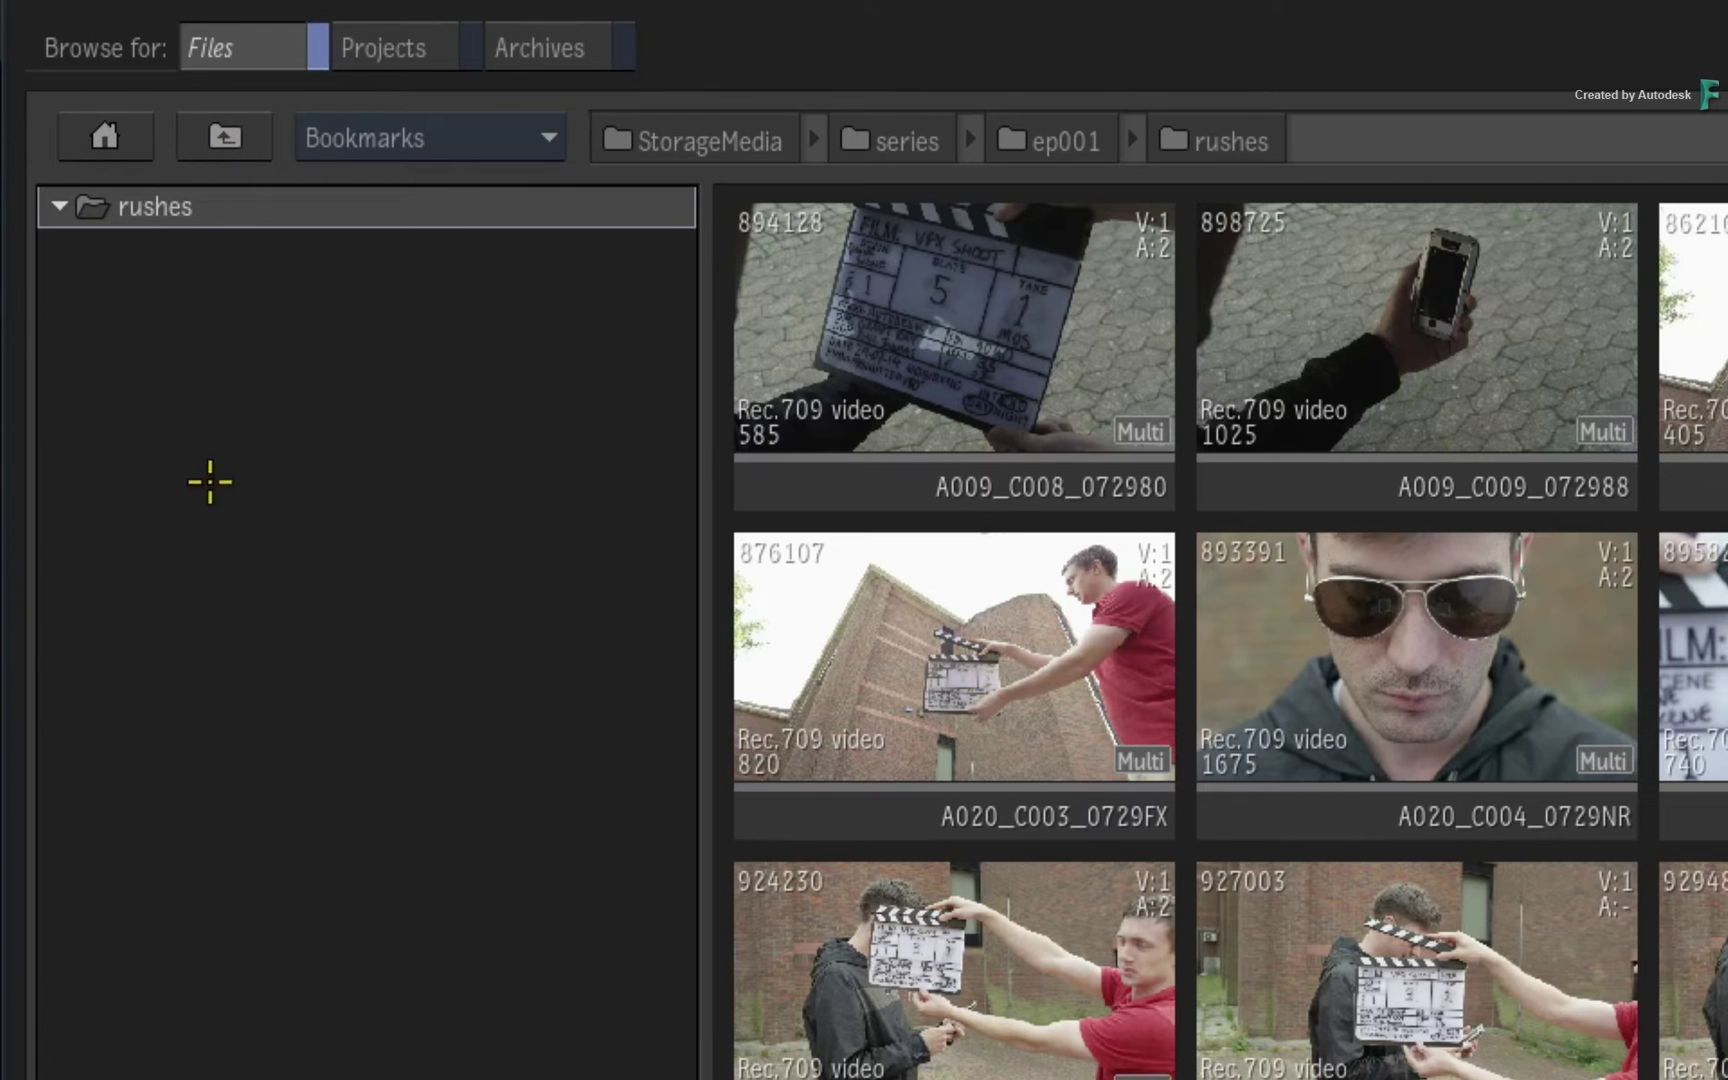
left_click(226, 128)
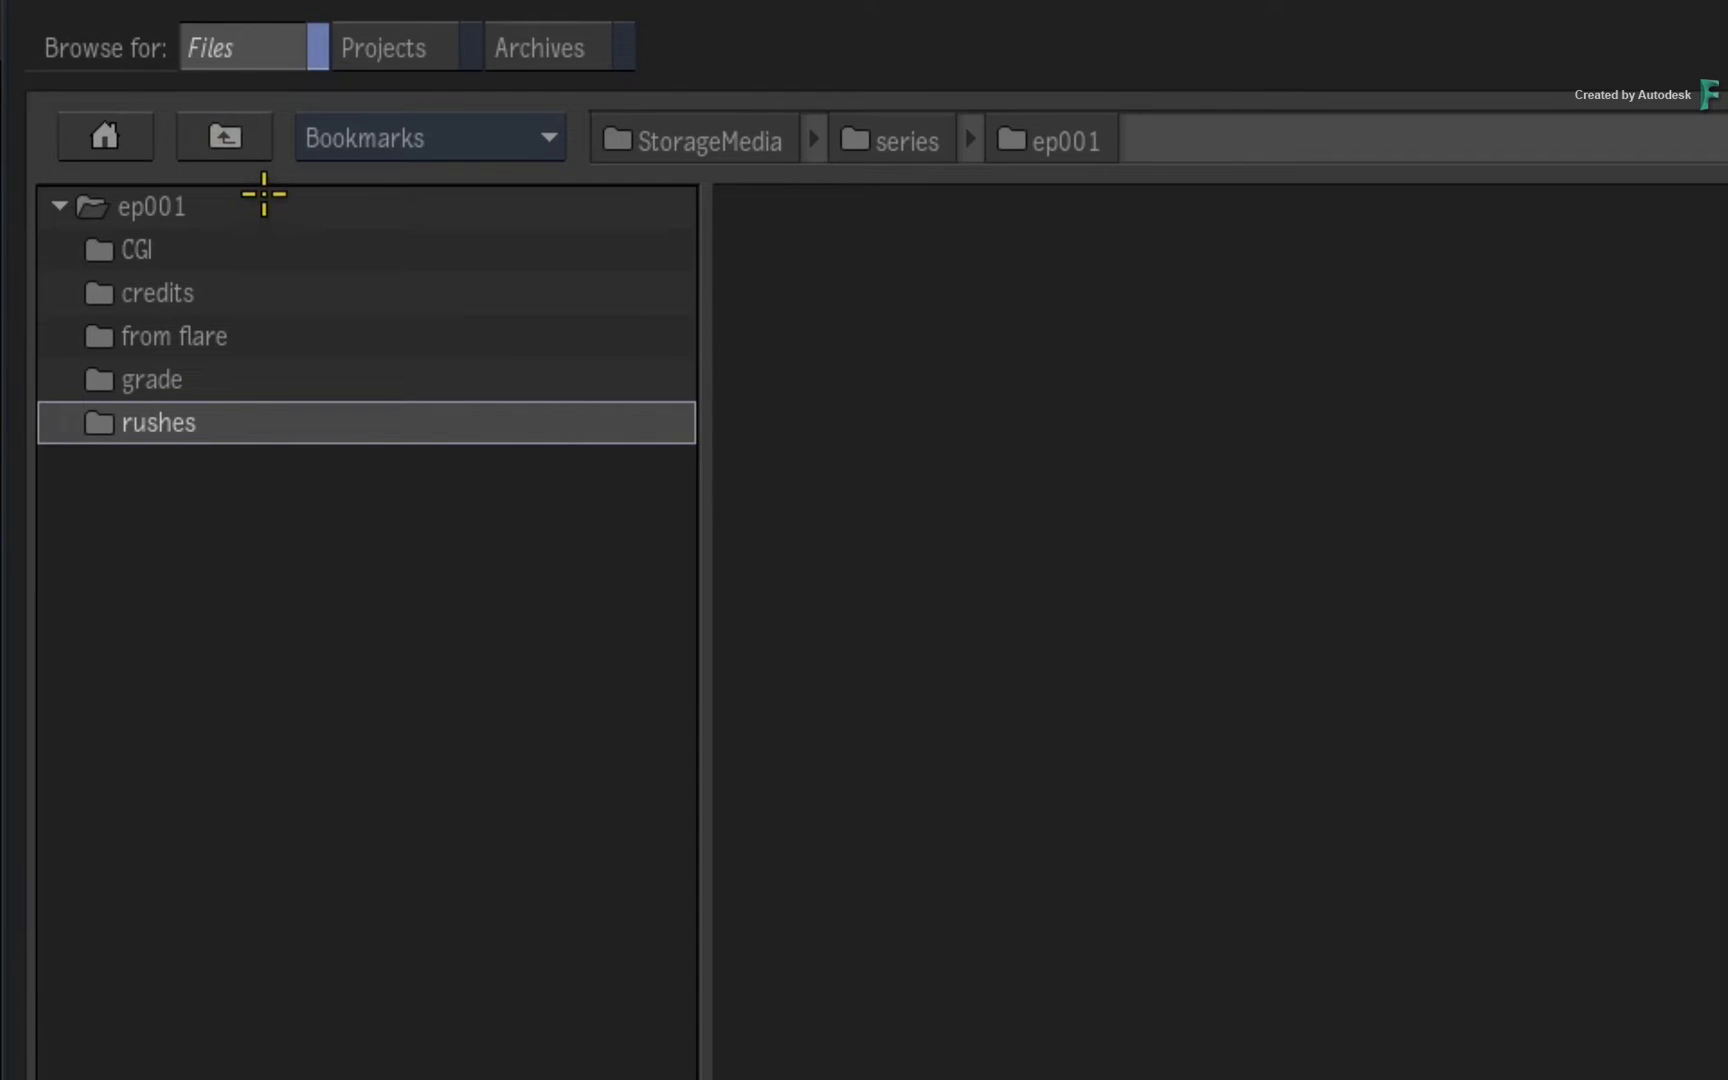
left_click(258, 200)
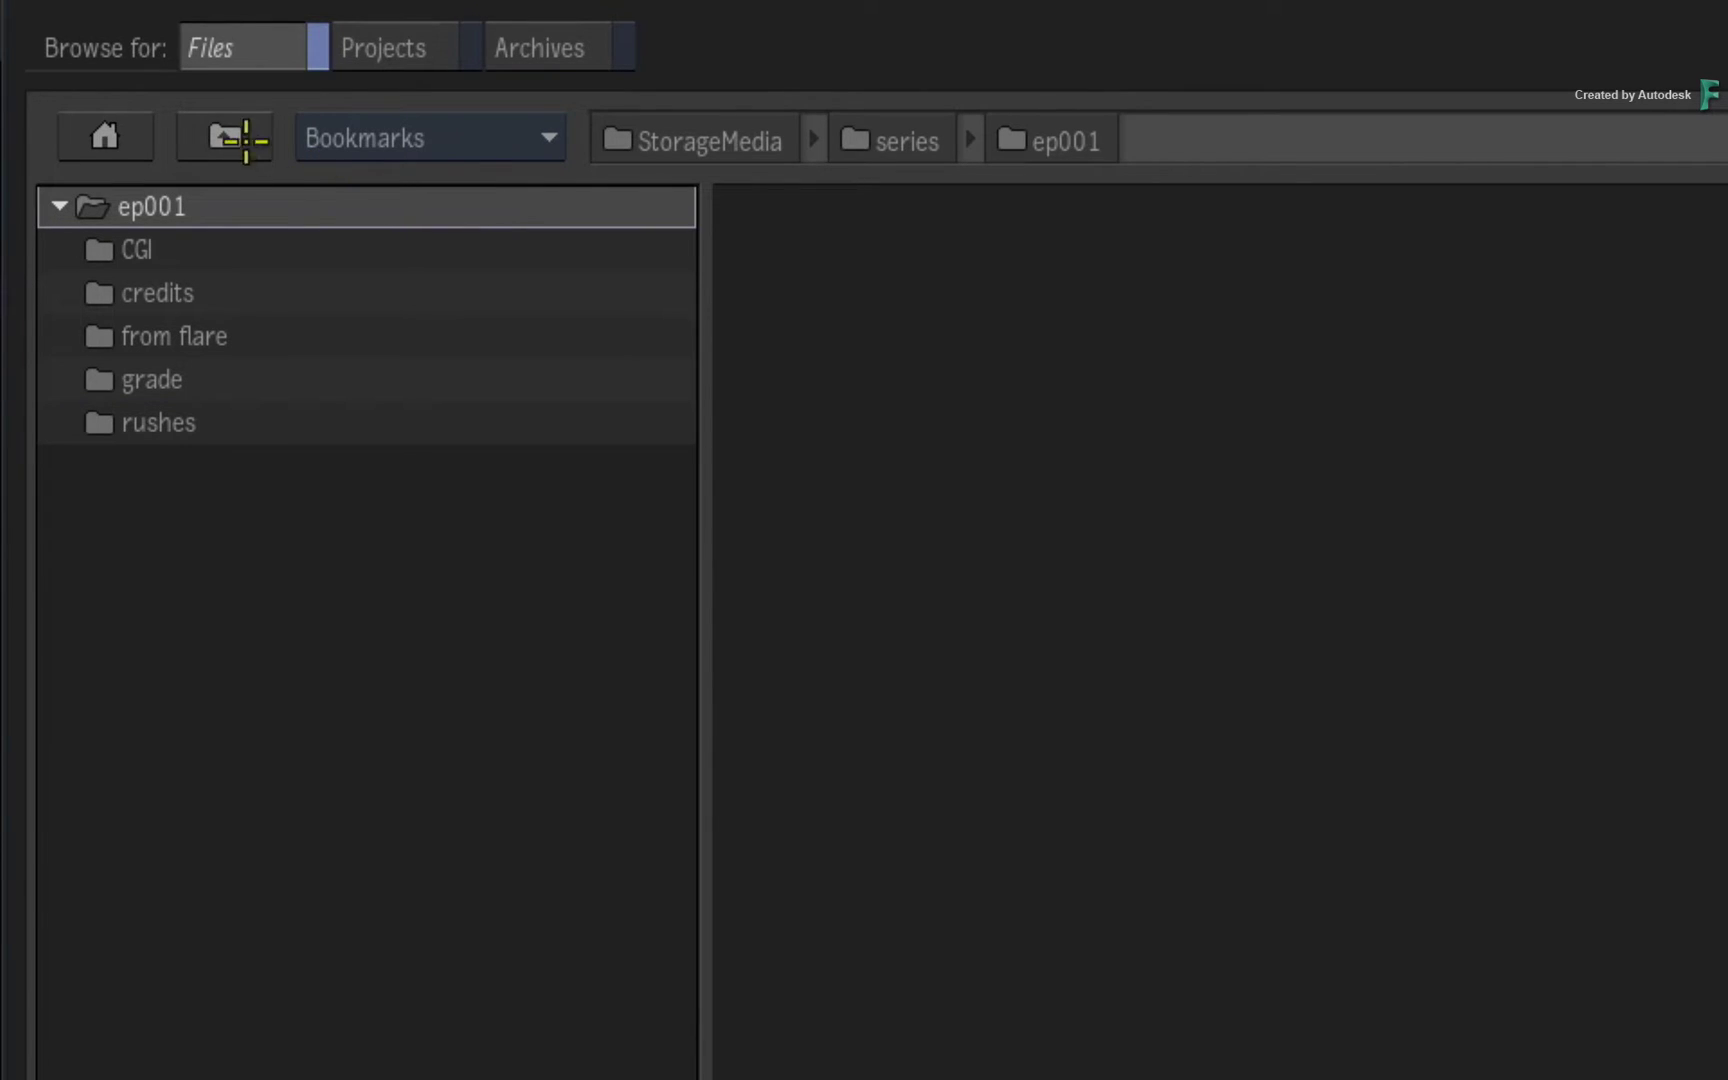
left_click(245, 140)
Reopen Manage Bookmarks and select the Series bookmarks CGI through rushes.
left_click(489, 134)
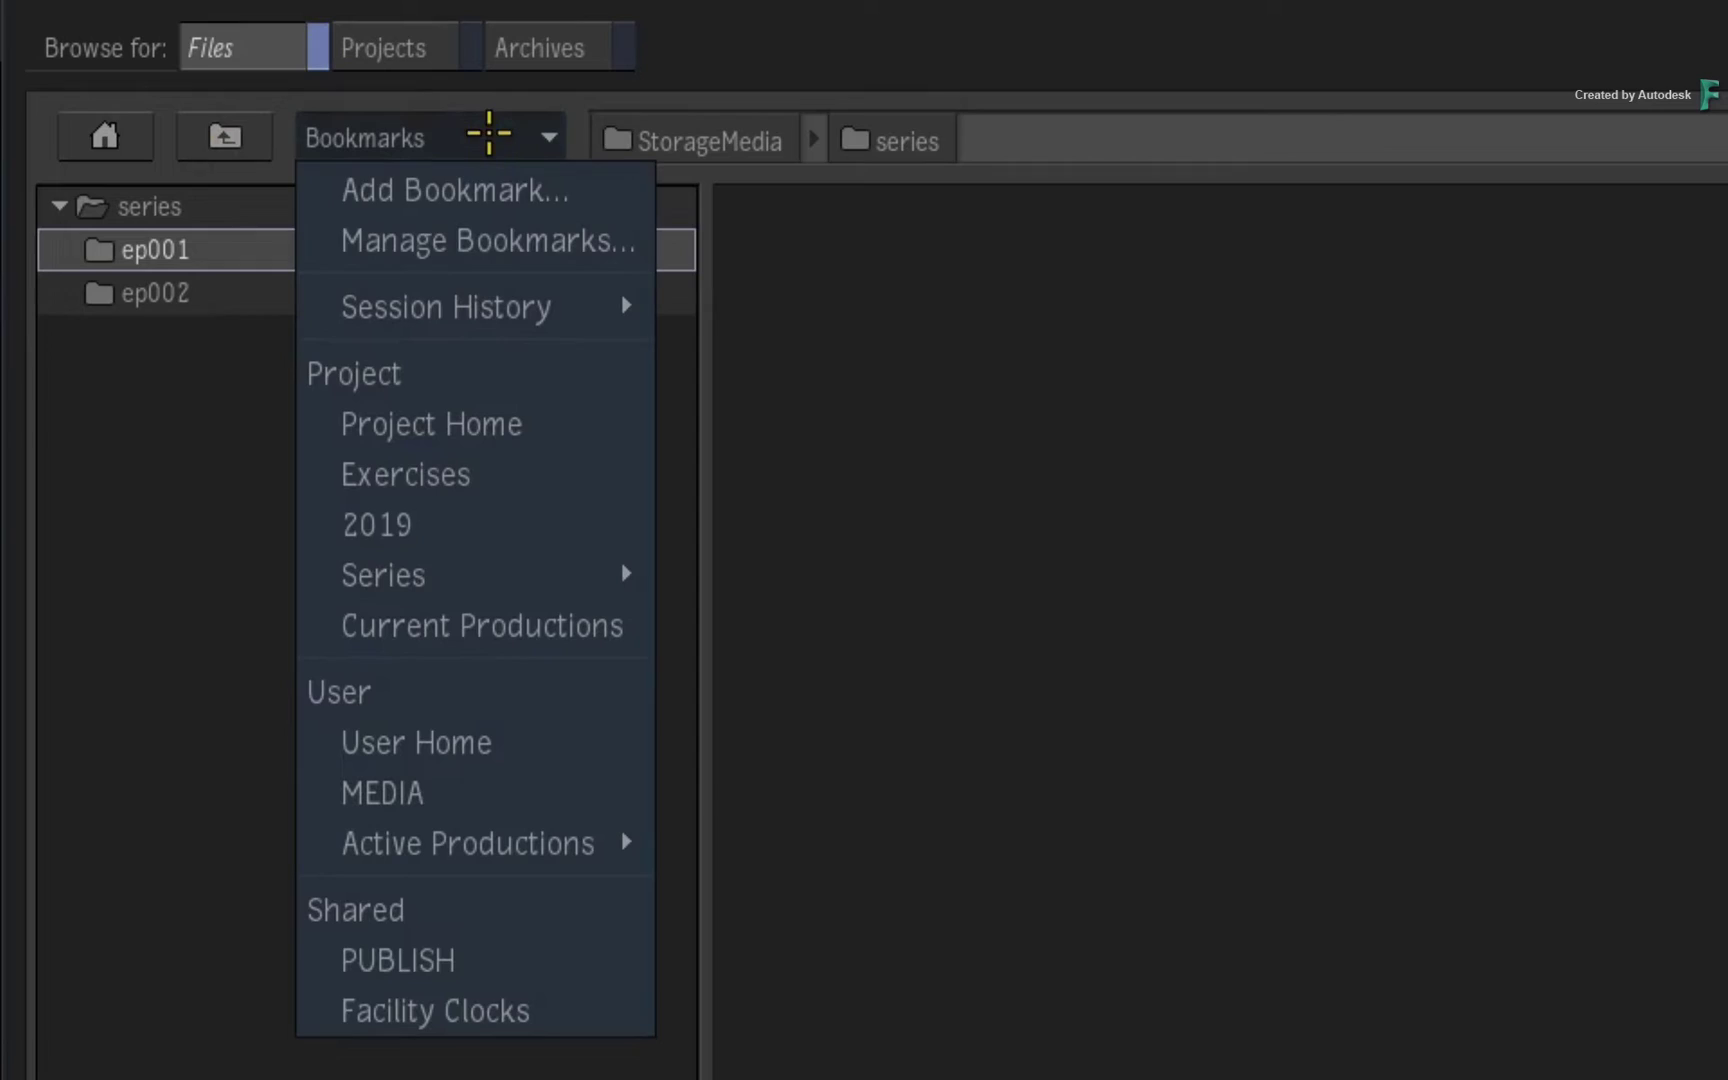
left_click(494, 240)
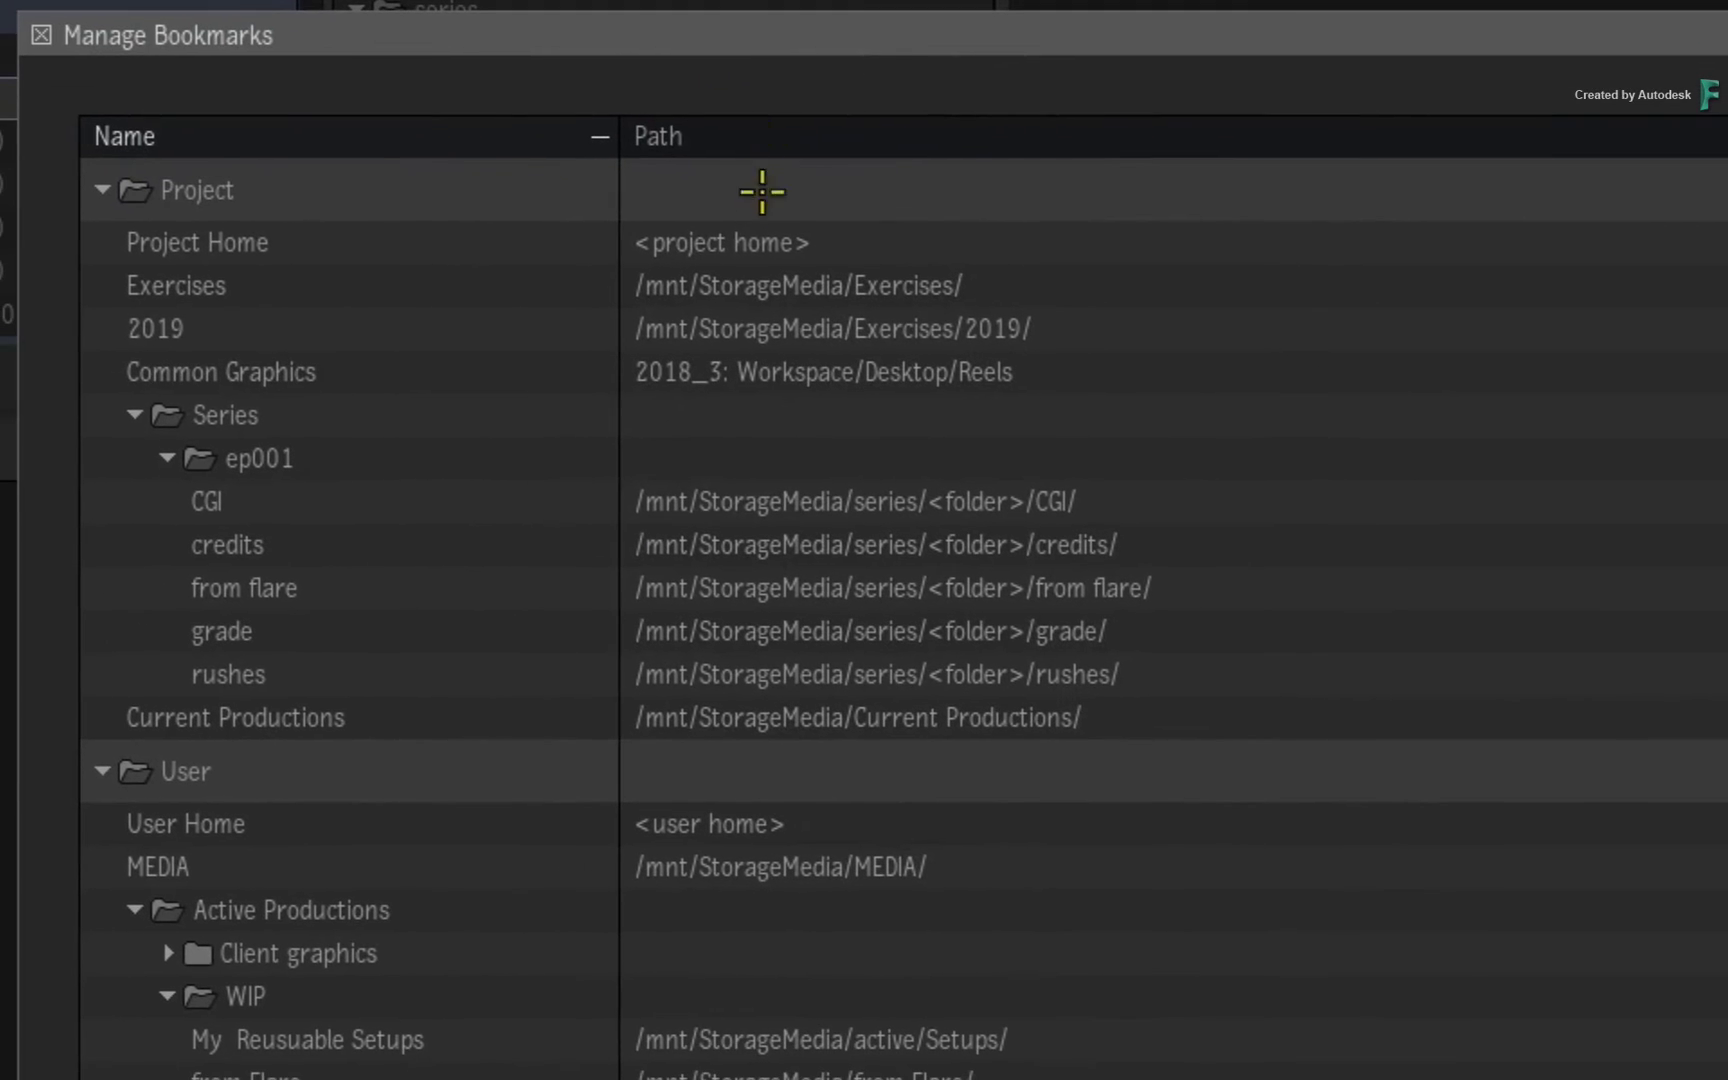
left_click(1190, 497)
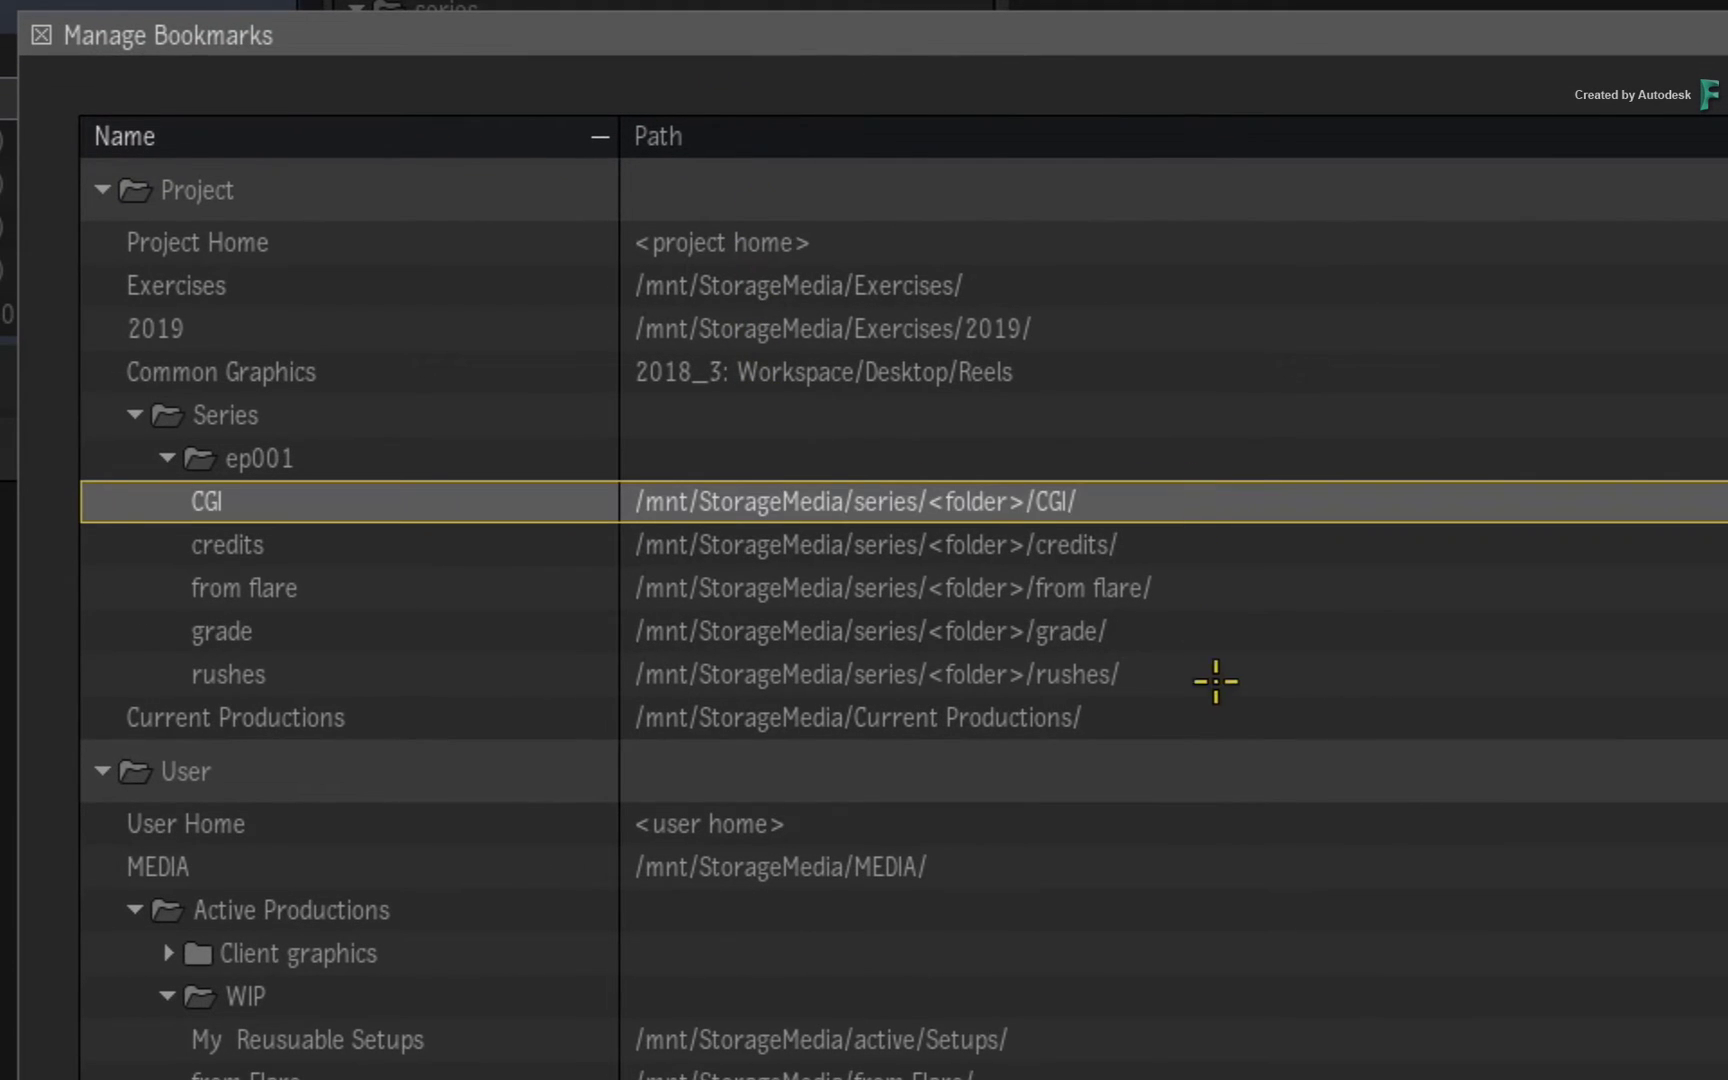
left_click(1218, 679, "shift")
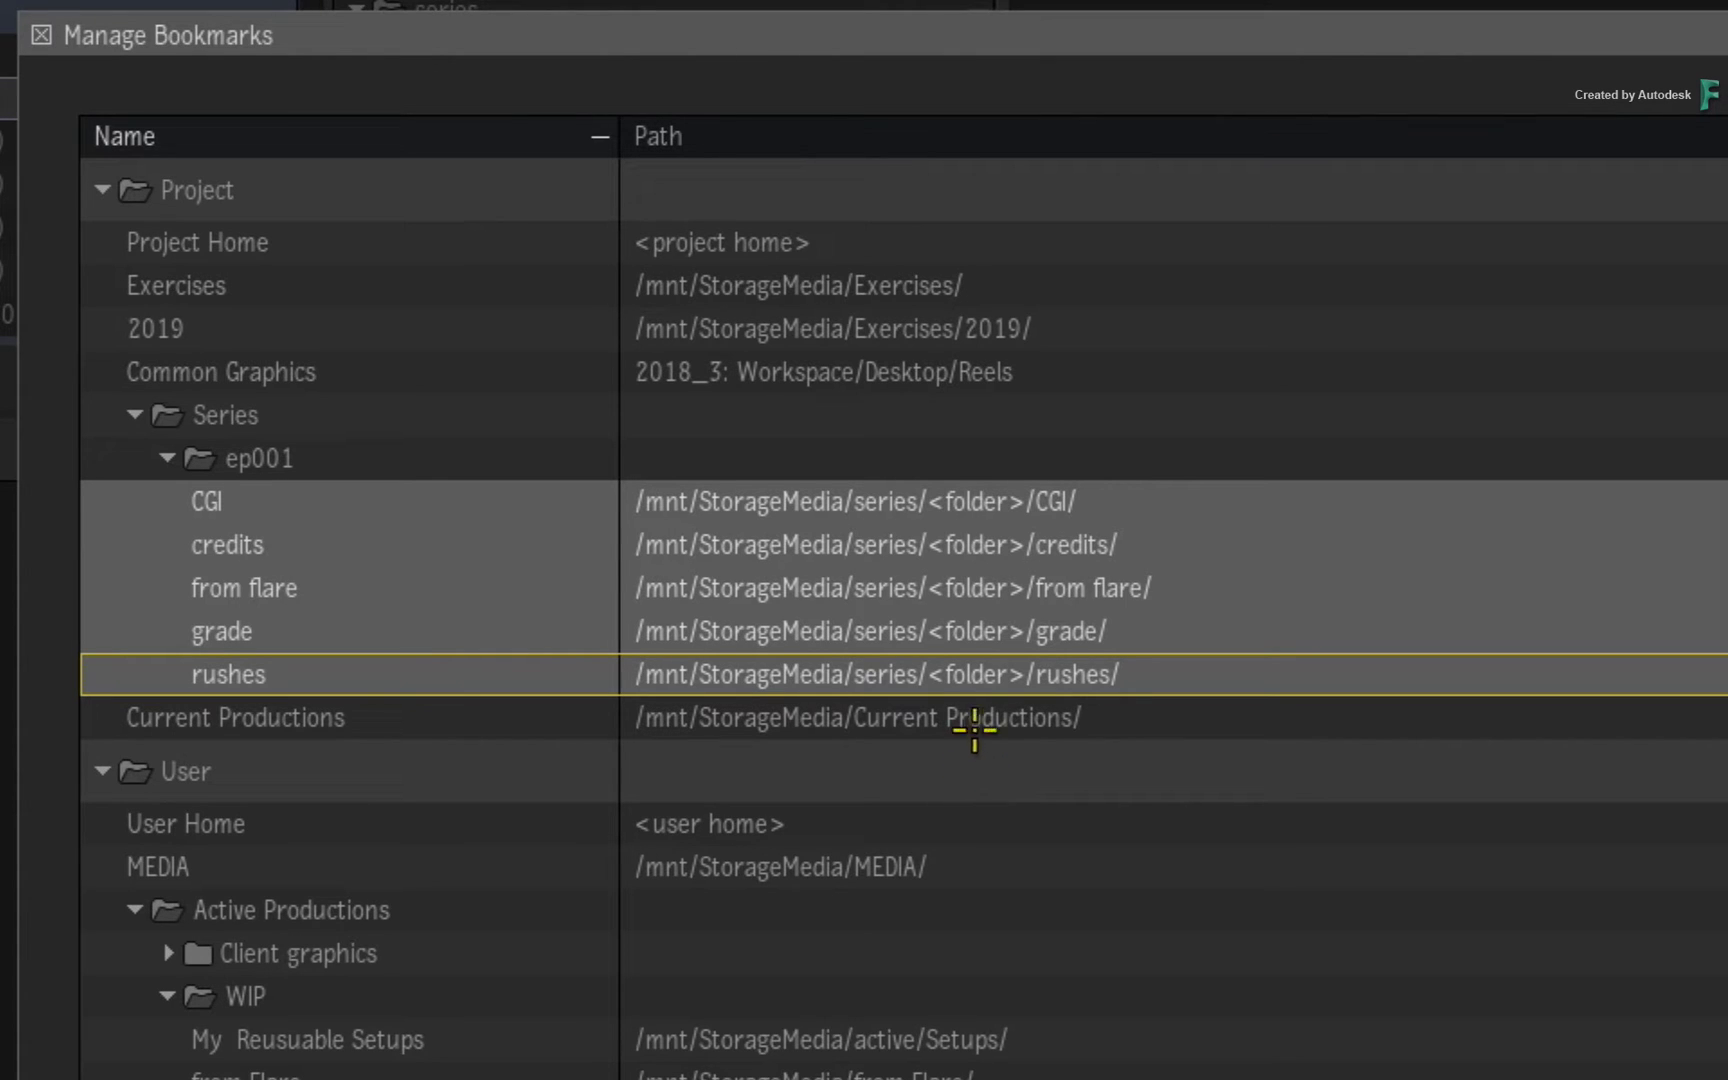
Rename the ep001 bookmark folder to ep002.
left_click(337, 453)
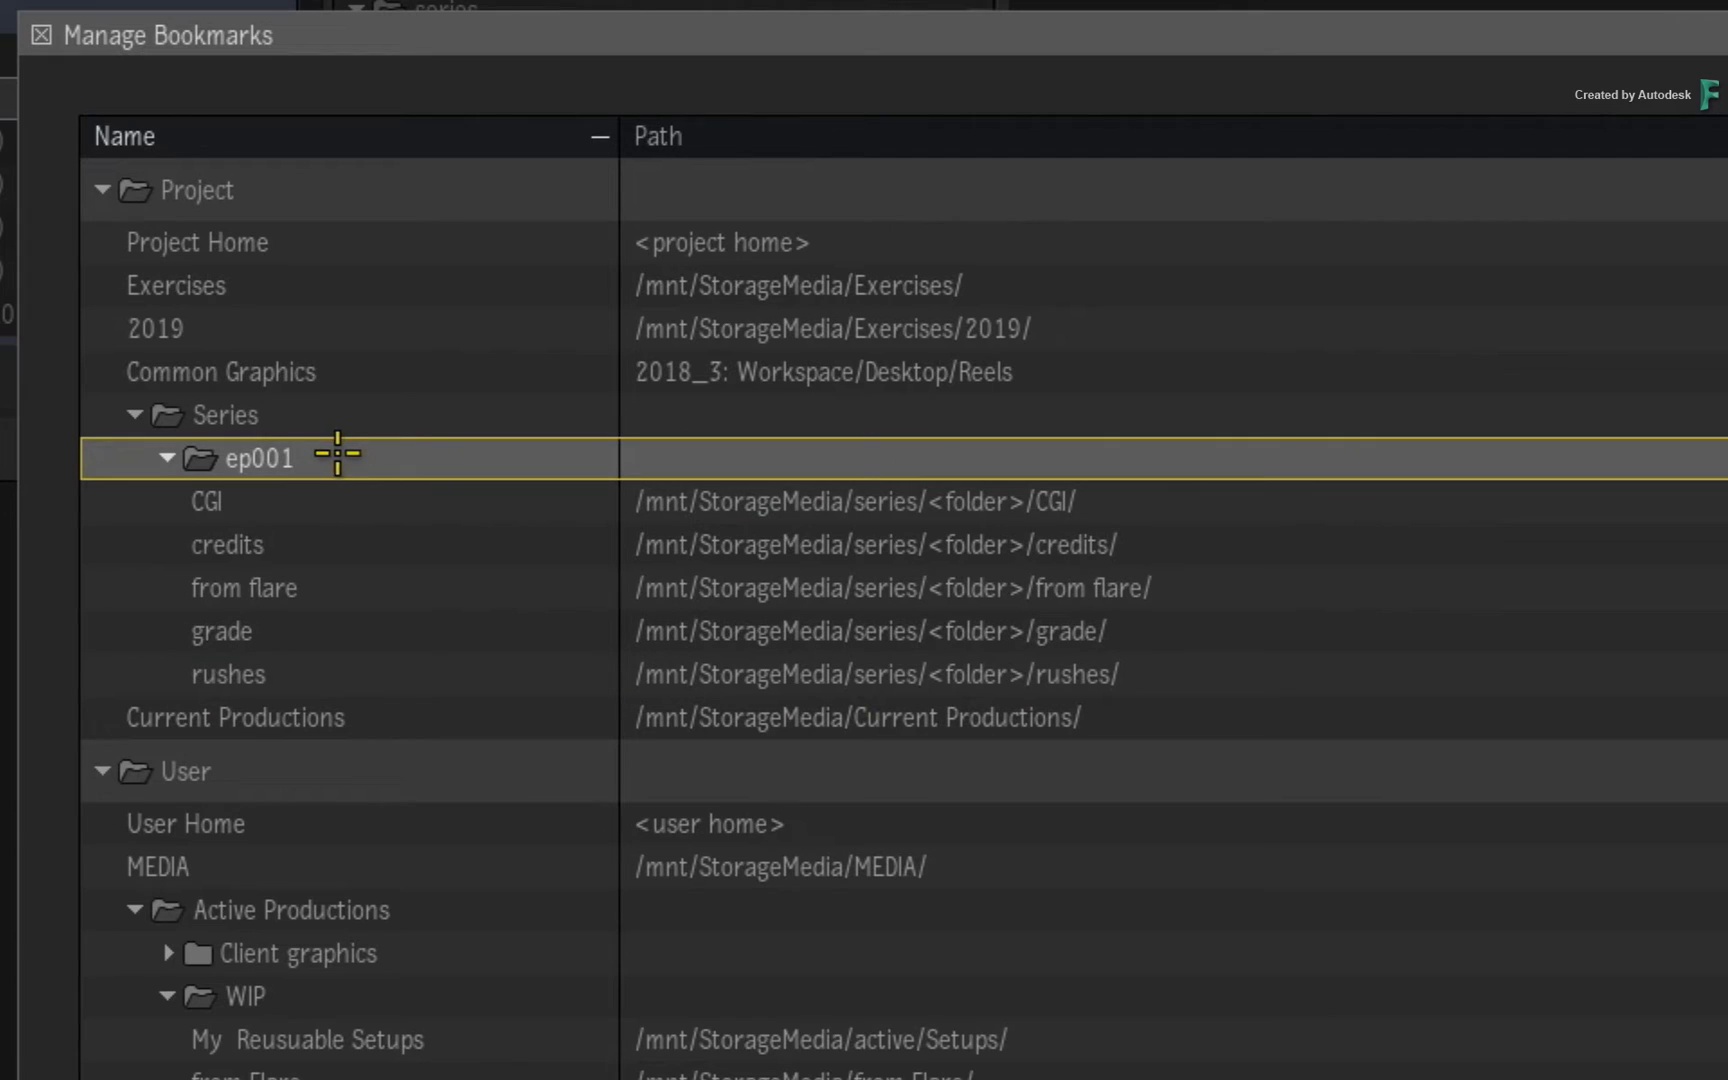
double_click(278, 458)
left_click(335, 461)
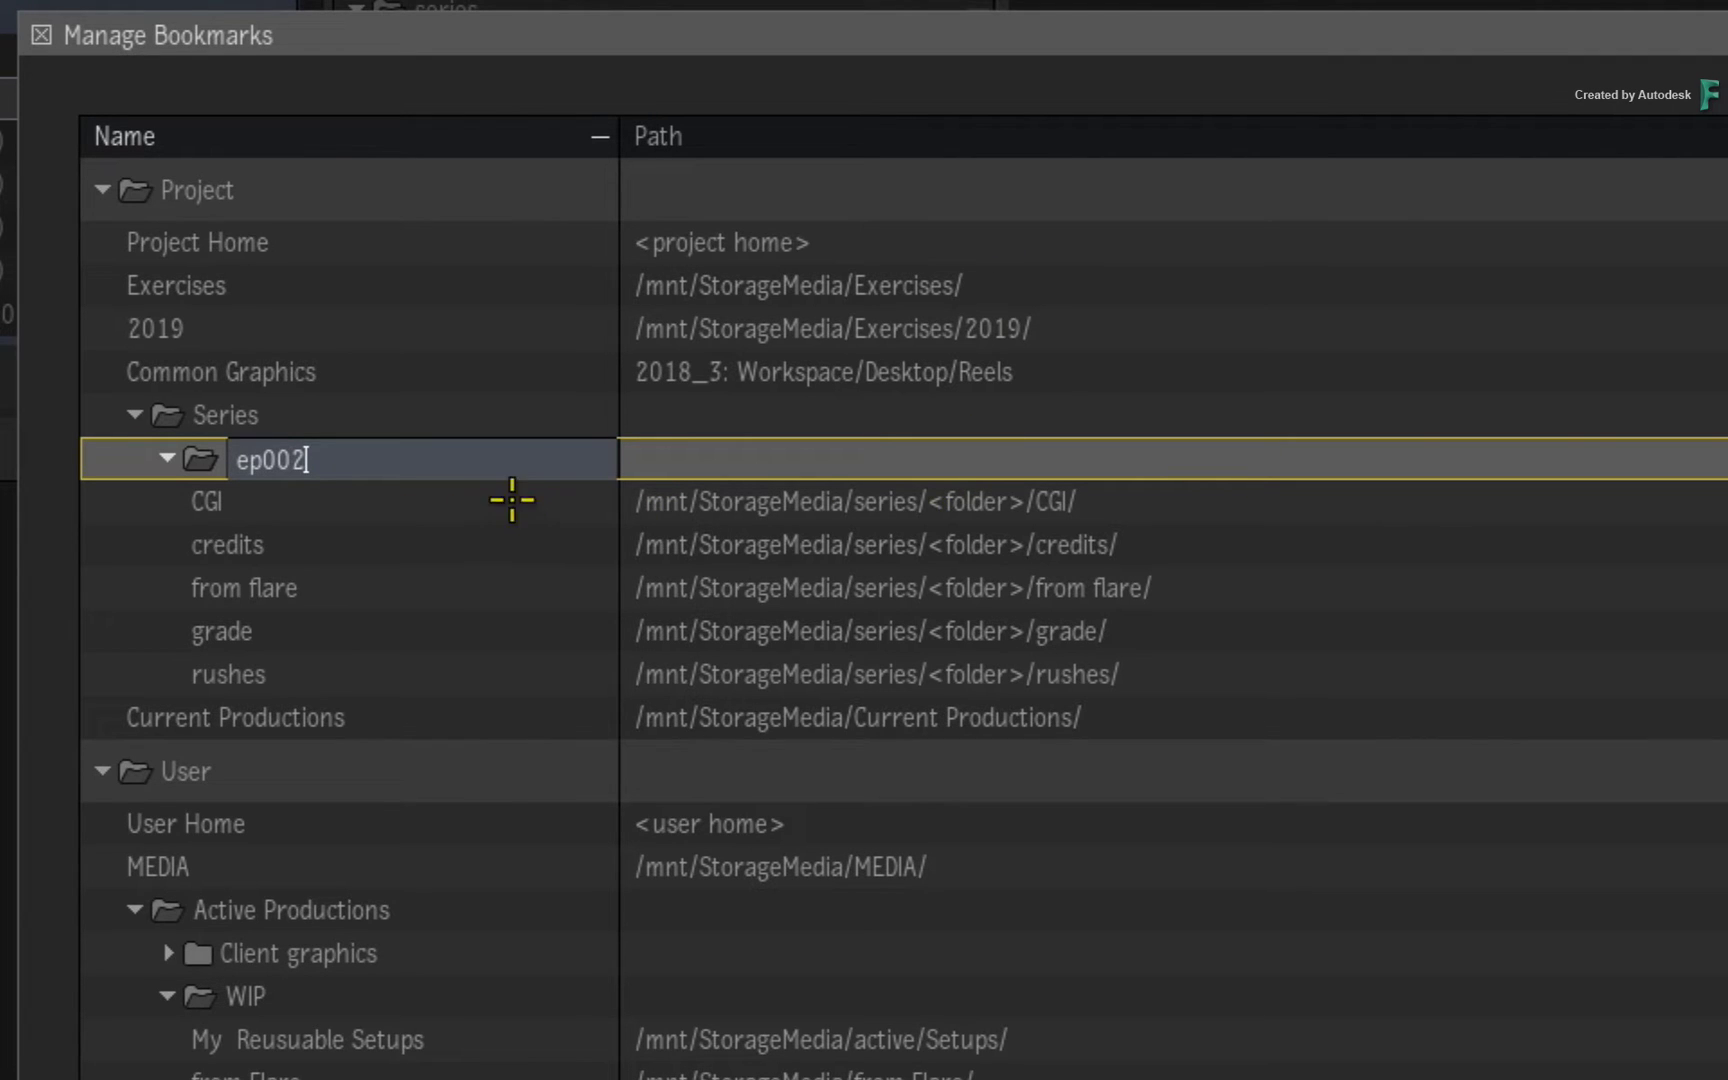
key("Return")
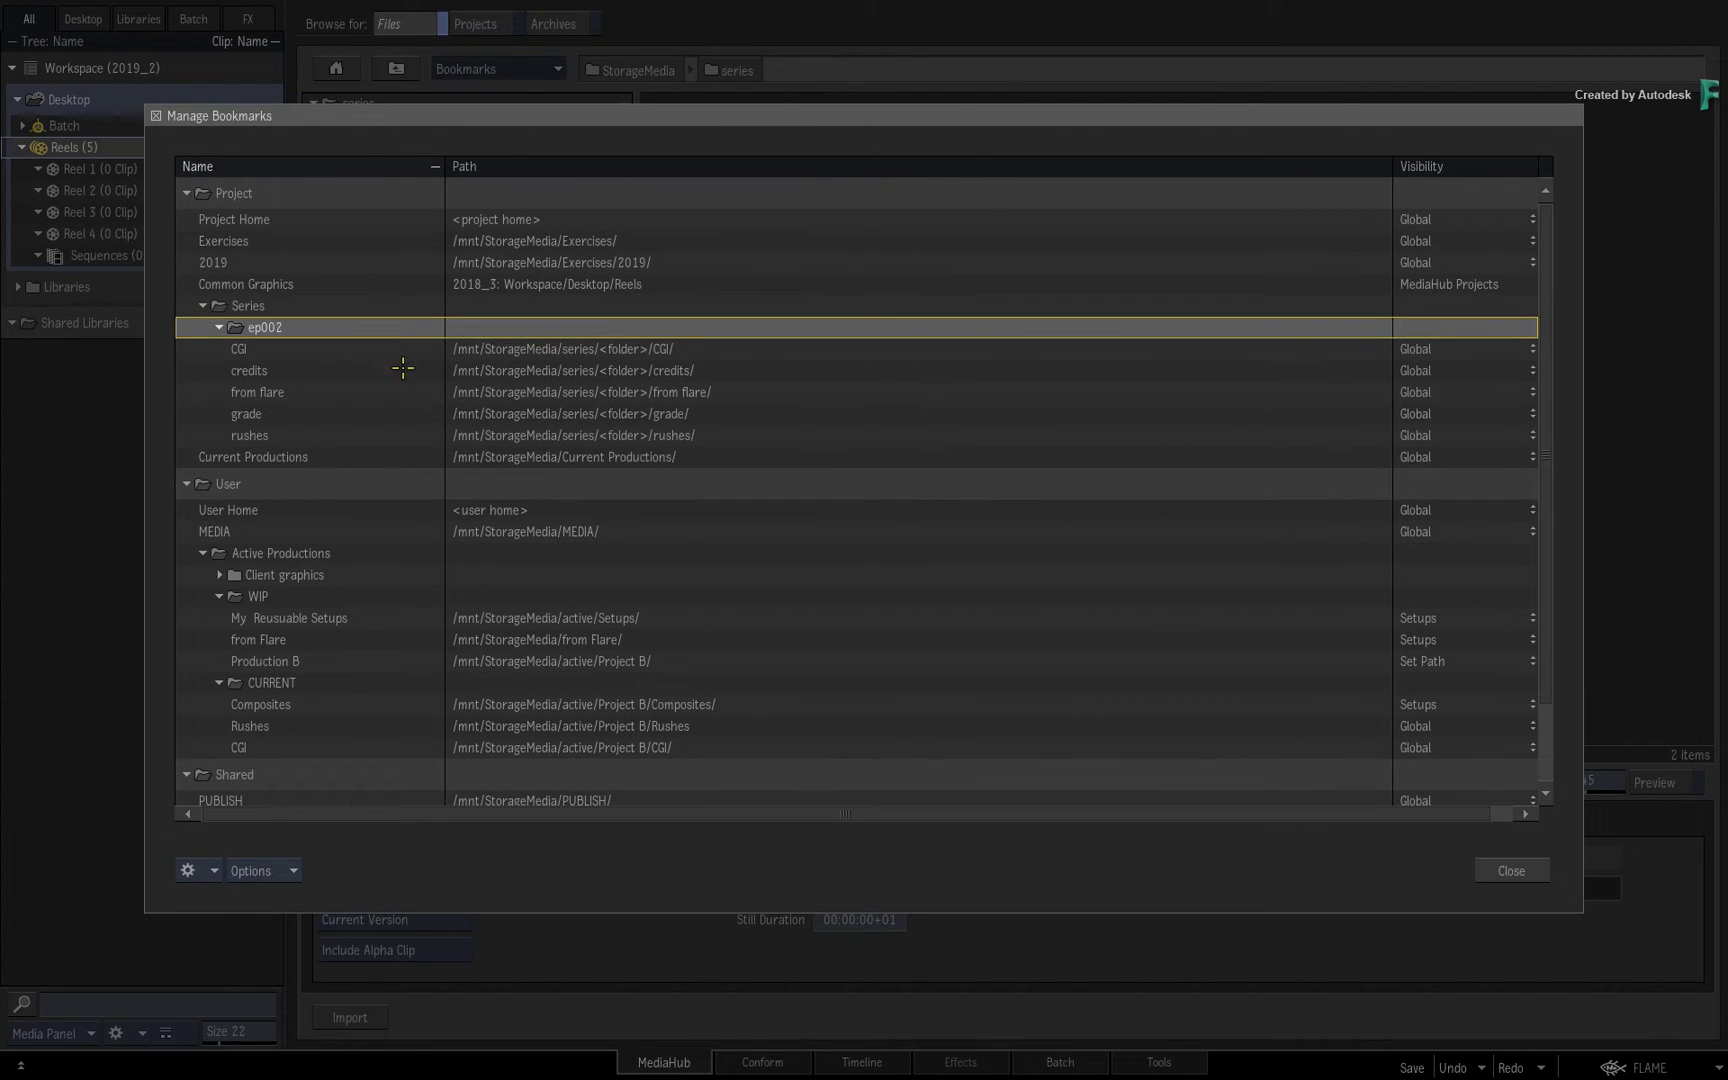
Close the bookmark manager and jump to Series > ep002 > rushes, showing its 35 clips.
left_click(1508, 872)
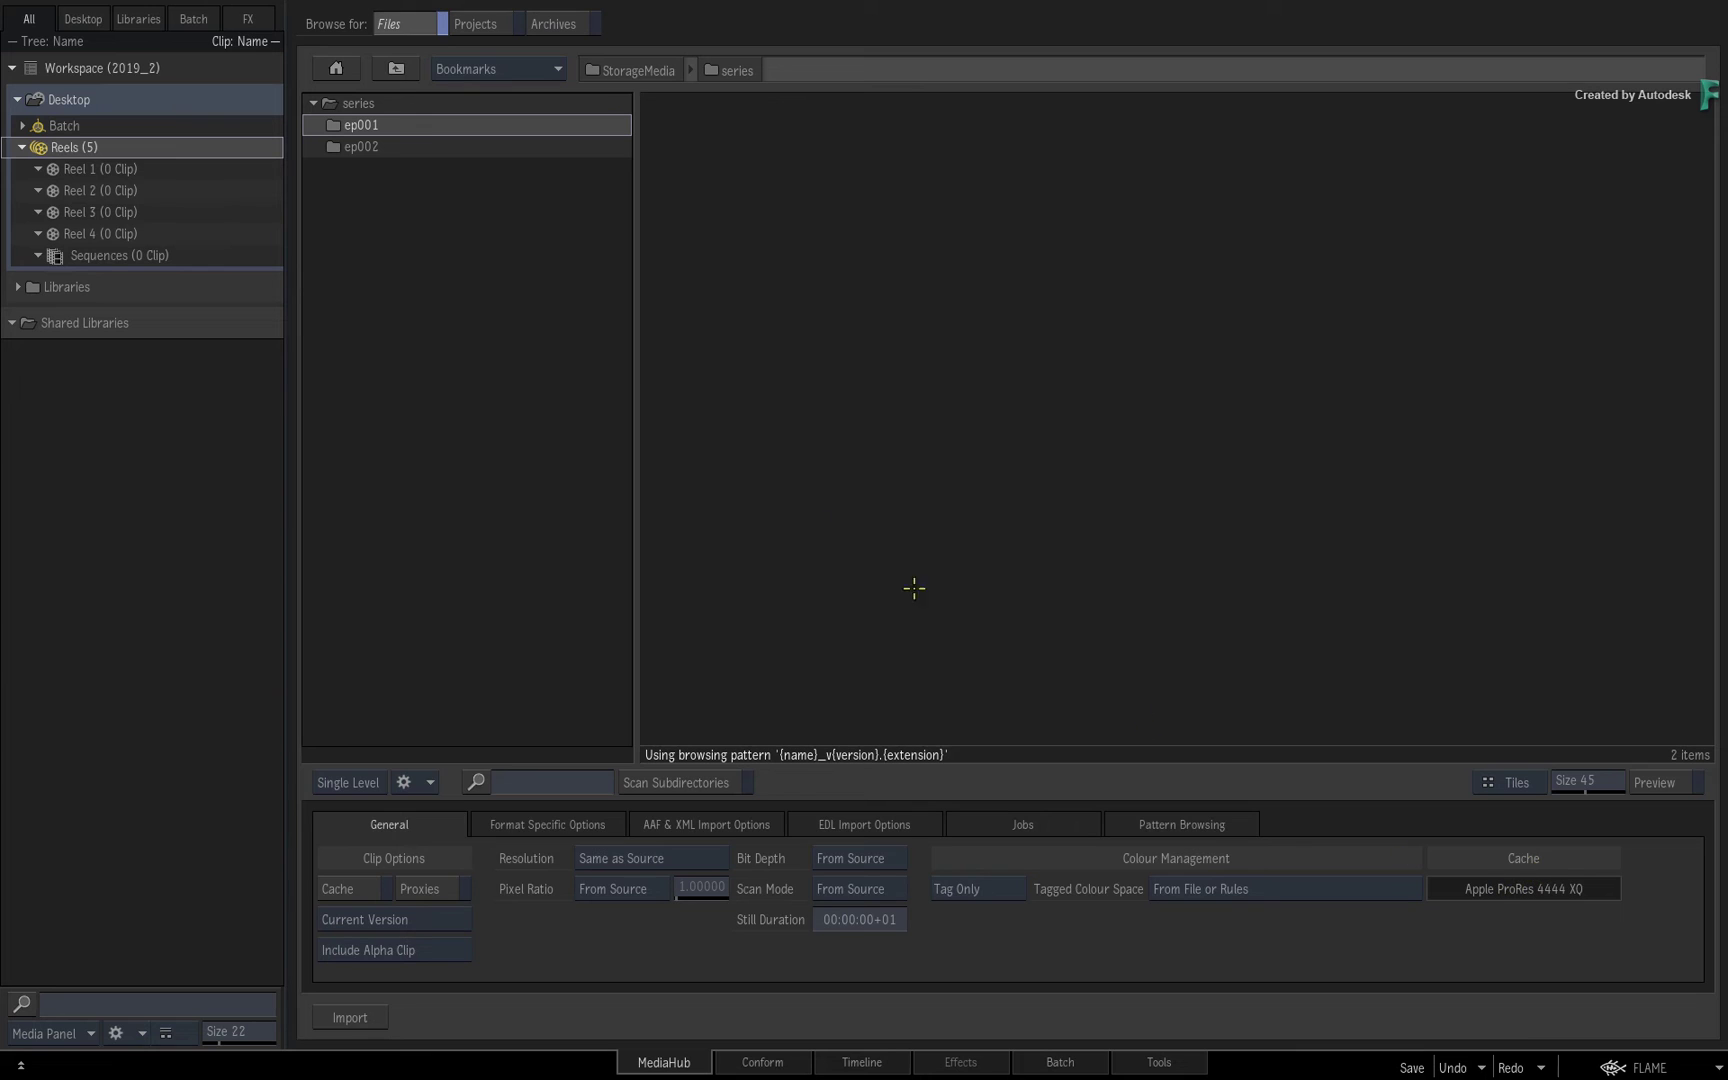
left_click(540, 68)
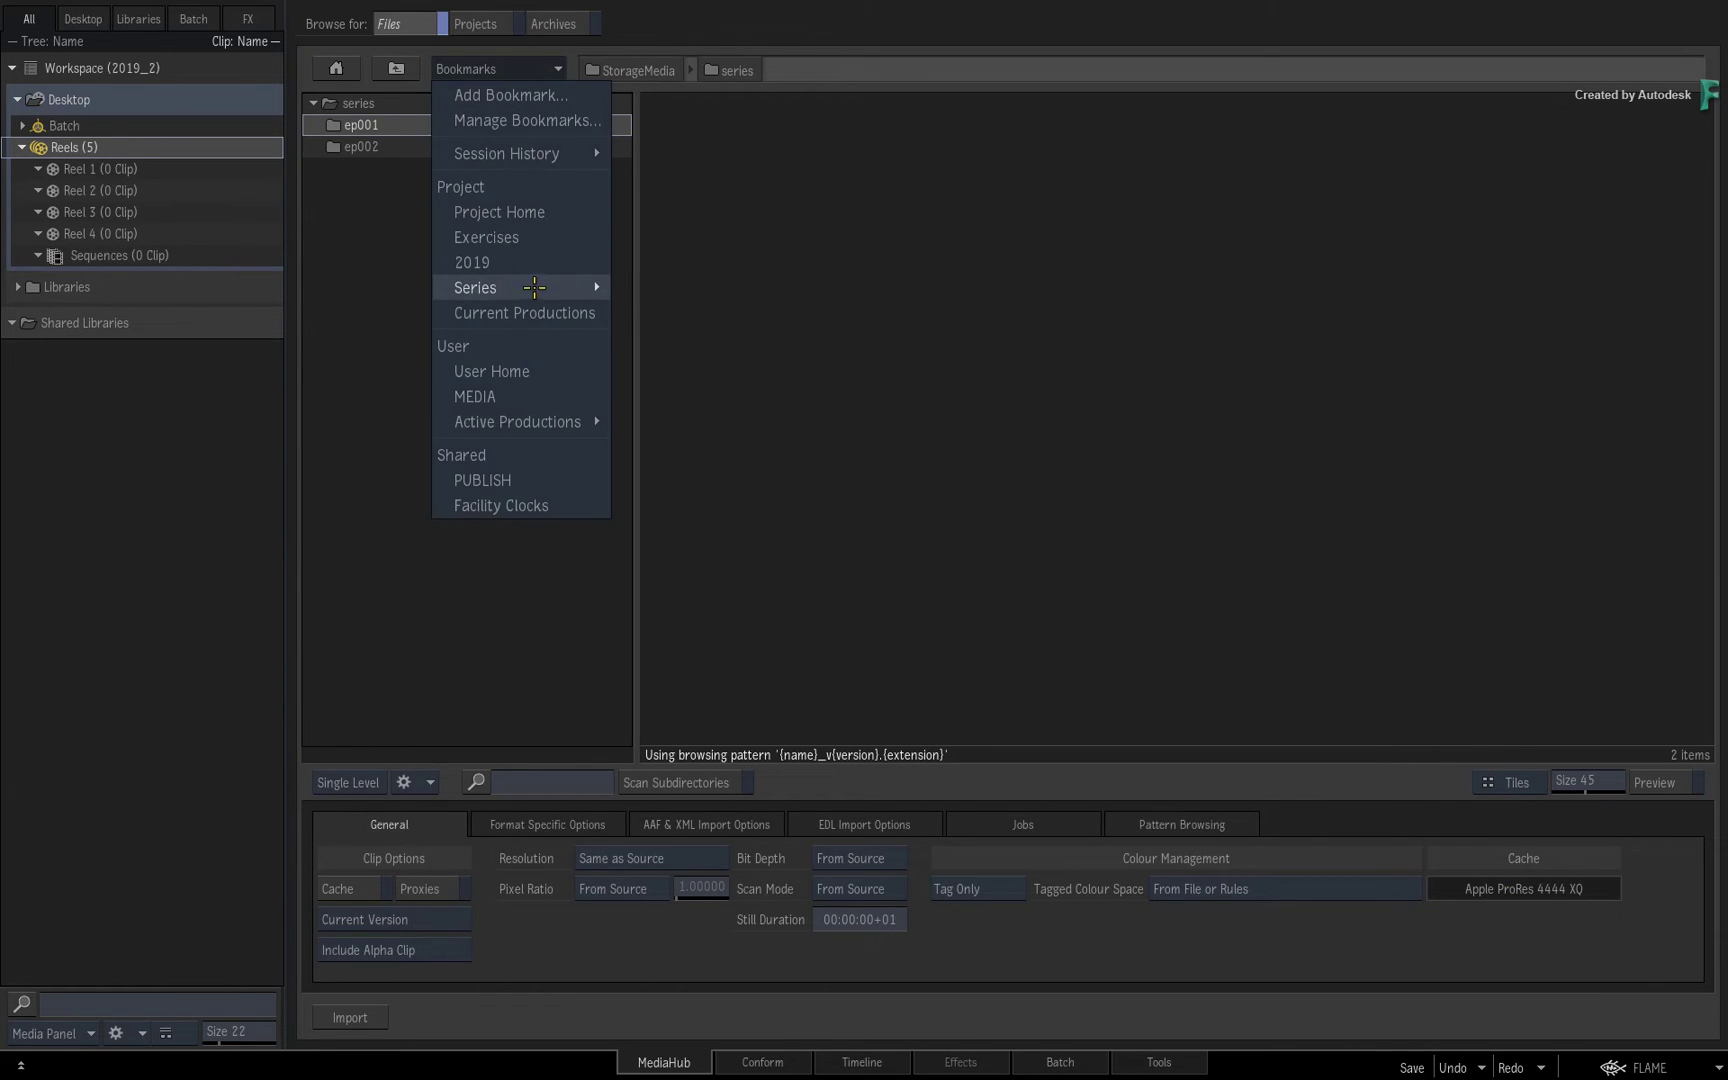
mouse_move(540, 287)
mouse_move(655, 289)
left_click(740, 391)
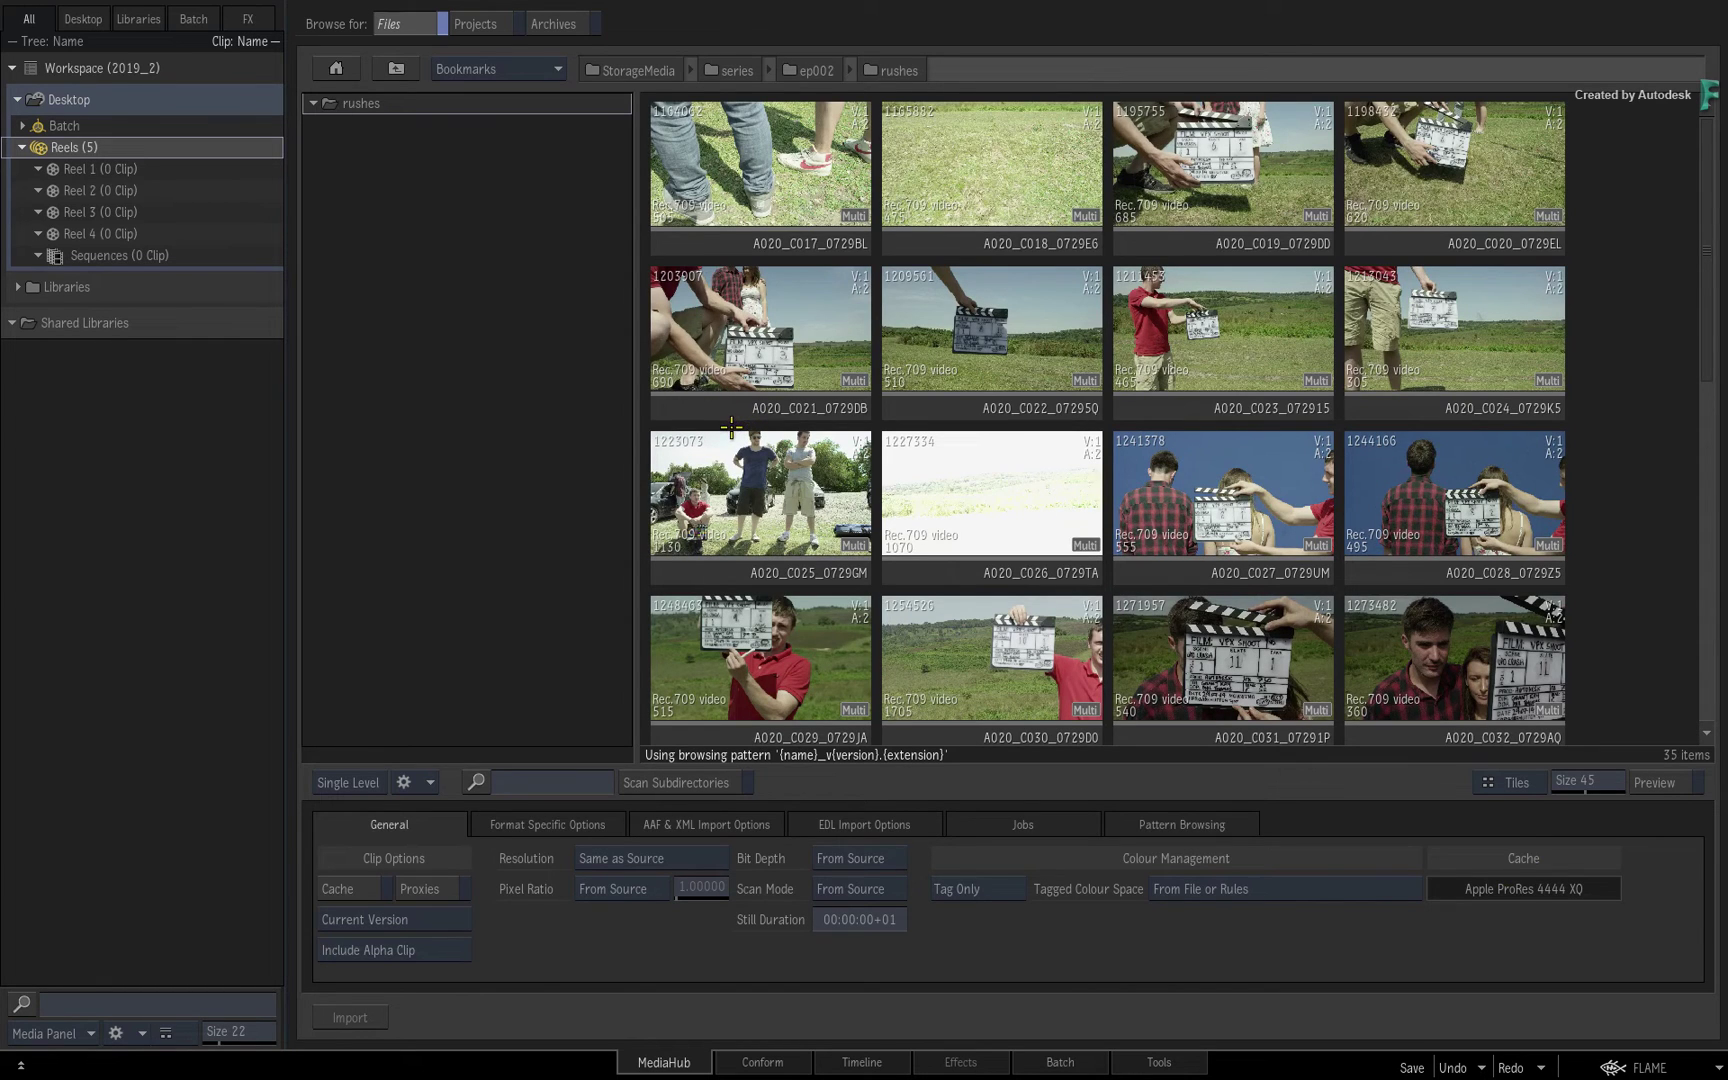
left_click(514, 62)
In Manage Bookmarks, select ep002's five bookmarks, CGI through rushes.
left_click(526, 116)
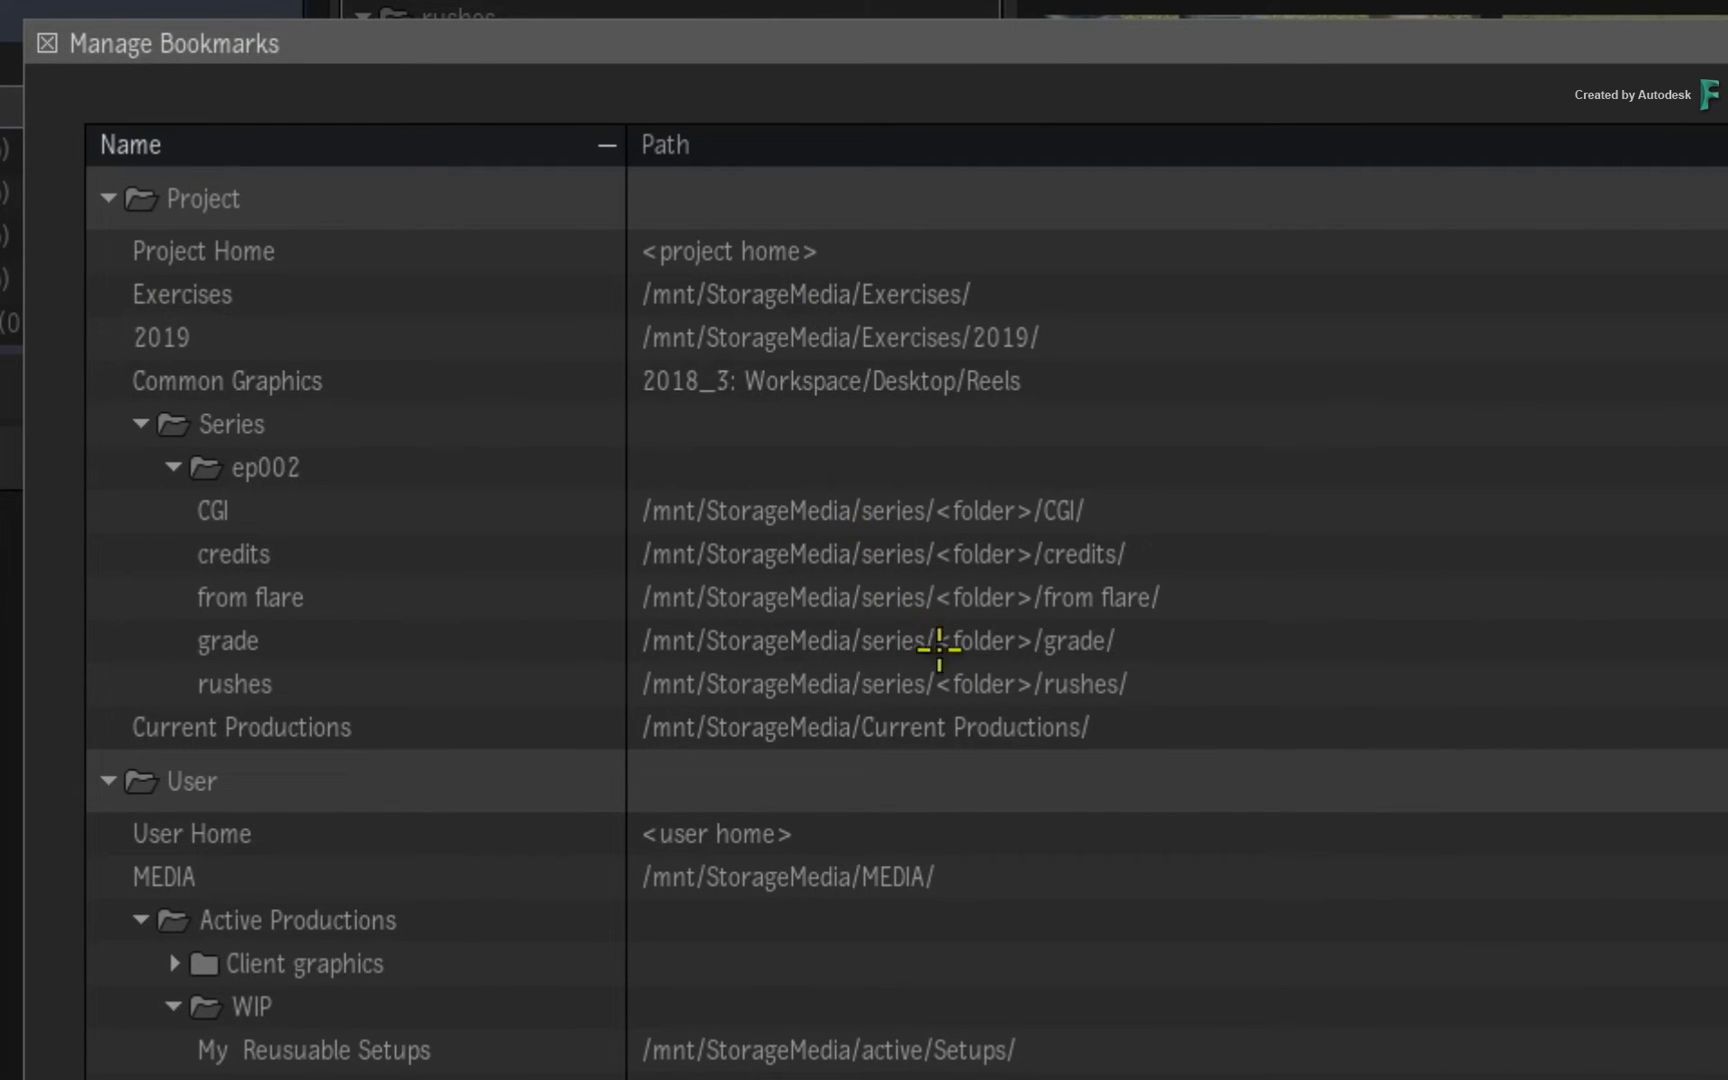
left_click(1200, 505)
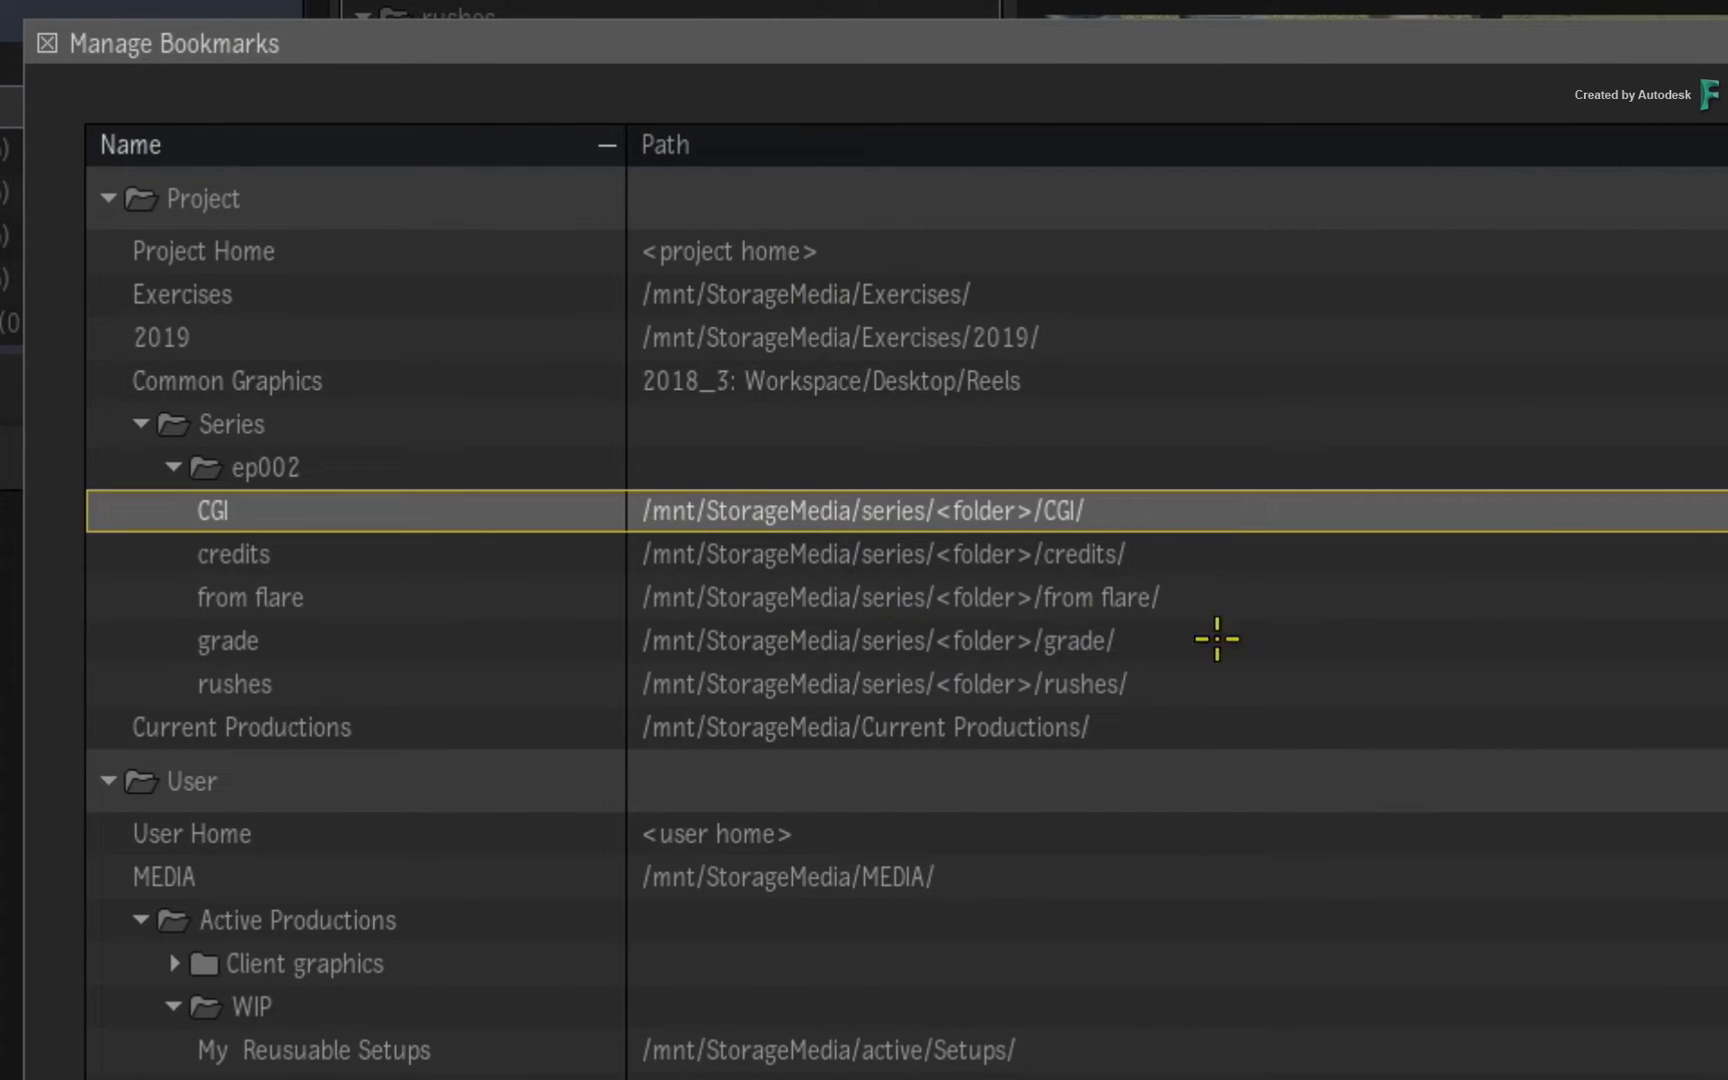
left_click(1244, 681, "shift")
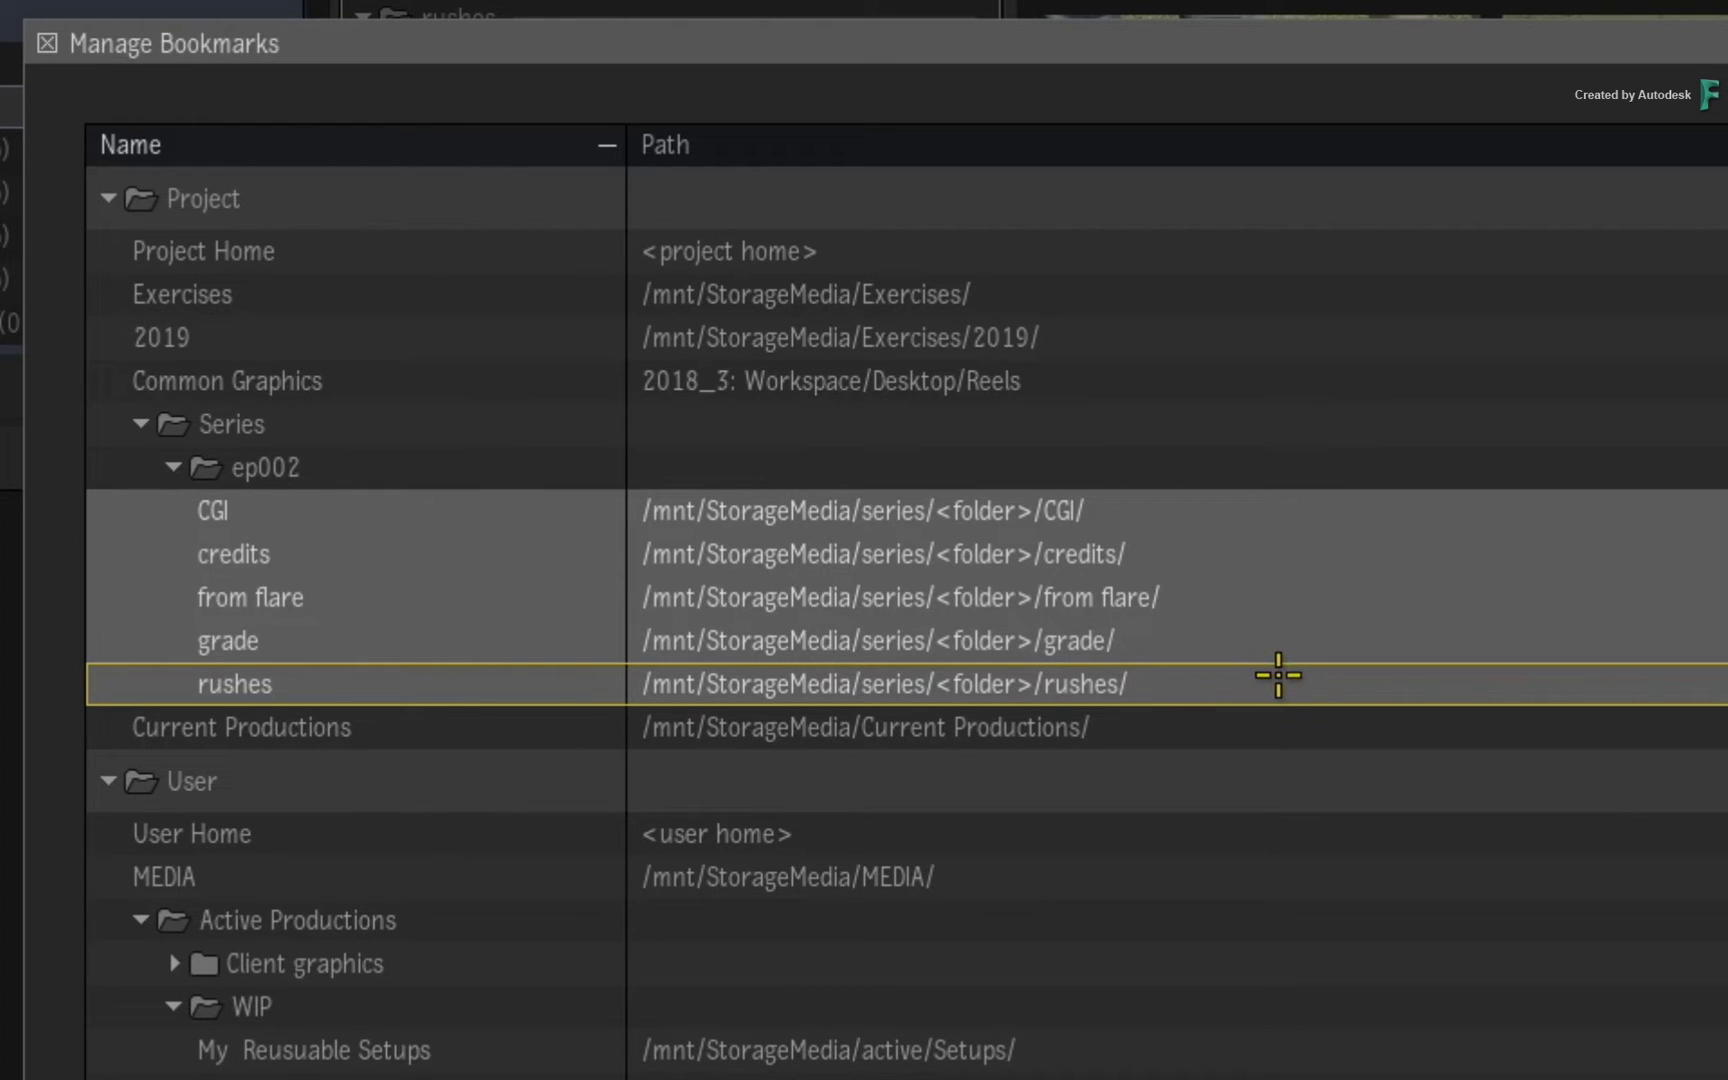
left_click(372, 466)
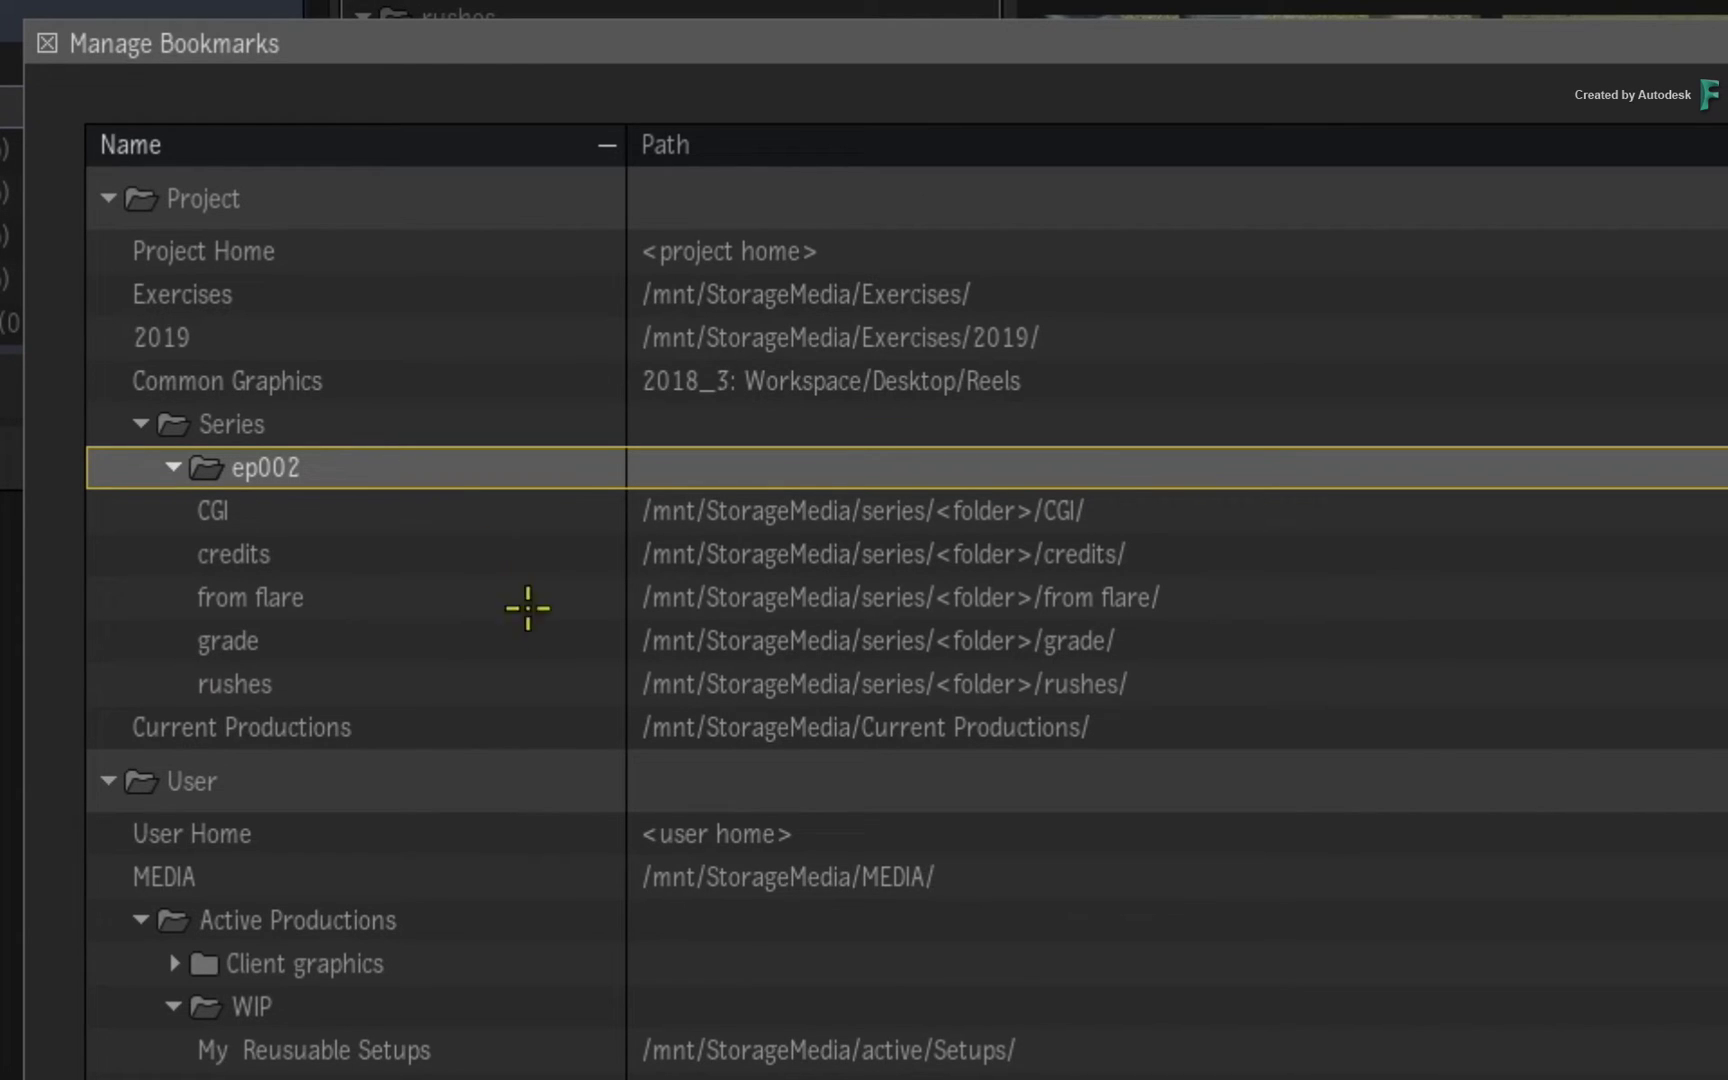
left_click(492, 682)
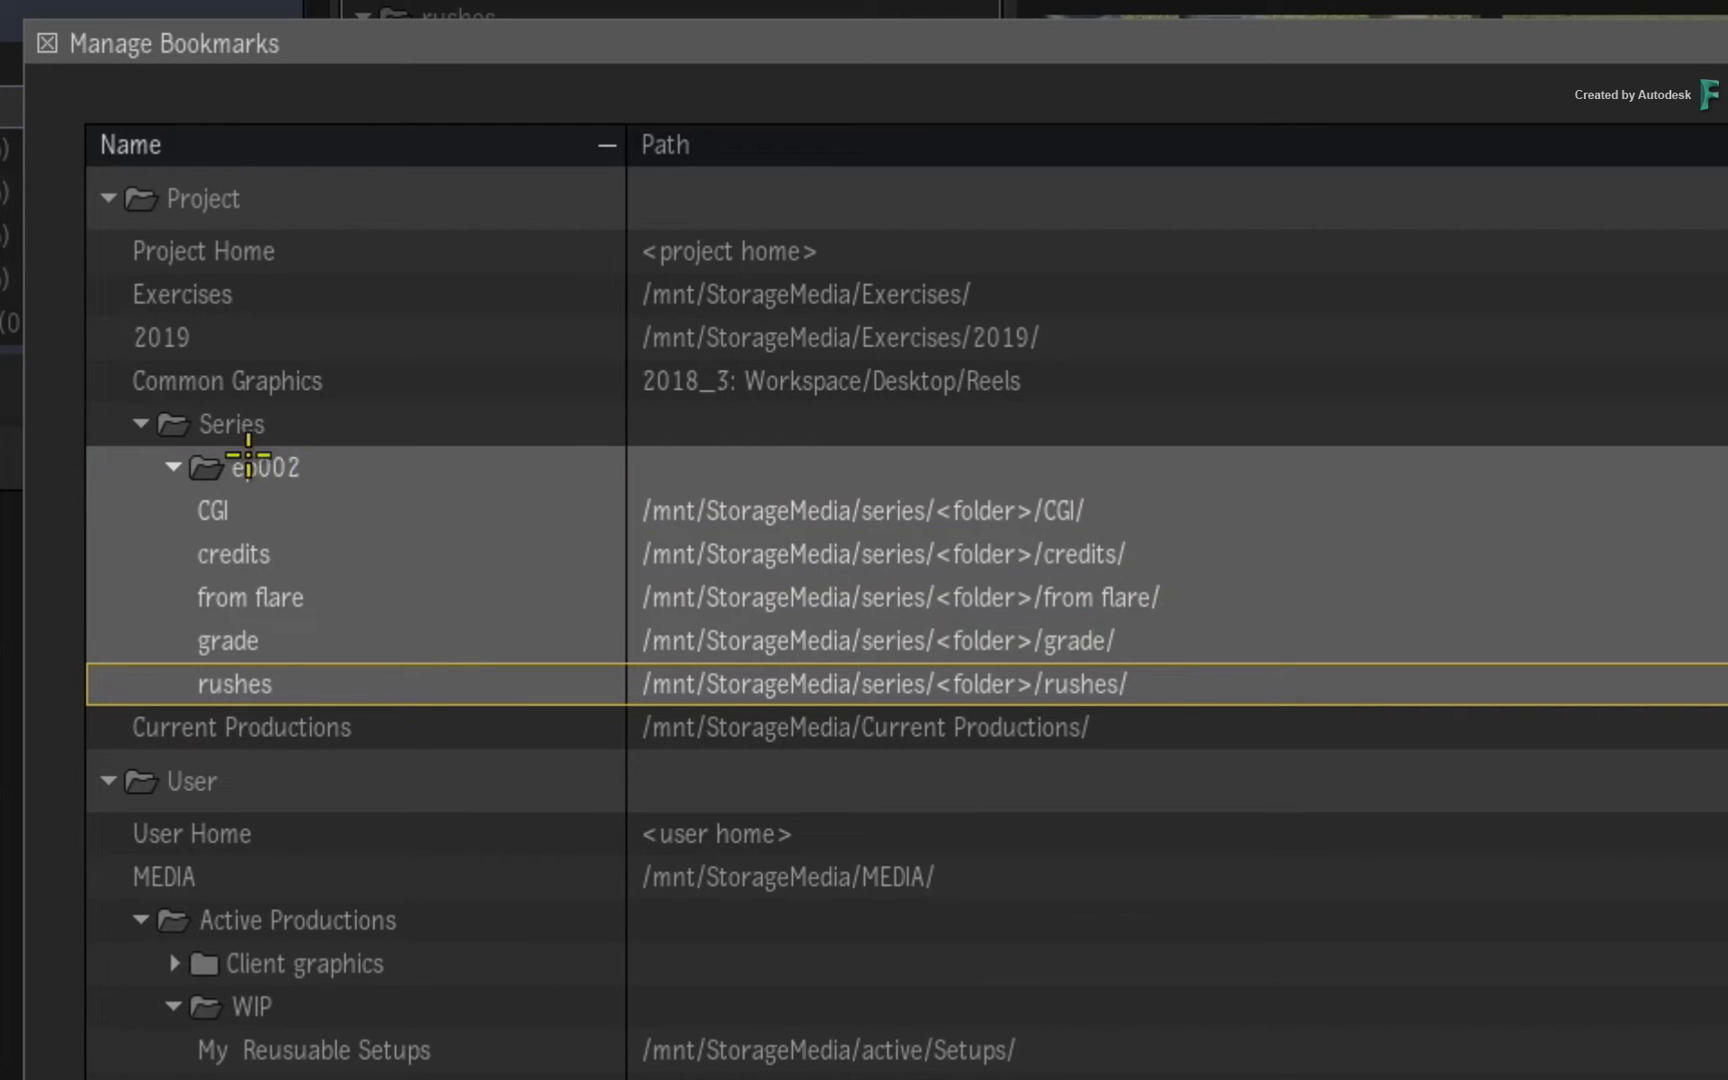
left_click(401, 464)
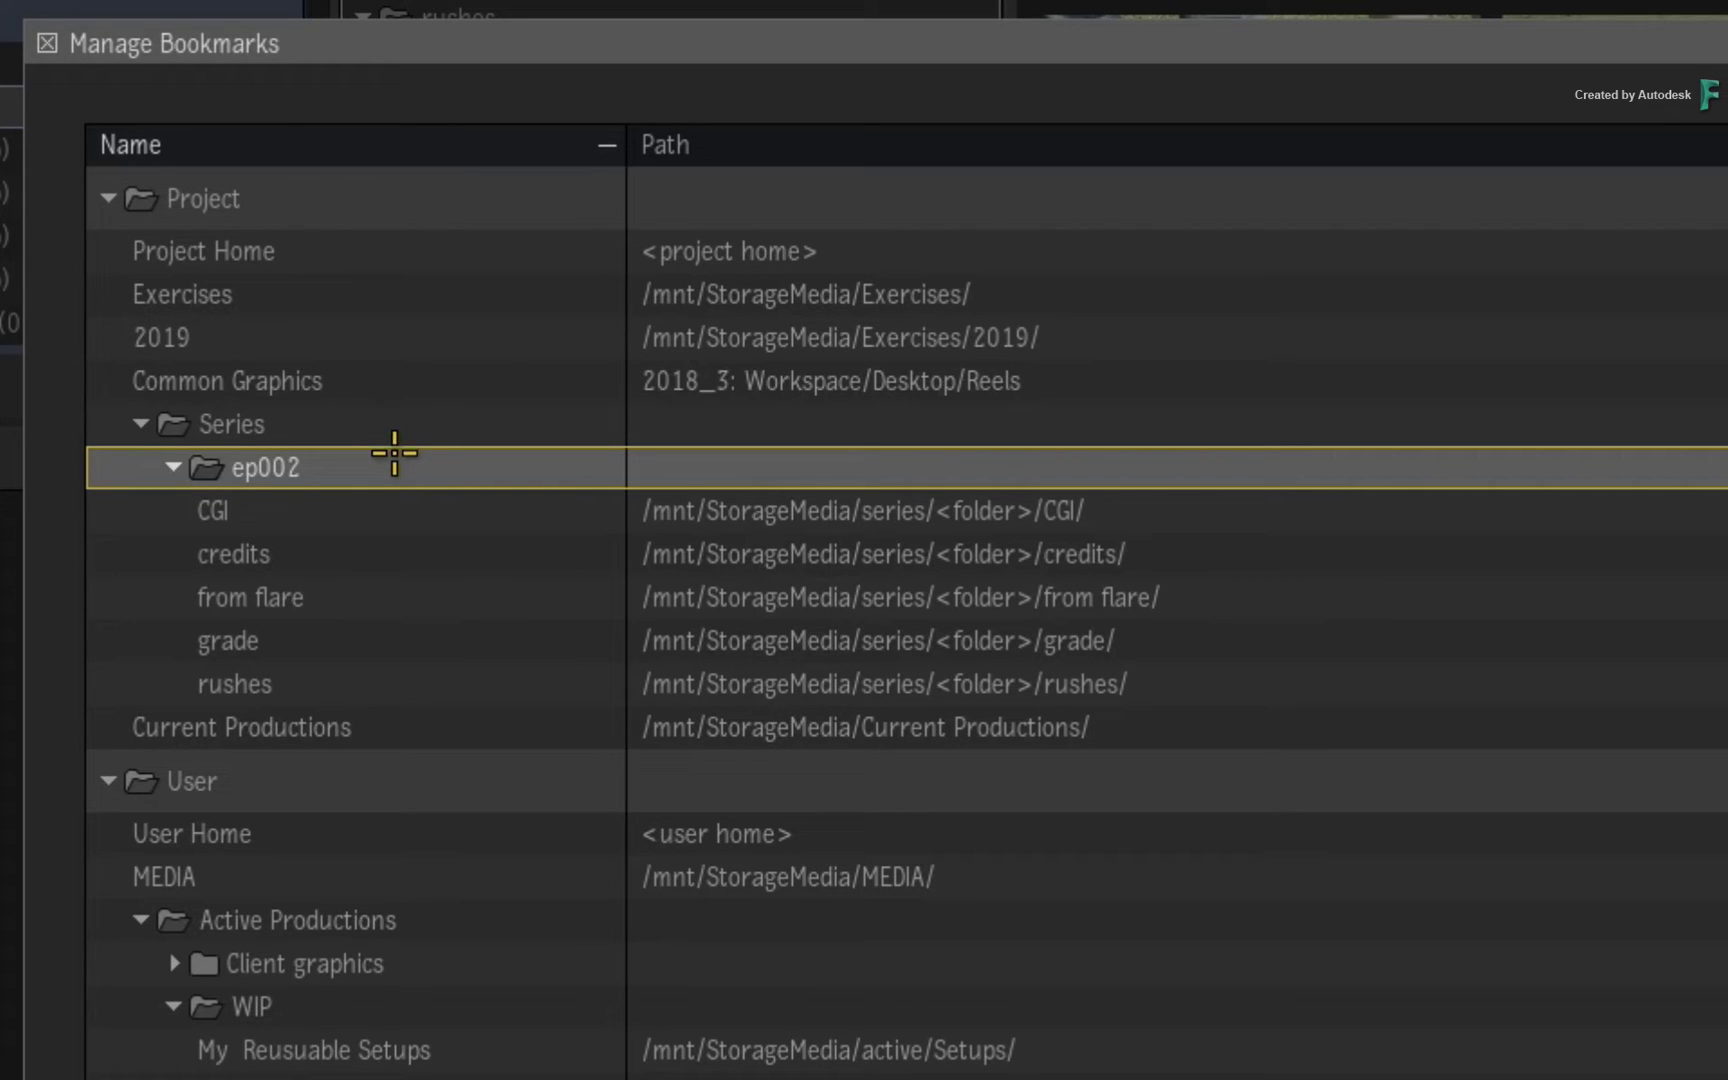
left_click(990, 511)
left_click(1107, 685, "shift")
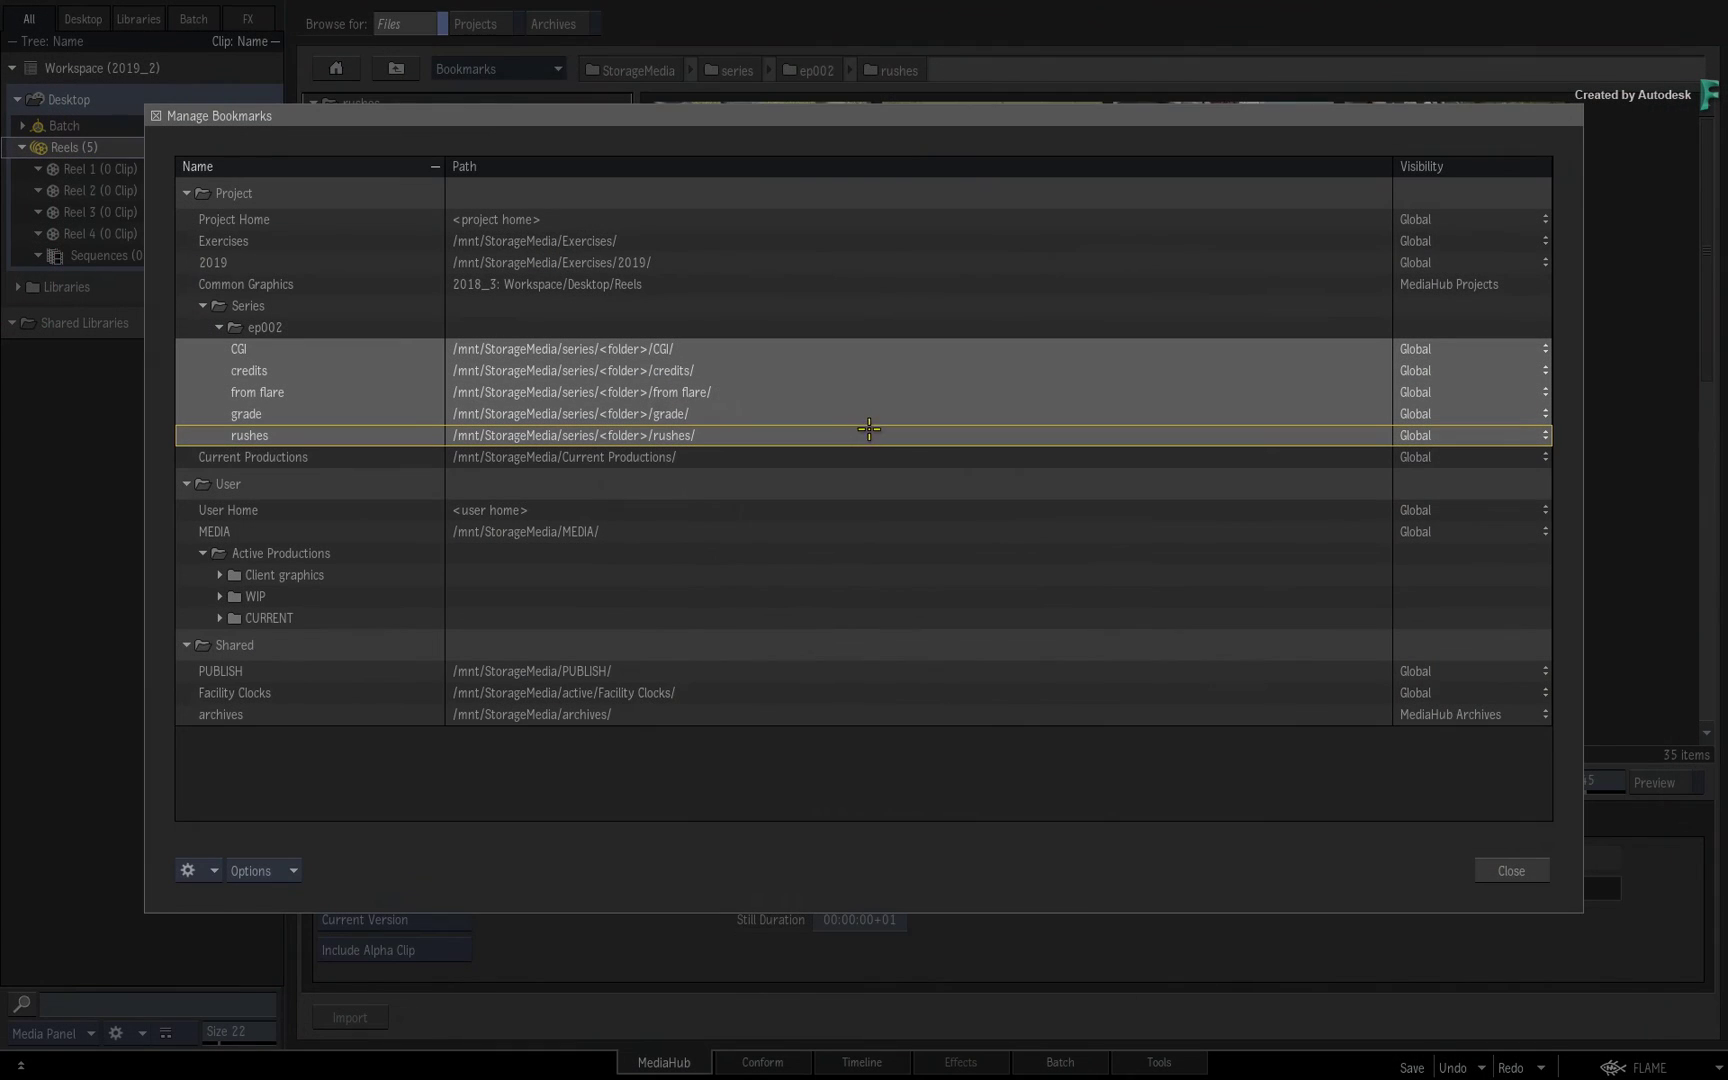
Close Manage Bookmarks and start a bookmarks export from FLAME > Preferences > General.
left_click(1510, 870)
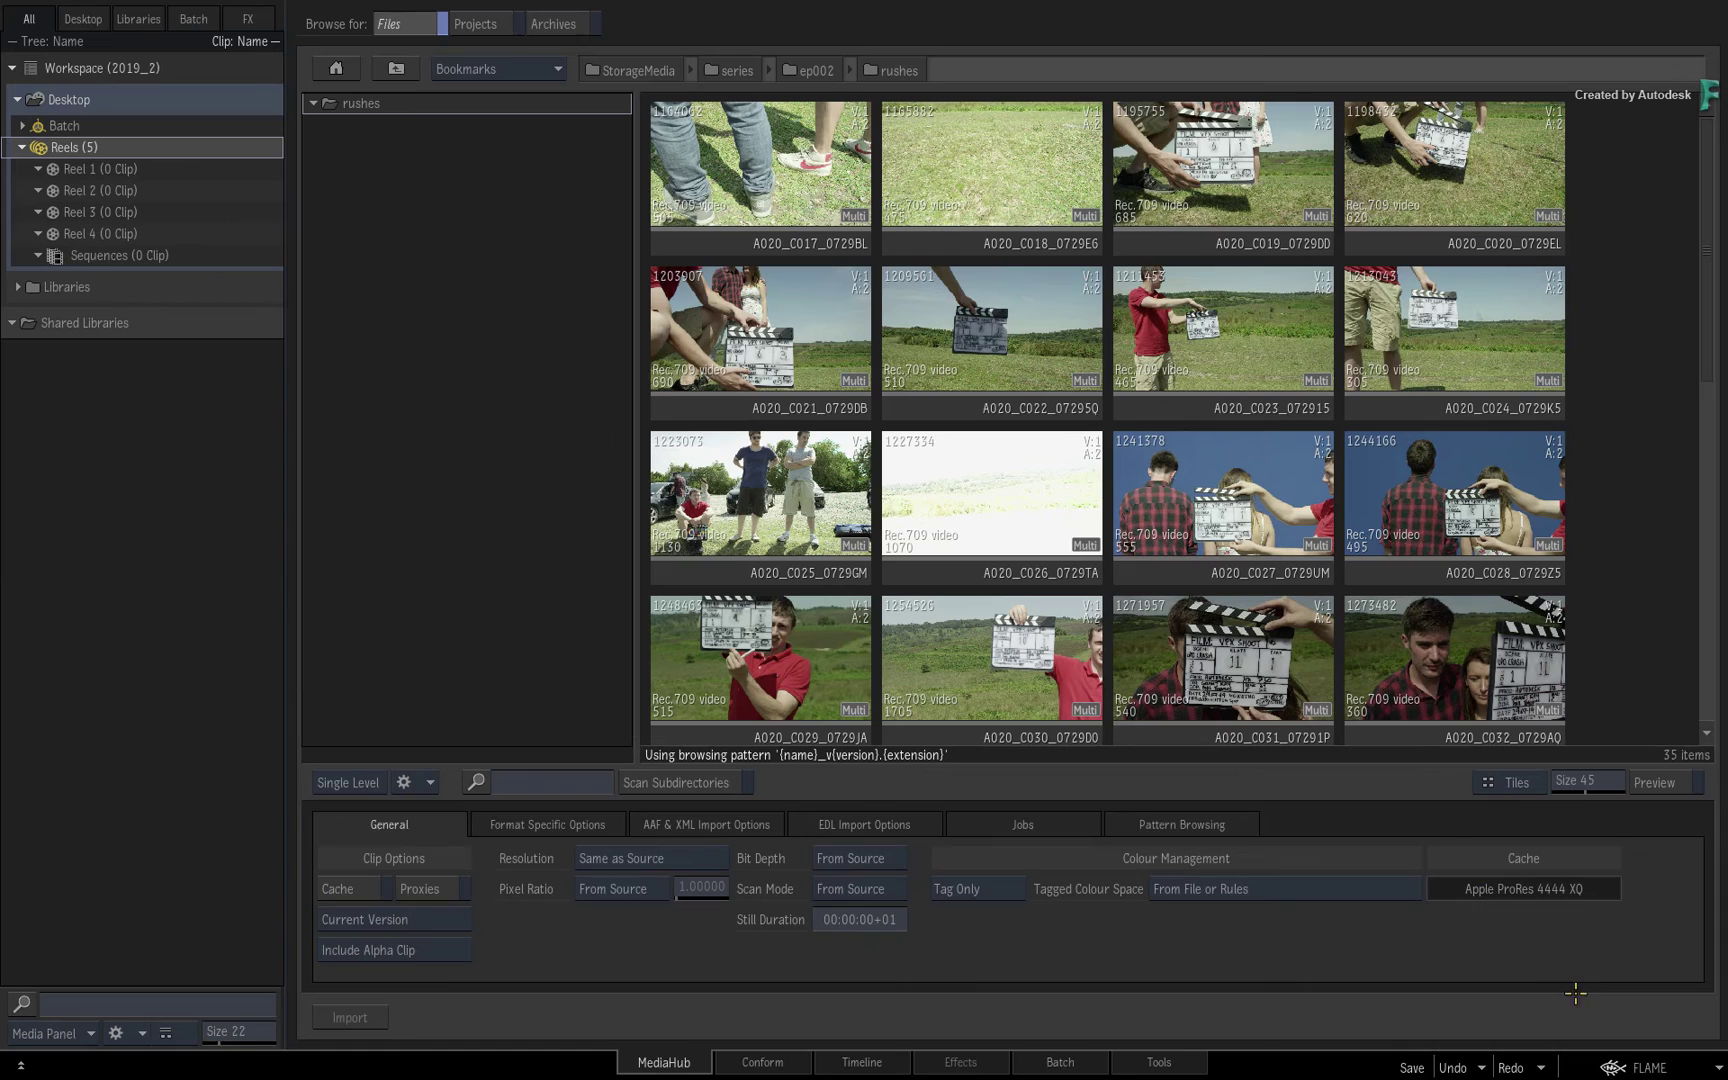
left_click(1676, 1066)
mouse_move(1590, 849)
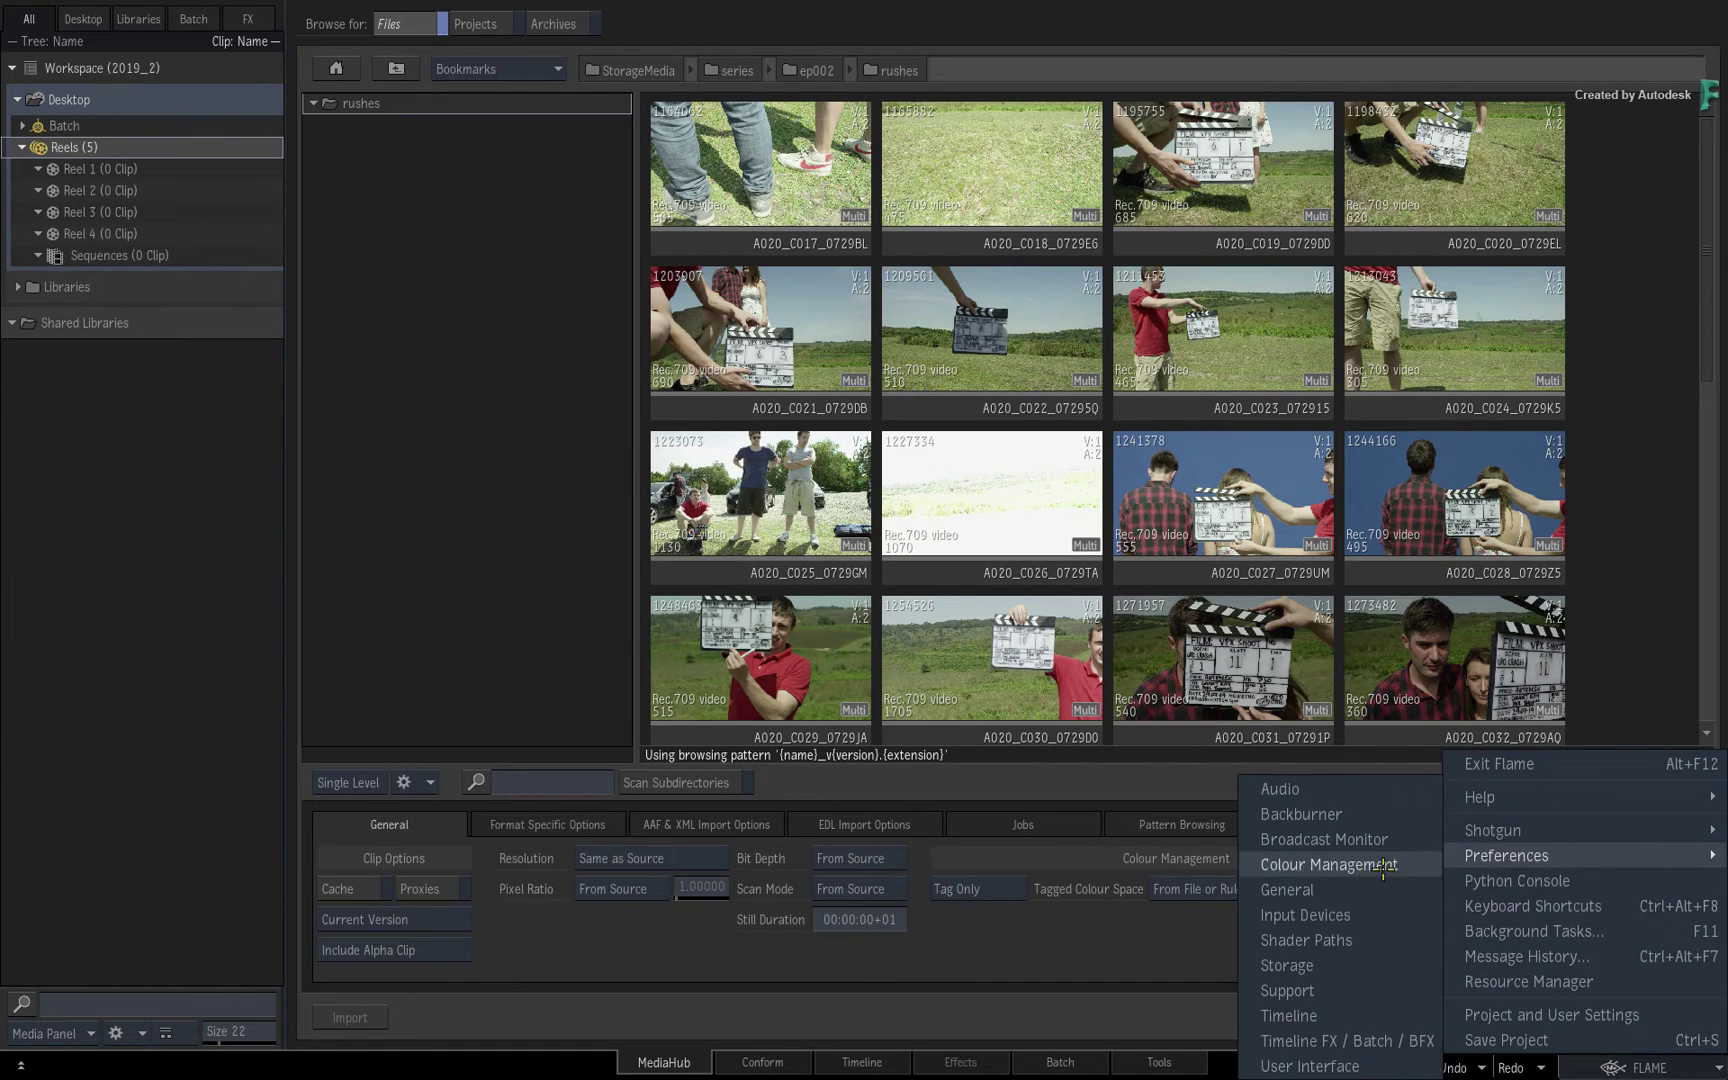
left_click(1360, 889)
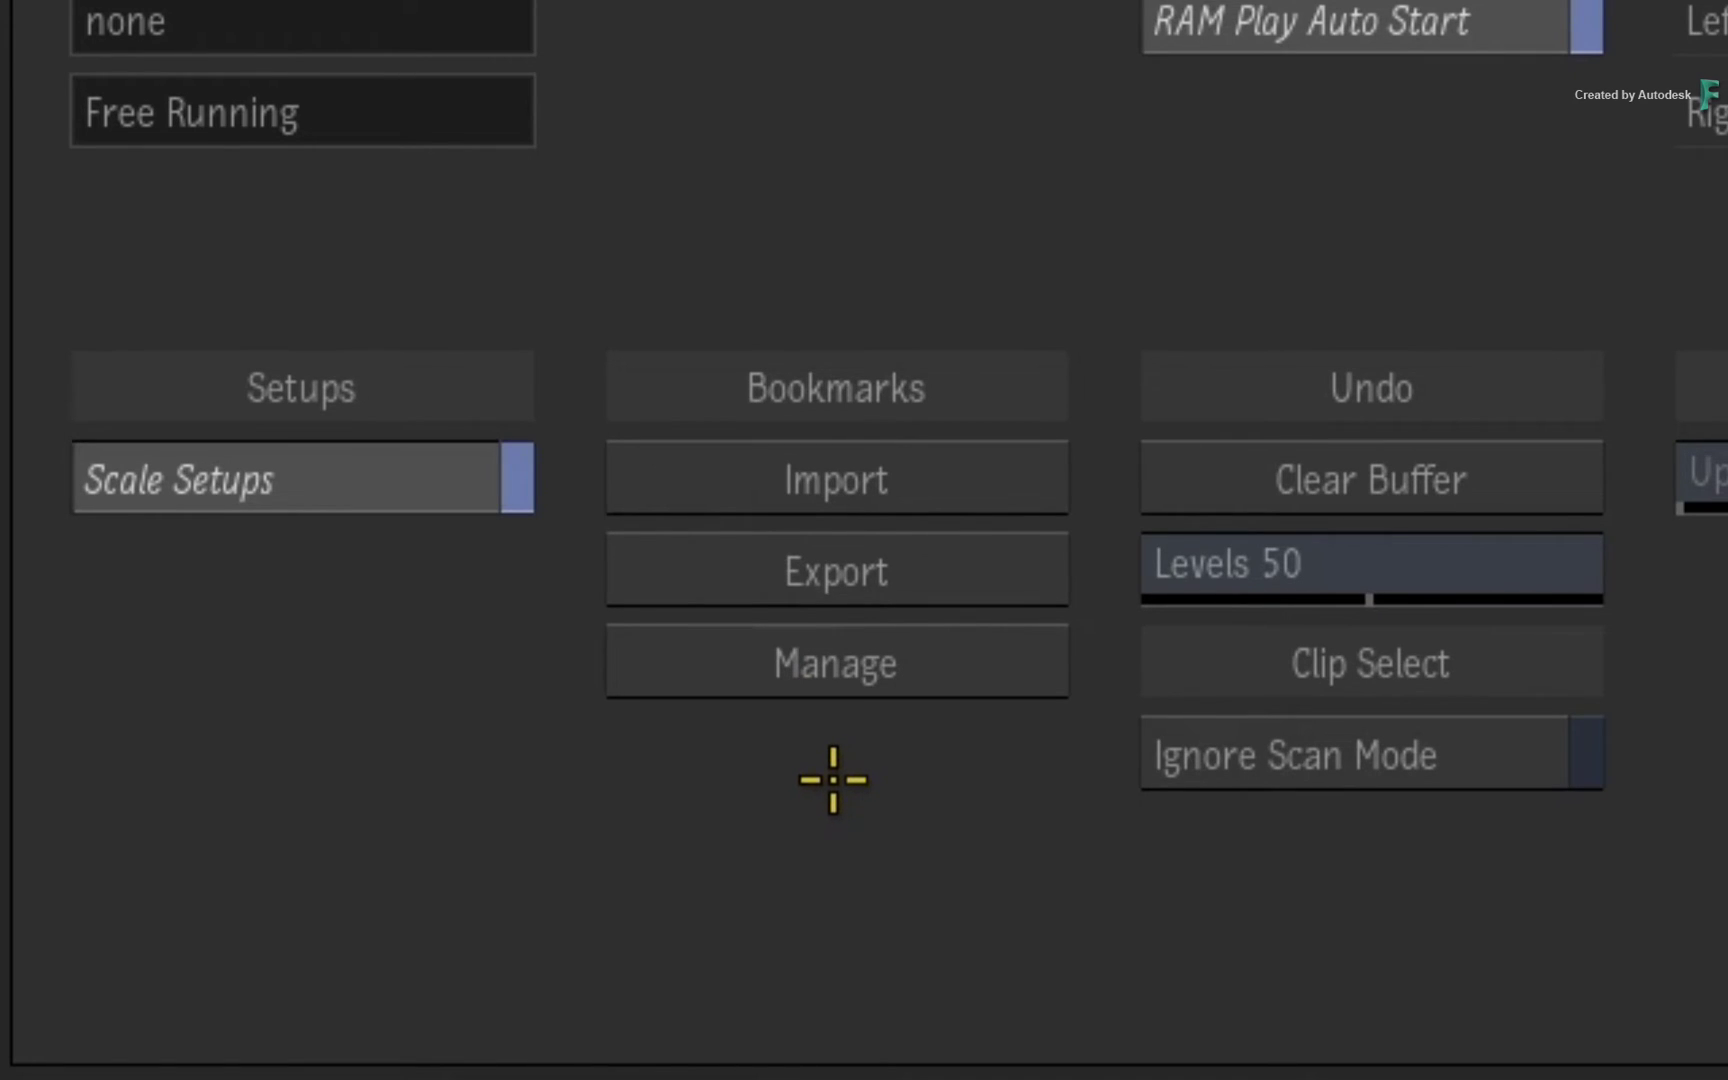
left_click(964, 572)
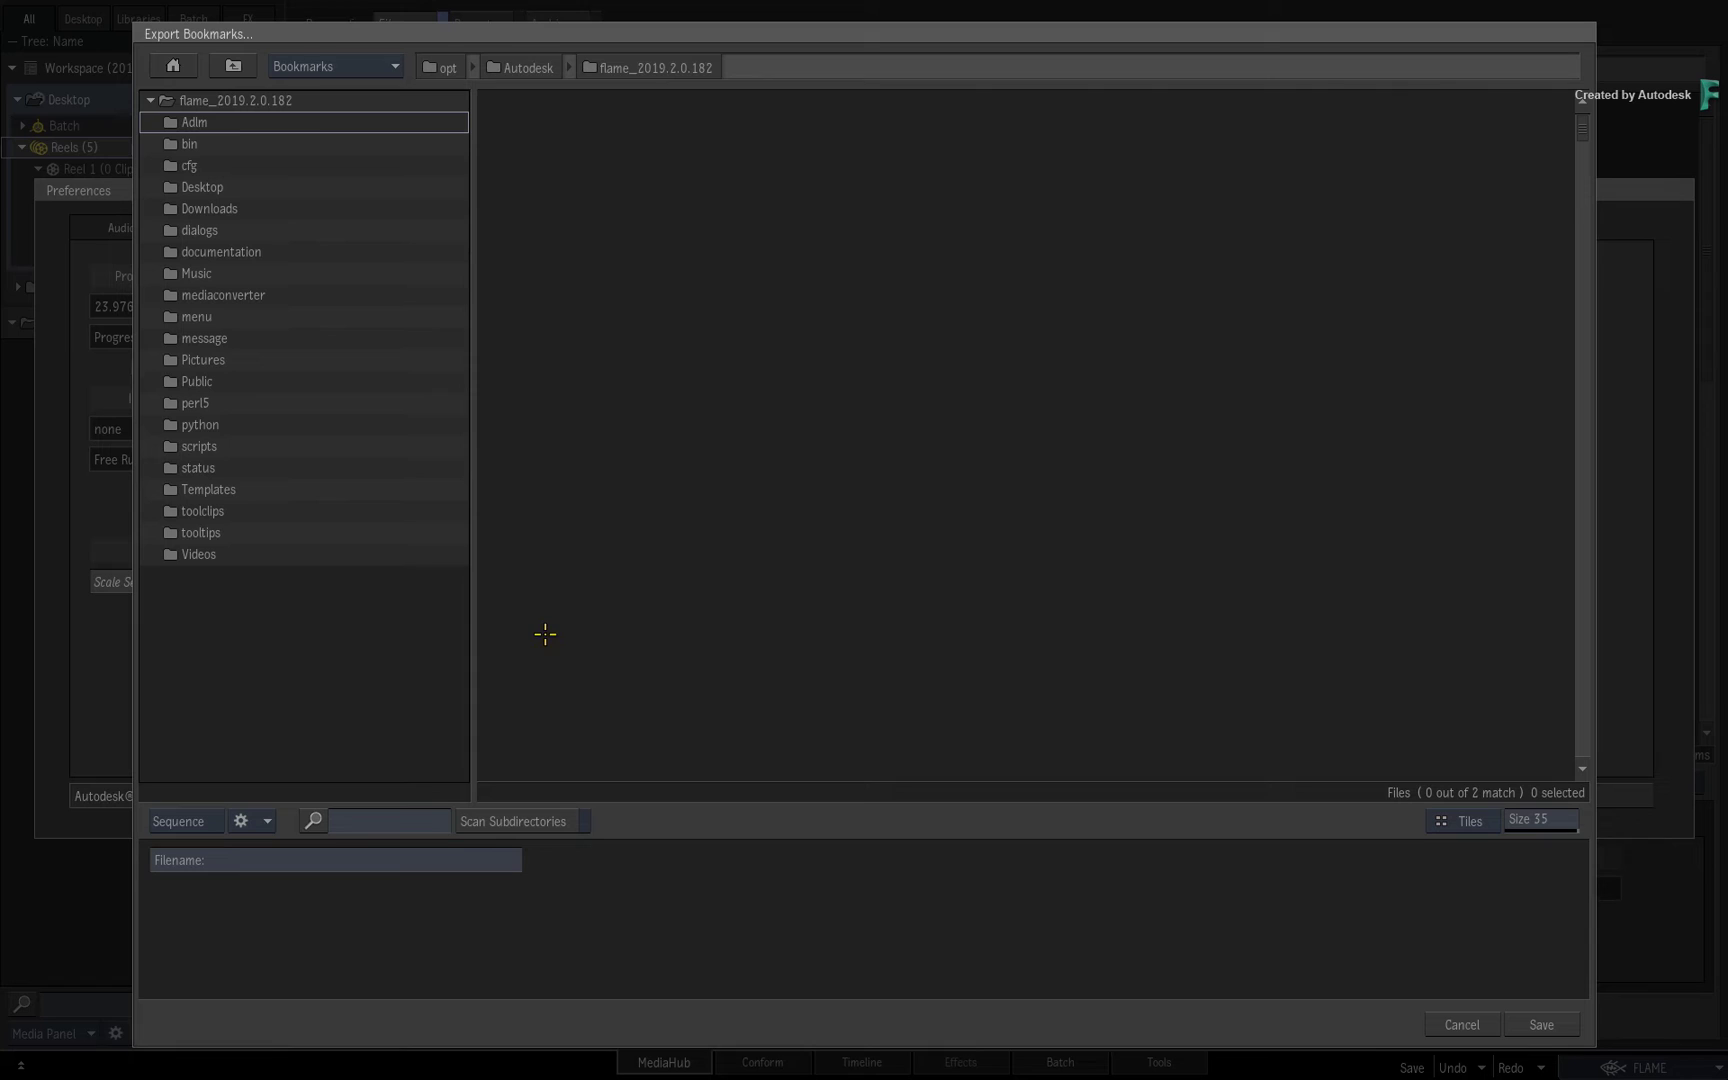
Cancel Export Bookmarks and start Bookmarks > Import from the General preferences.
left_click(1484, 1020)
left_click(401, 590)
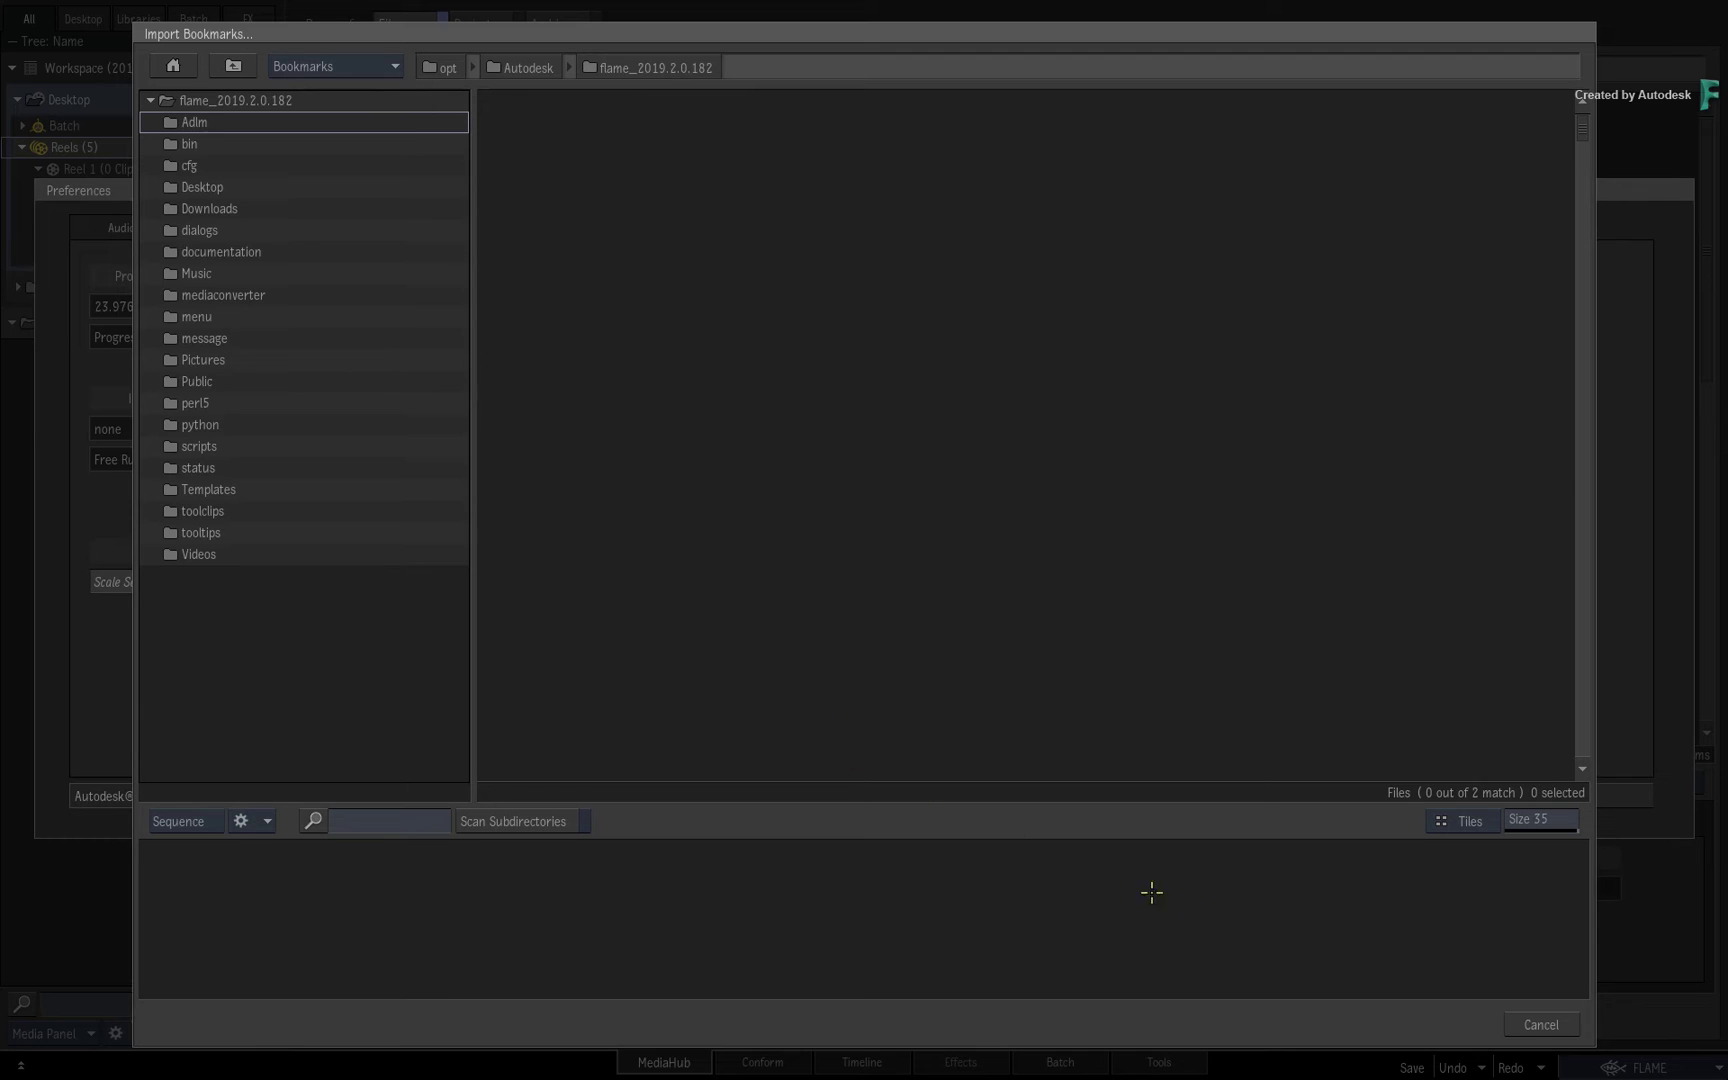
Cancel the Import Bookmarks browser, returning to General Preferences.
left_click(1550, 1025)
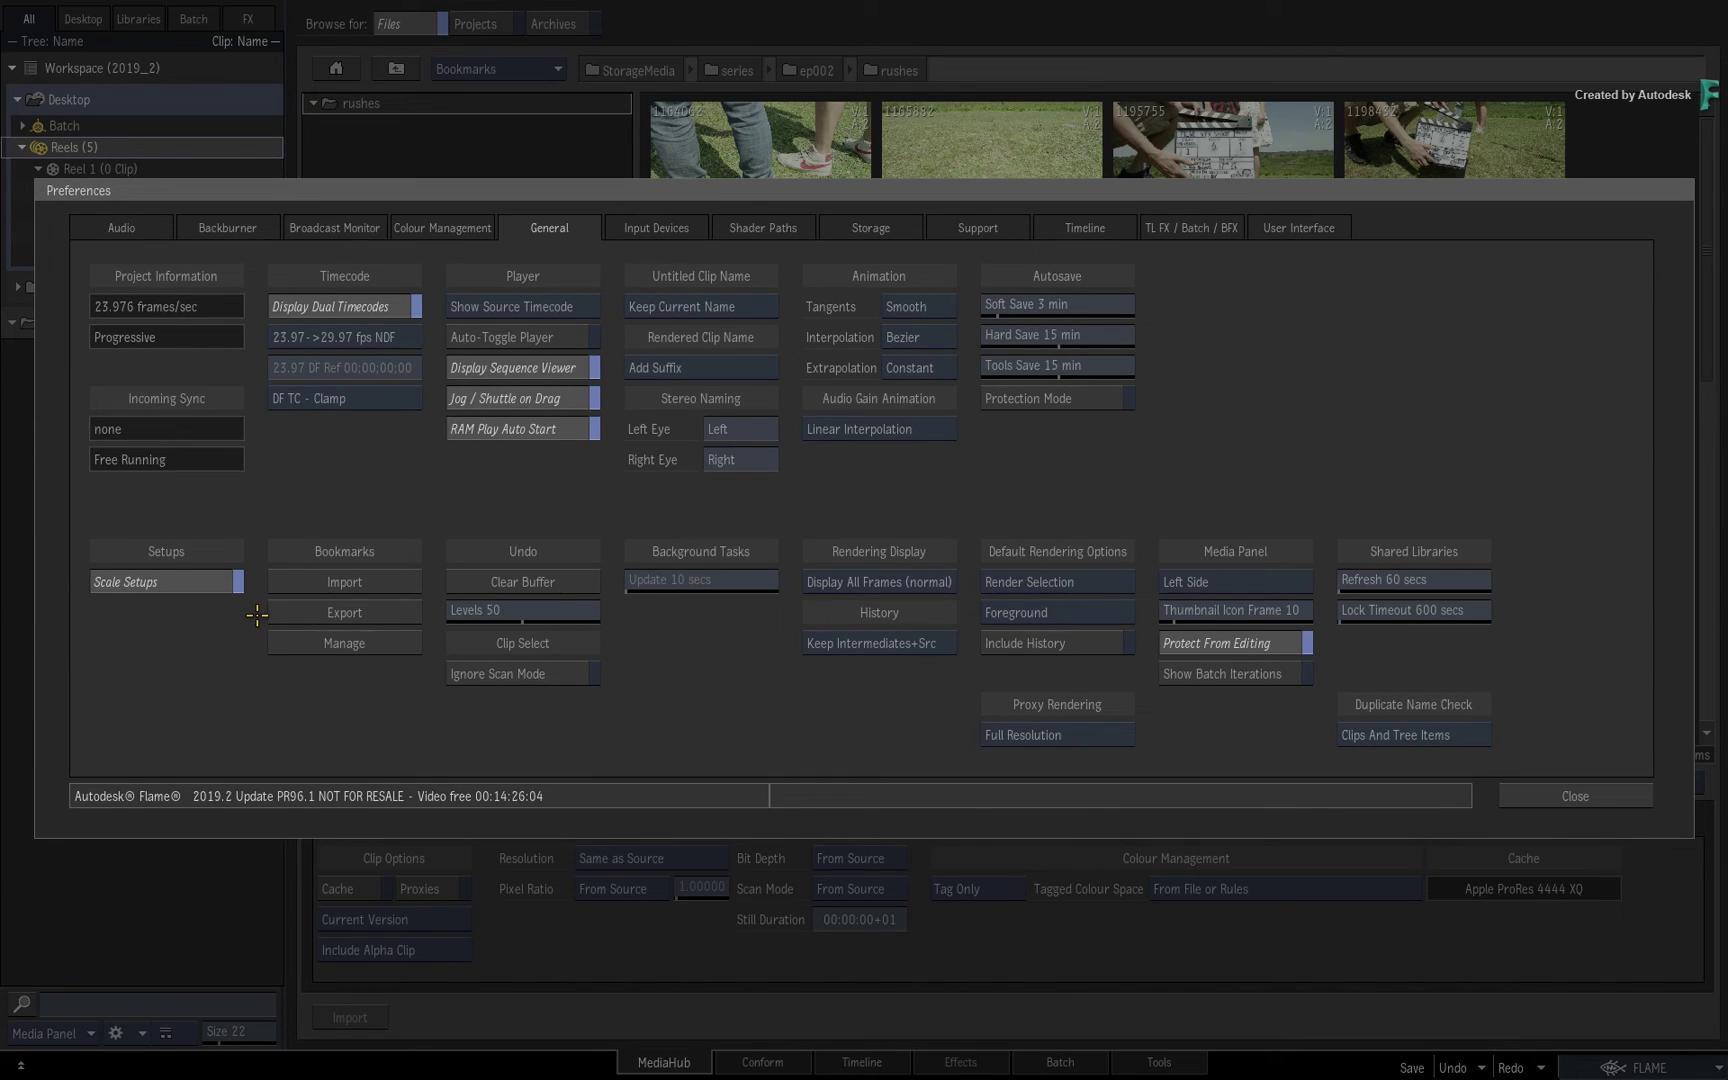
Close Preferences and jump to the Current Productions bookmark.
left_click(1614, 799)
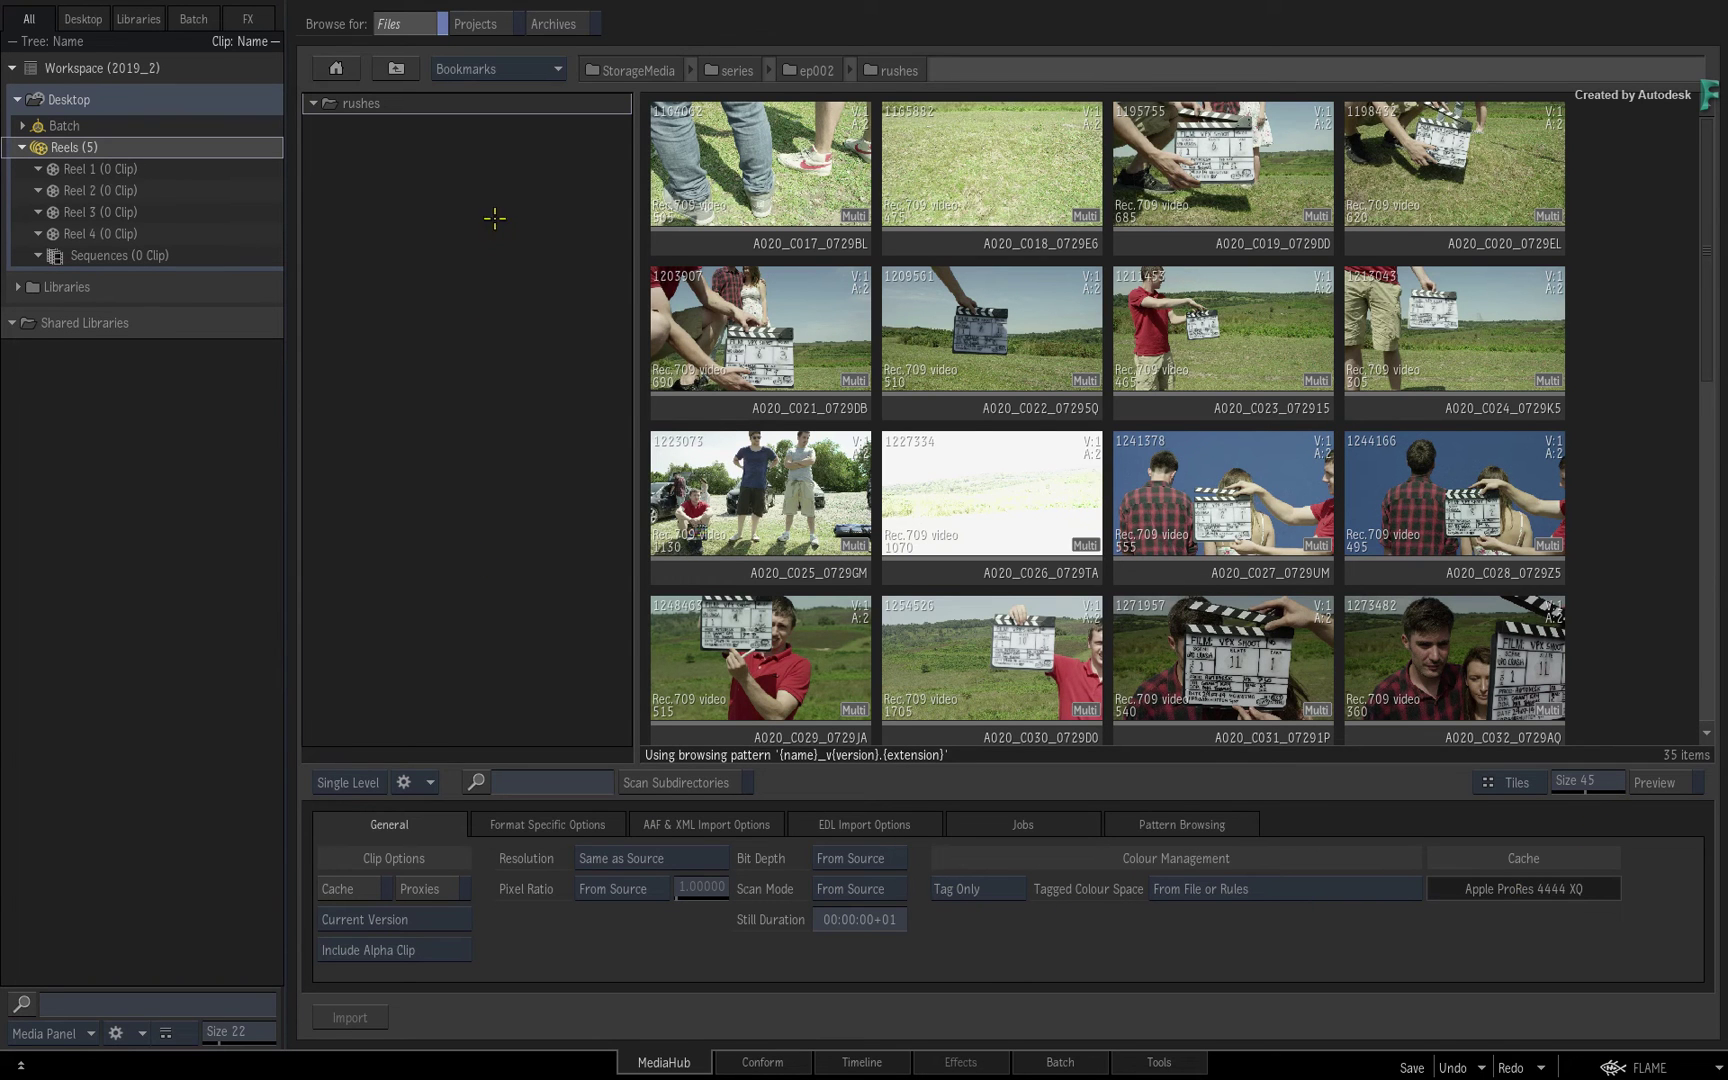
left_click(462, 68)
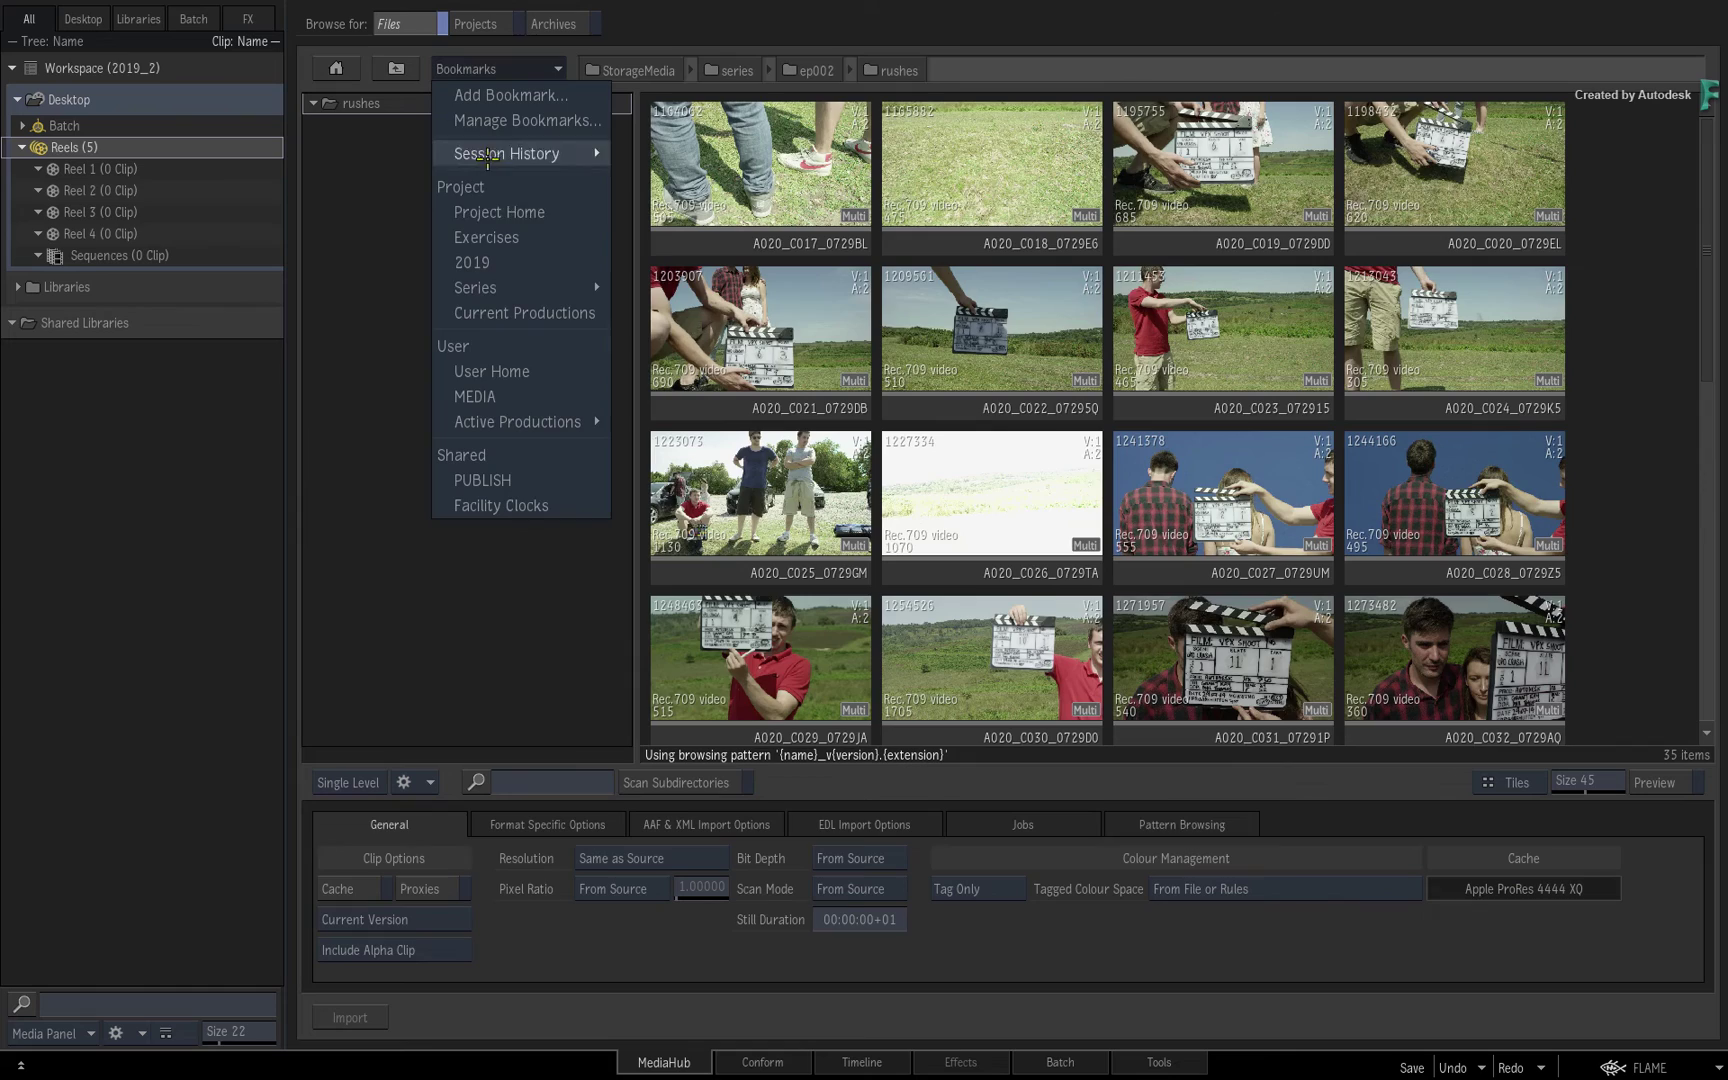
left_click(496, 313)
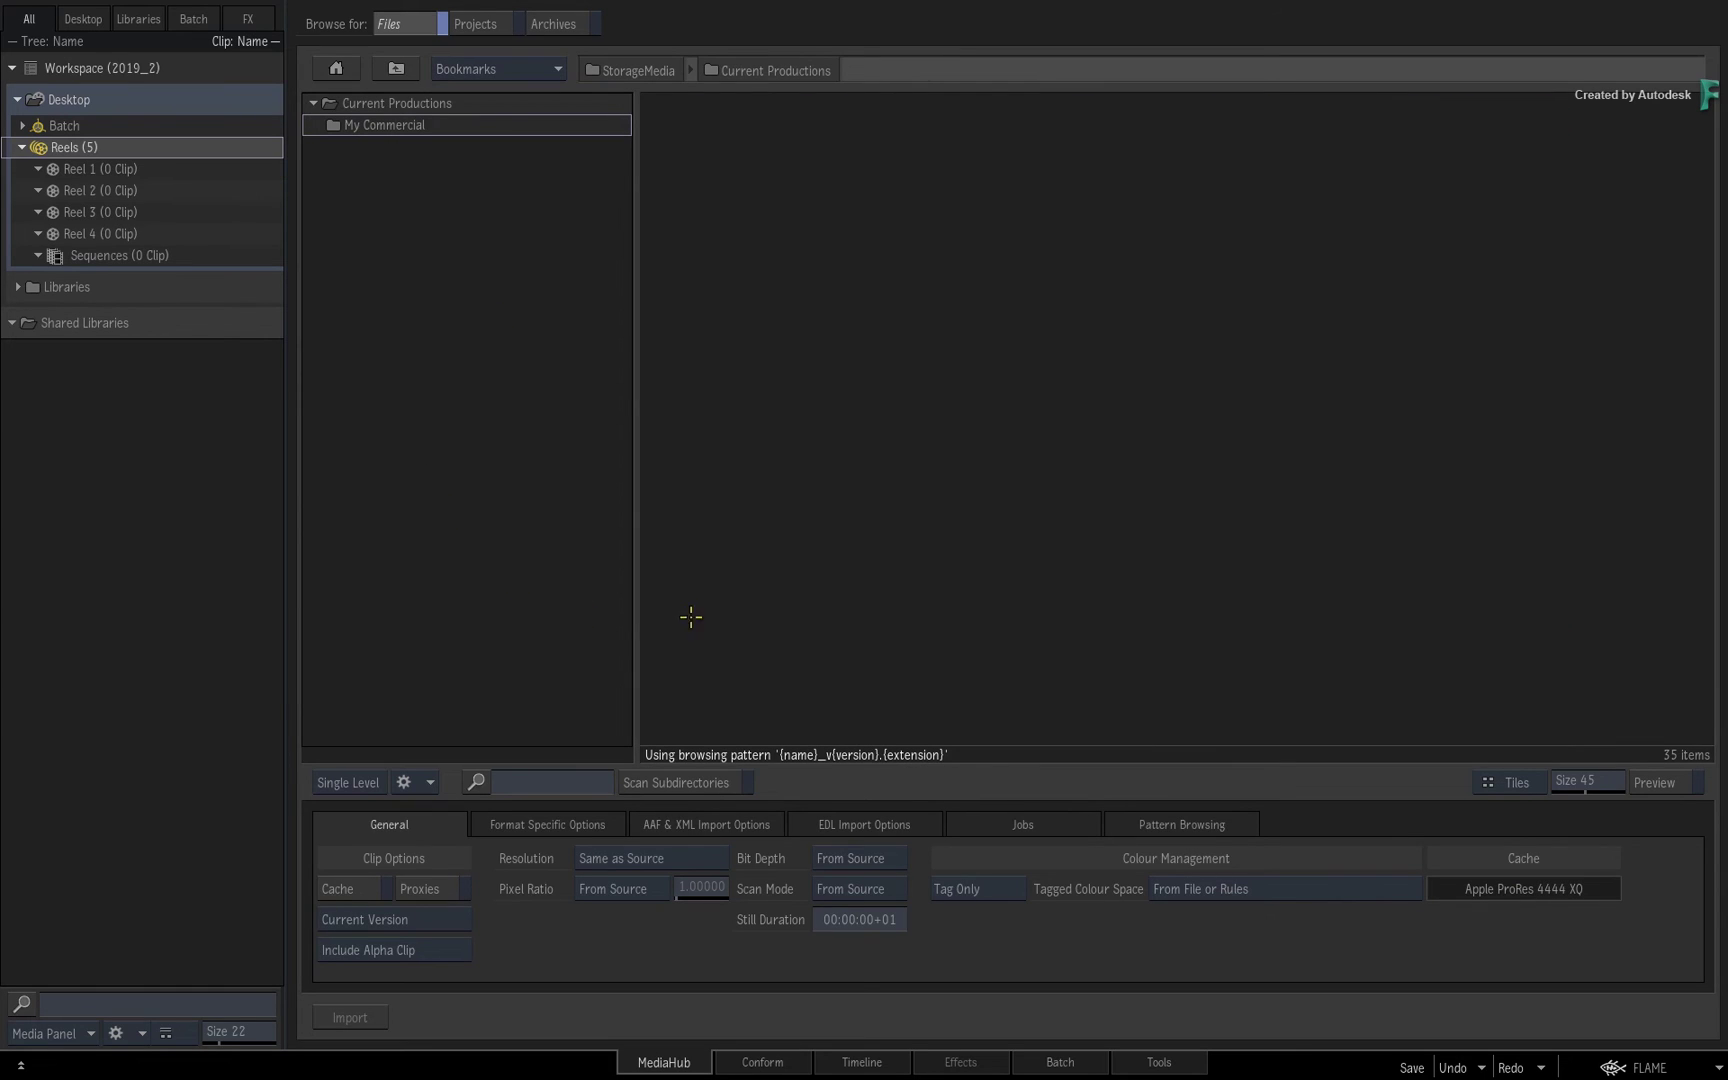
left_click(548, 68)
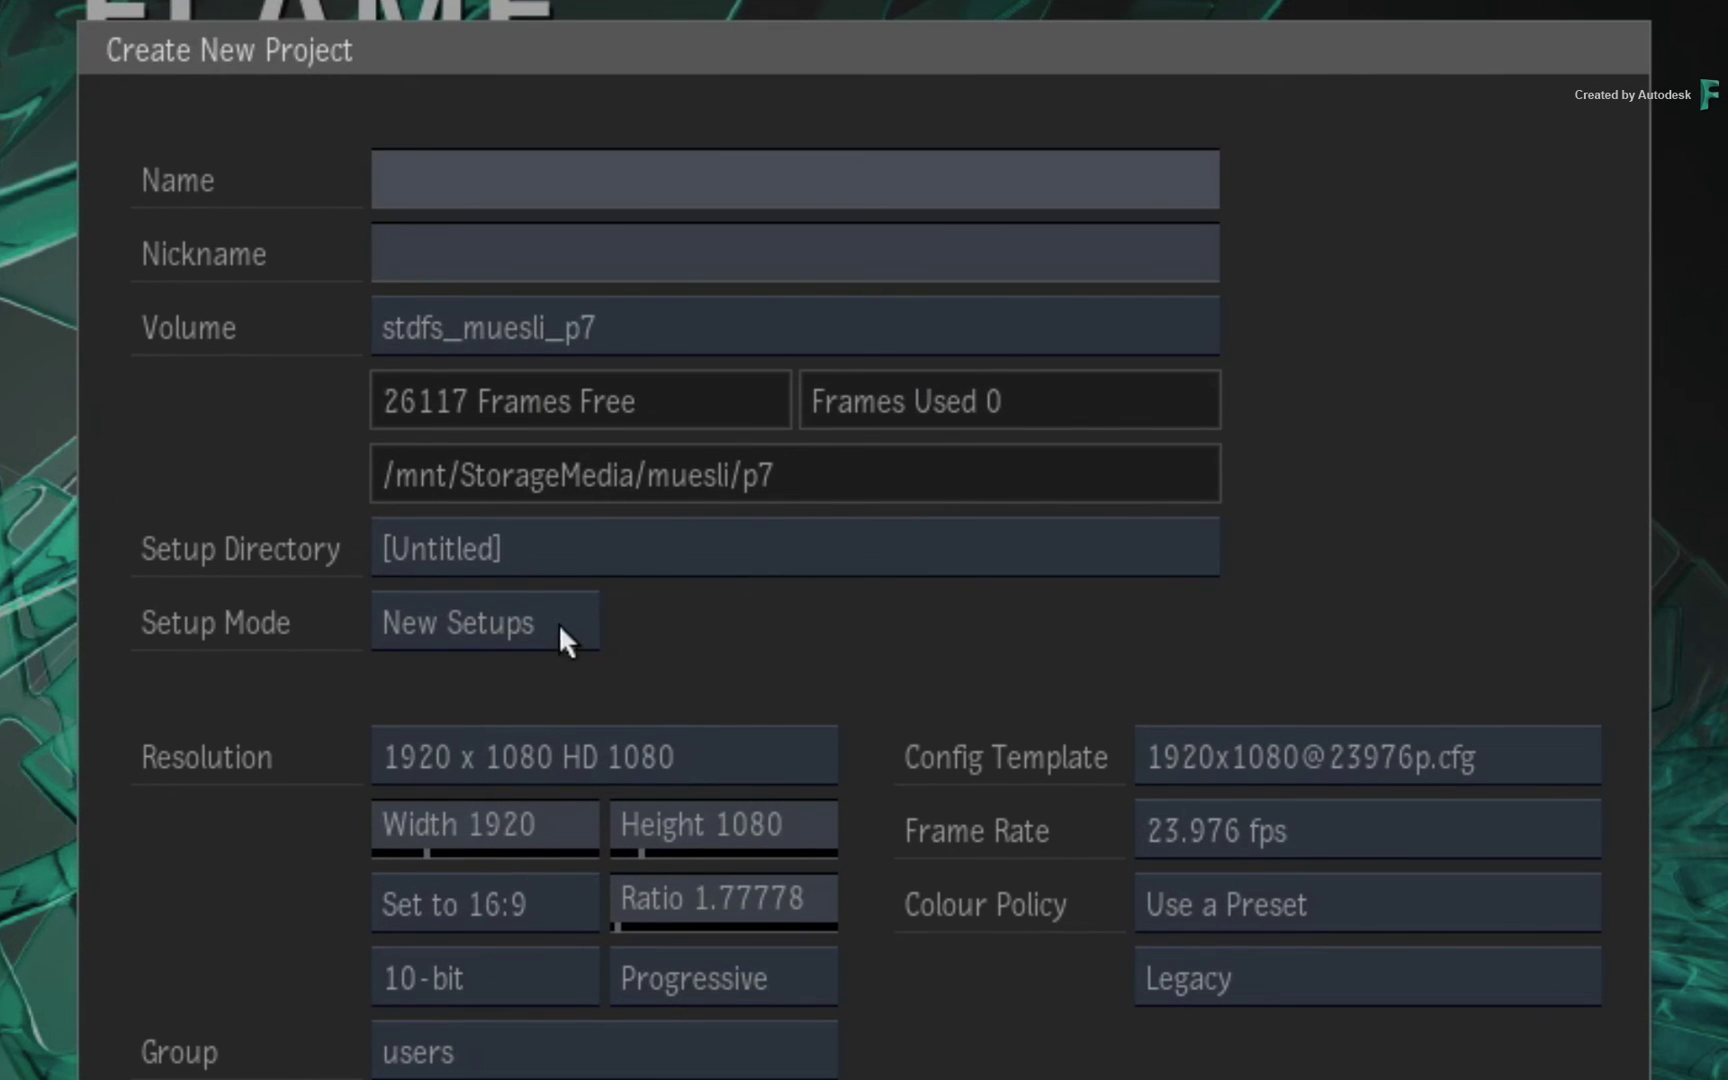
Set Setup Mode to Copy From 2019_2, cancel, then set a new user's preferences to Copy From.
left_click(560, 630)
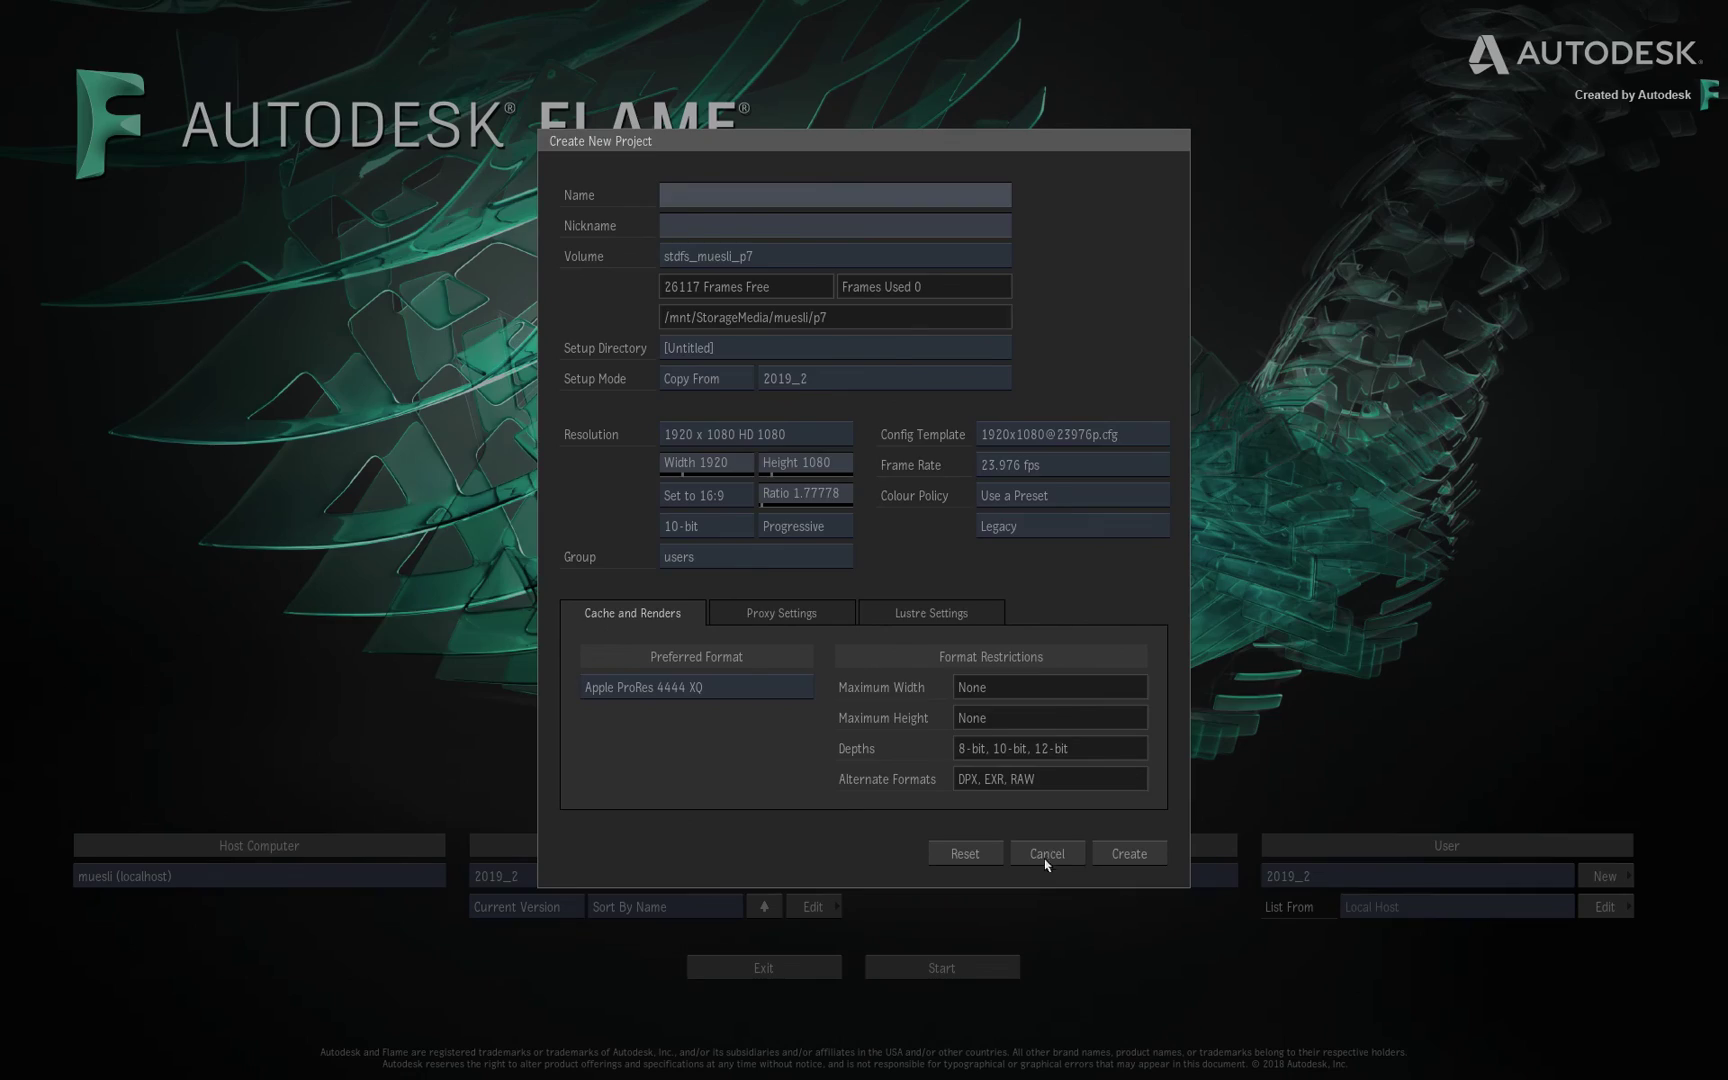
left_click(1046, 855)
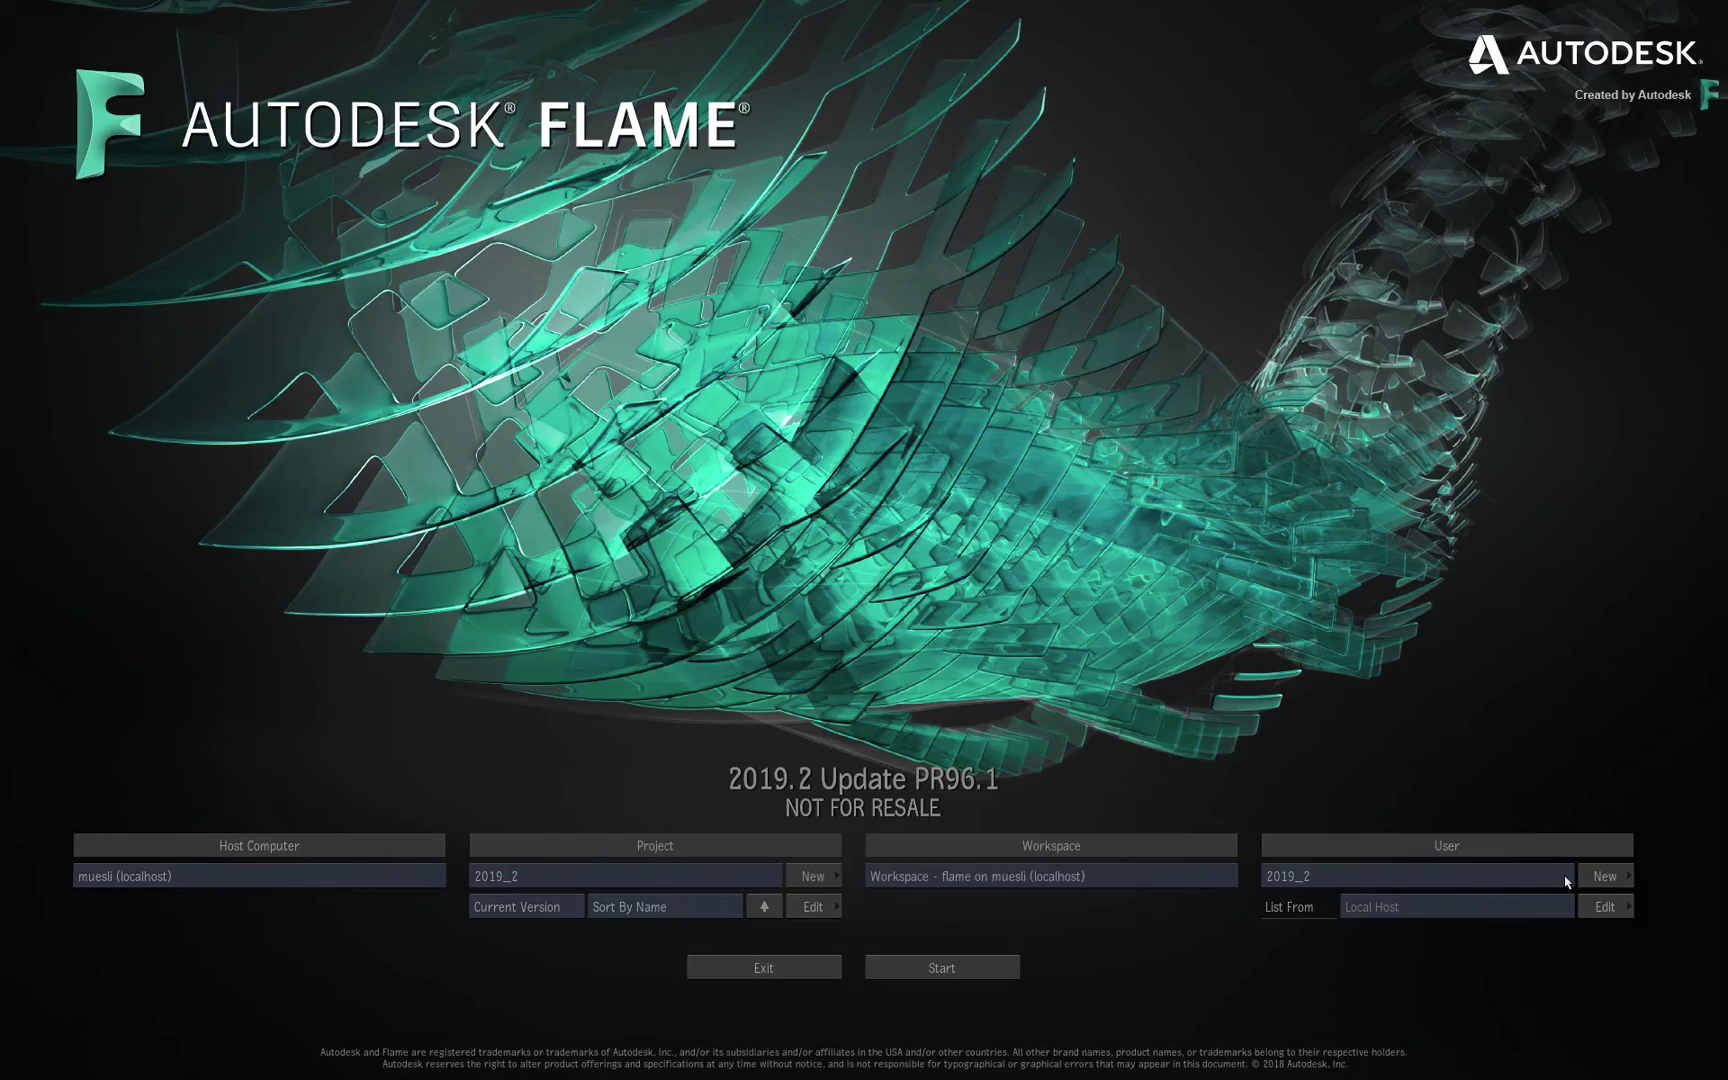
left_click(1600, 876)
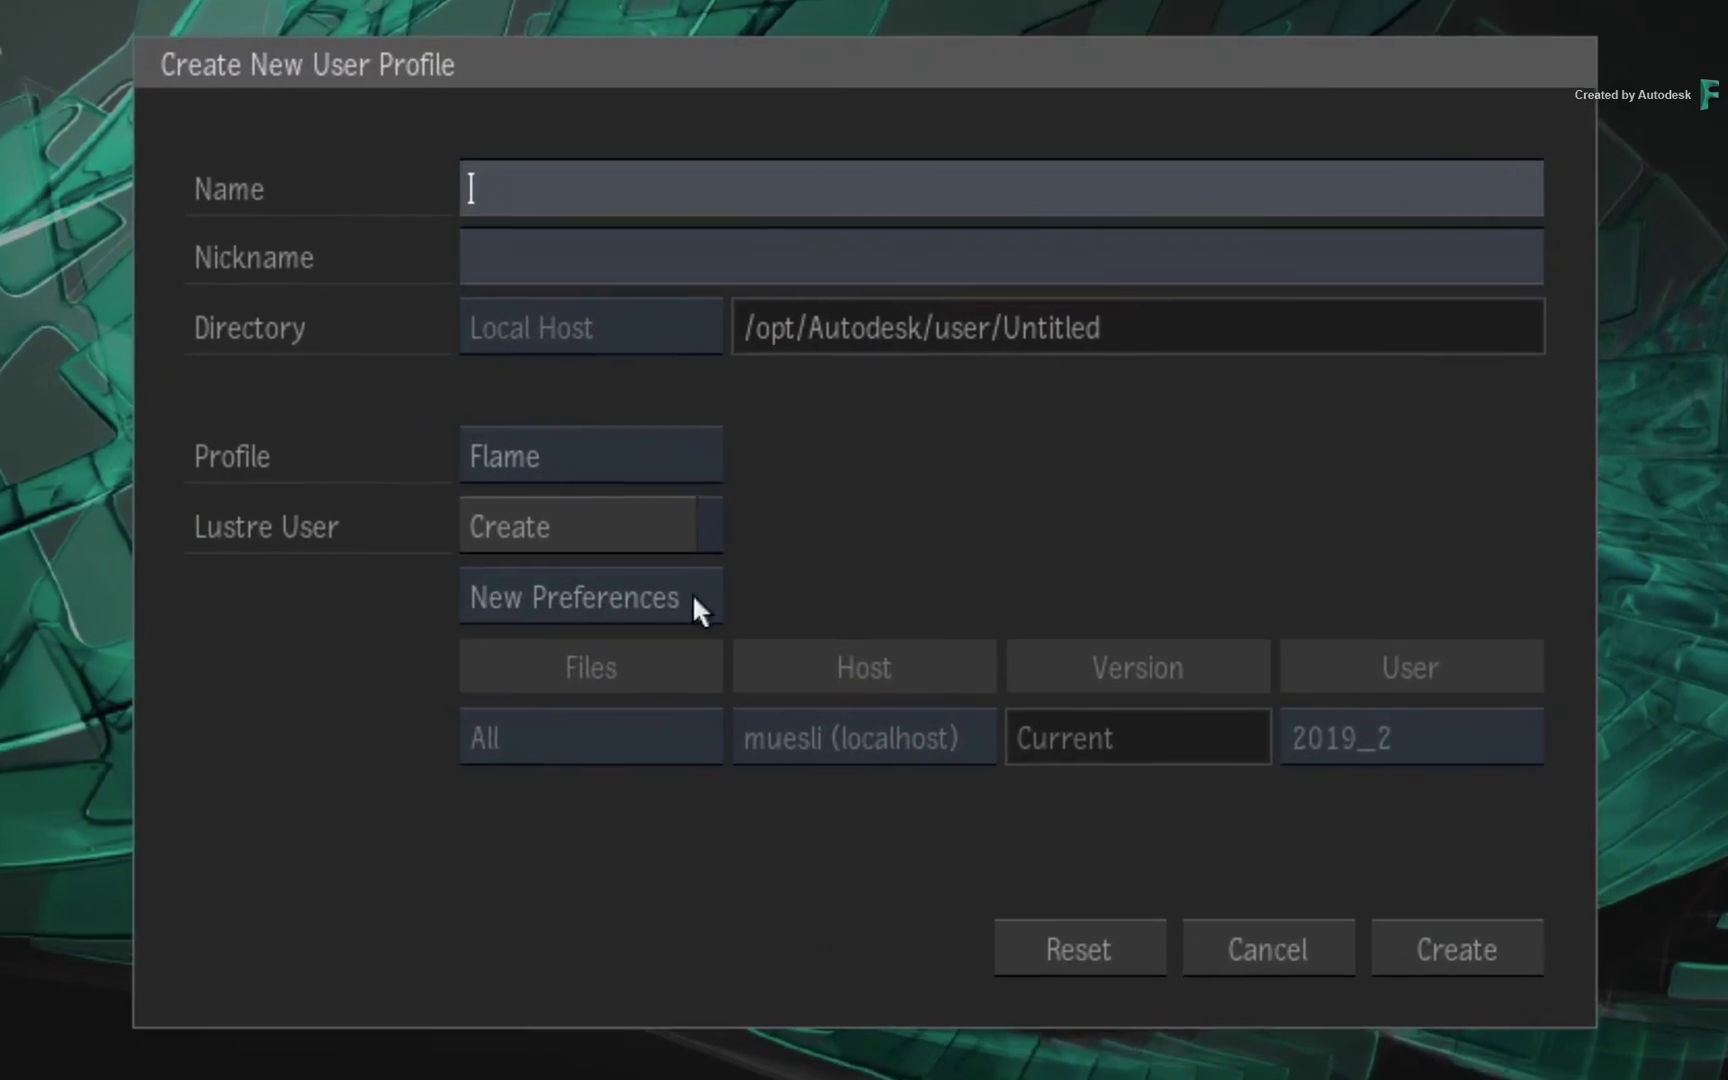
left_click(694, 598)
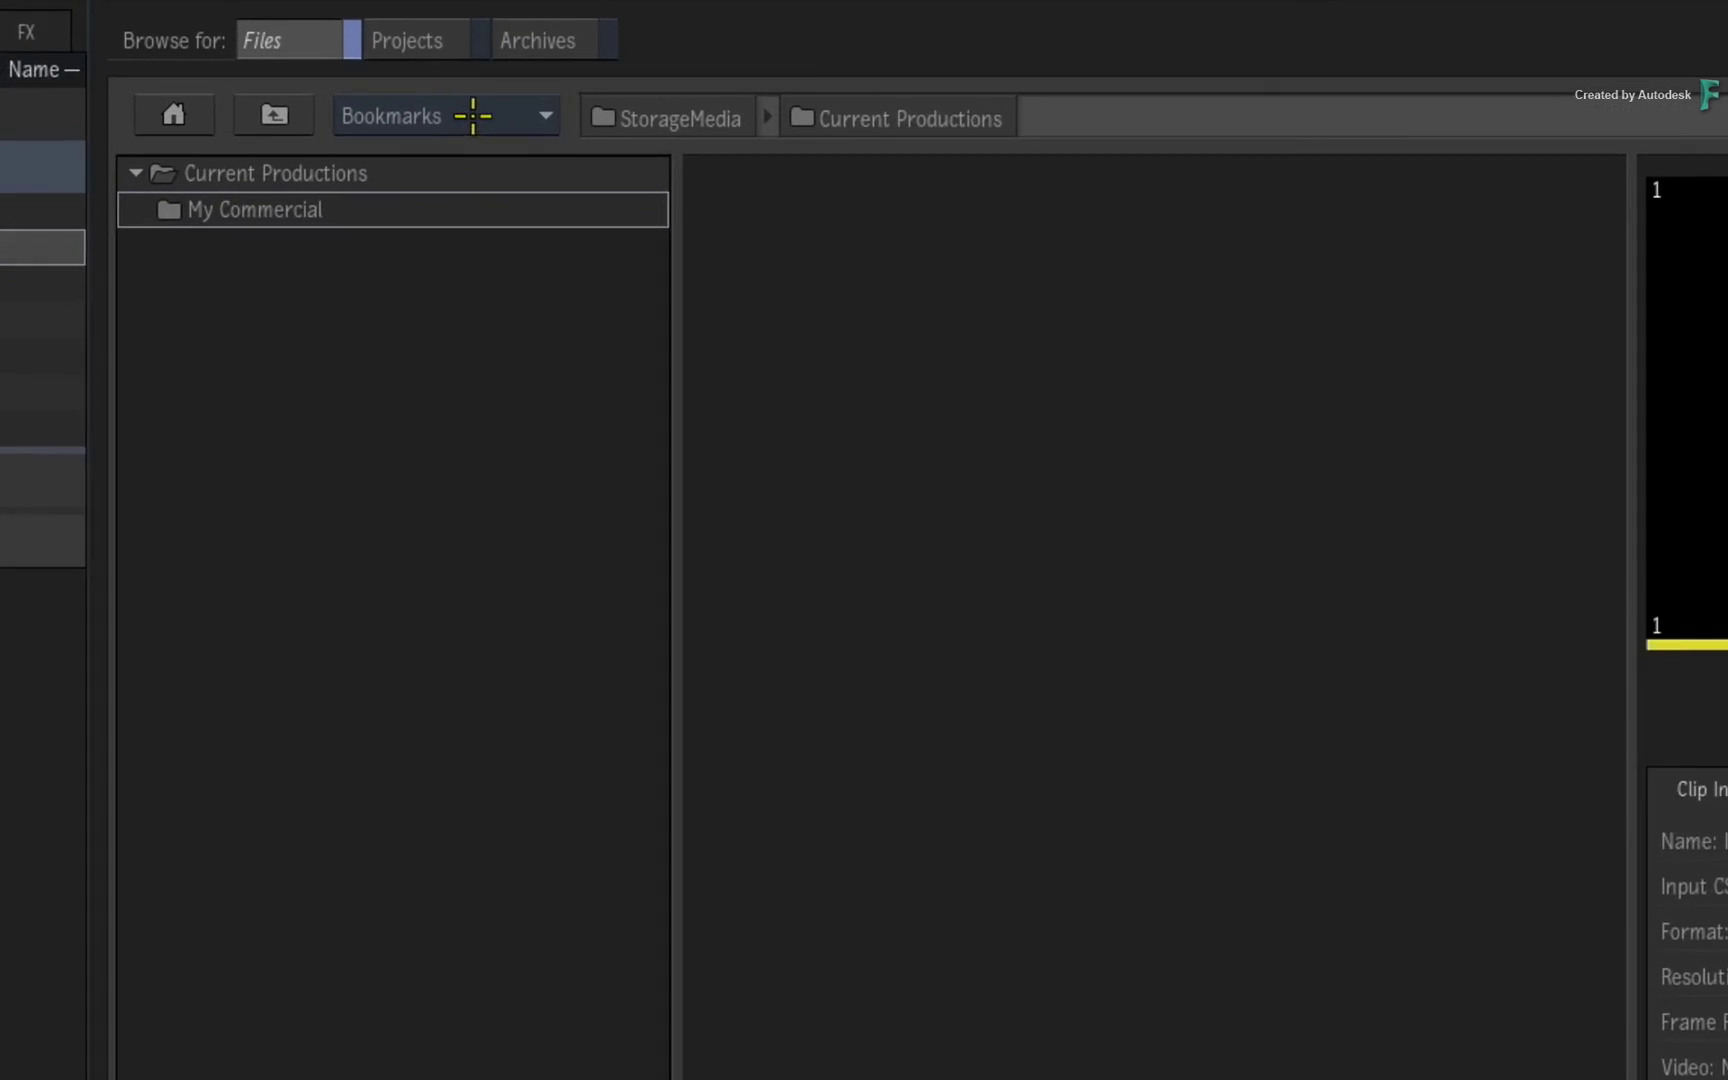
From Session History, revisit the 2019_1 exercises folder, then Current Productions.
left_click(519, 67)
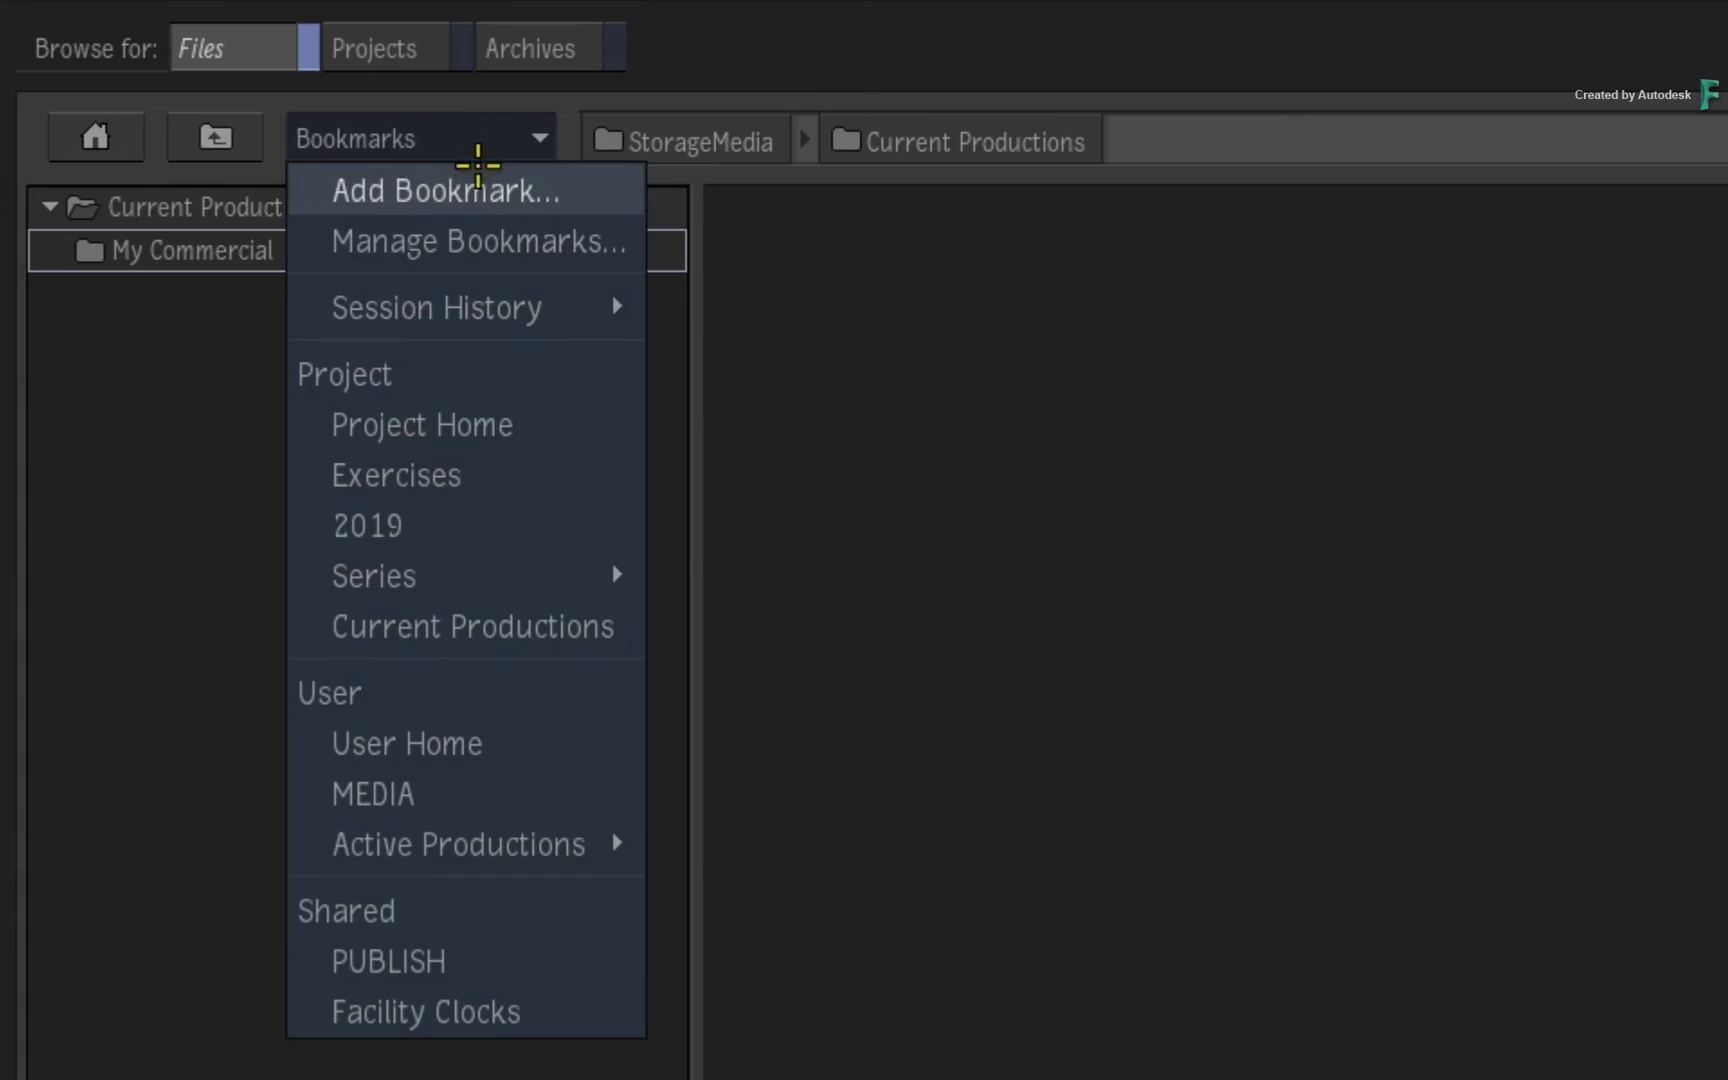
mouse_move(487, 292)
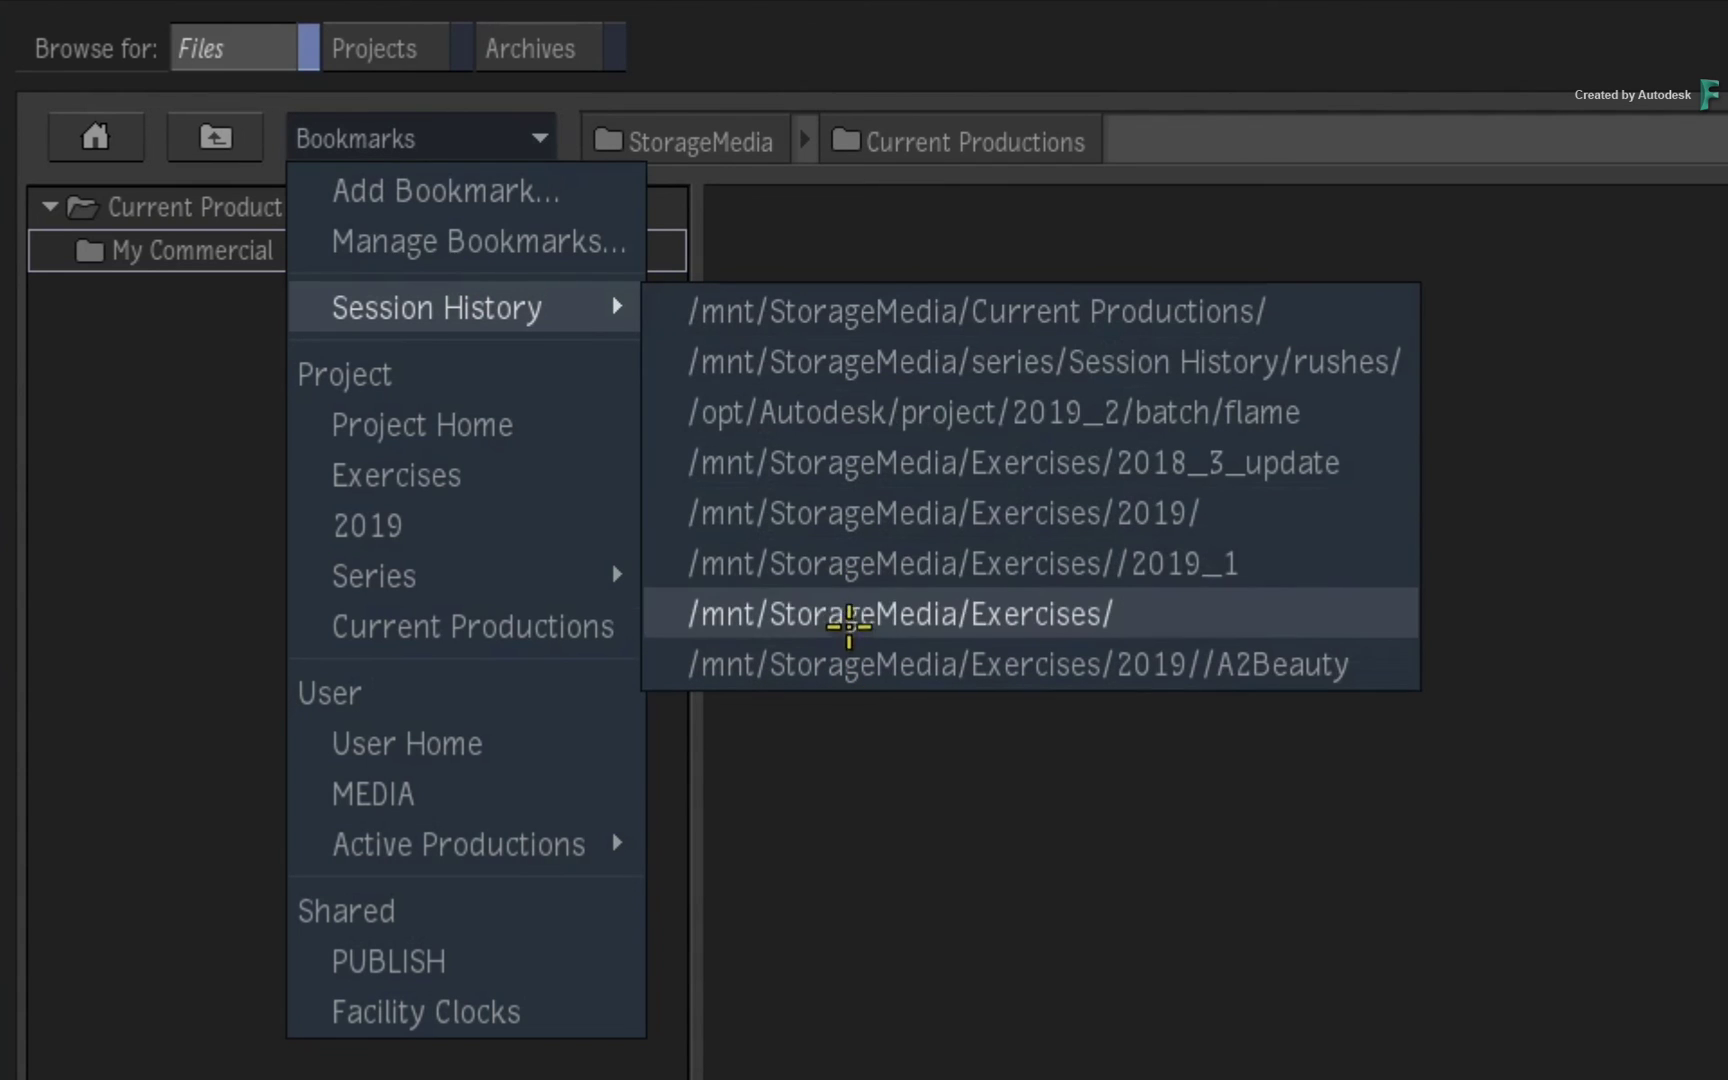
left_click(857, 556)
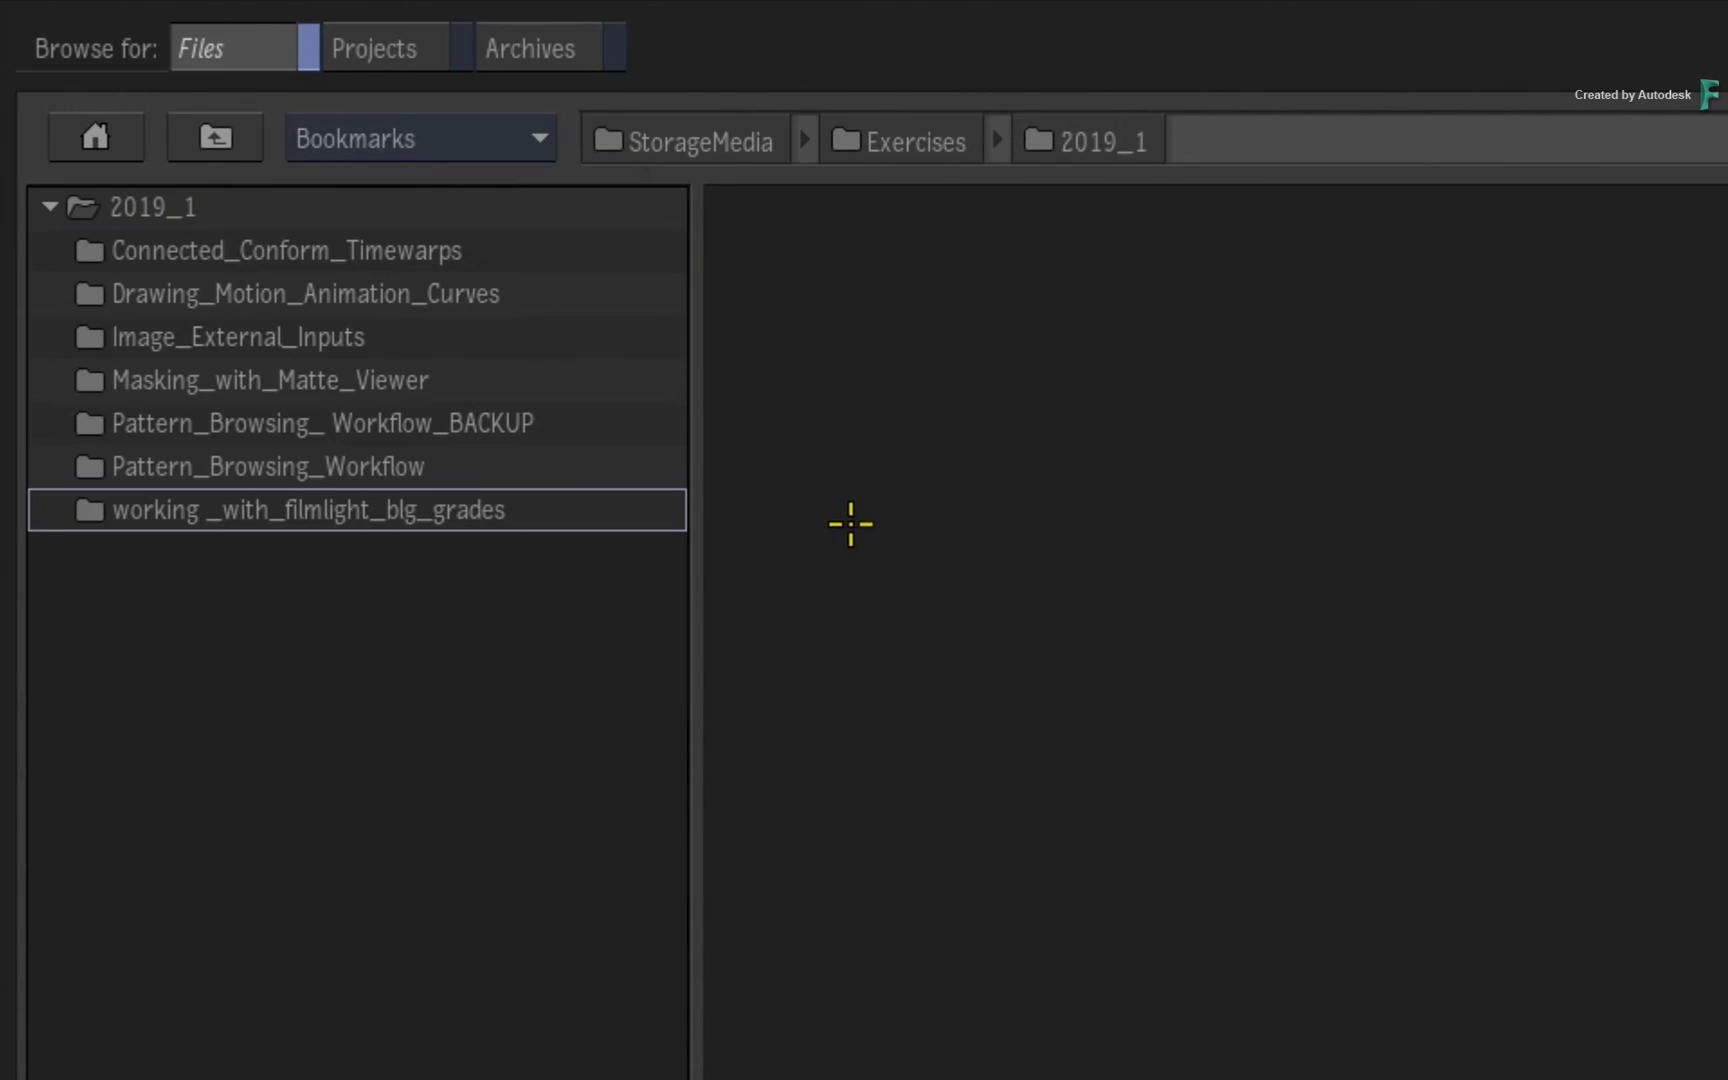
left_click(497, 141)
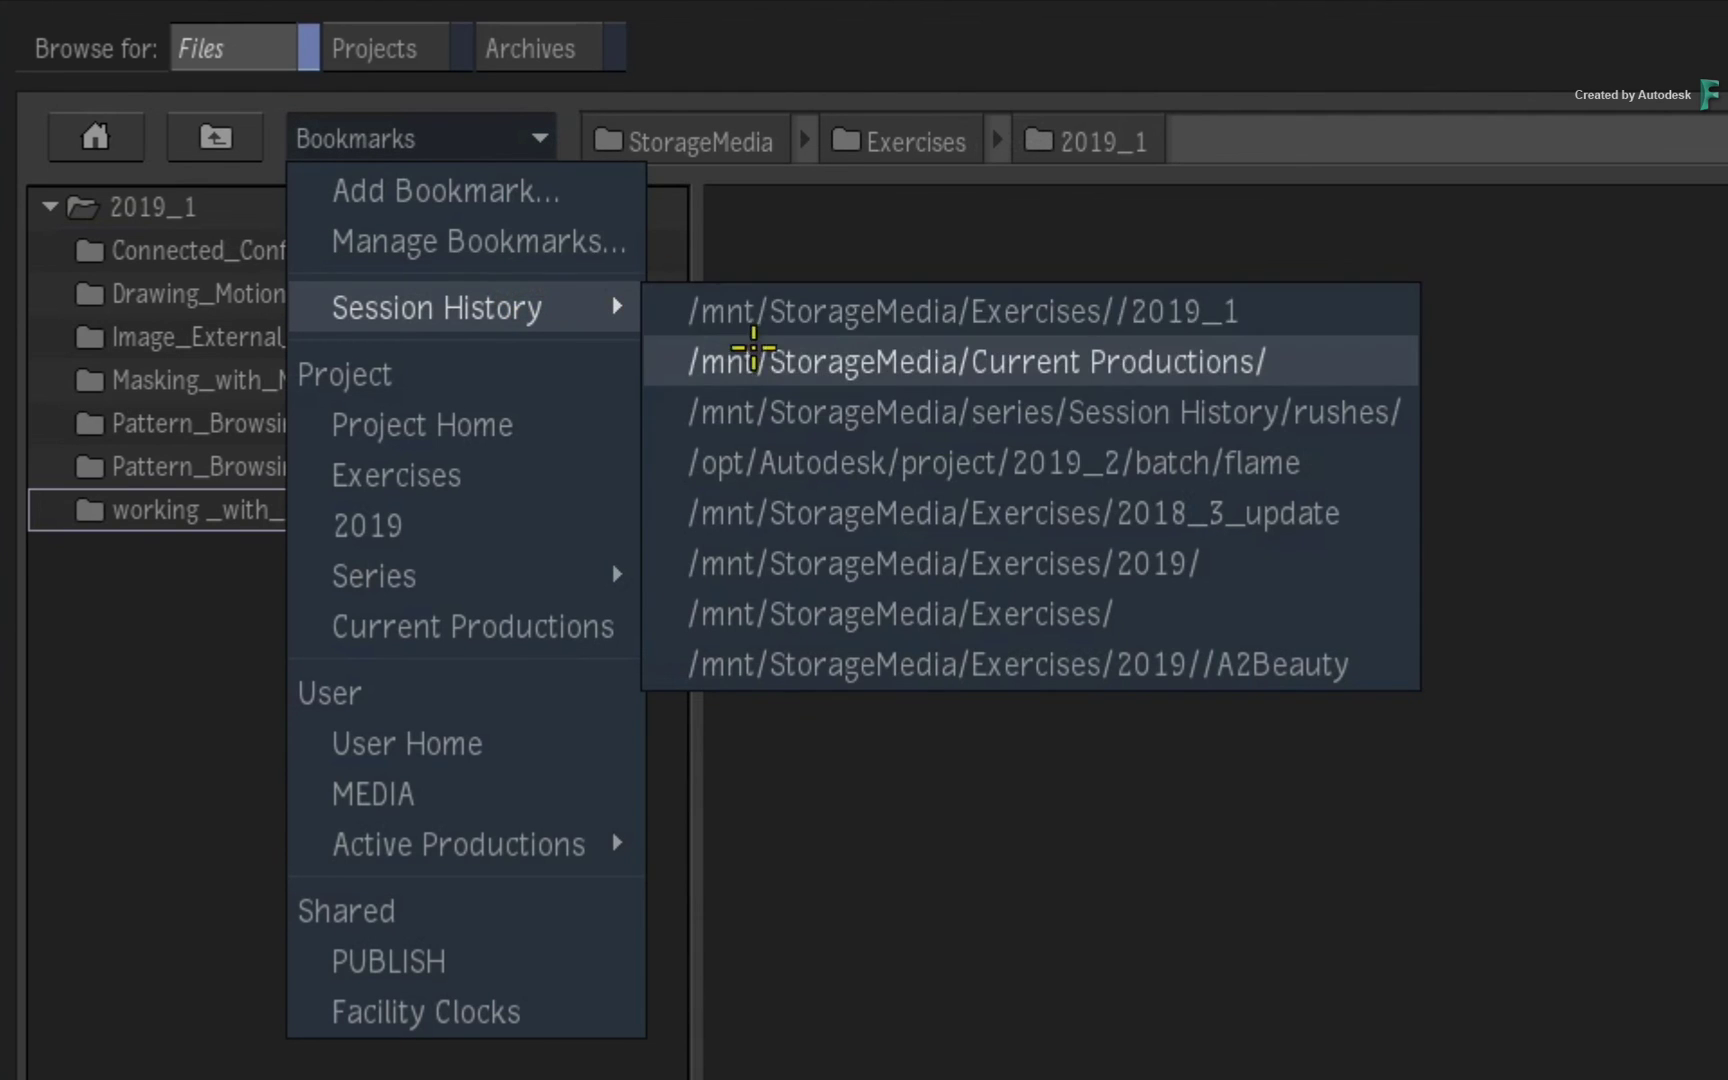
left_click(752, 355)
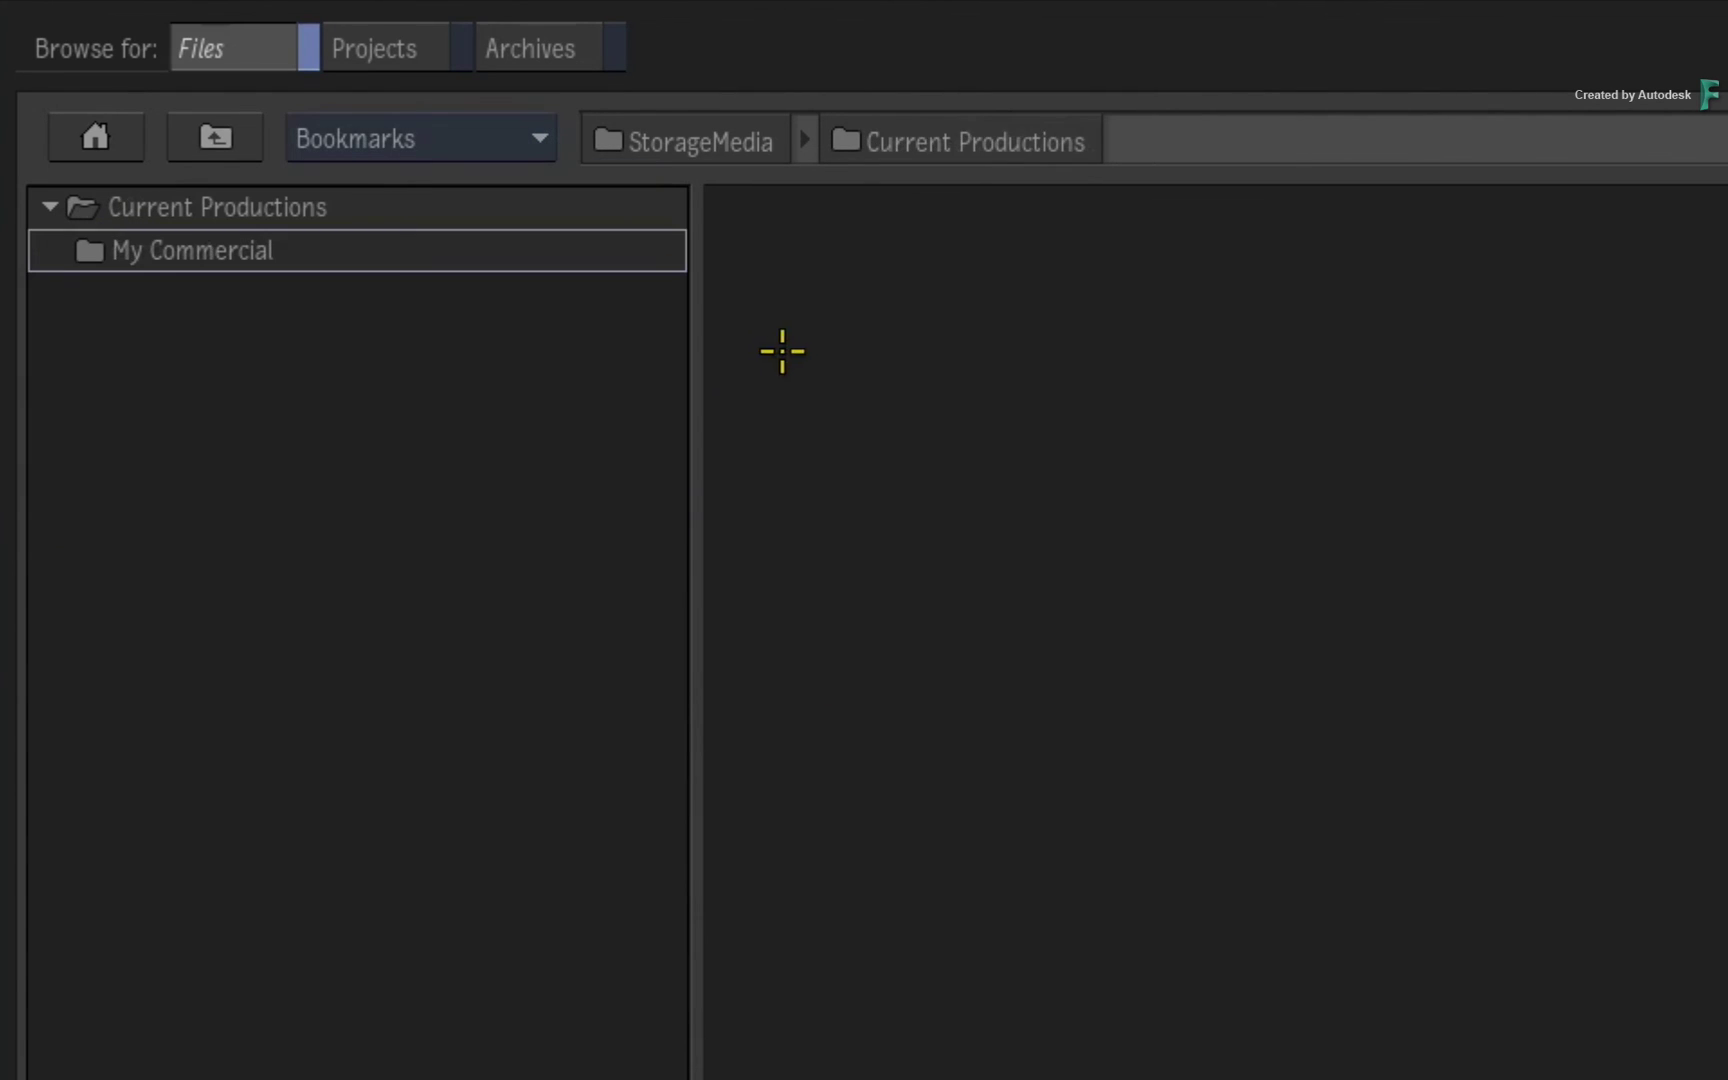
Return to /opt/Autodesk/project/2019_2/batch/flame from history, listing Batch_001 to Batch_003.
left_click(496, 139)
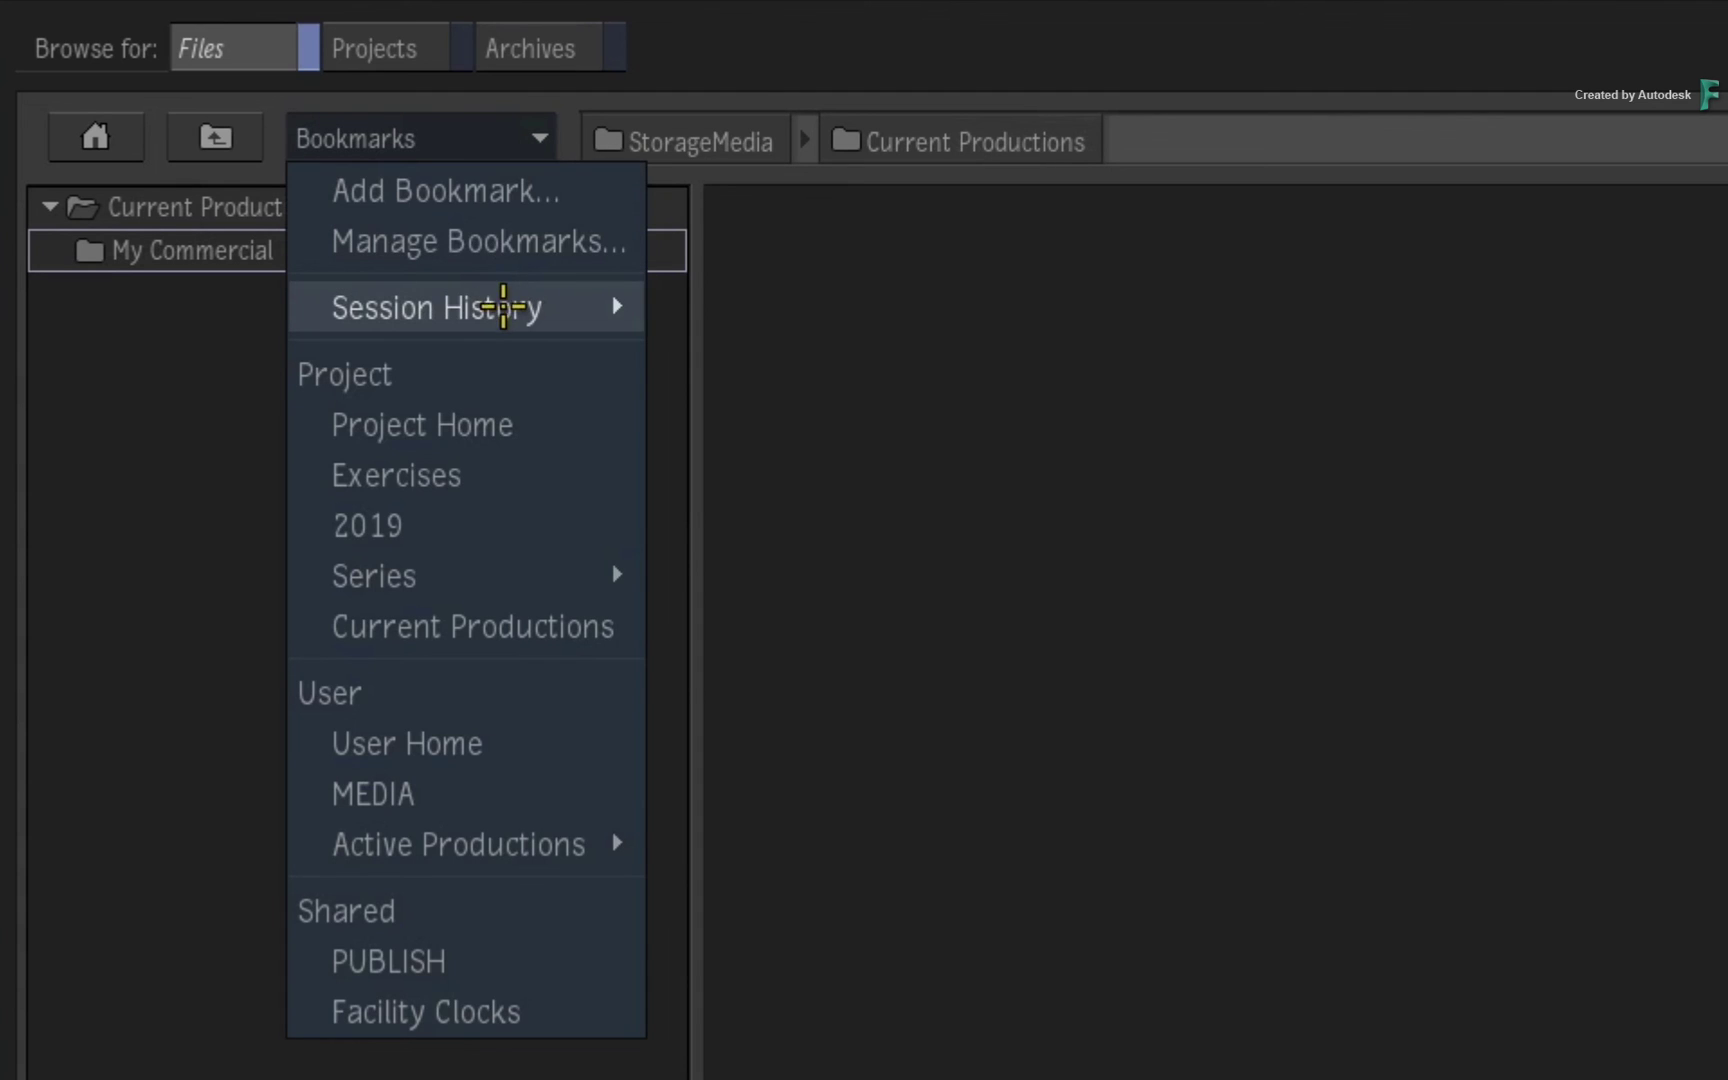
mouse_move(508, 301)
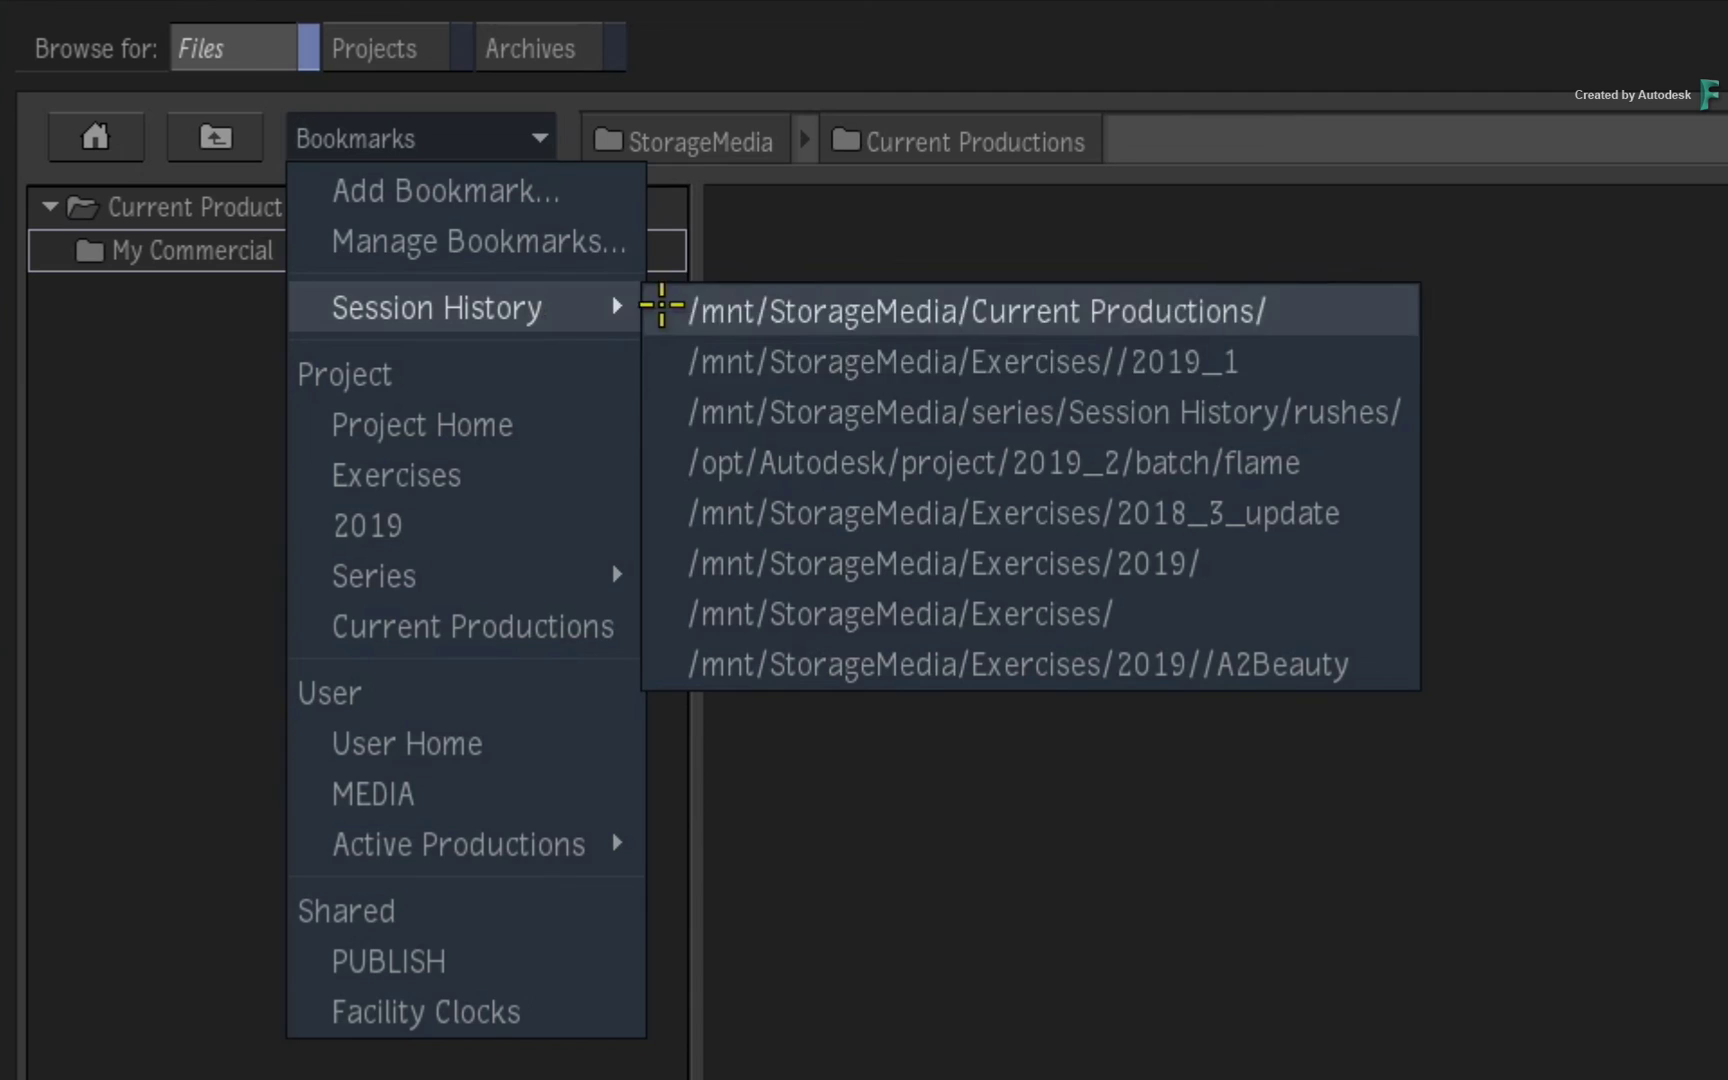
left_click(757, 446)
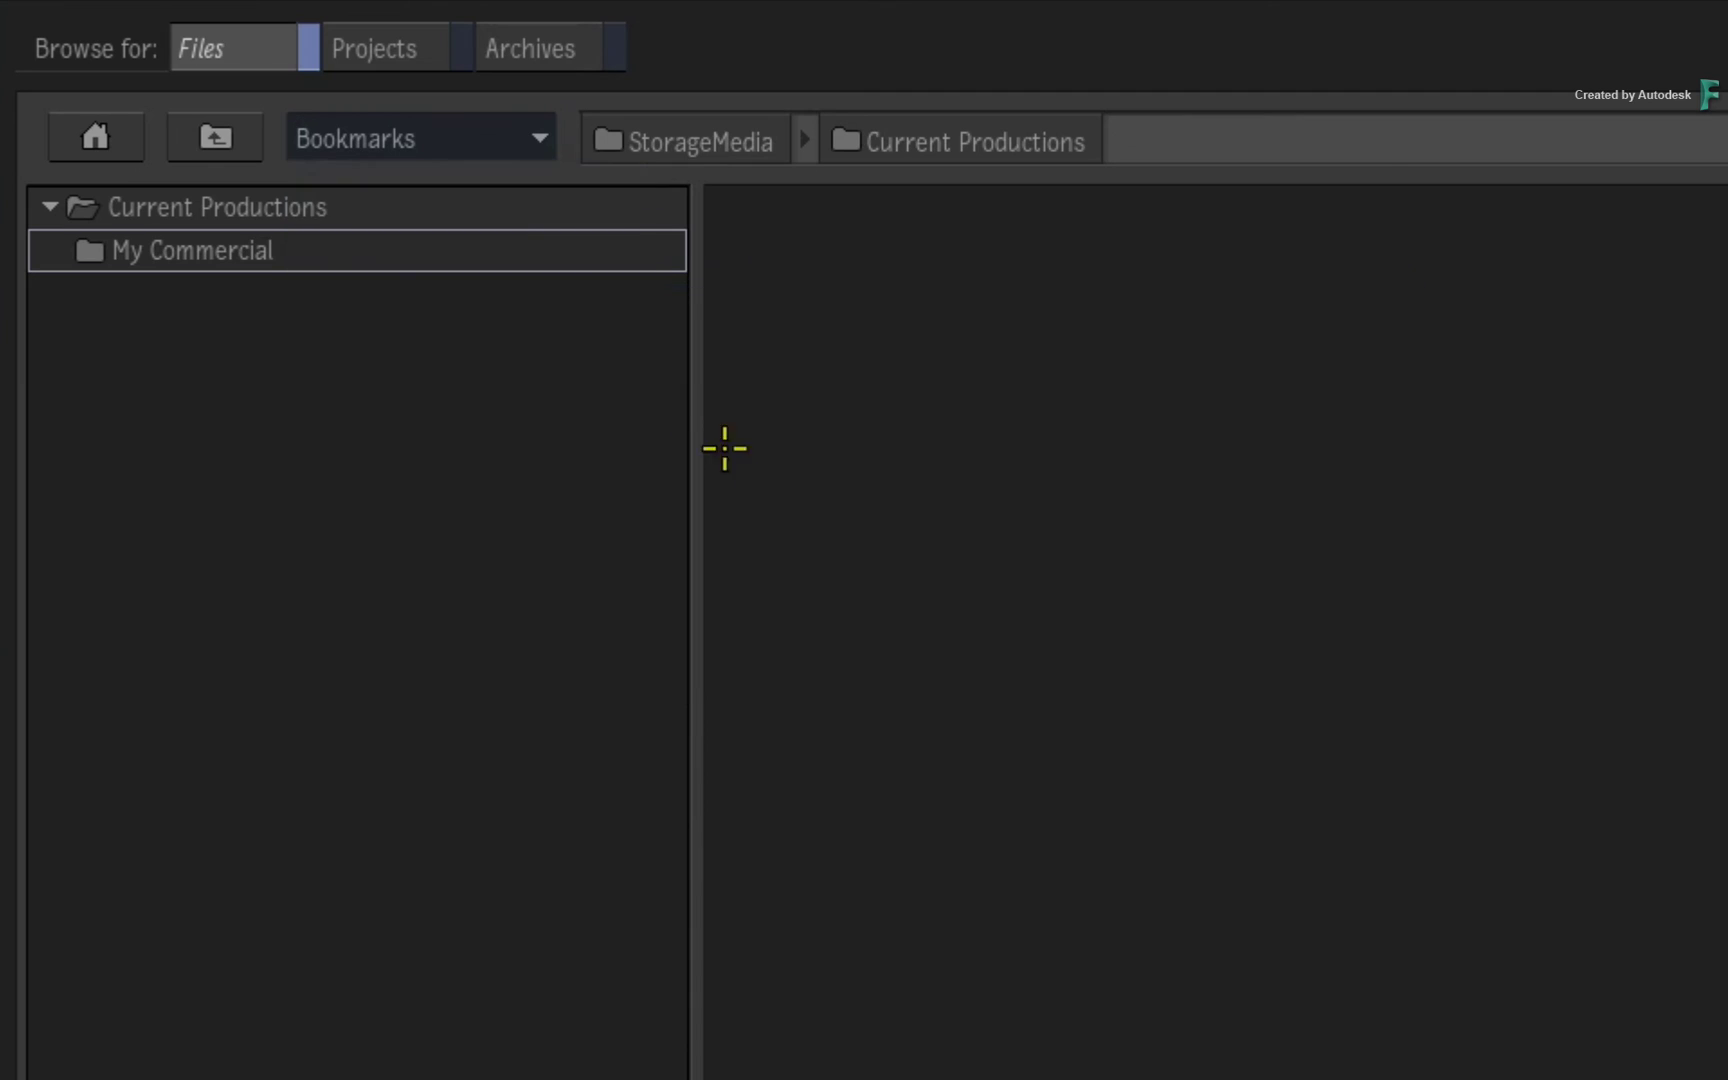
left_click(509, 140)
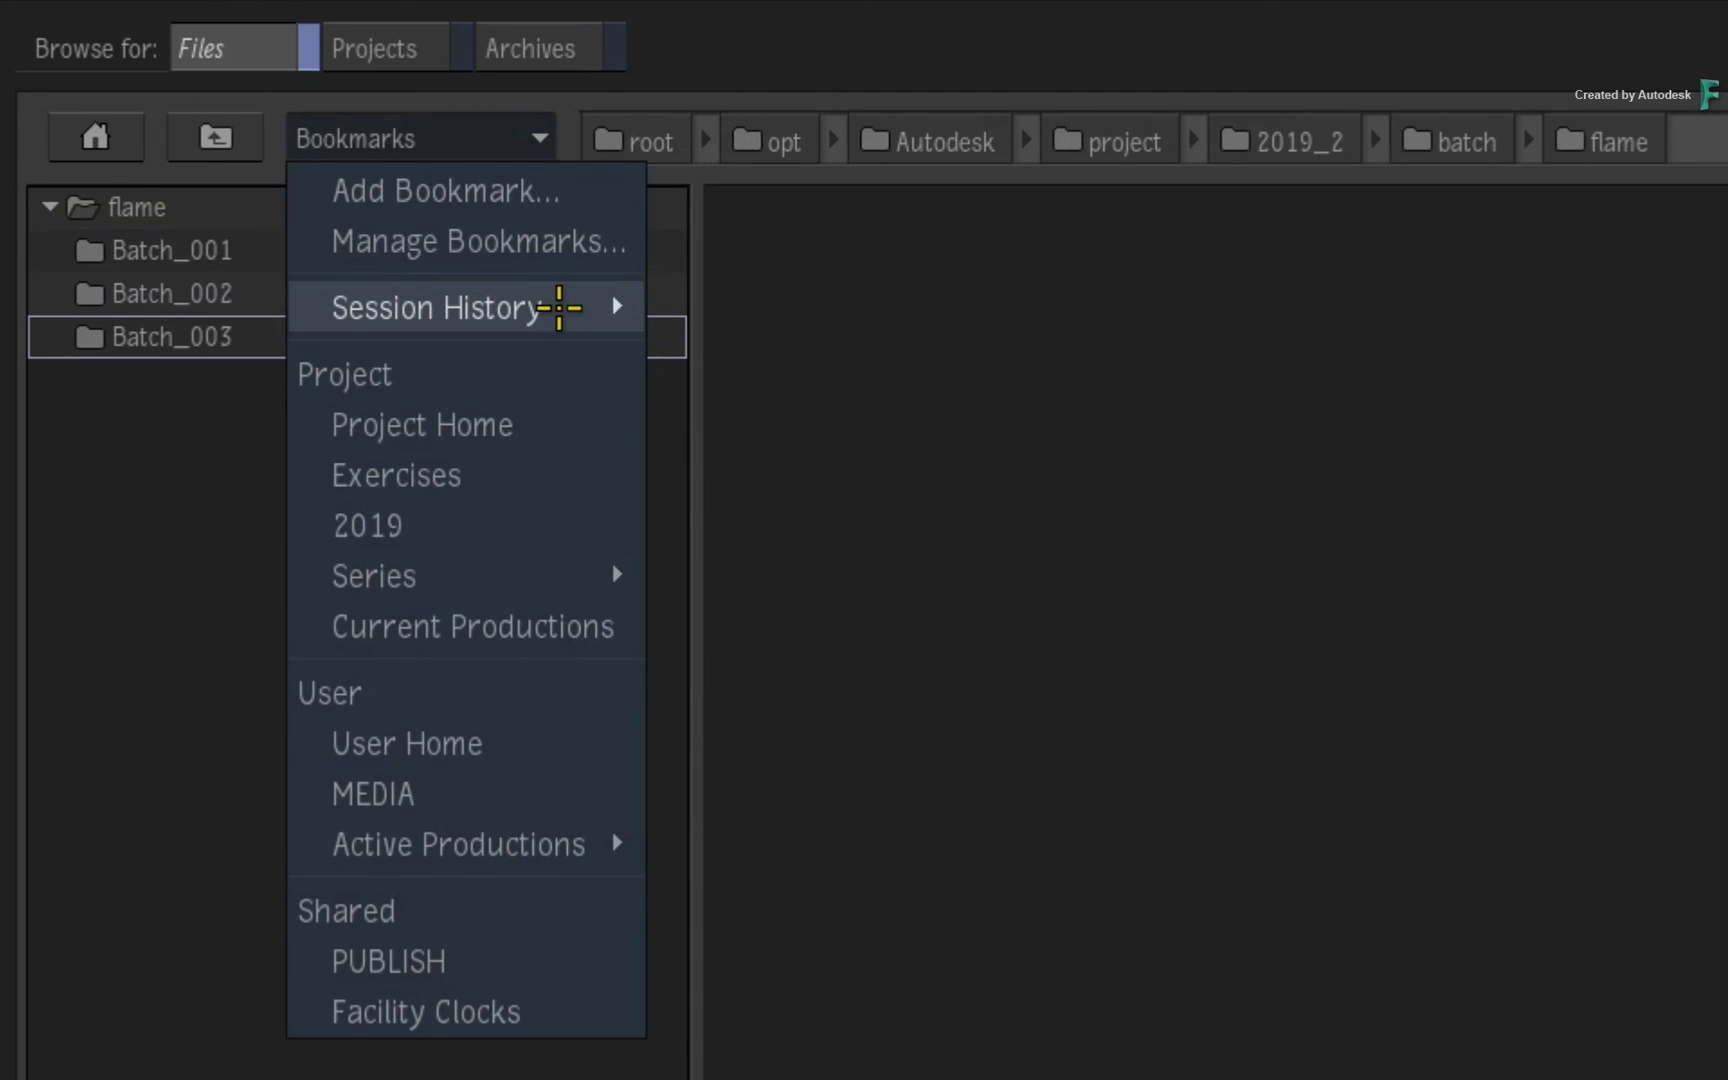
mouse_move(563, 308)
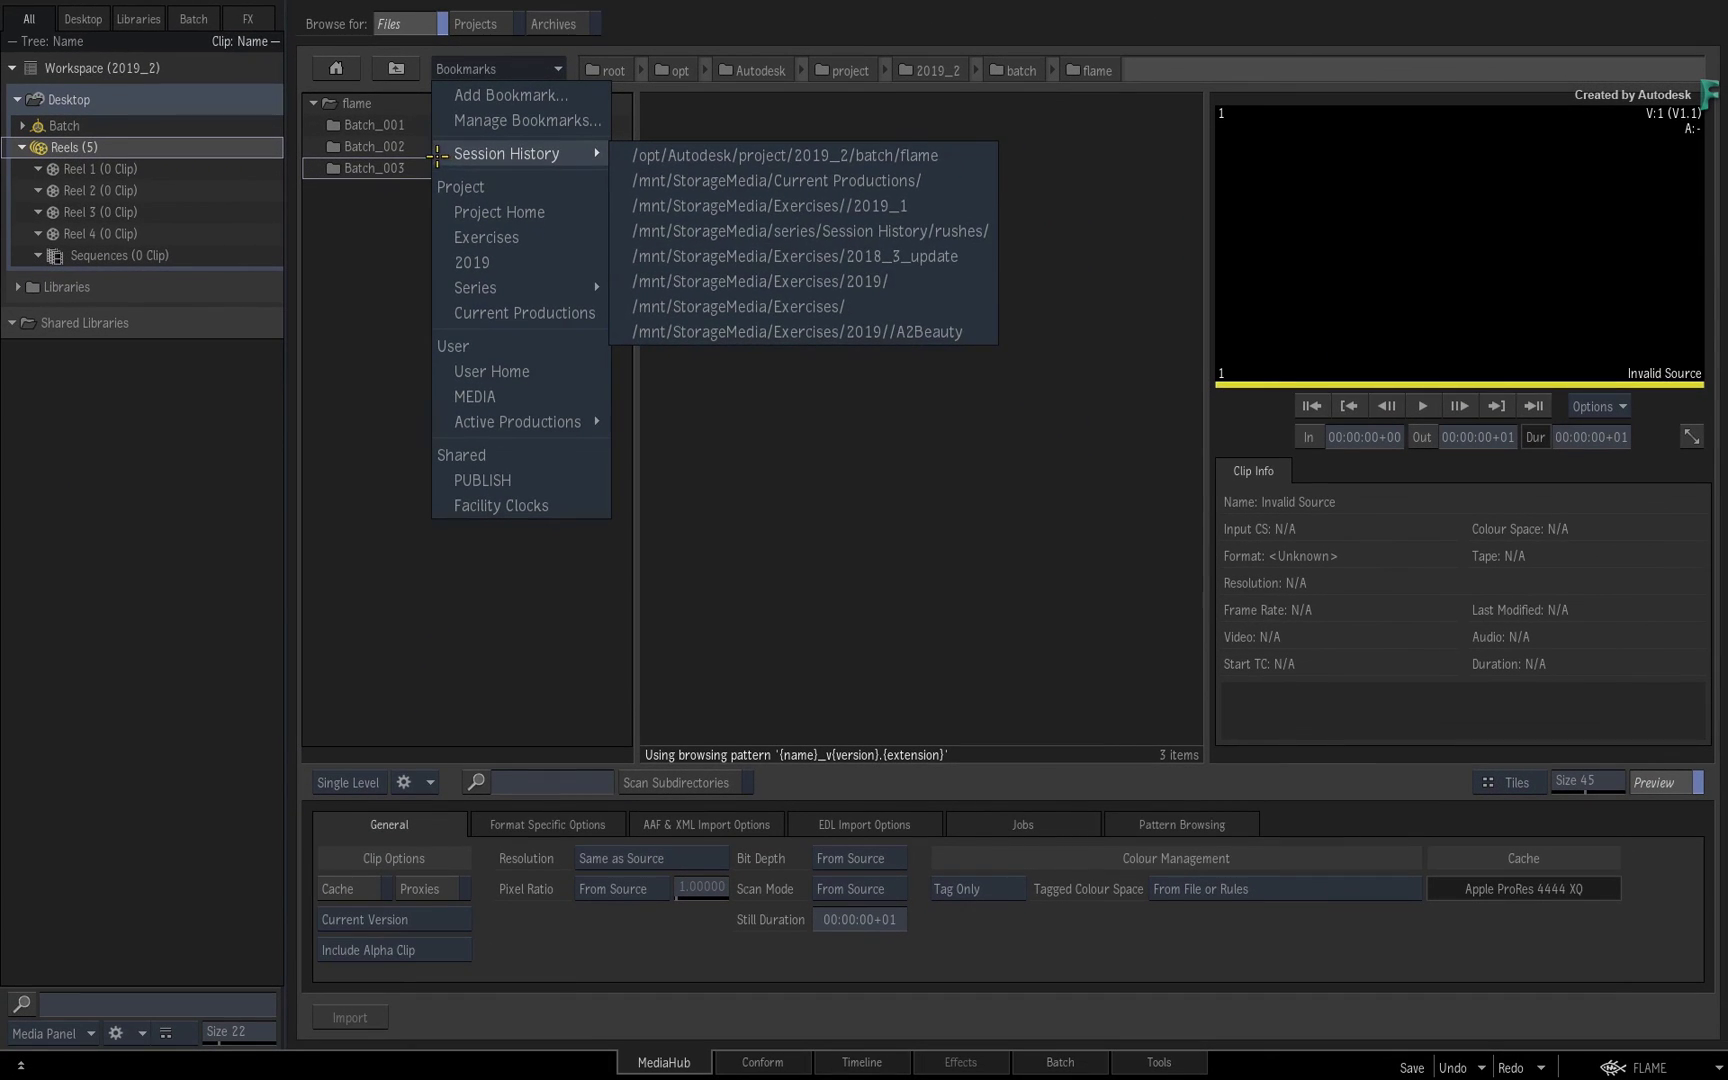
Dismiss the Bookmarks list and go Home to the top-level device list.
left_click(515, 60)
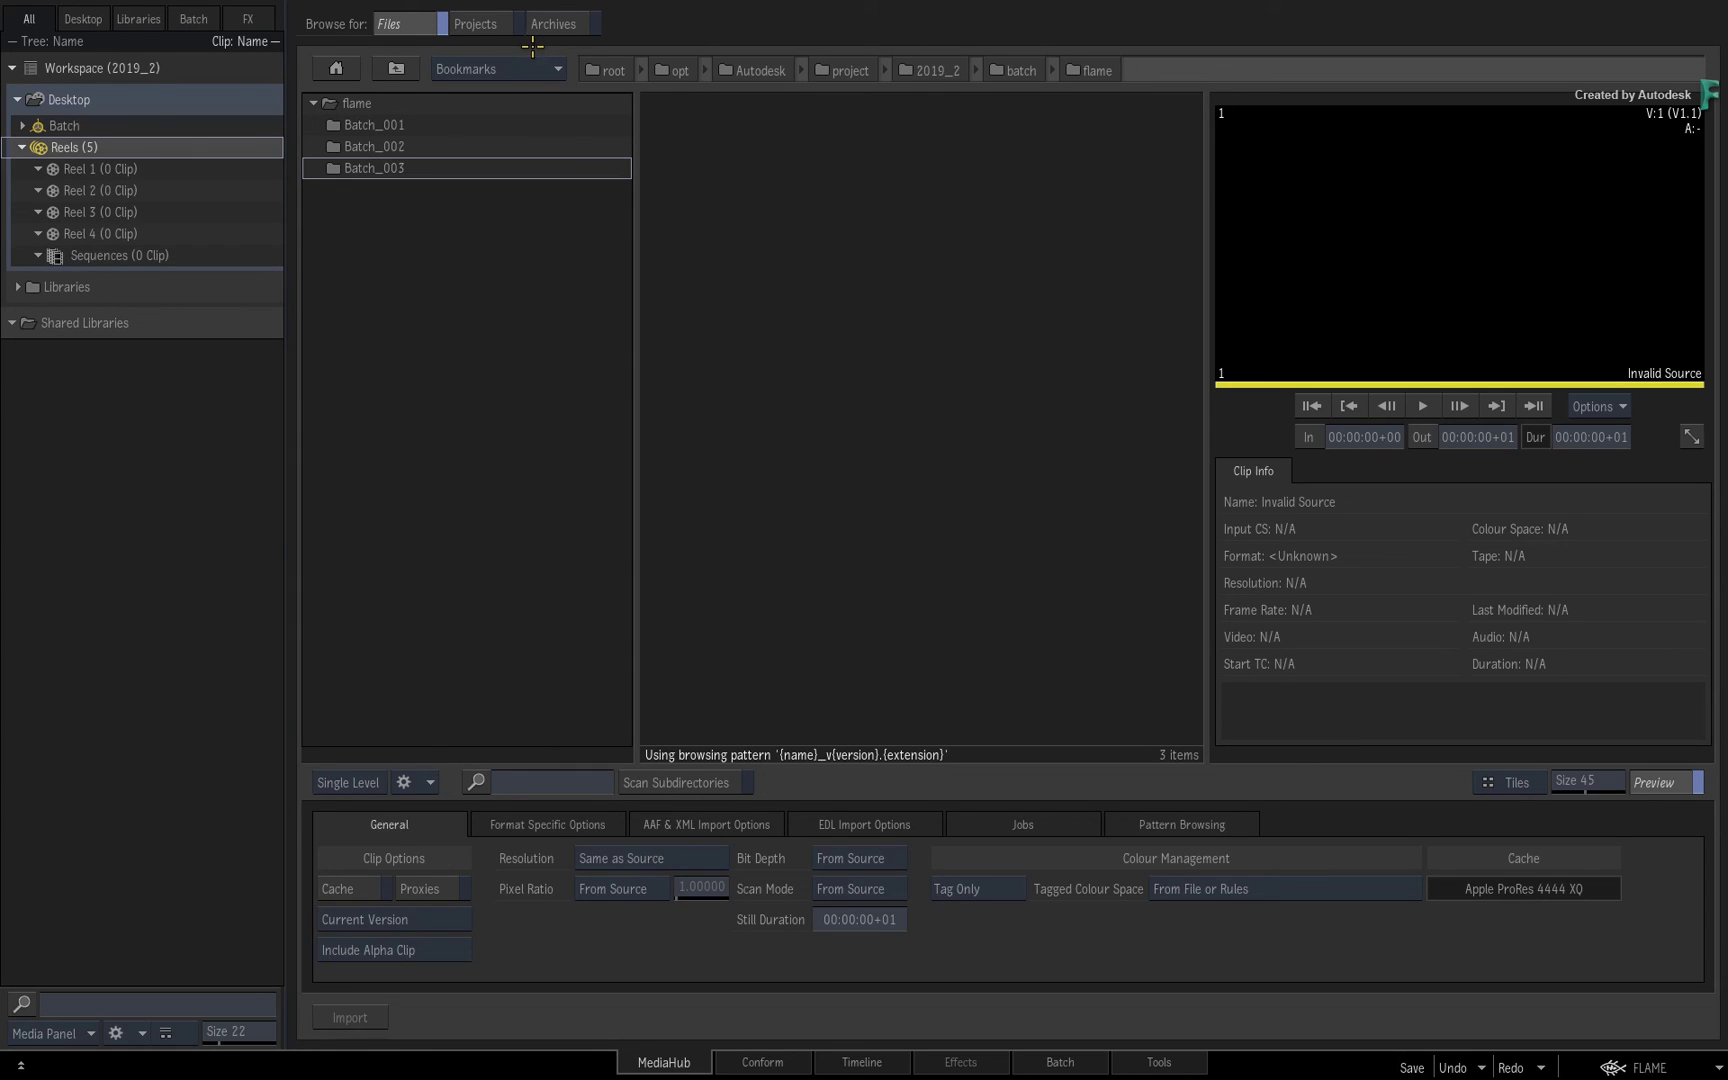
left_click(335, 69)
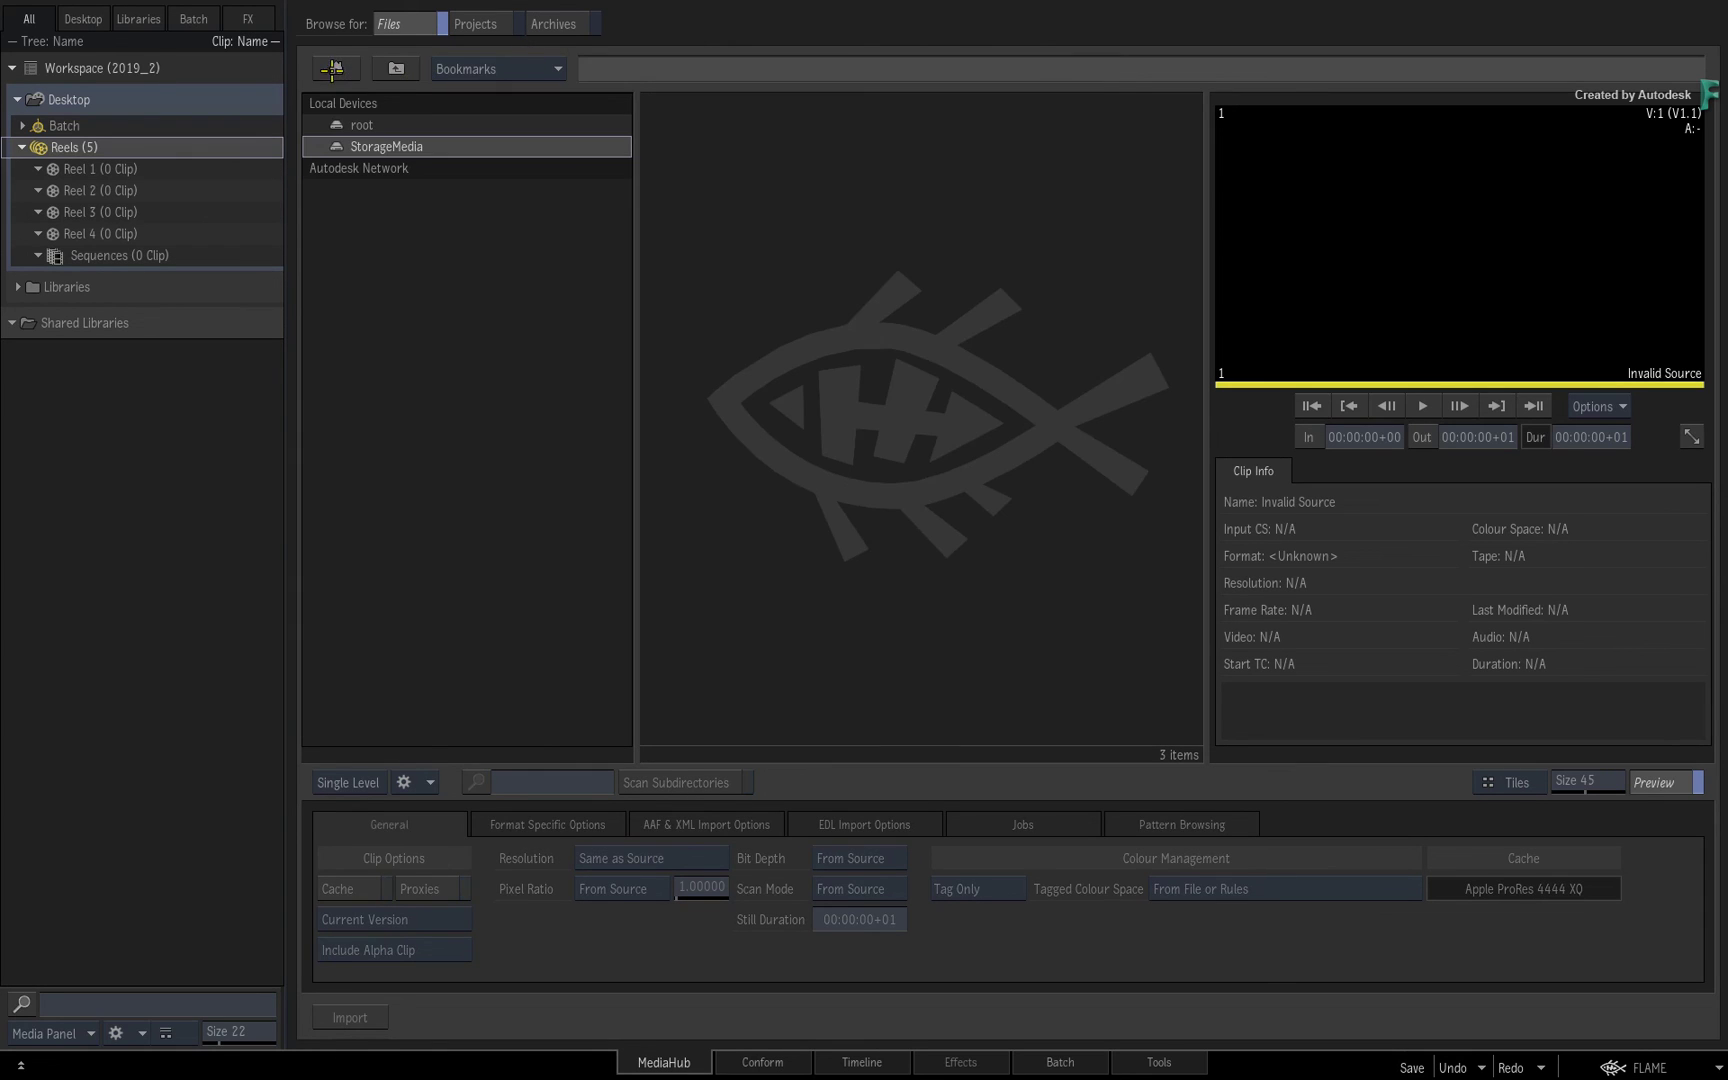